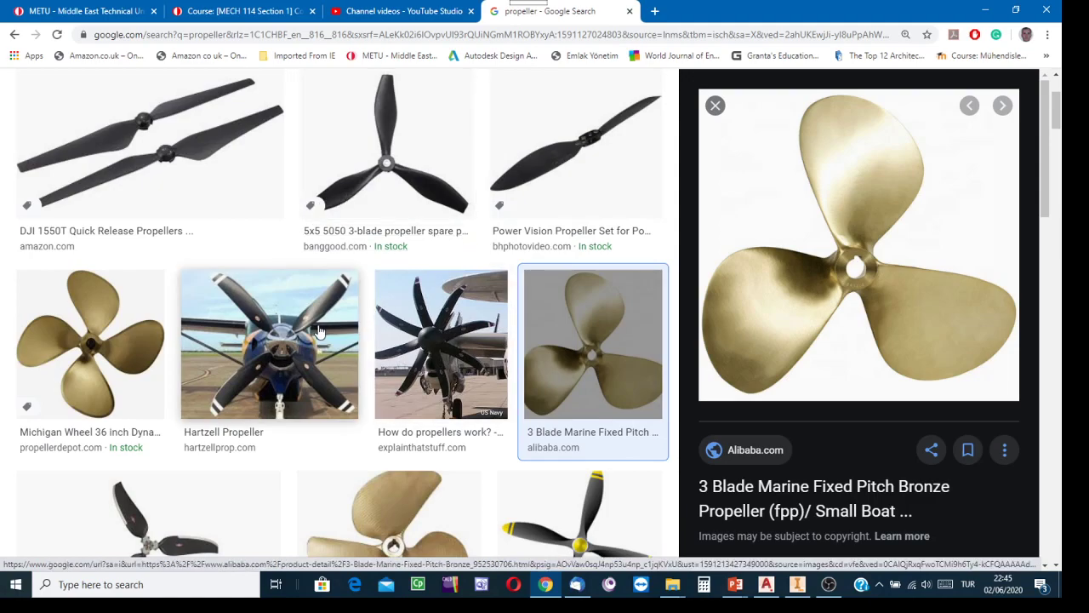
Preview the Hartzell aircraft, Wake Board Nibral bronze and Wärtsilä built-up propeller images from the search results
click(291, 305)
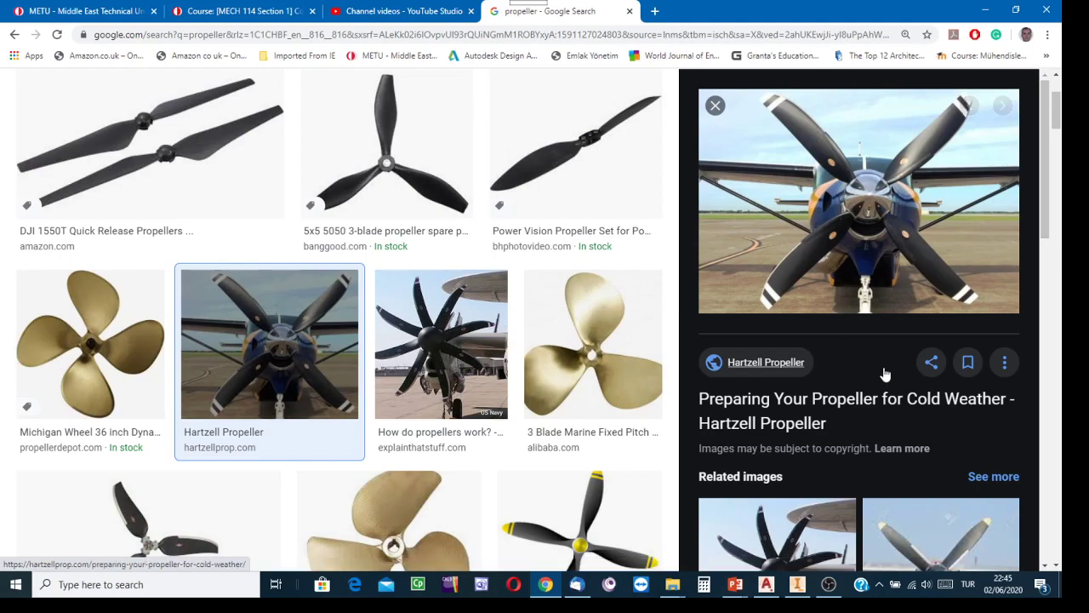
scroll(628, 424, down, 5)
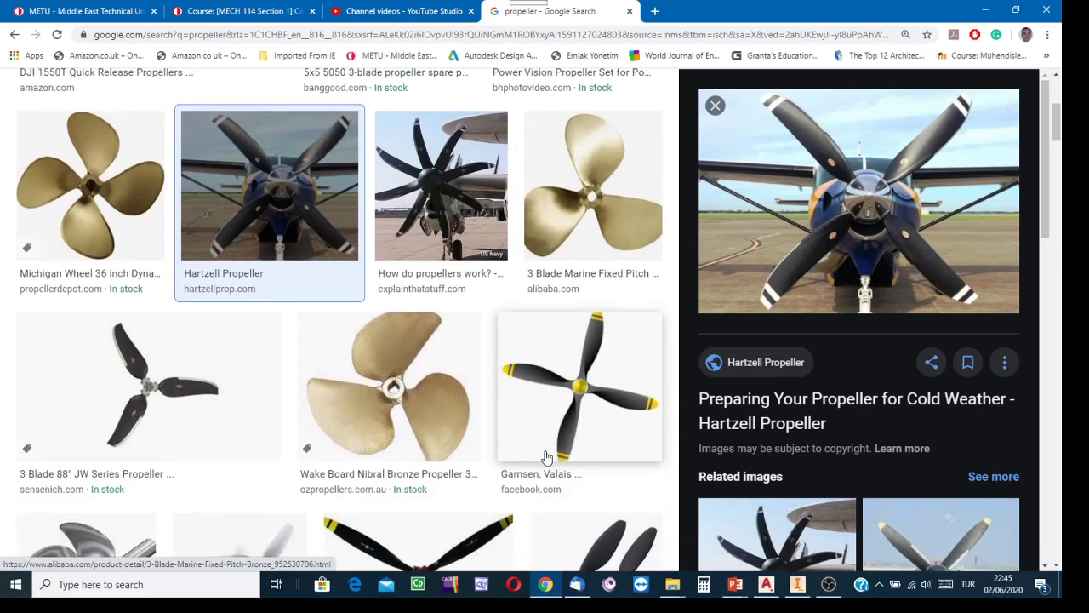
click(356, 161)
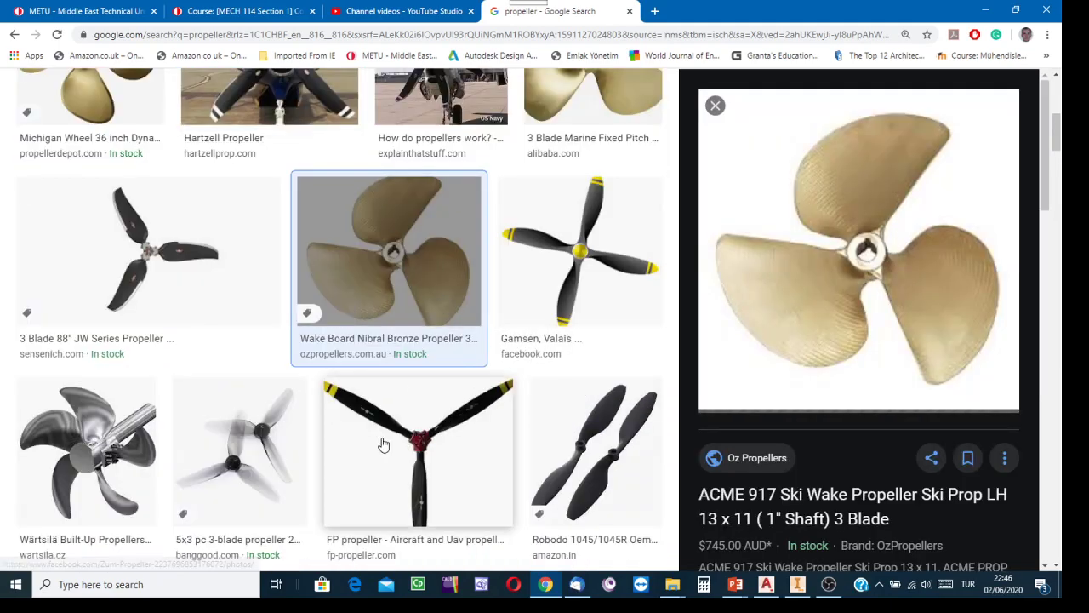
click(97, 435)
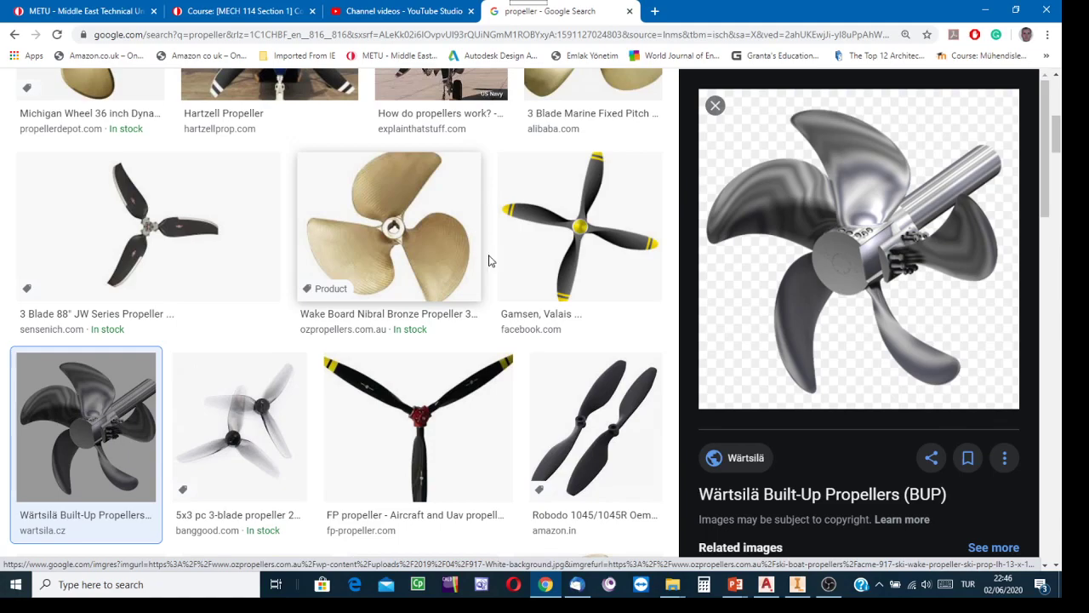
Compare blade shapes and hubs across the propeller image results, enlarging the Damarine kit propeller
scroll(512, 333, down, 4)
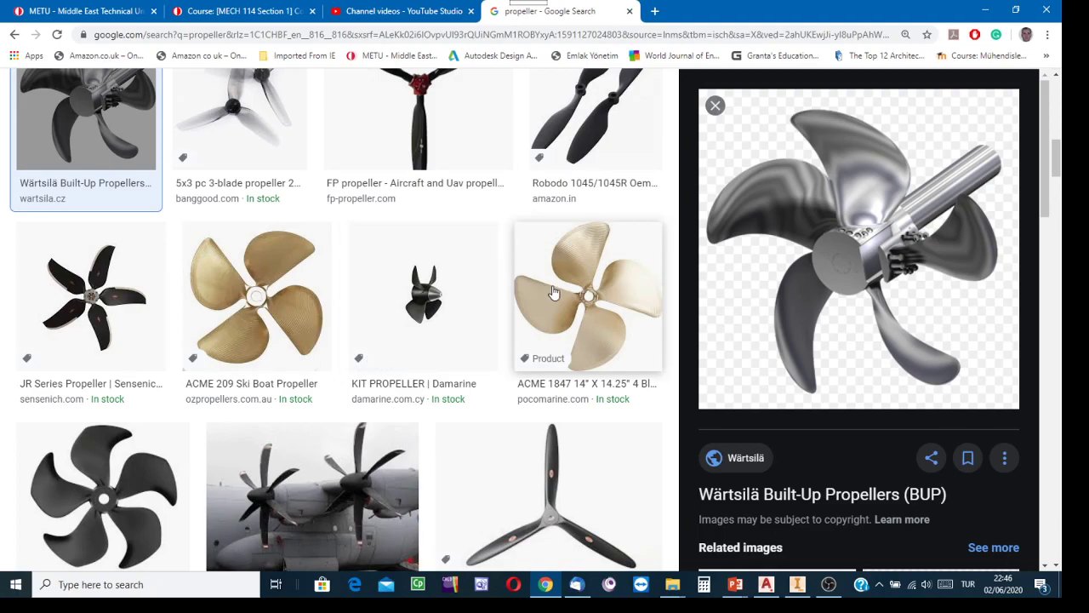
scroll(382, 286, up, 2)
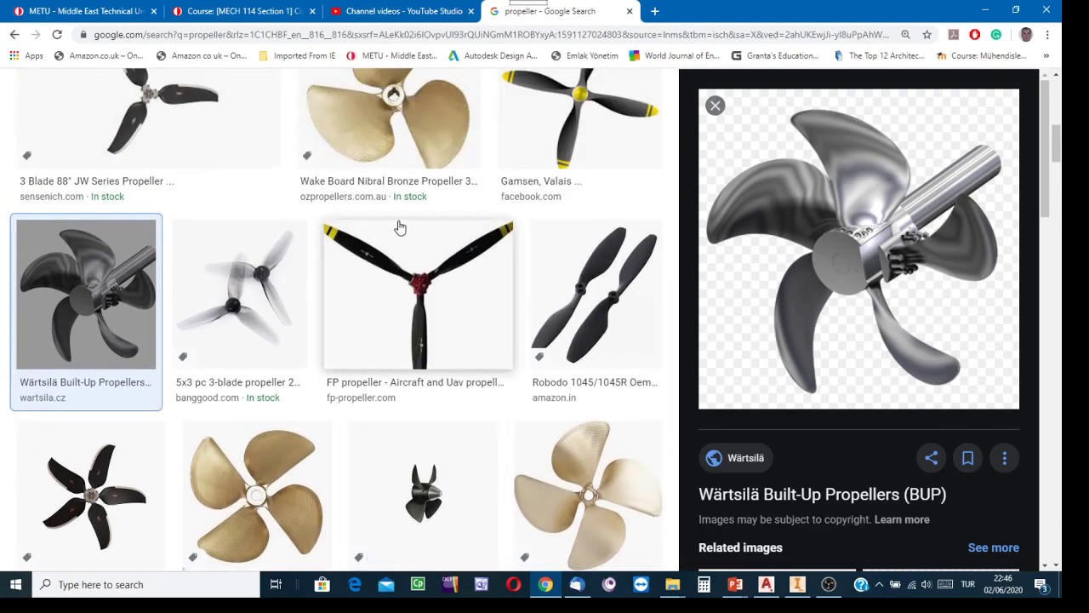
scroll(398, 213, up, 2)
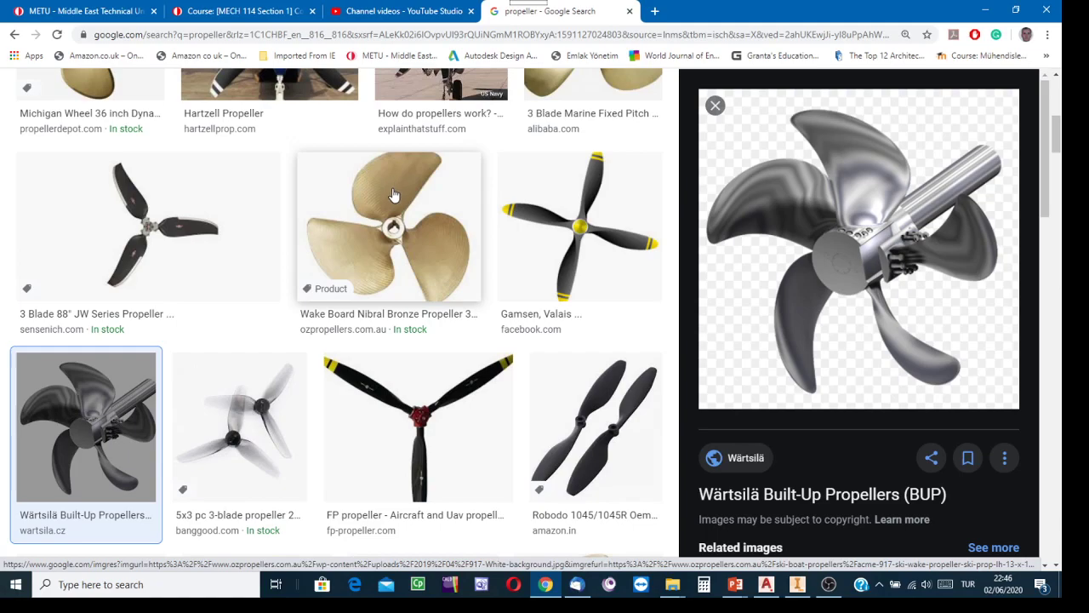
scroll(357, 387, down, 2)
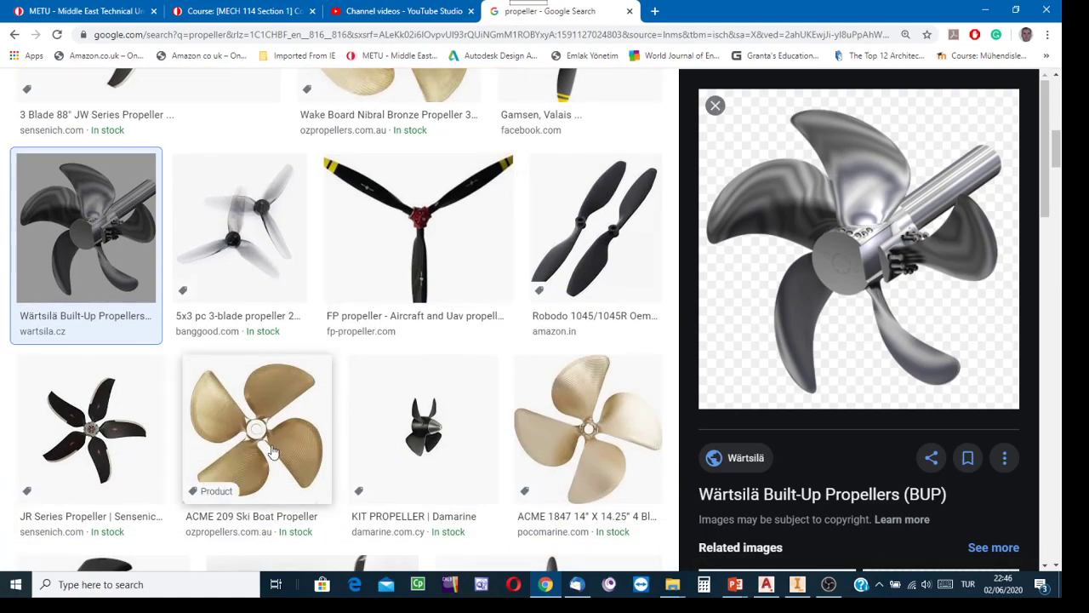
scroll(320, 376, down, 2)
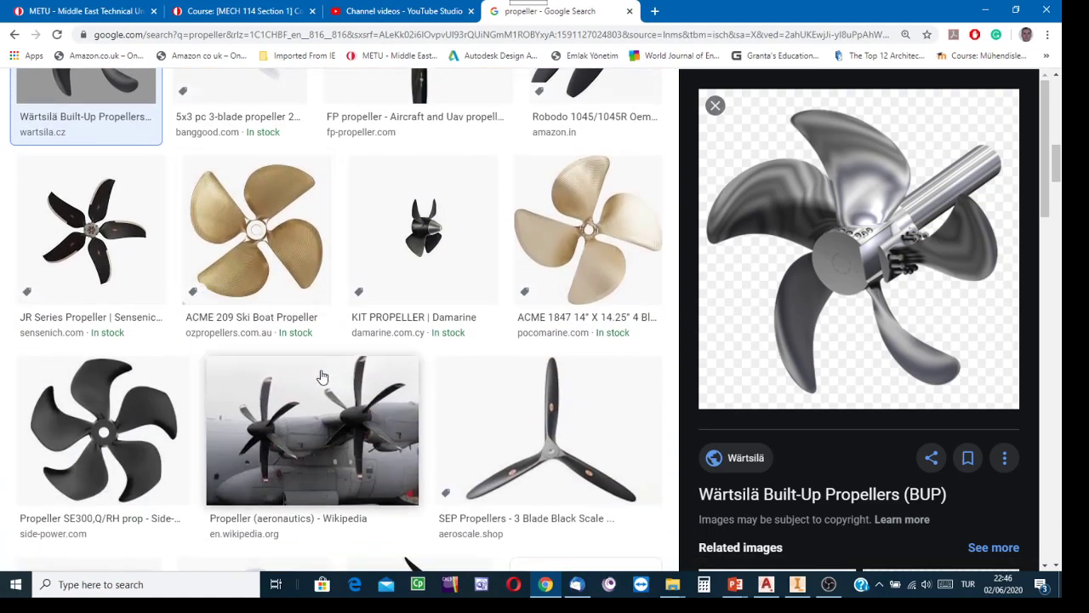
scroll(377, 271, up, 5)
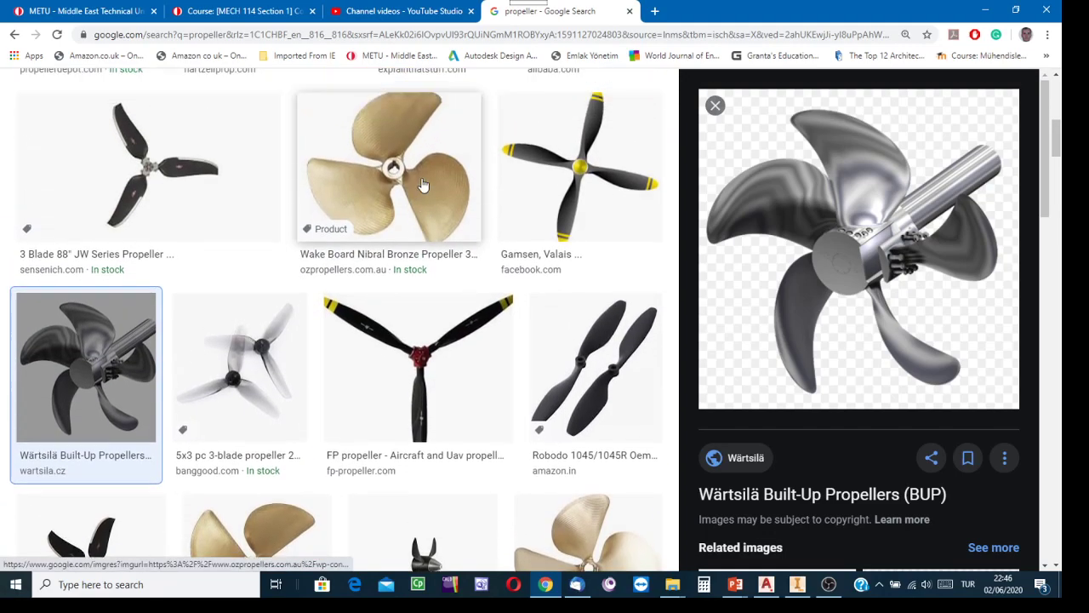
scroll(414, 240, down, 3)
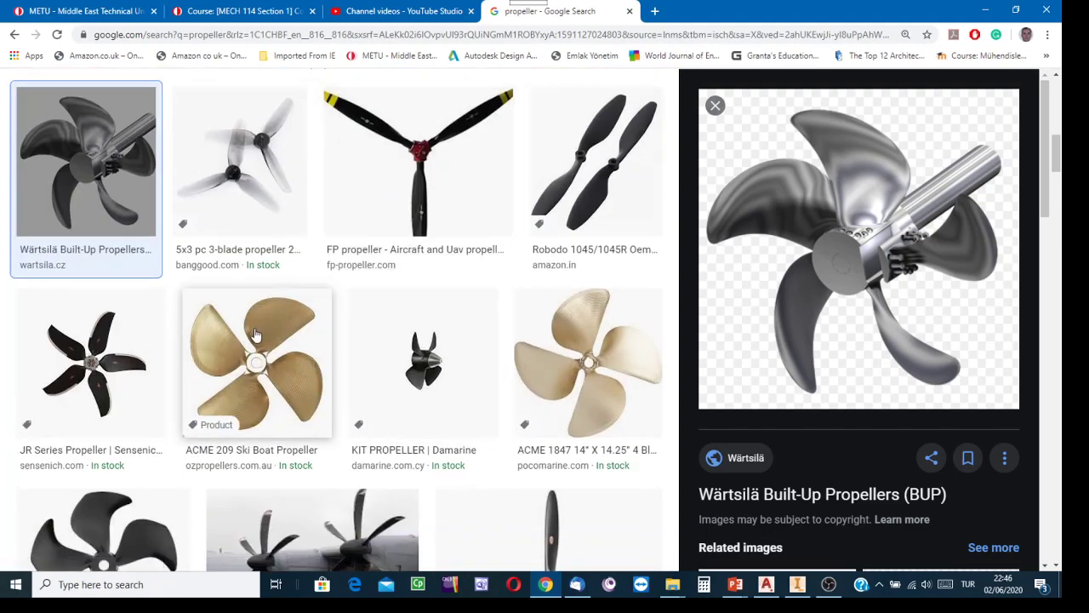
click(441, 364)
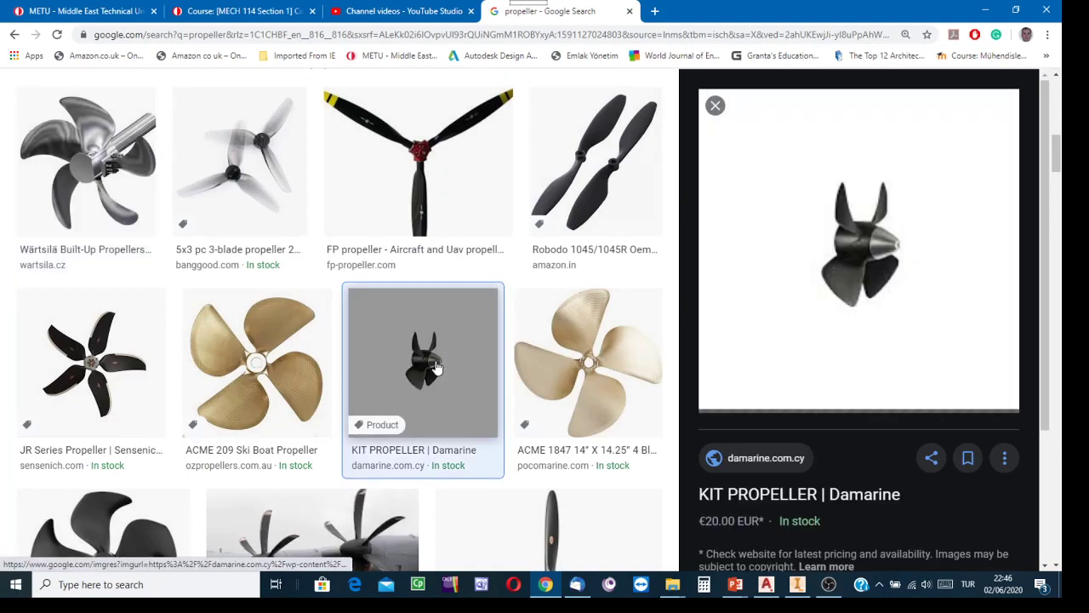
scroll(236, 426, down, 2)
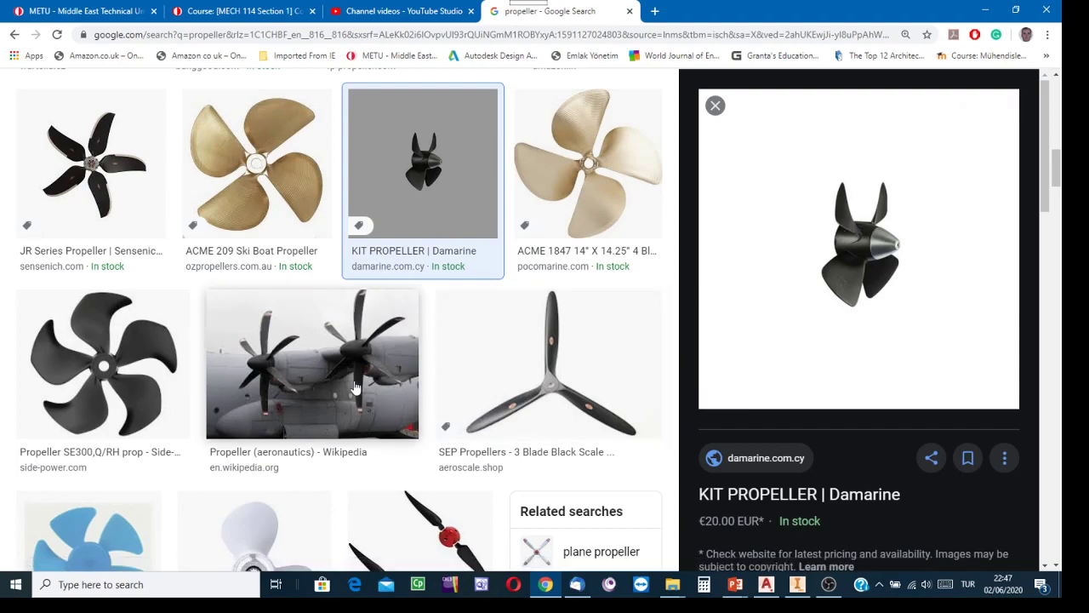
scroll(333, 378, down, 7)
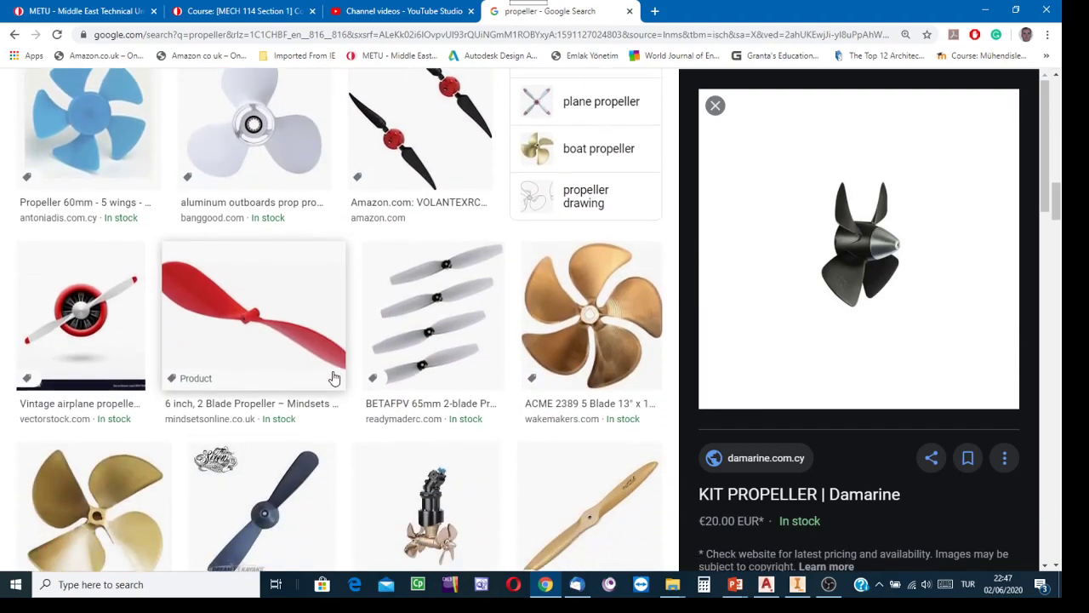
scroll(333, 378, down, 1)
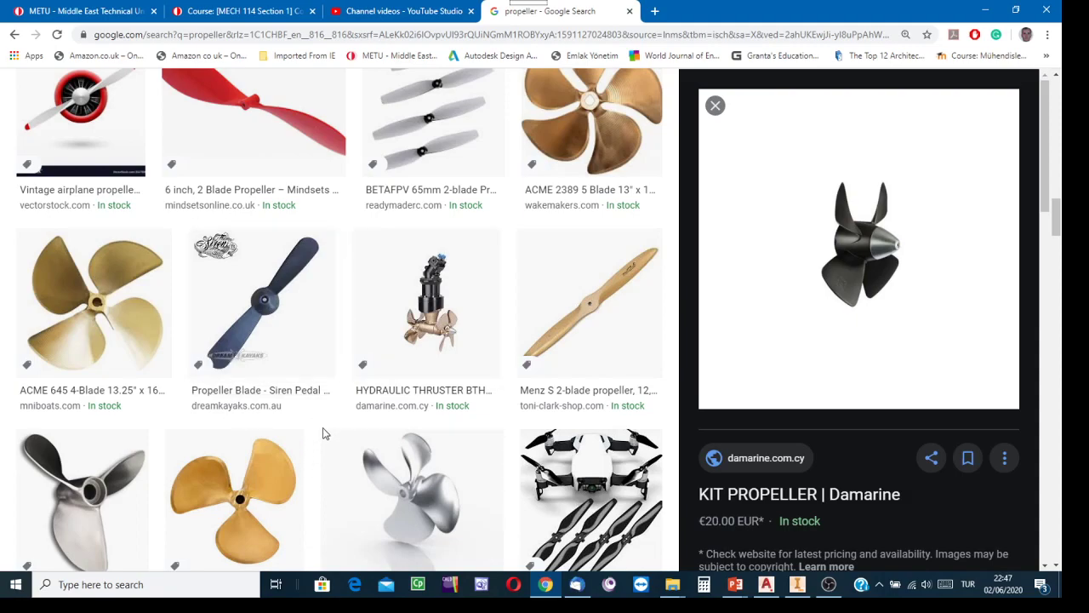
scroll(323, 434, down, 1)
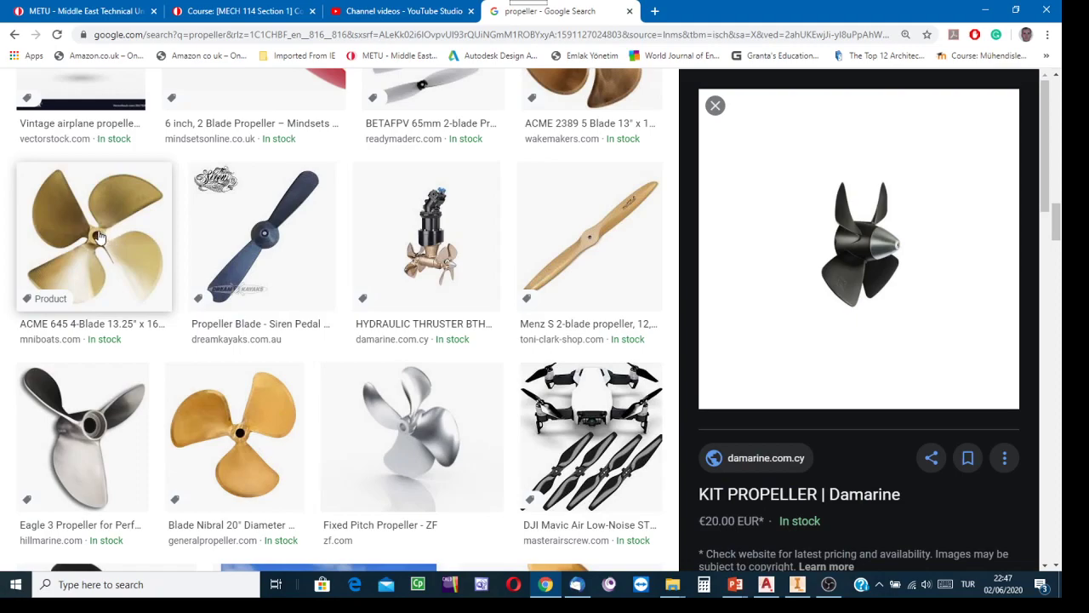
Switch to Autodesk Inventor and create a new part from the metric Standard (mm).ipt template
click(796, 584)
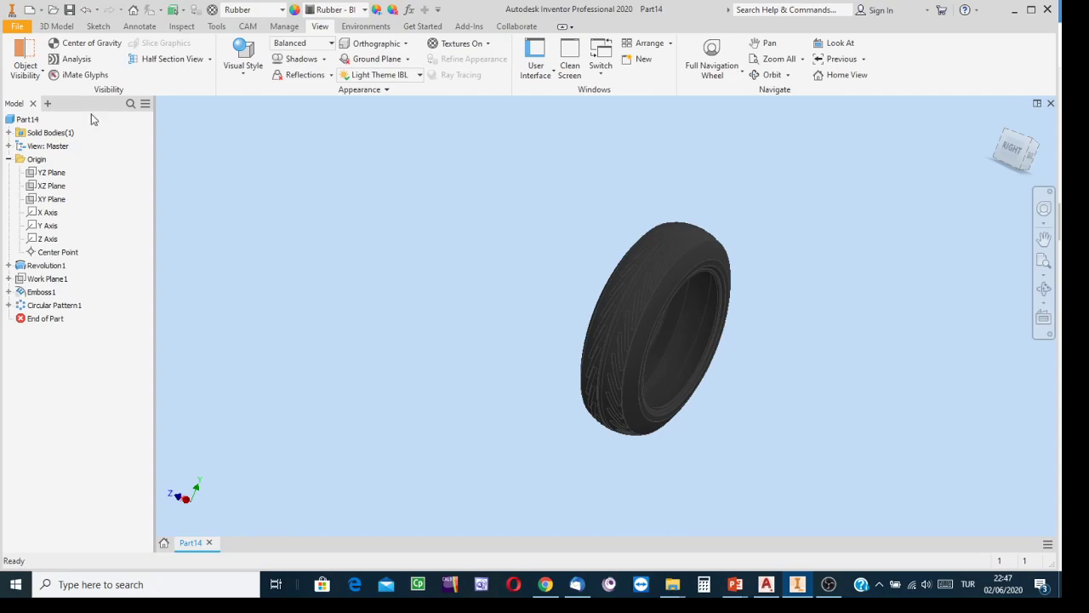
click(28, 12)
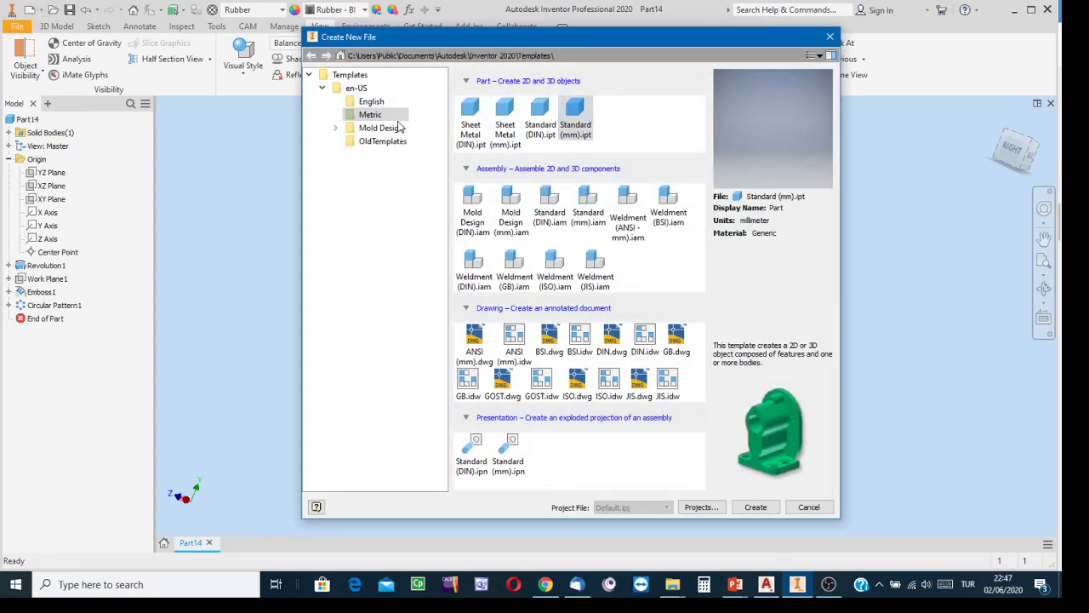
click(579, 109)
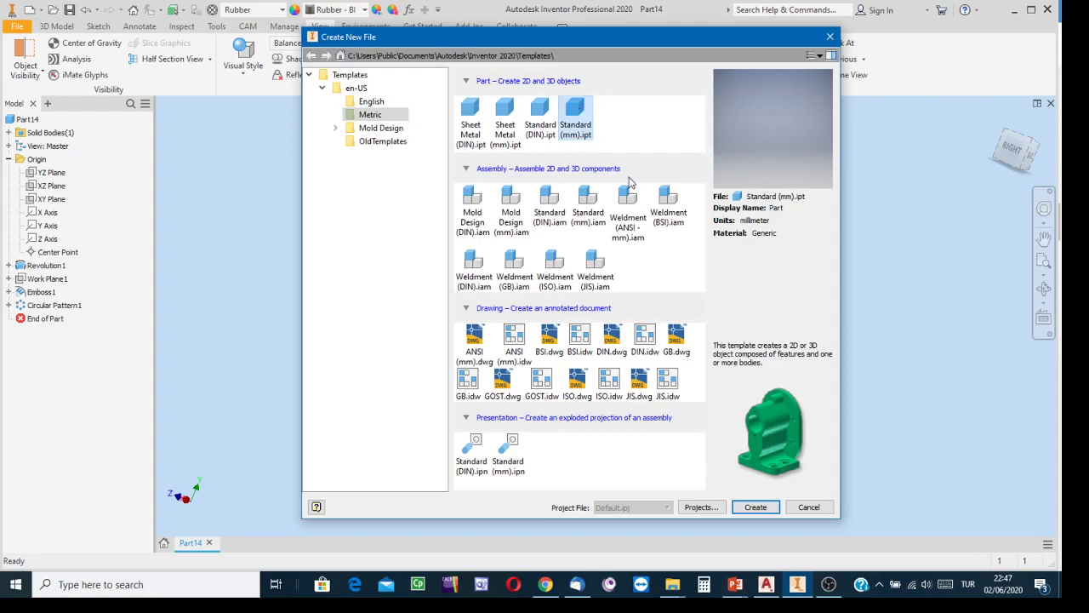
click(770, 508)
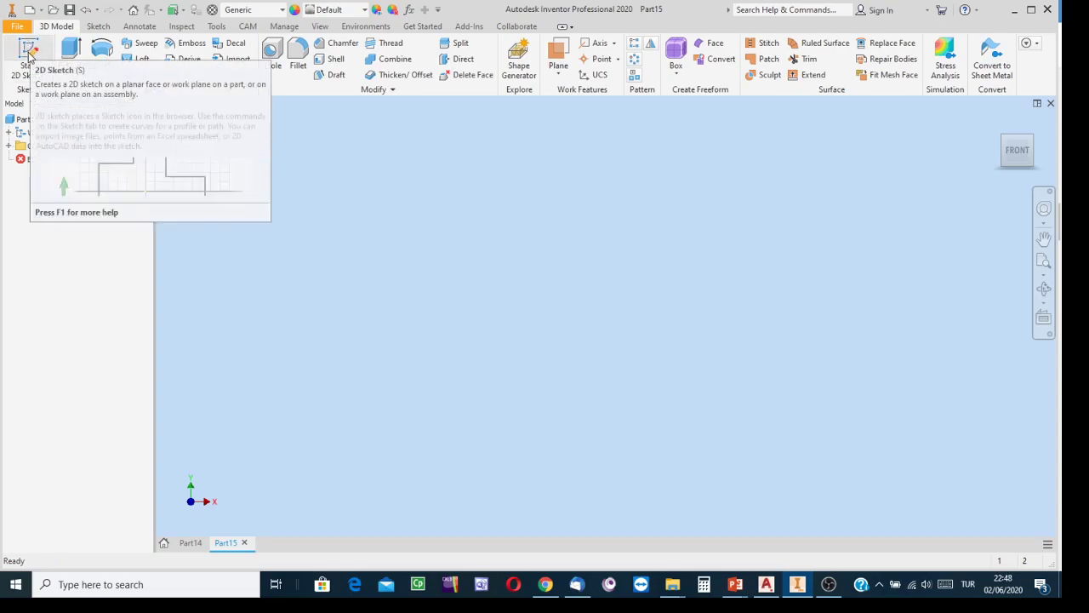
Start a 2D sketch on the horizontal XZ origin plane
click(30, 54)
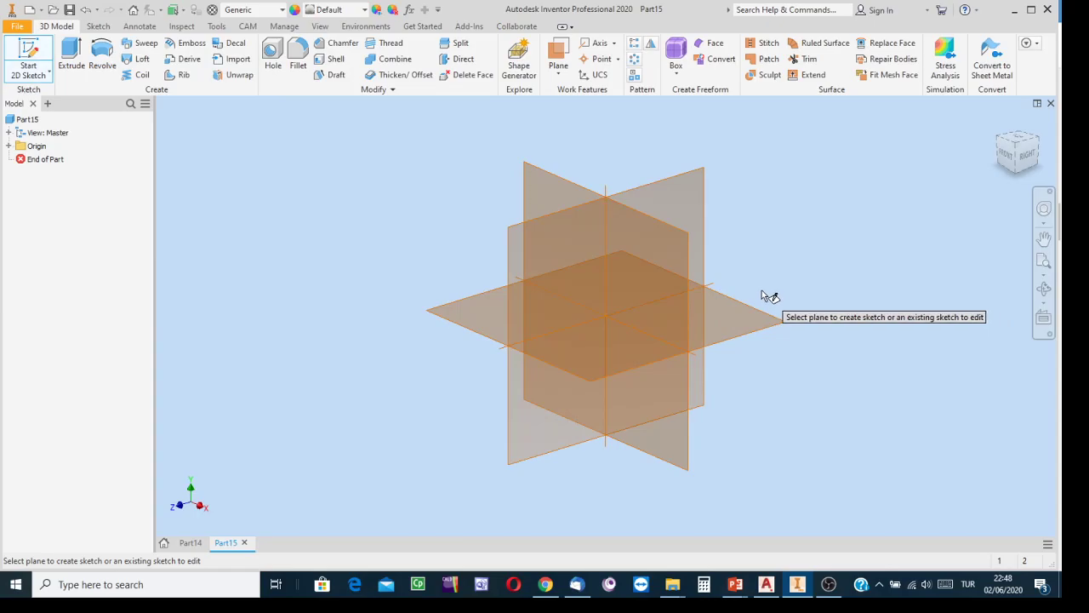
click(738, 328)
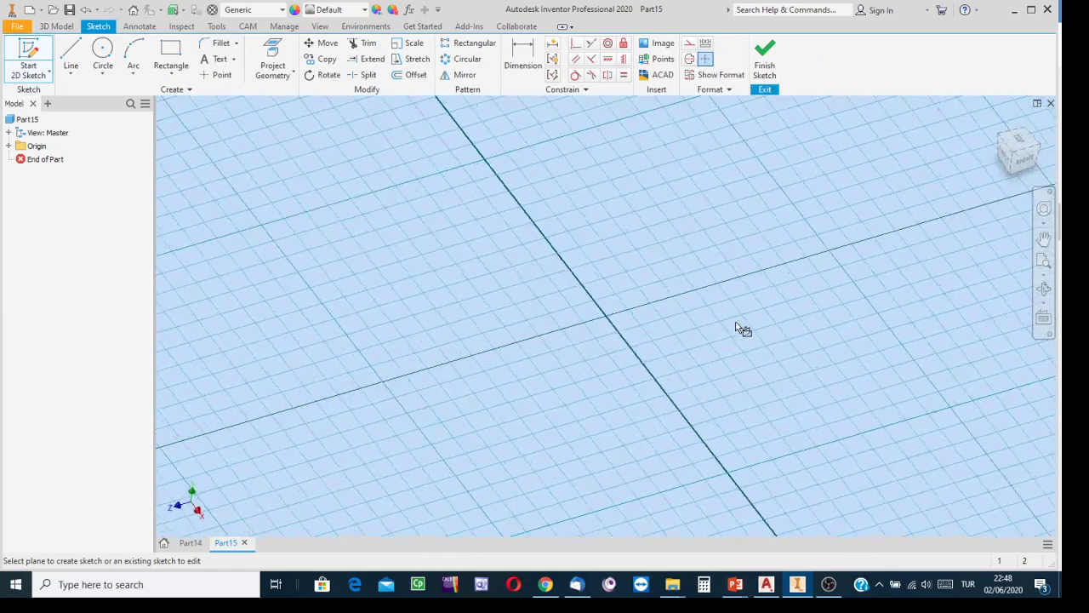
scroll(663, 350, up, 3)
mouse_move(648, 351)
middle_down()
mouse_move(620, 359)
mouse_move(582, 330)
middle_up()
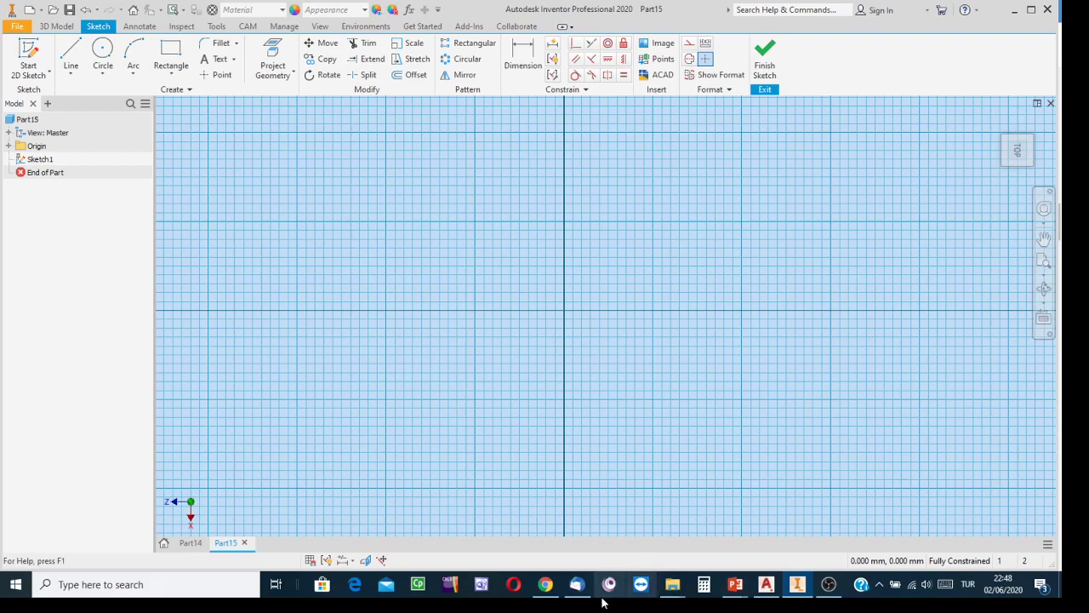
Switch back to Chrome and examine more of the propeller image results for a reference shape
click(545, 584)
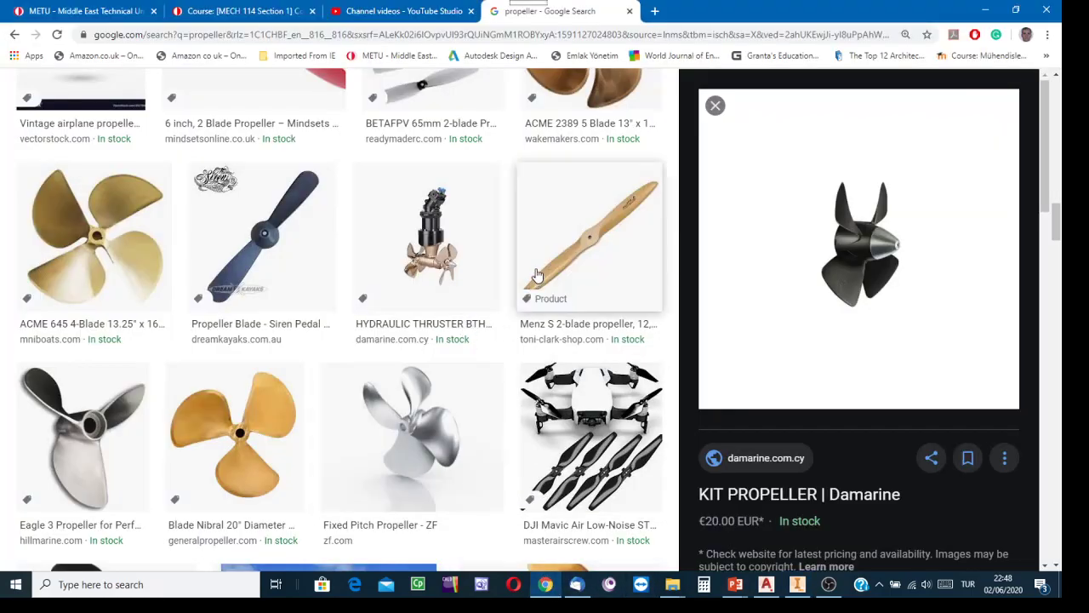
scroll(425, 369, down, 6)
scroll(427, 371, down, 15)
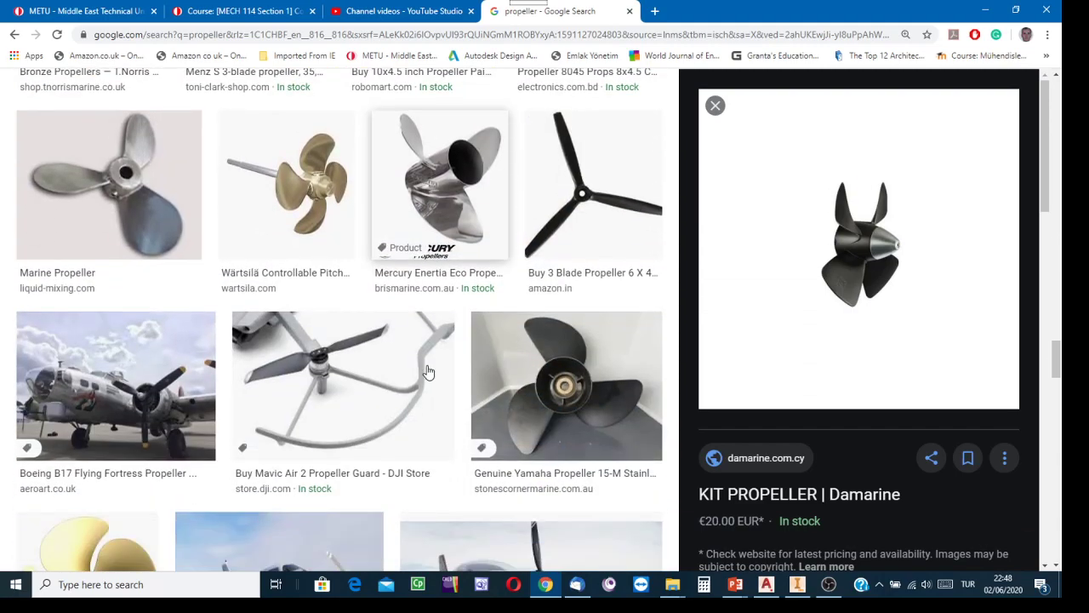
scroll(428, 372, down, 2)
scroll(428, 372, down, 8)
scroll(436, 366, down, 4)
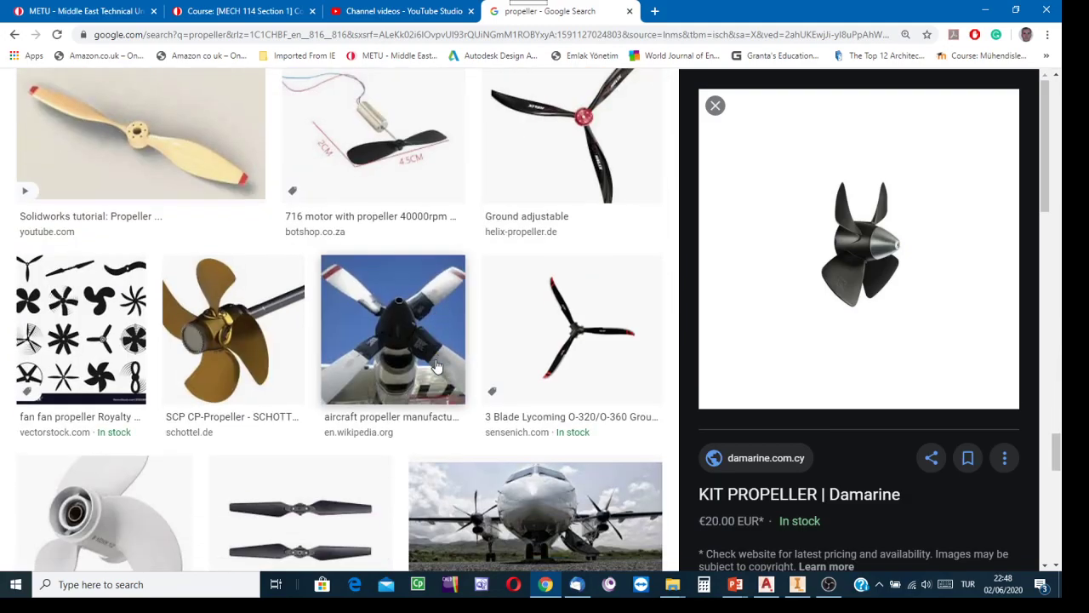
scroll(435, 366, down, 10)
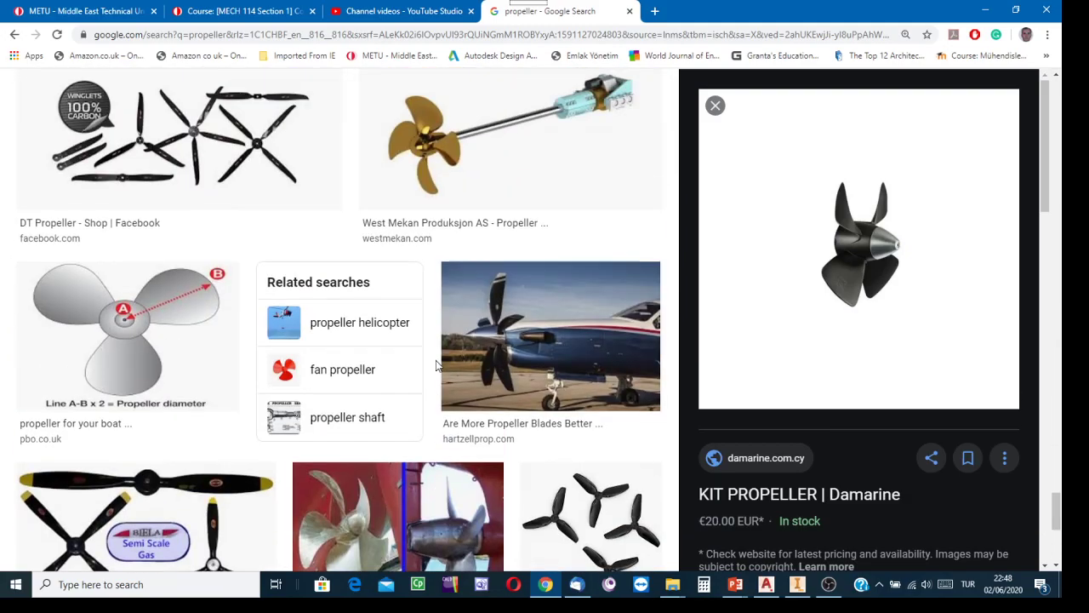
scroll(436, 366, up, 3)
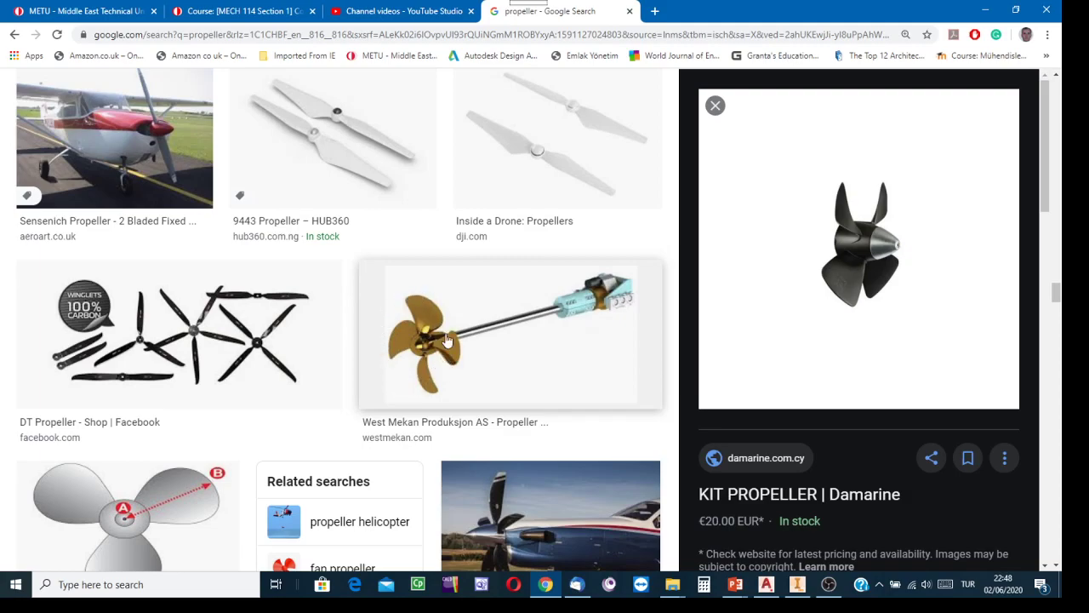
Search Google for "propeller of an ocean liner" in a new browser tab
click(654, 11)
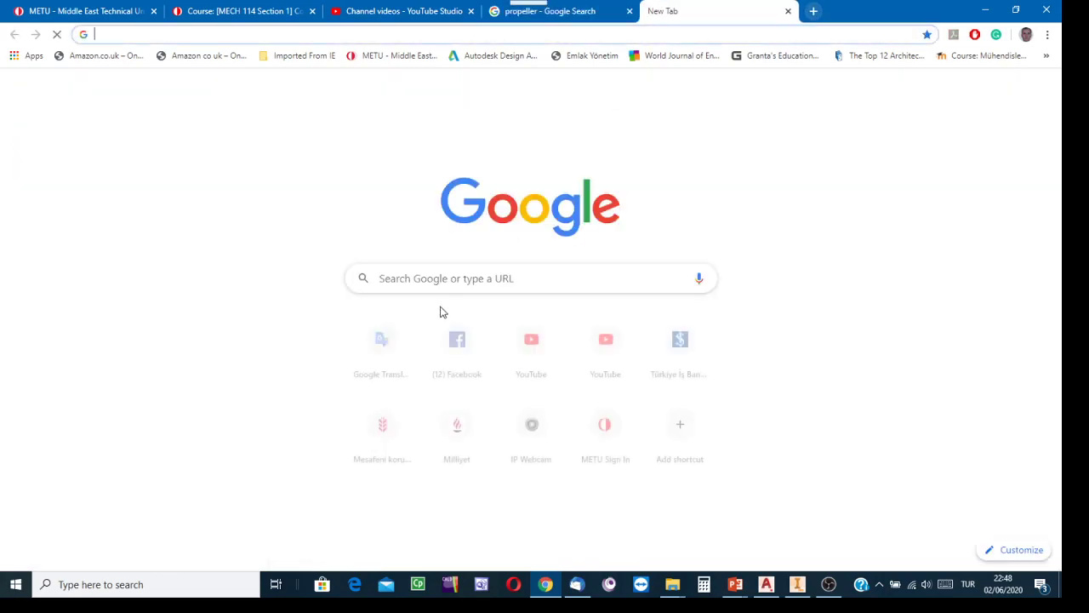
click(392, 281)
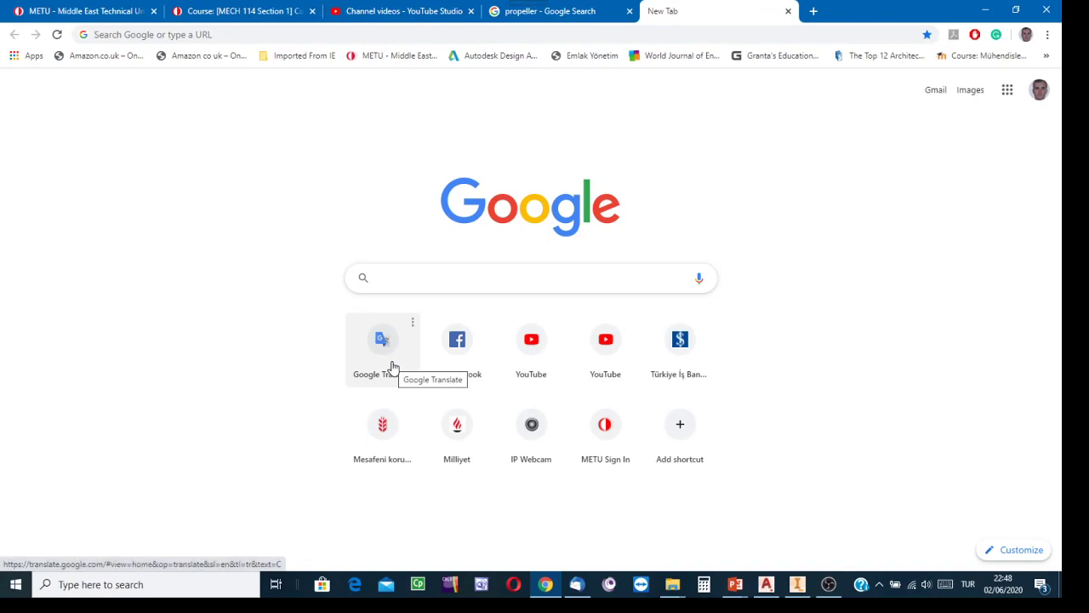
text(propell)
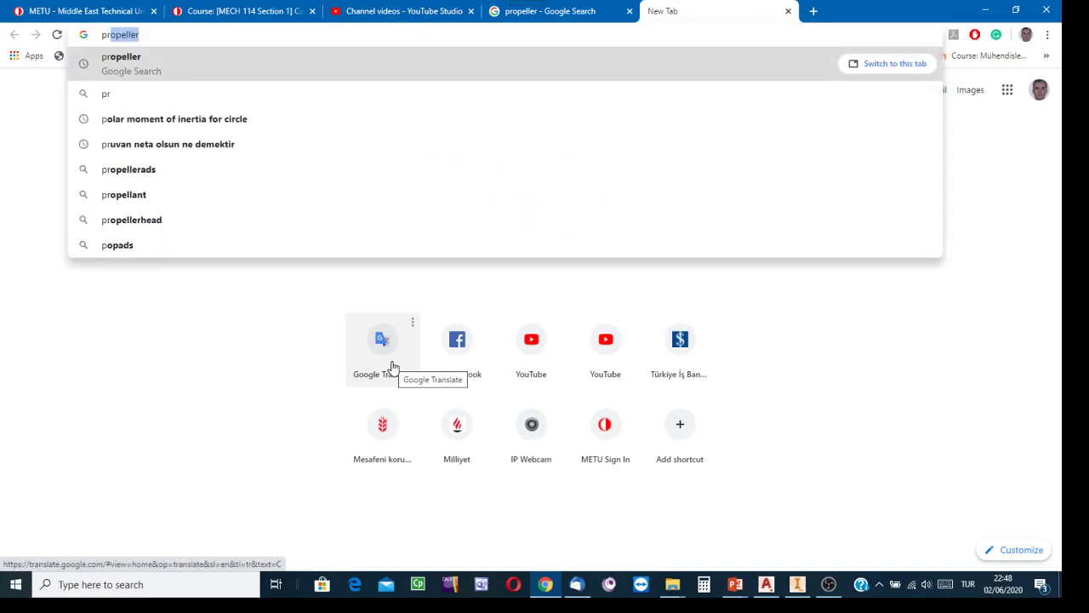
text(er )
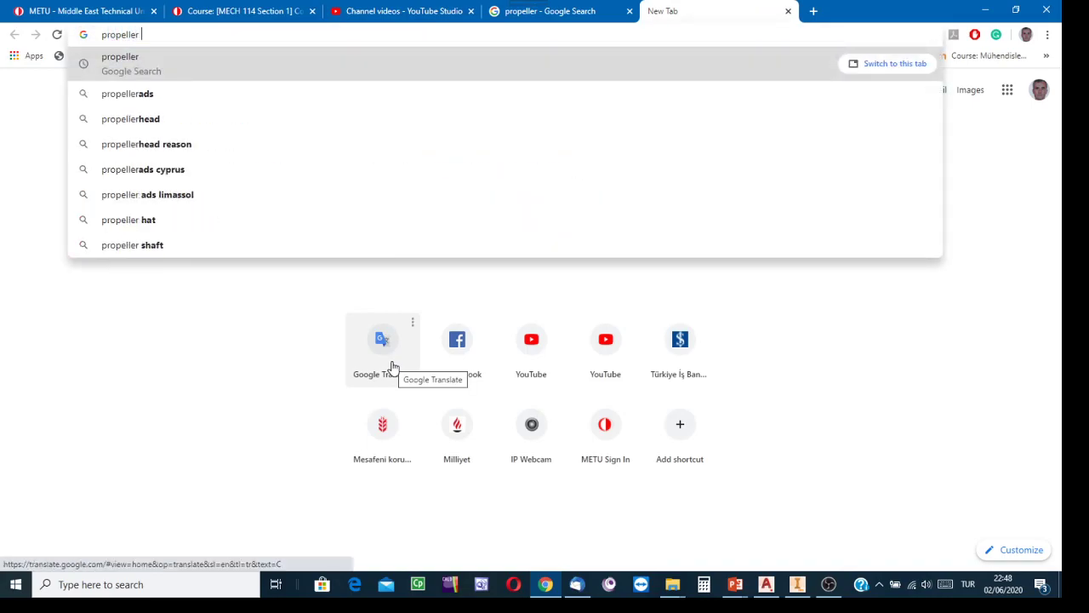
text(of an )
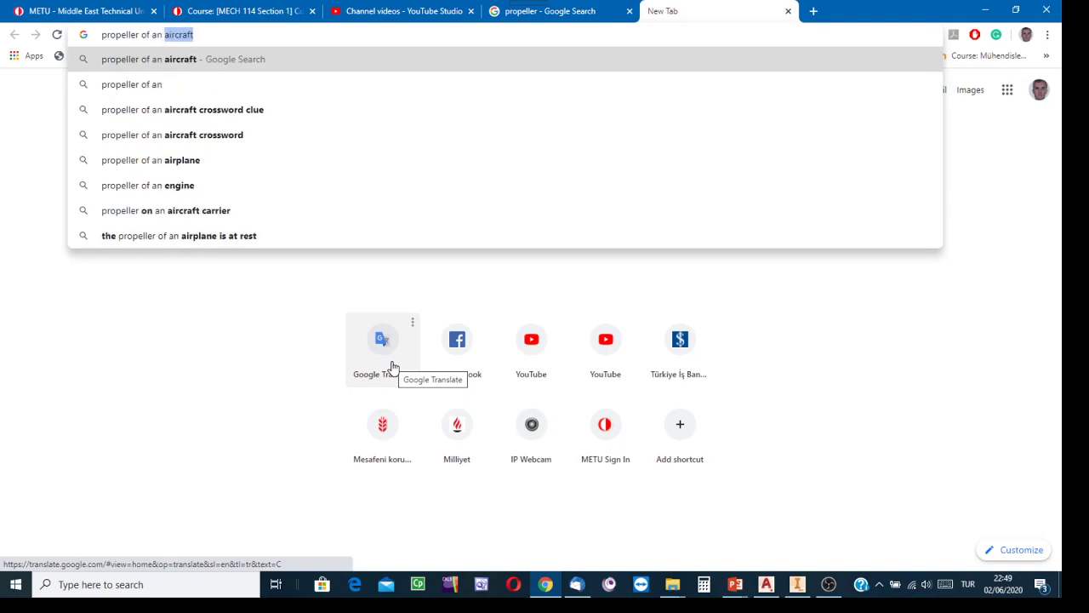
text(ocean liner)
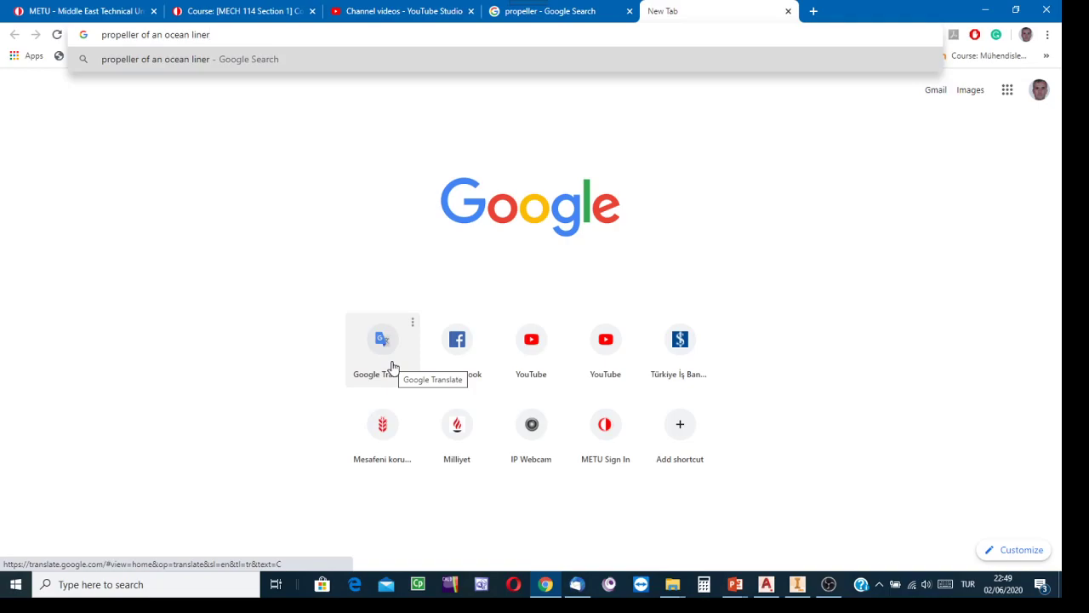
key(Return)
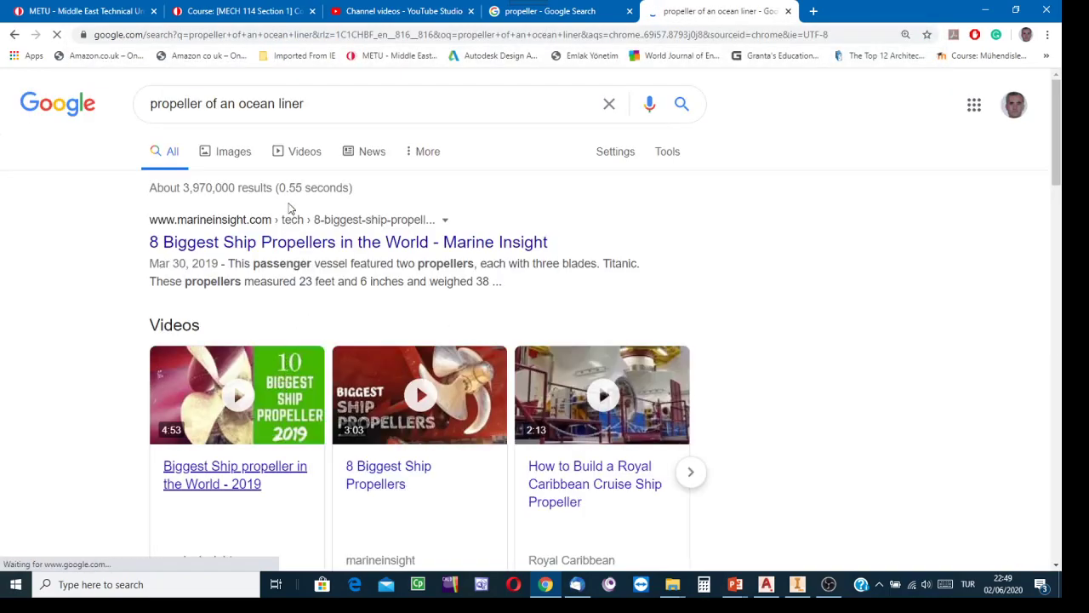
Examine the image results for the ocean liner propeller search, enlarging the QE2 propeller and the bronze propeller on the orange hull
click(231, 158)
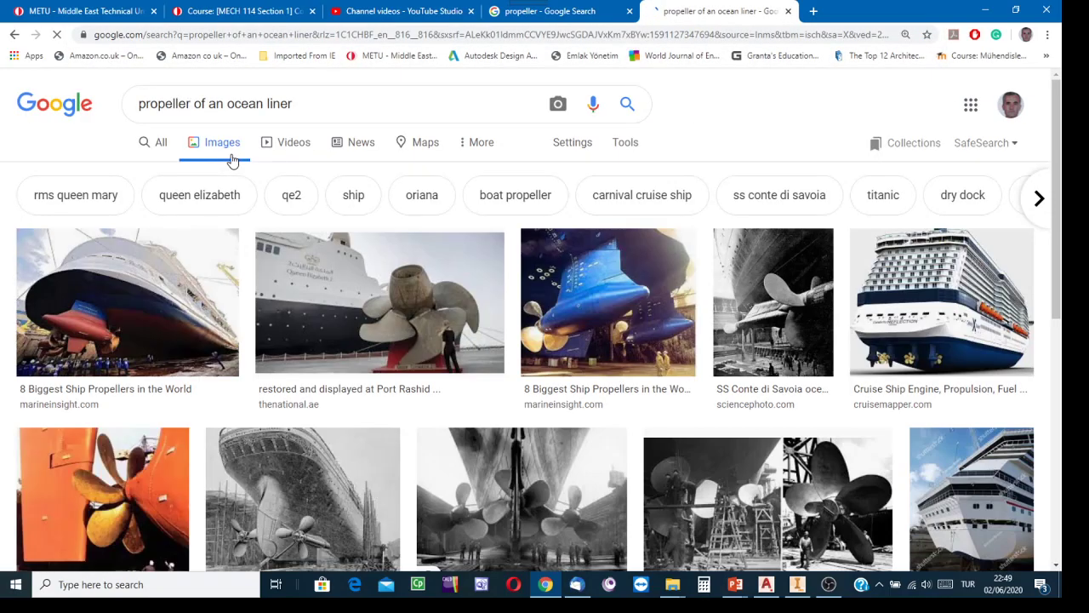
click(432, 312)
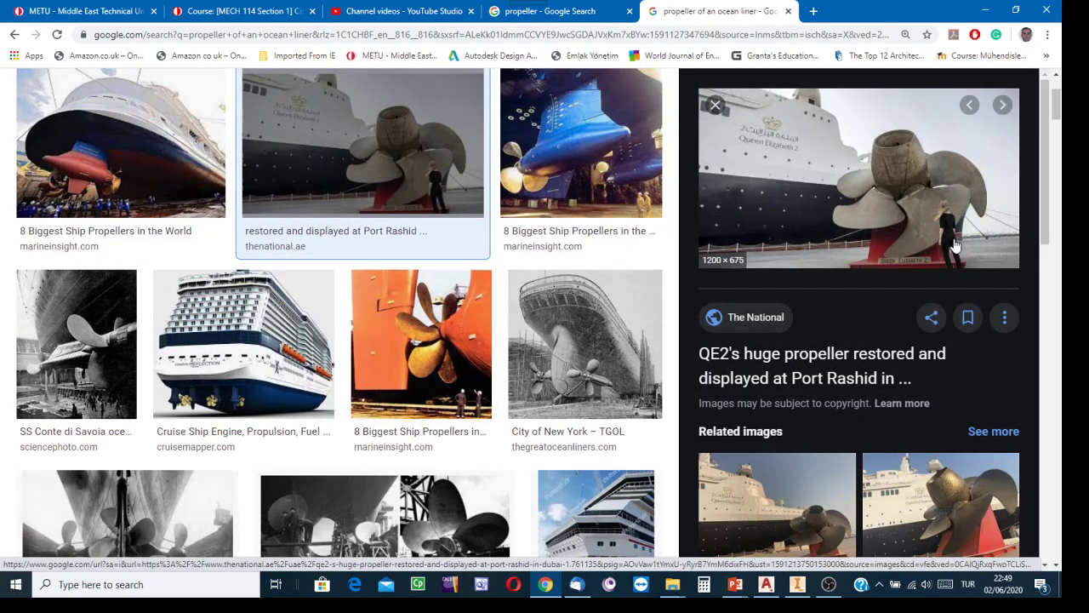
scroll(955, 246, down, 1)
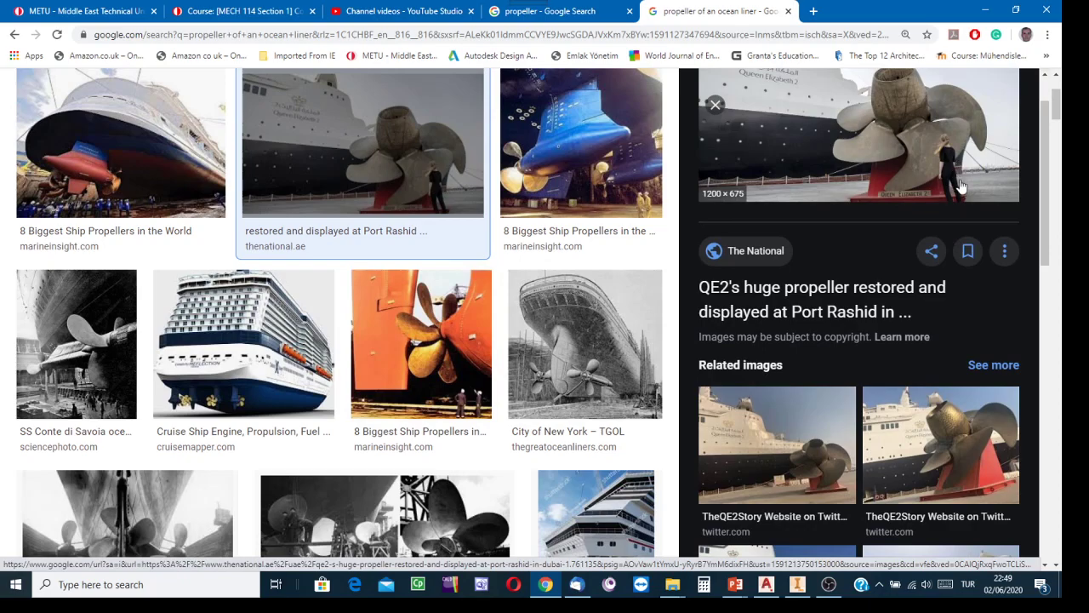
scroll(962, 187, up, 1)
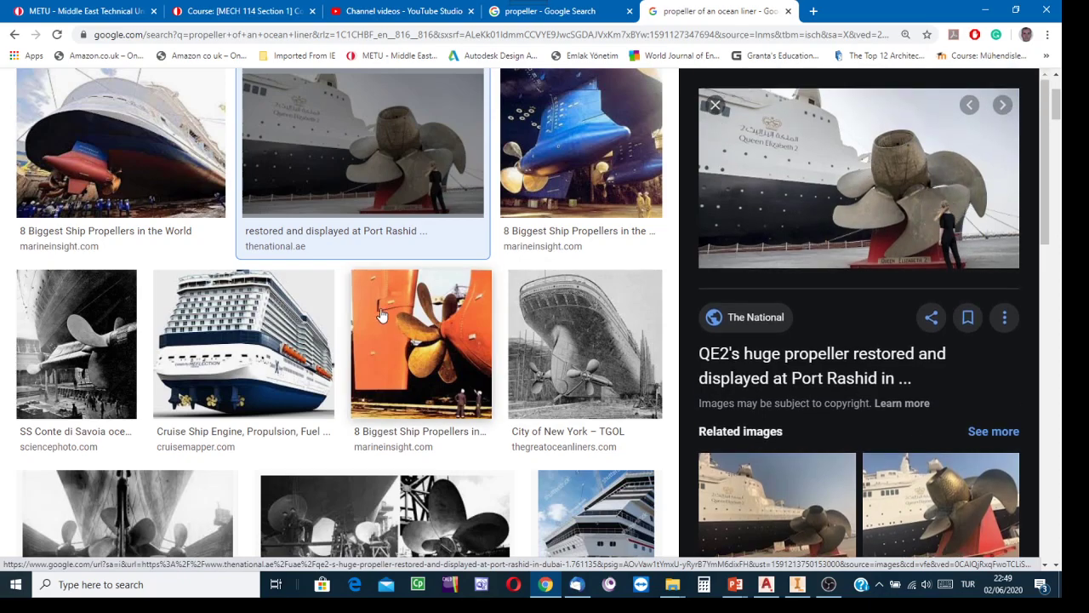
click(452, 372)
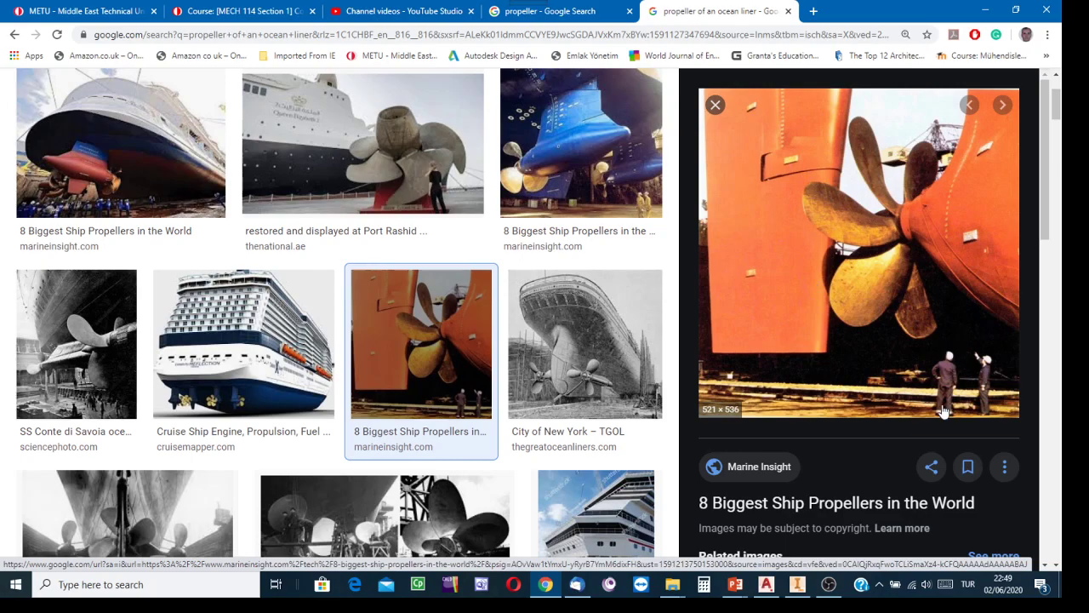
scroll(330, 354, down, 6)
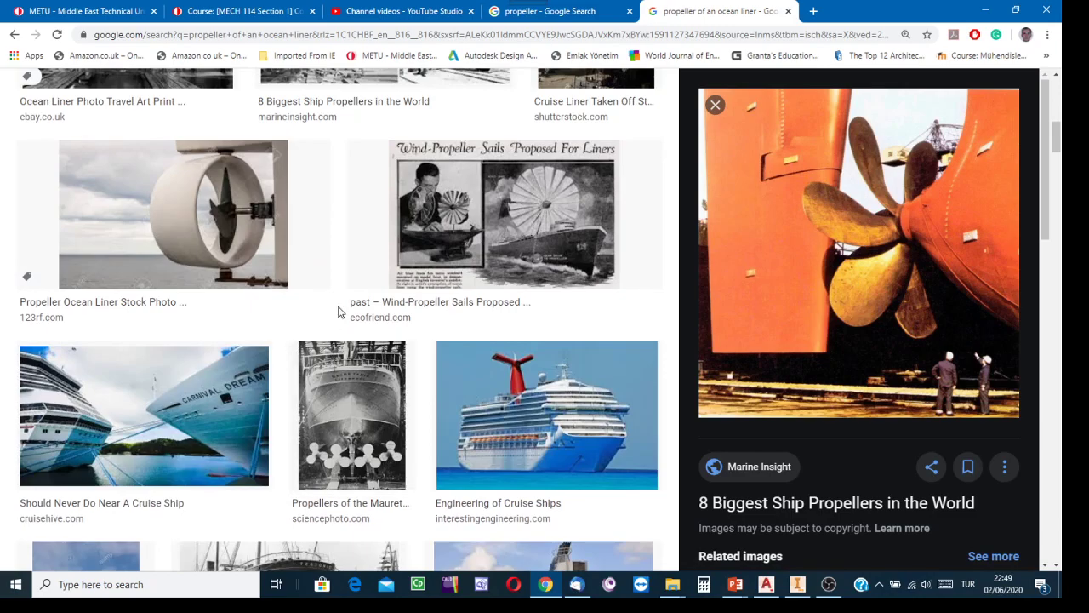
scroll(337, 313, down, 3)
scroll(337, 313, down, 4)
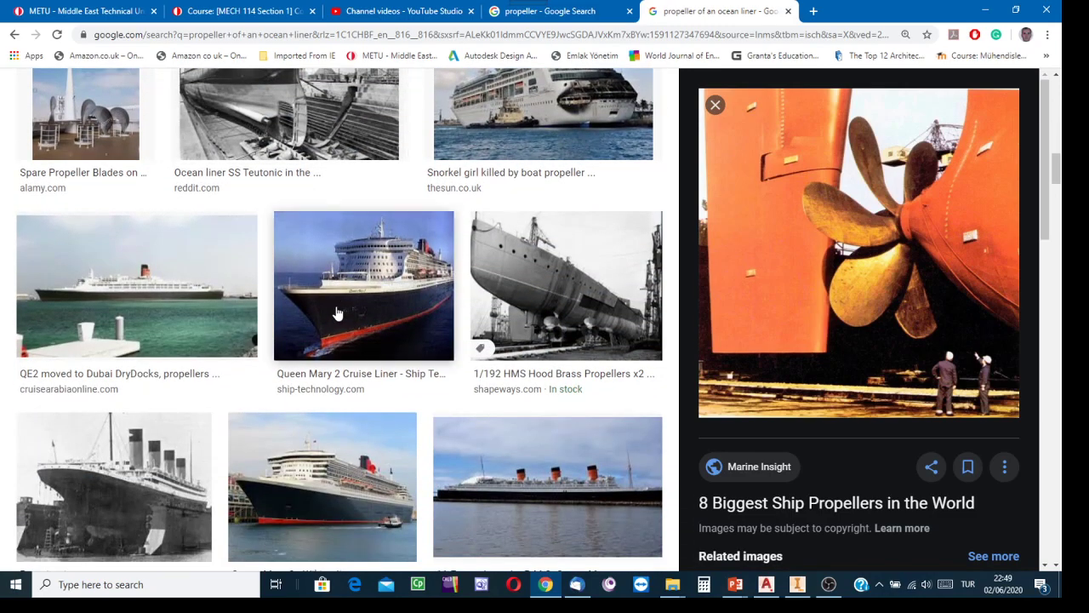
scroll(337, 313, down, 4)
scroll(337, 314, down, 12)
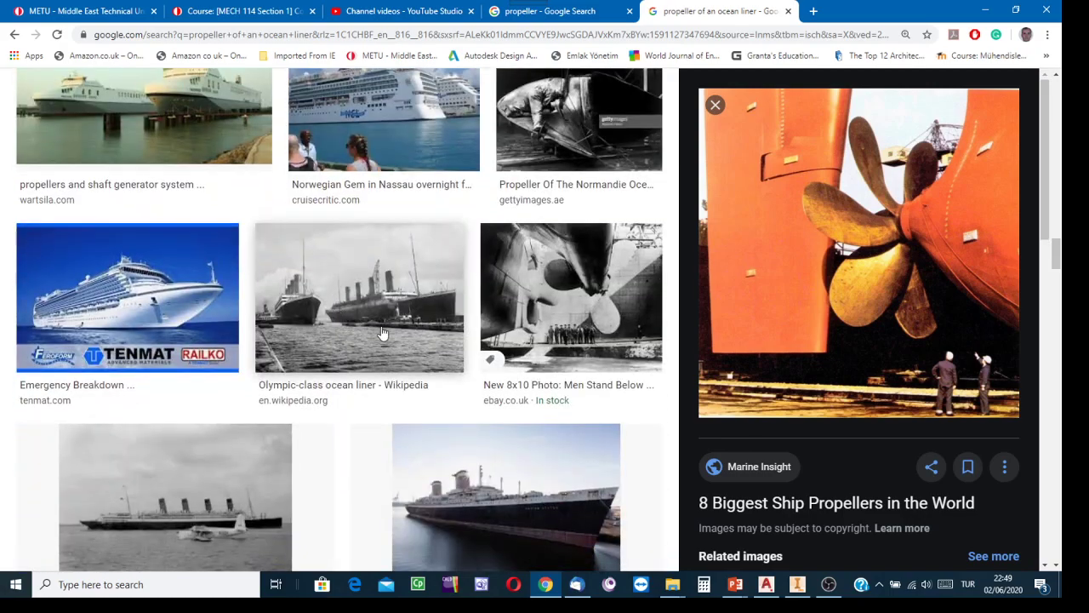
Switch to Autodesk Inventor and sketch a 30 mm diameter circle centred on the origin
click(798, 585)
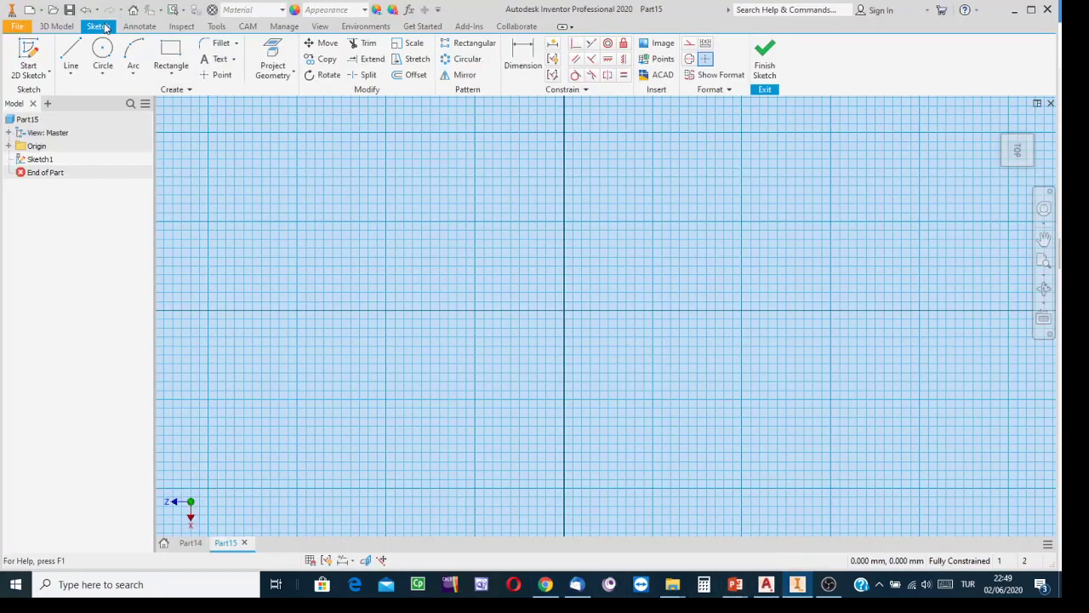
click(102, 51)
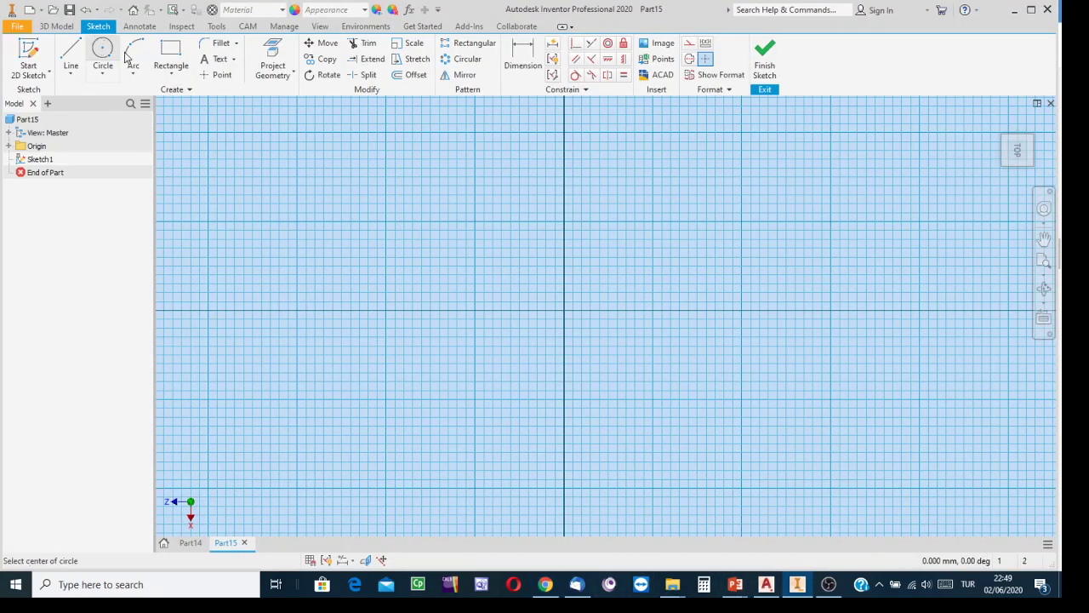
click(563, 311)
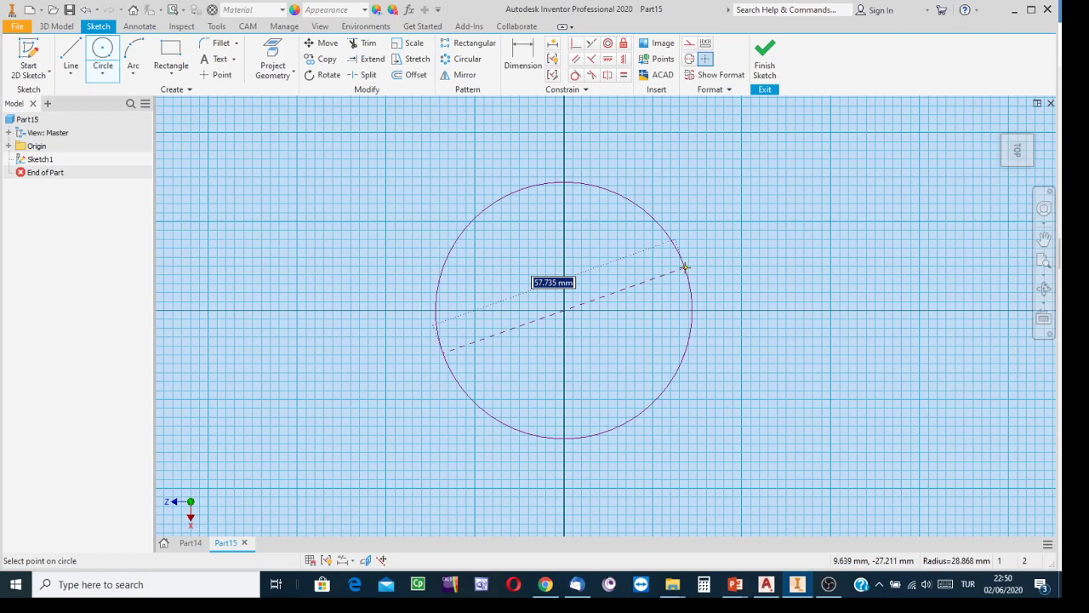
text(30)
key(Return)
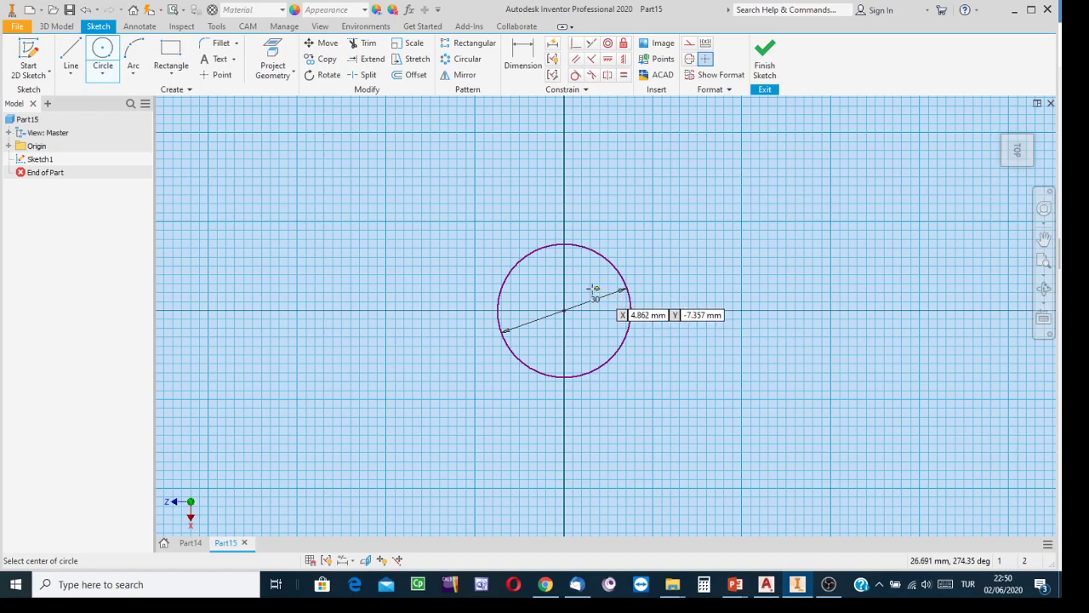
key(Escape)
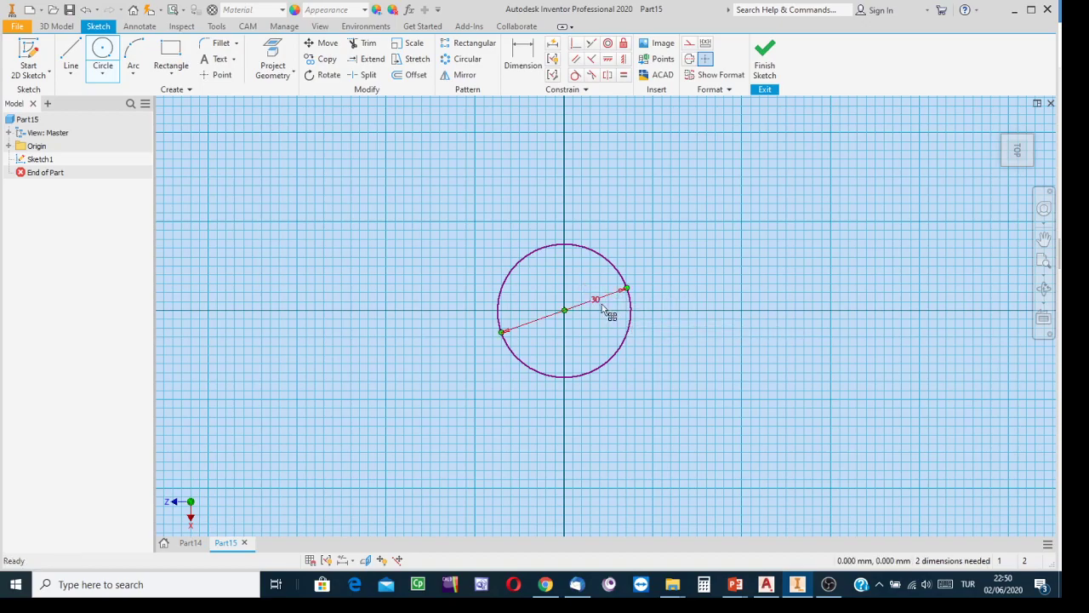
Set the circle's diameter to 50 mm and finish the sketch
double_click(596, 299)
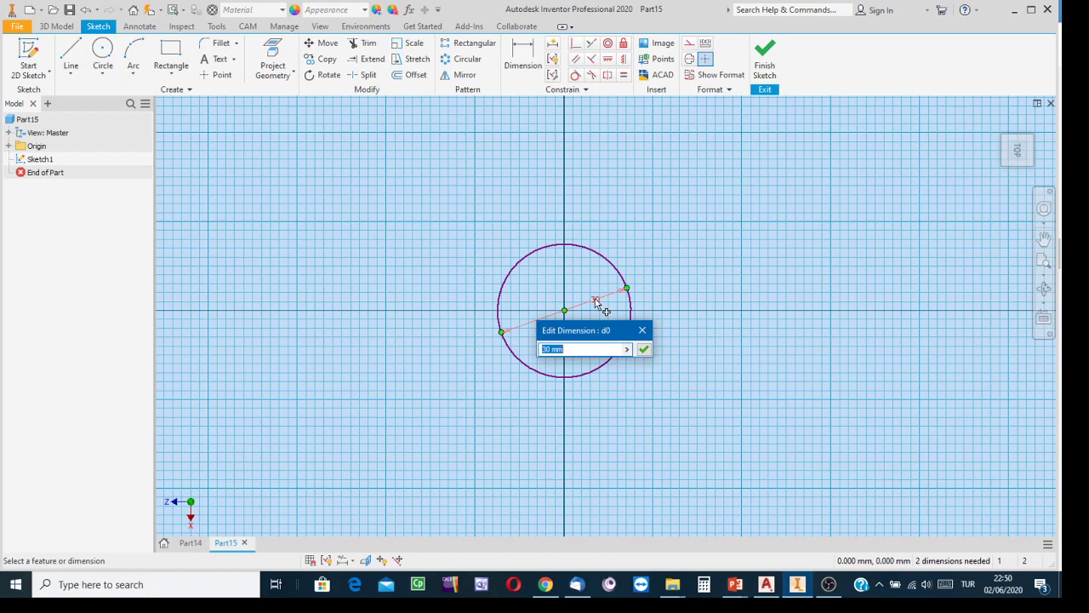
text(6)
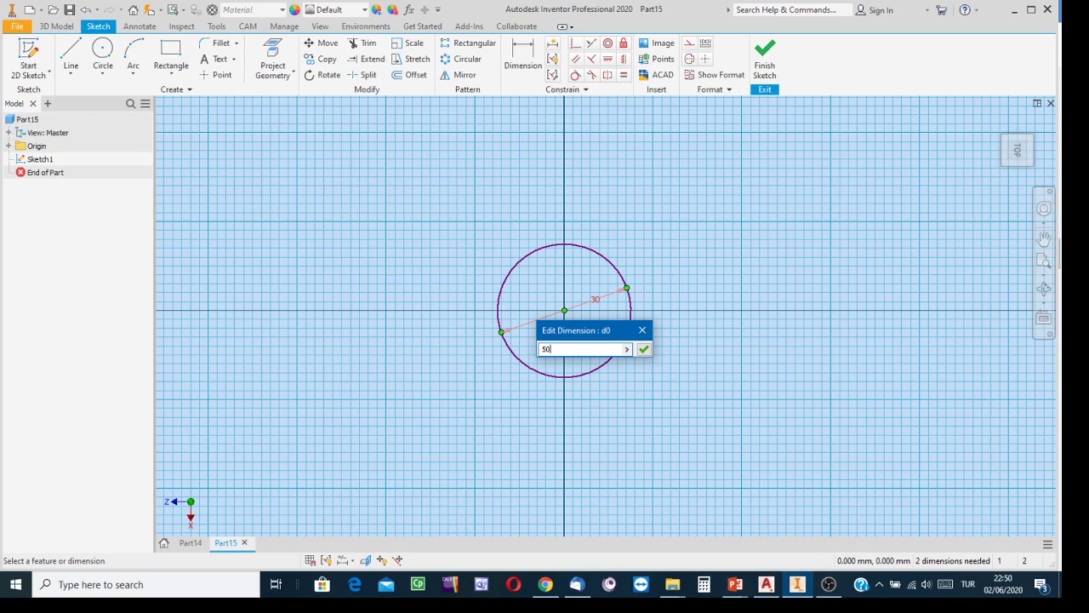
key(Return)
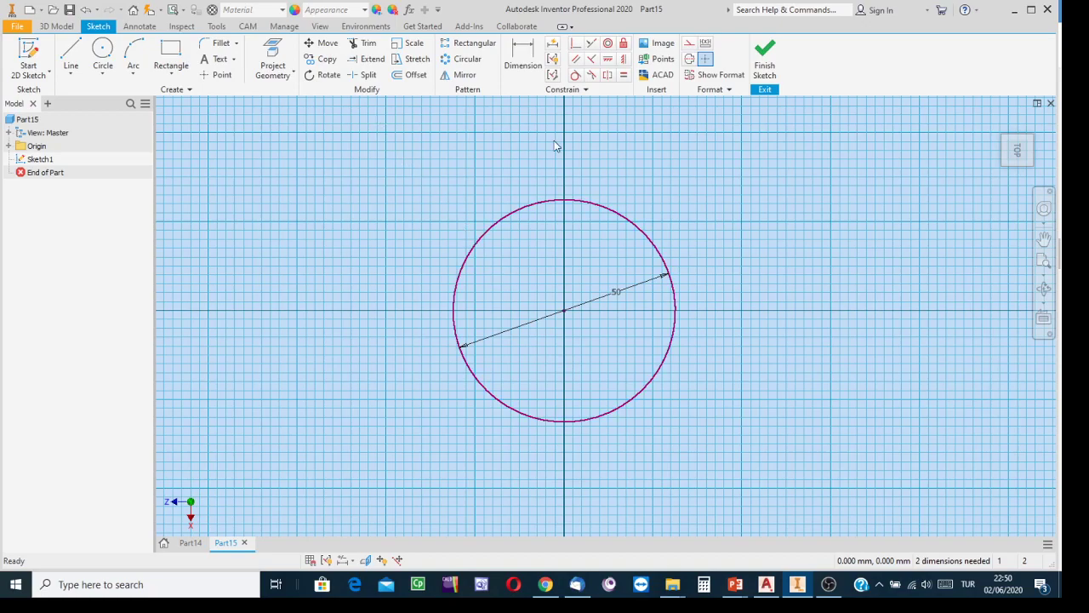
click(765, 60)
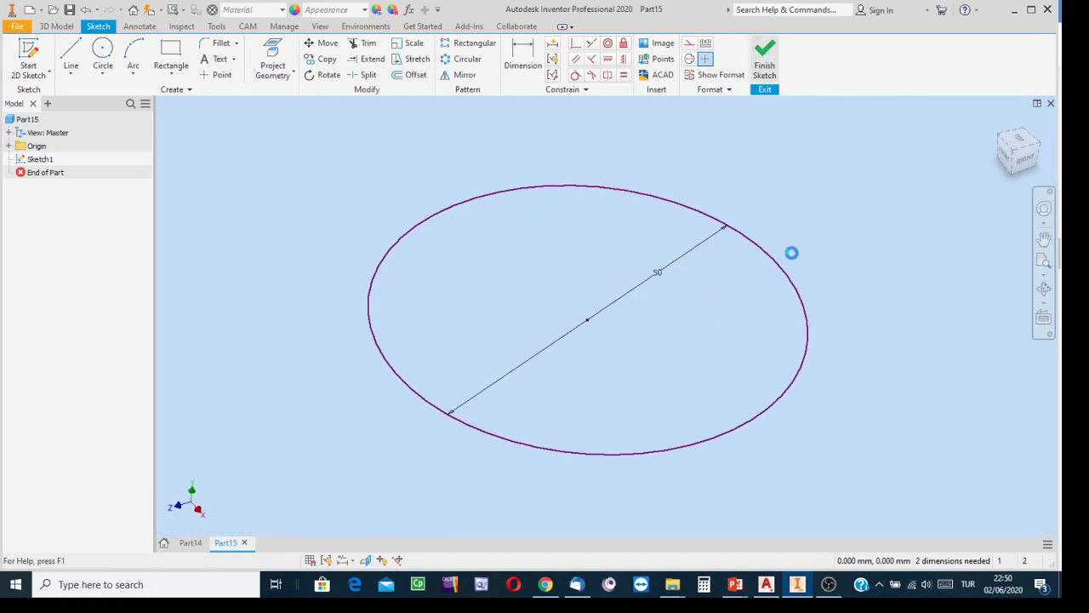
Extrude the circle upward by 100 mm to form the cylindrical propeller hub
scroll(803, 350, down, 5)
middle_drag(814, 343, 584, 309)
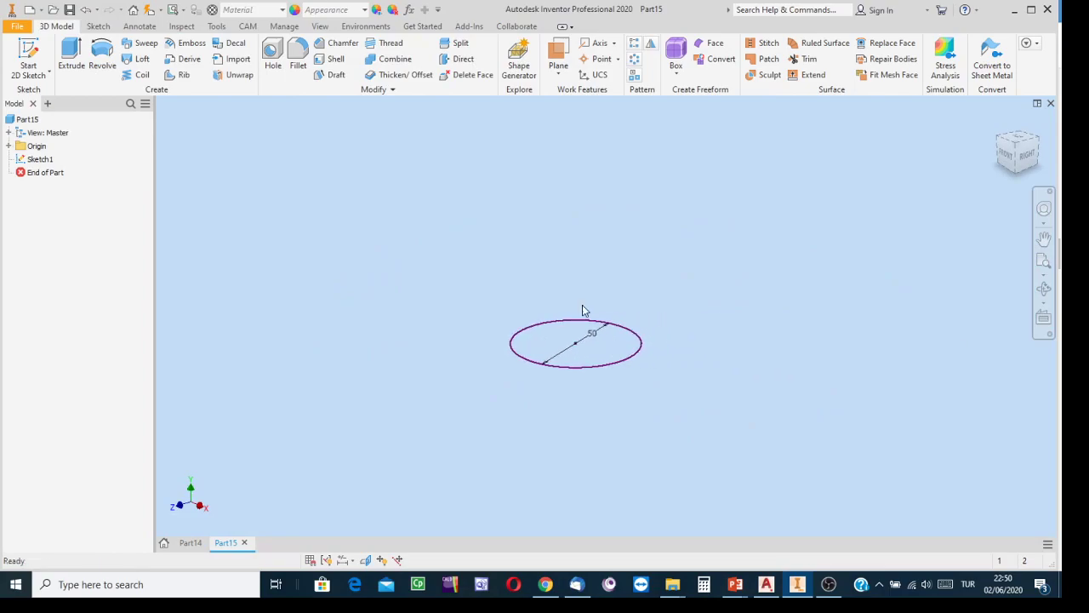
click(66, 57)
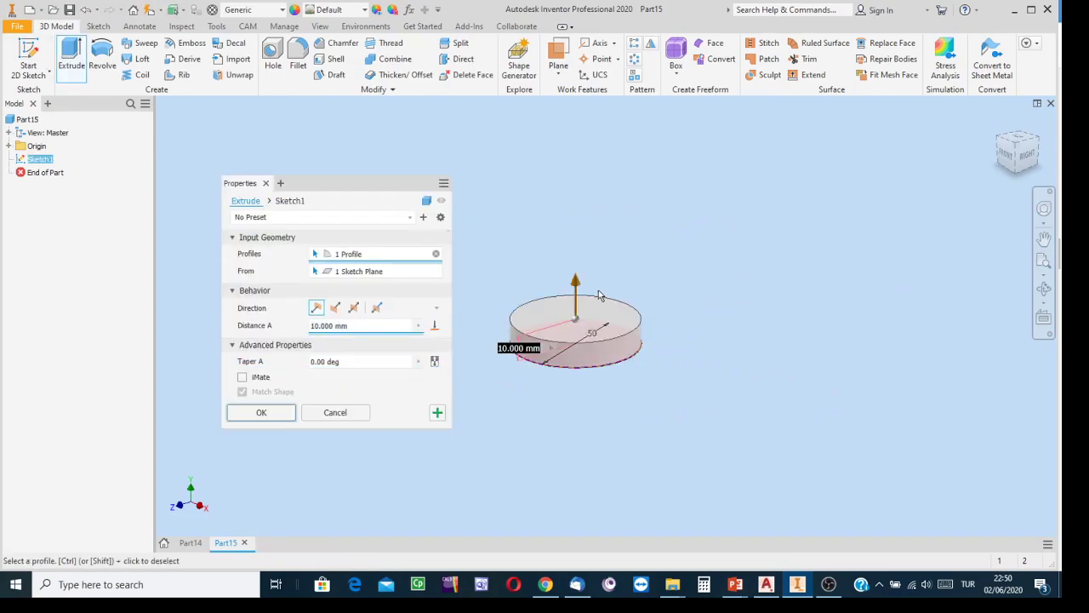
drag(578, 282, 564, 196)
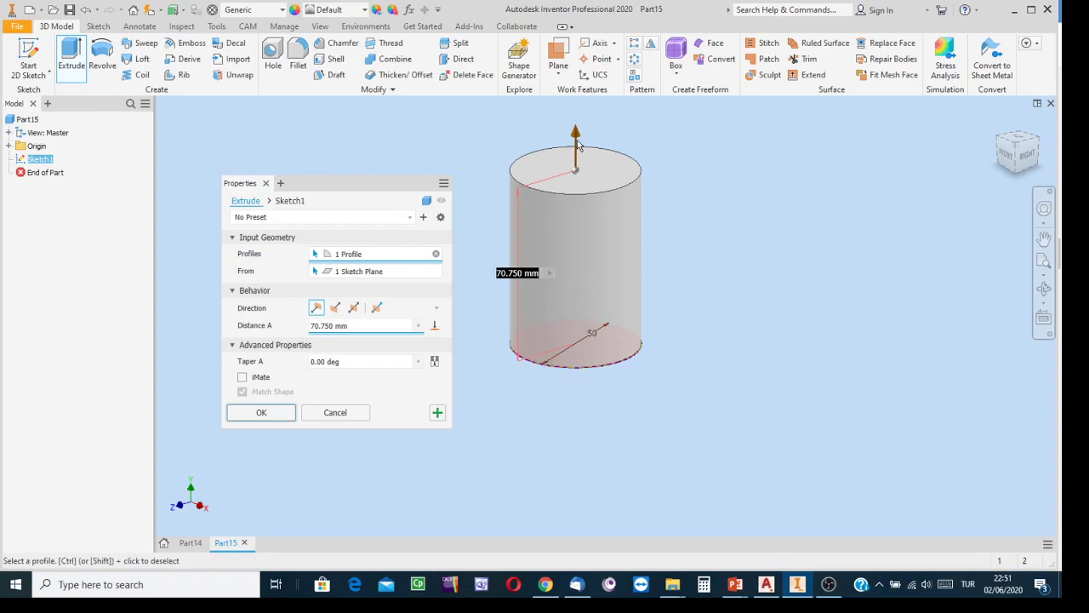
drag(577, 136, 577, 111)
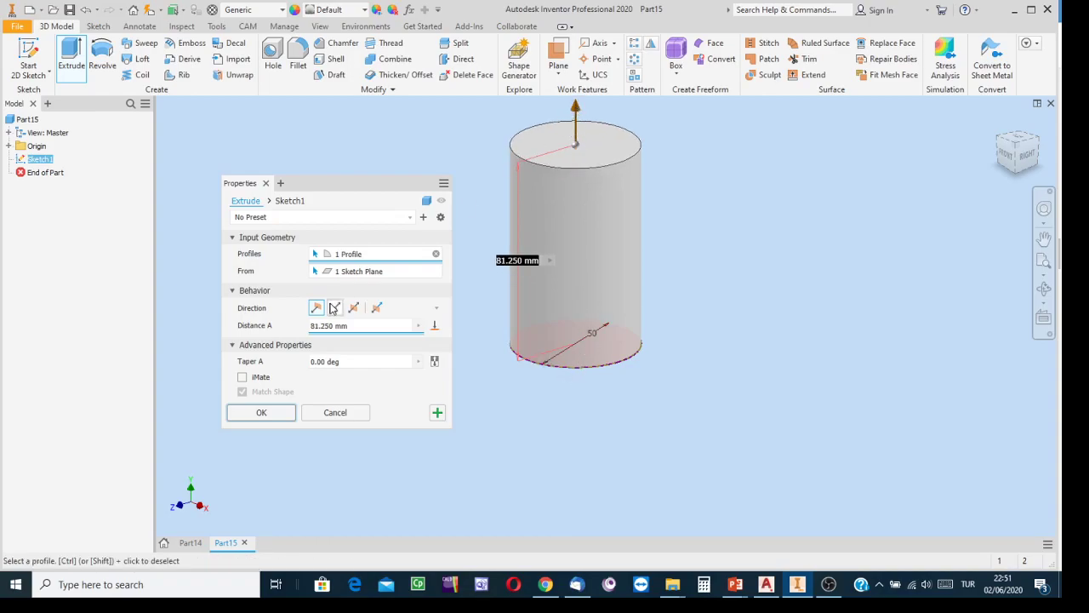
click(367, 325)
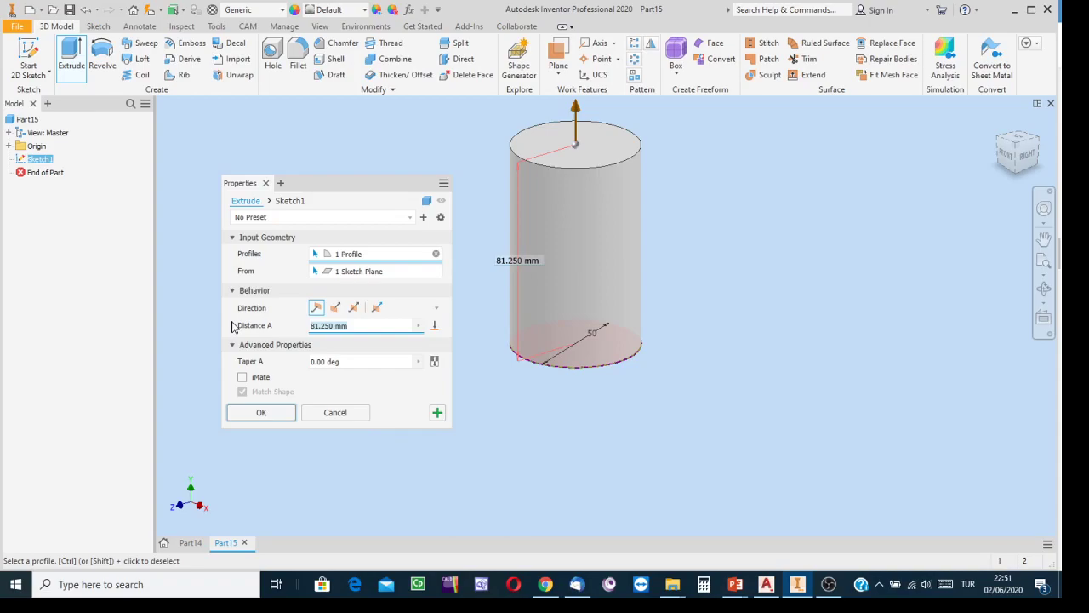
text(100)
click(261, 413)
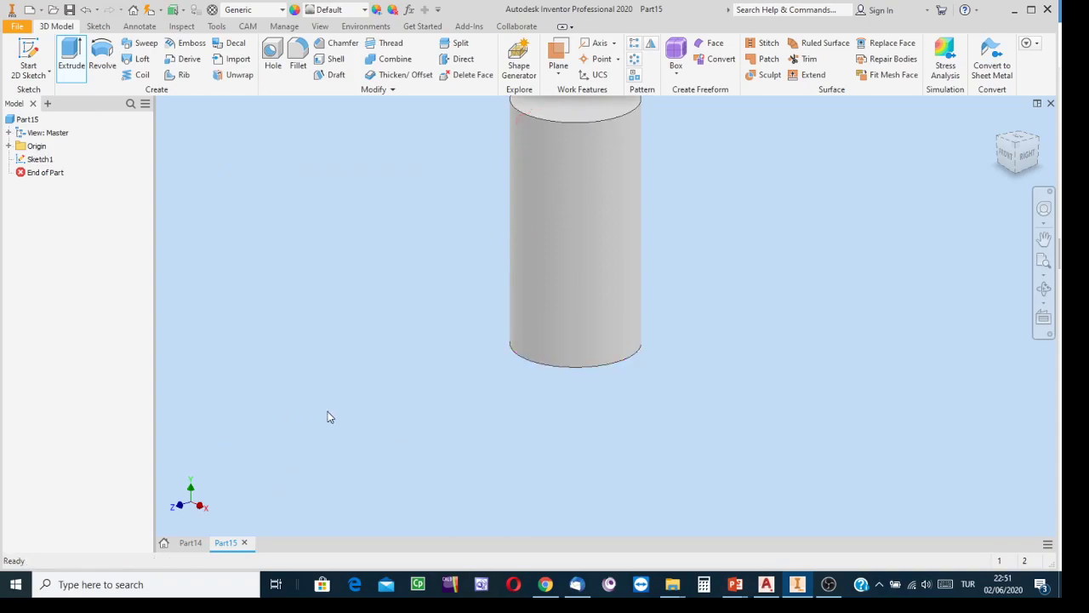
middle_drag(665, 373, 640, 479)
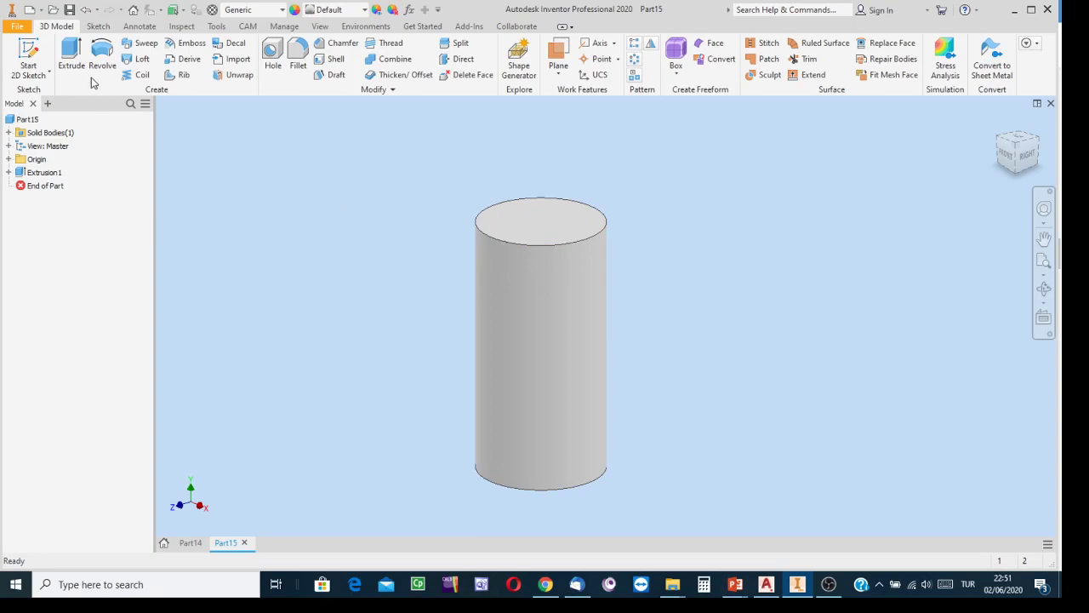
Save the part in the CW folder under 20192, Sec1, with a file name made of the surname-and-number prefix plus "propellerjune2"
click(10, 27)
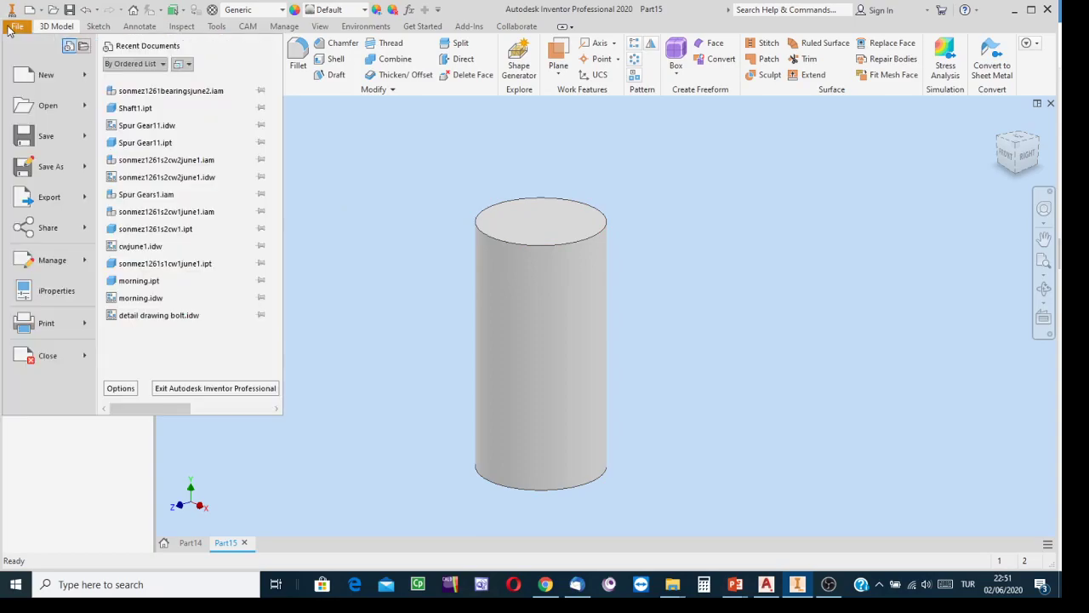
click(60, 168)
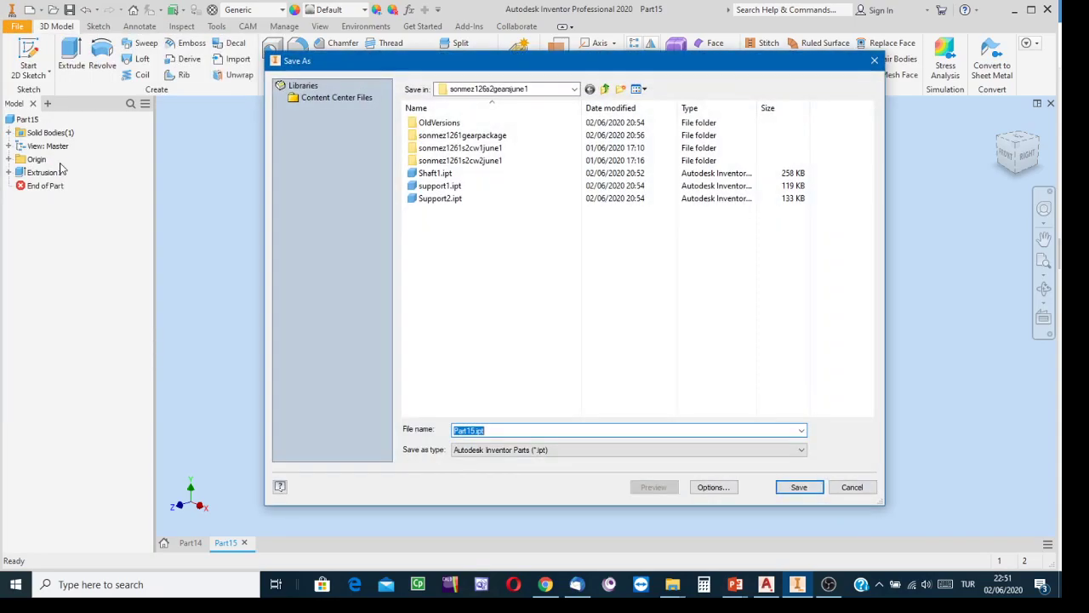
click(576, 89)
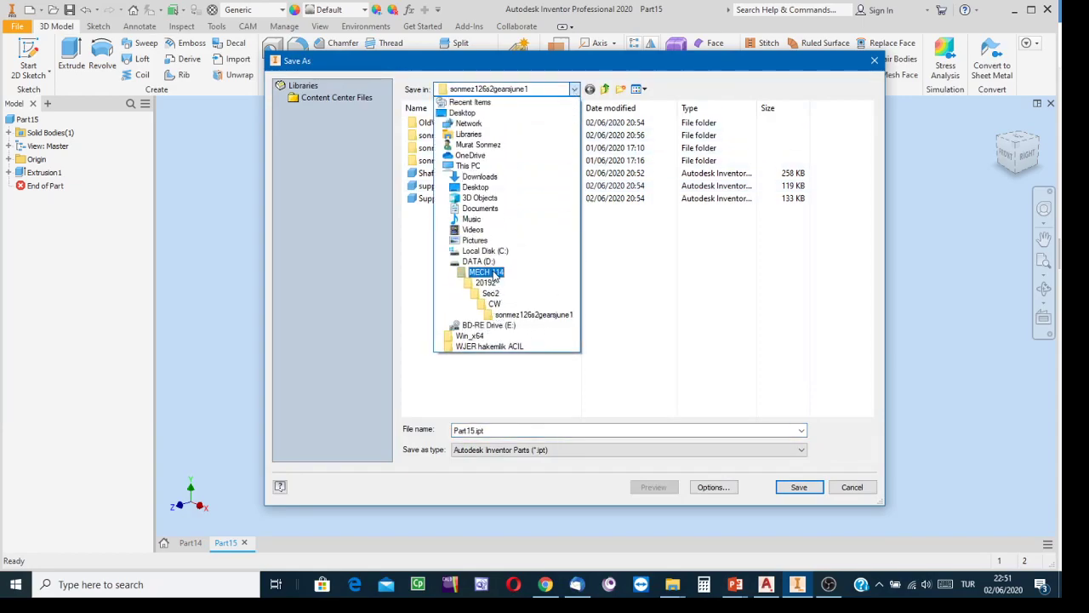
click(490, 282)
double_click(427, 160)
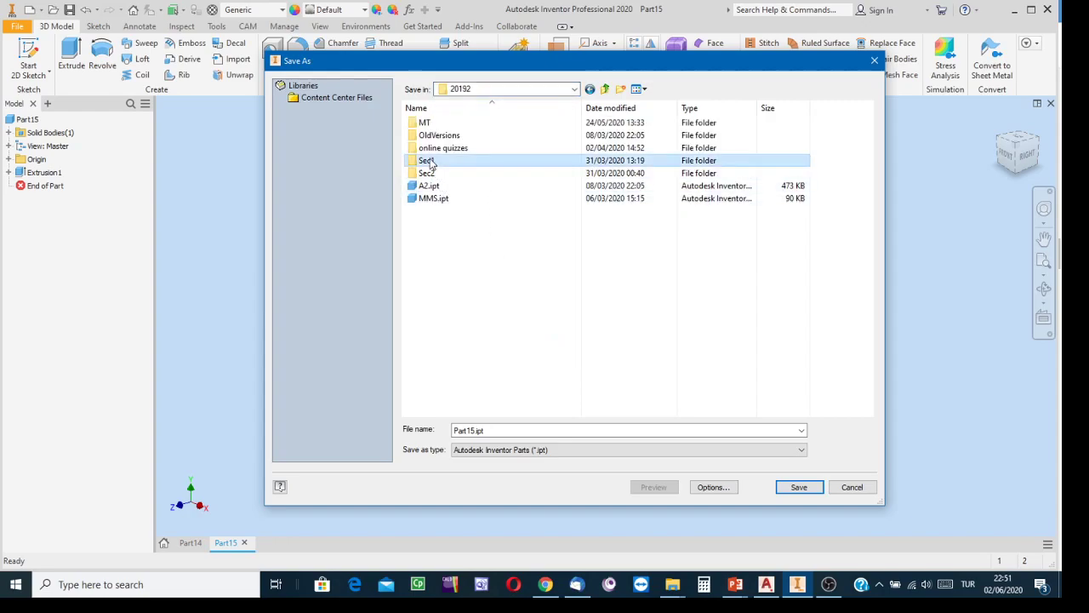
double_click(422, 123)
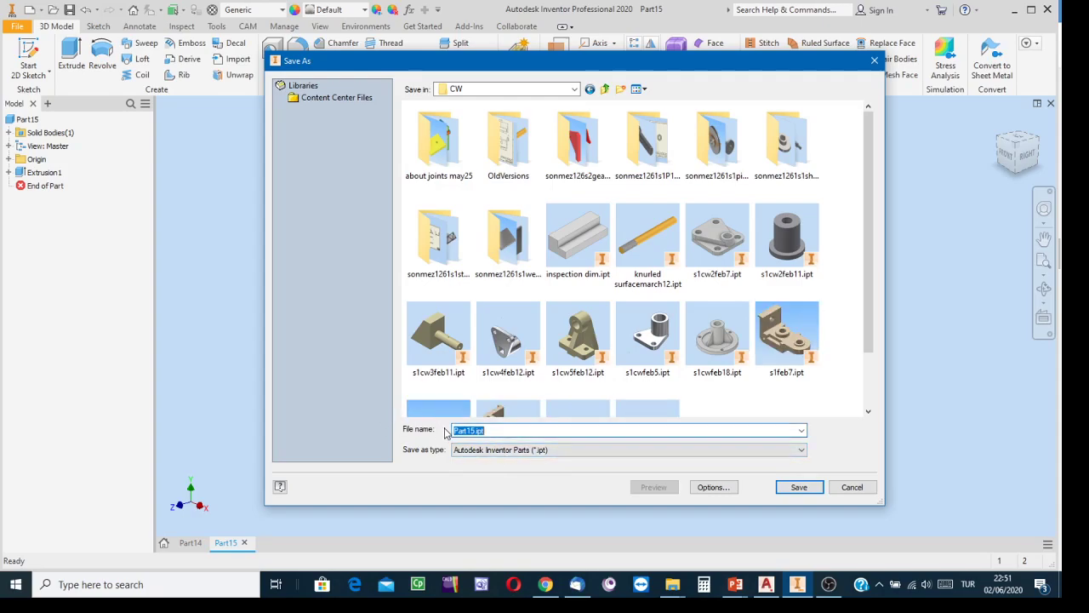
text(so)
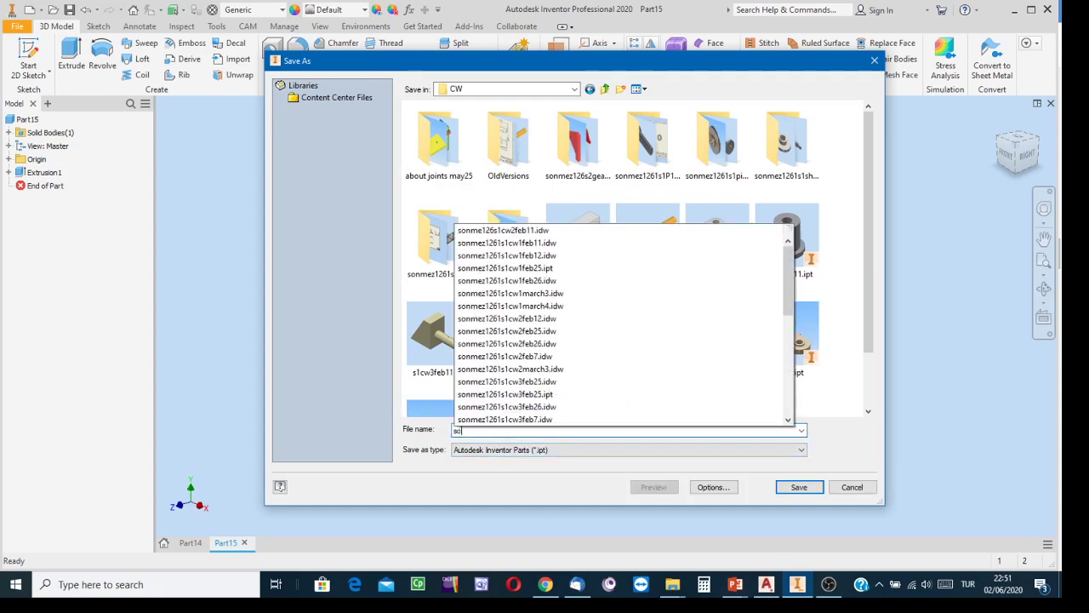
text(nmez1261)
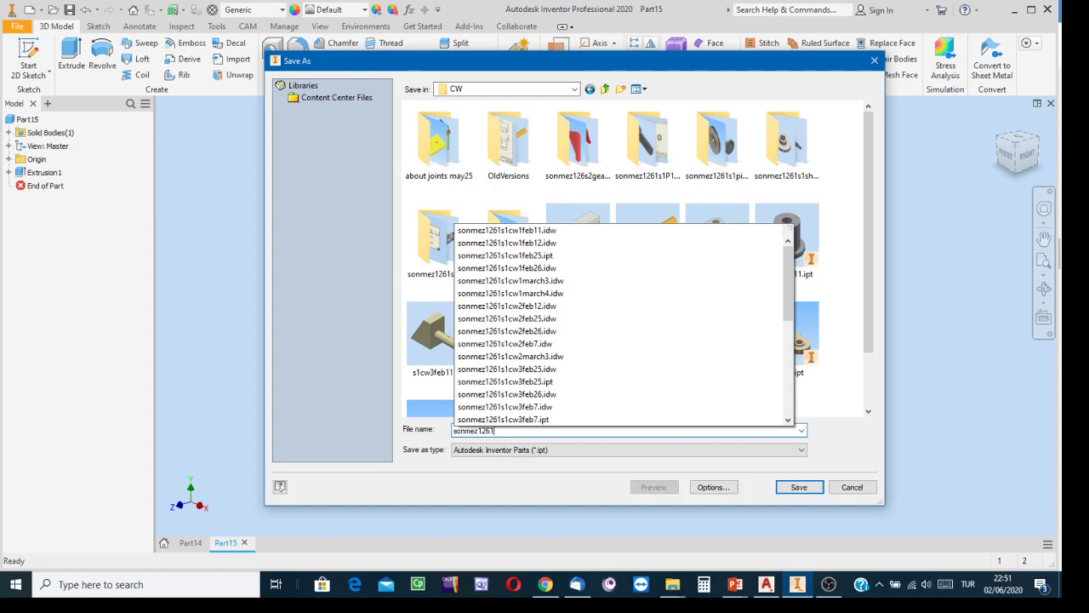
text(pro)
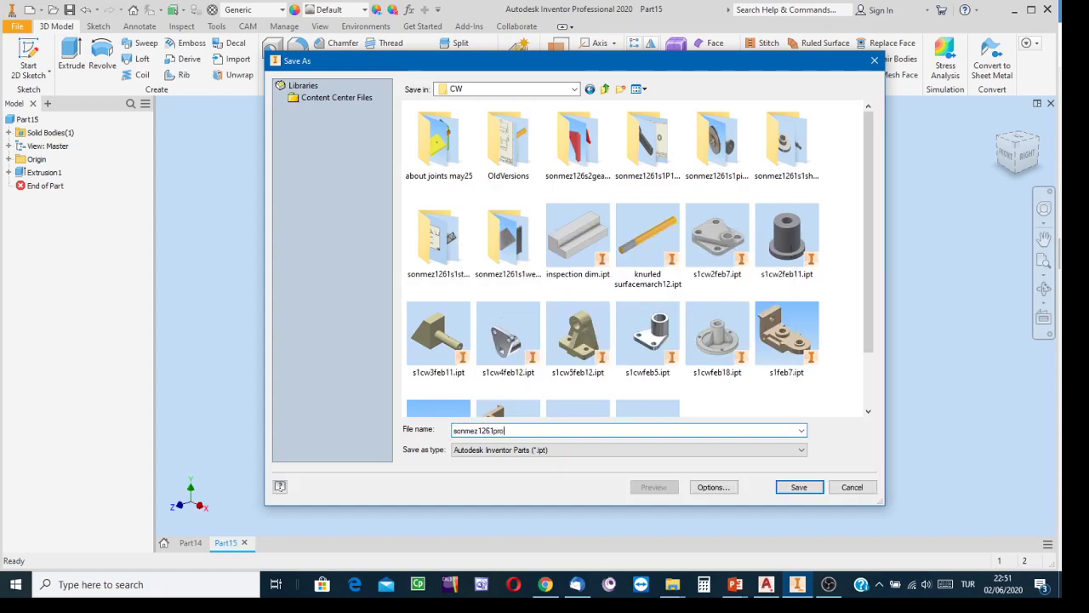
text(pellerjune2)
click(798, 486)
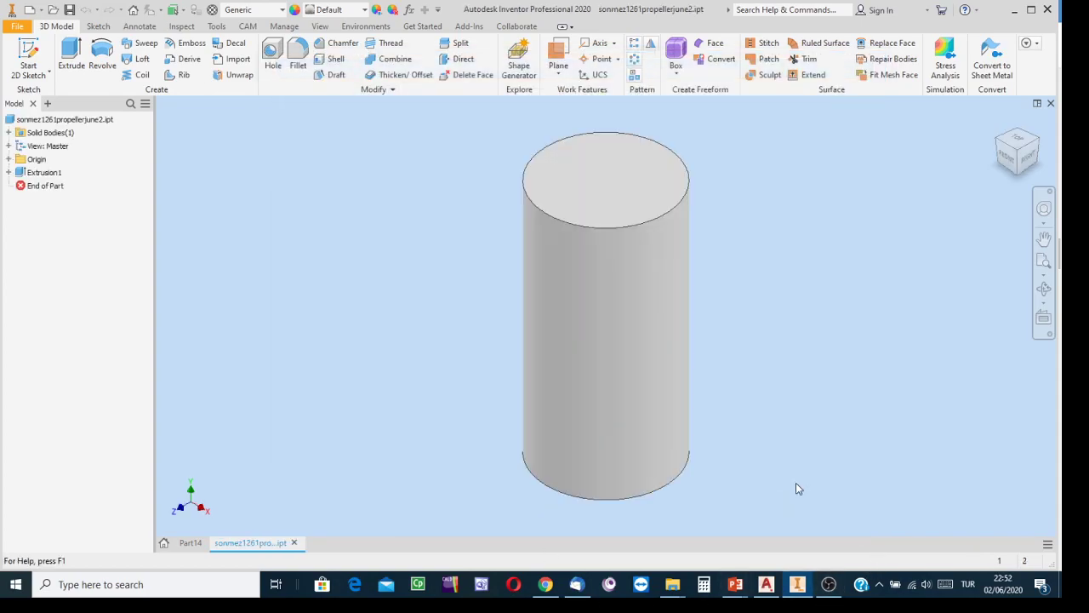
Start a new sketch on the bottom circular face of the cylindrical hub
click(108, 119)
click(1018, 174)
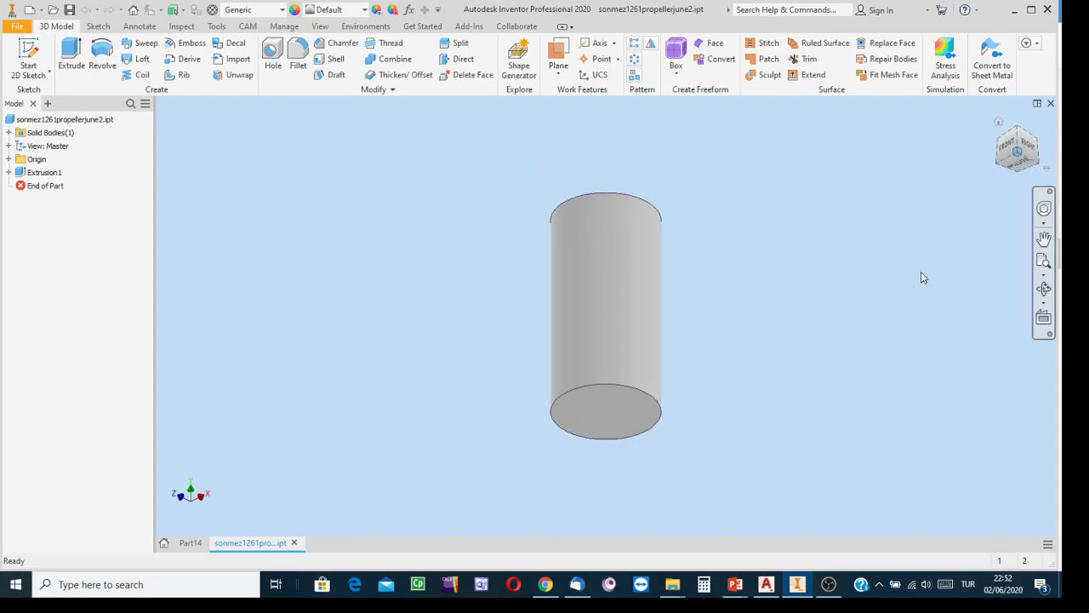
click(613, 410)
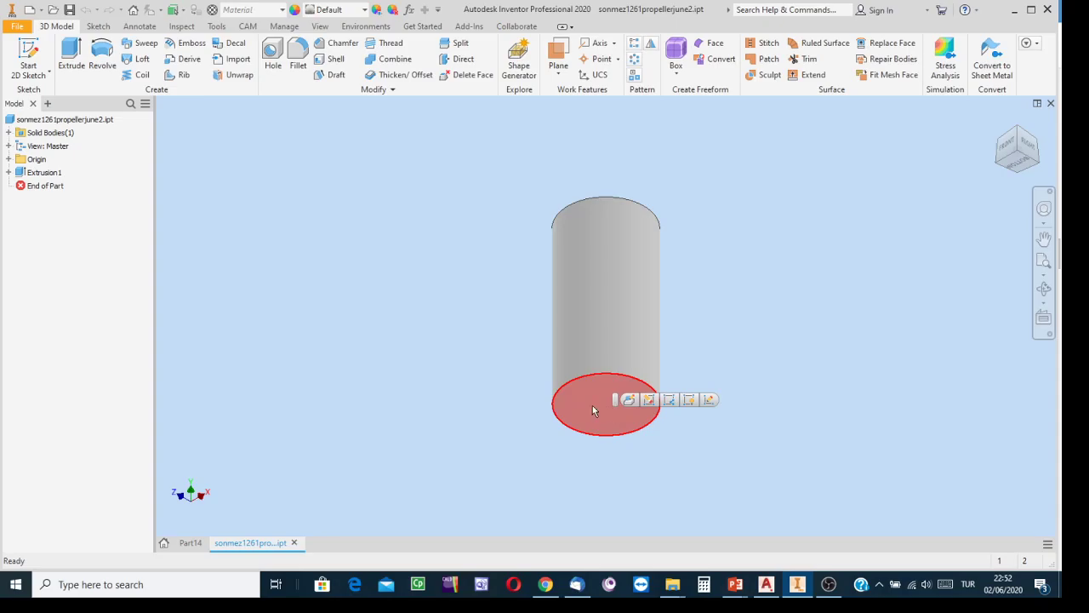
right_click(592, 408)
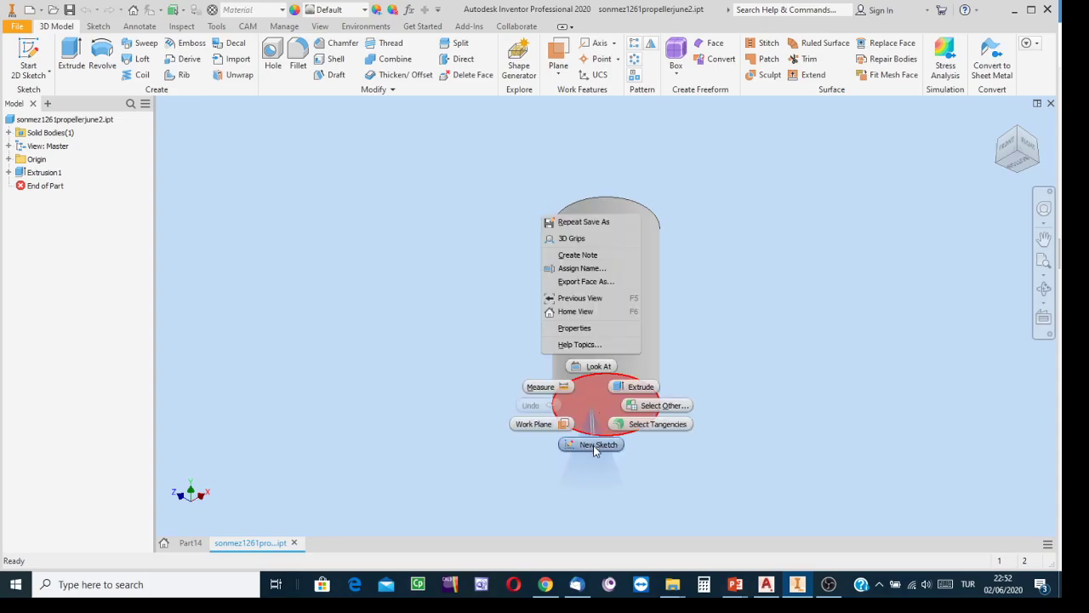
click(594, 445)
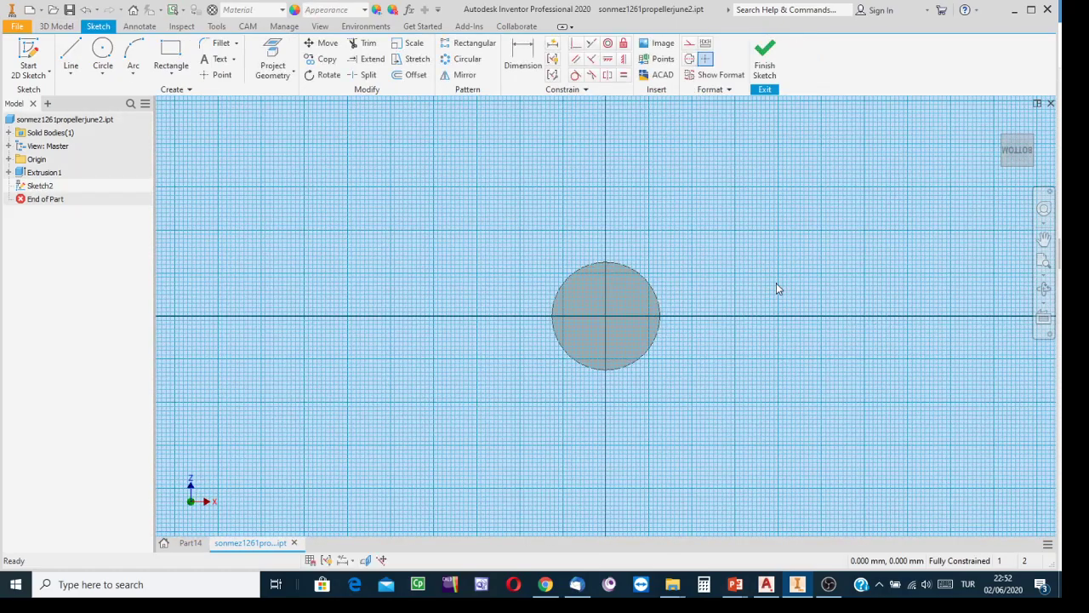
Sketch a thin rectangle about 135 mm long from inside the hub outward along the horizontal axis, and project the hub's circular edge
click(171, 52)
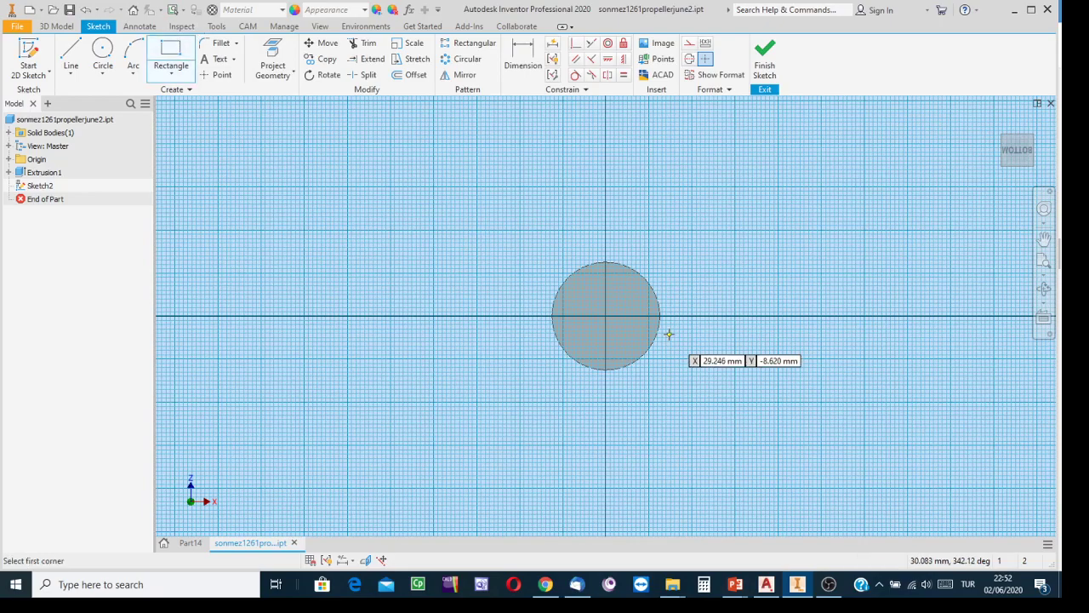
click(636, 309)
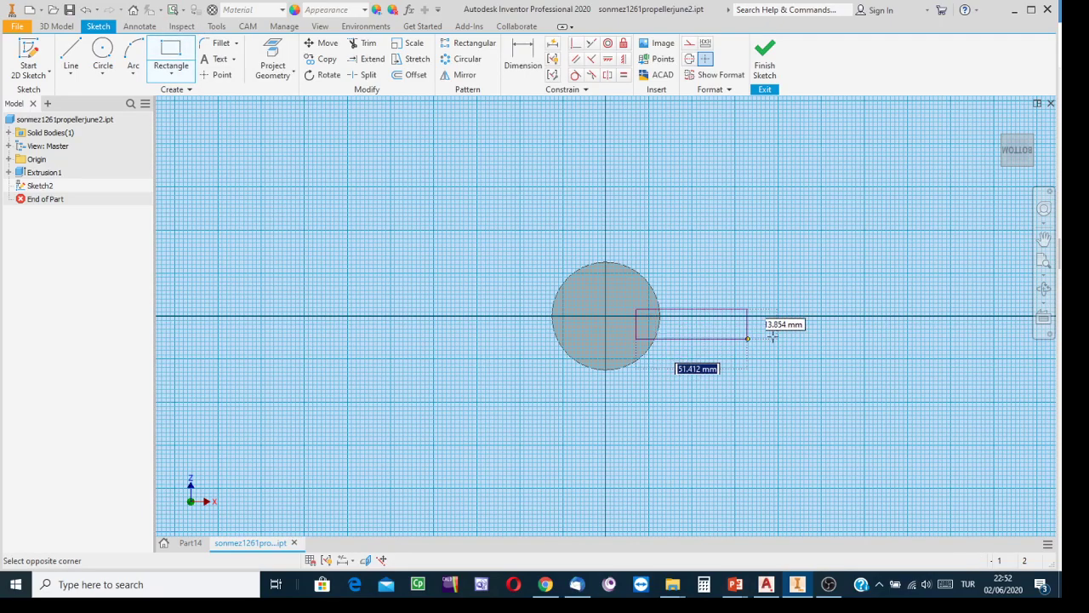
click(928, 326)
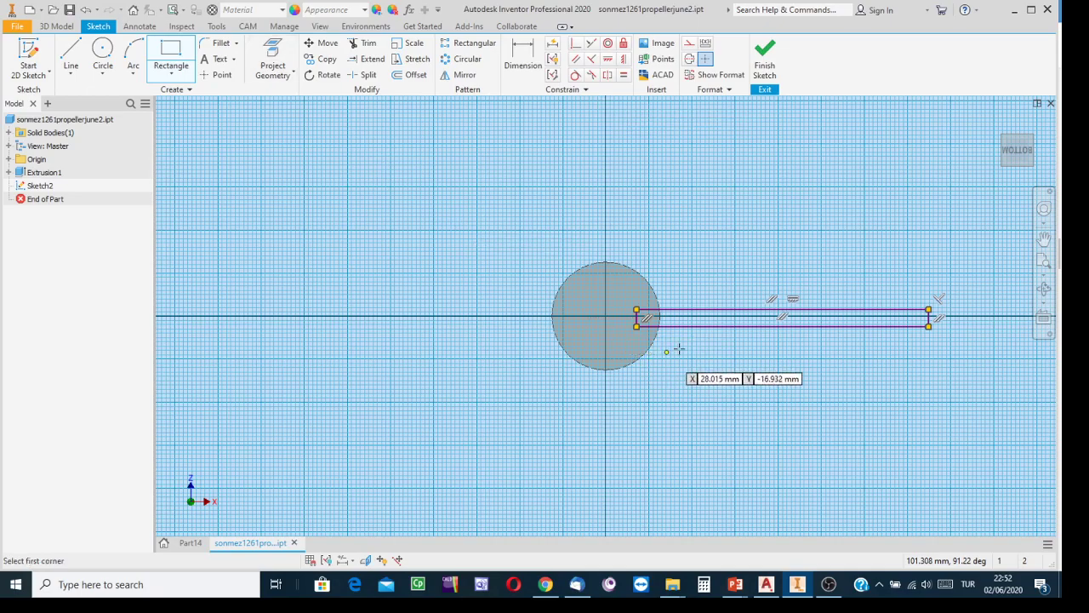
click(277, 51)
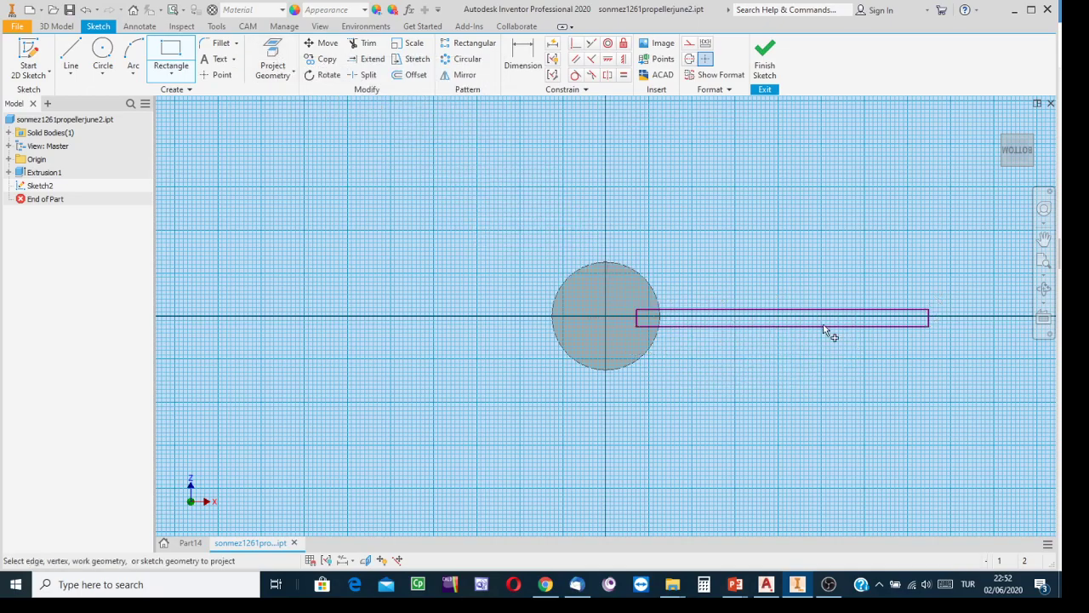
click(656, 296)
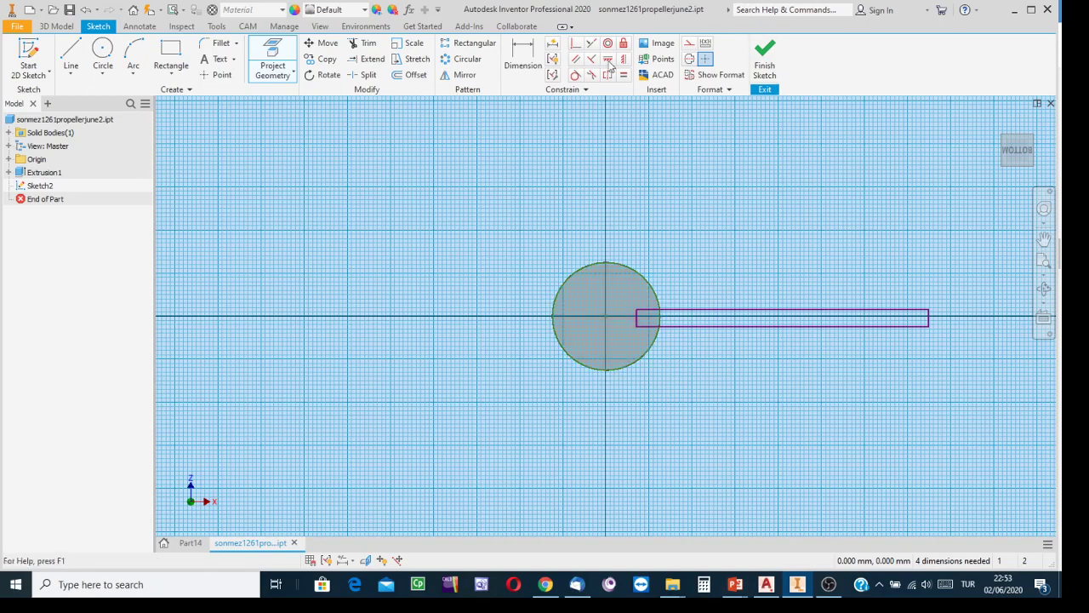
Dimension the rectangle's upper long edge 1.5 mm from the centre of the projected hub circle
click(522, 59)
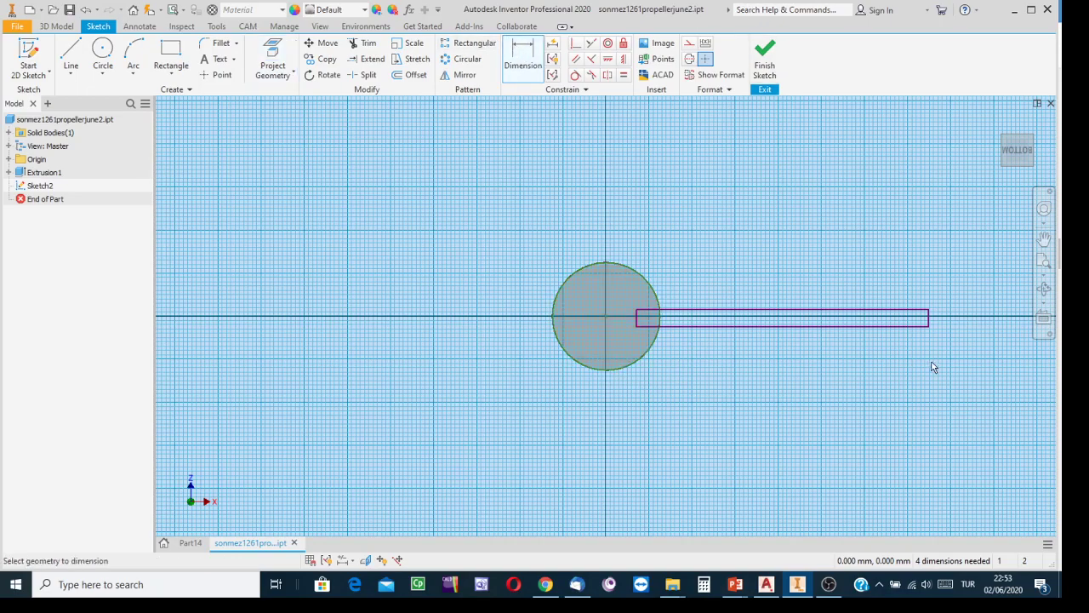
click(826, 311)
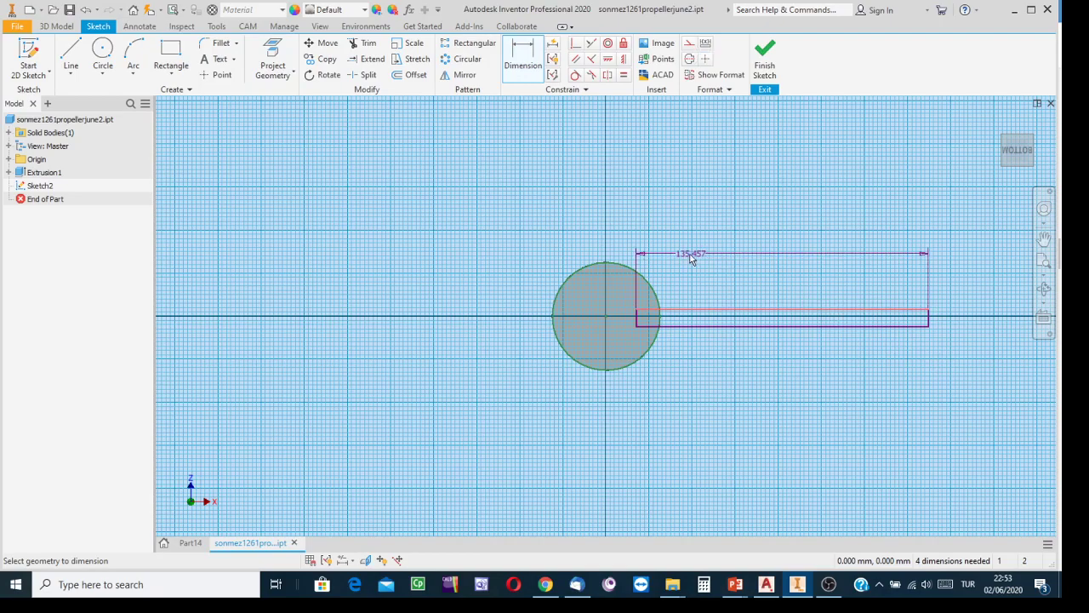
click(657, 304)
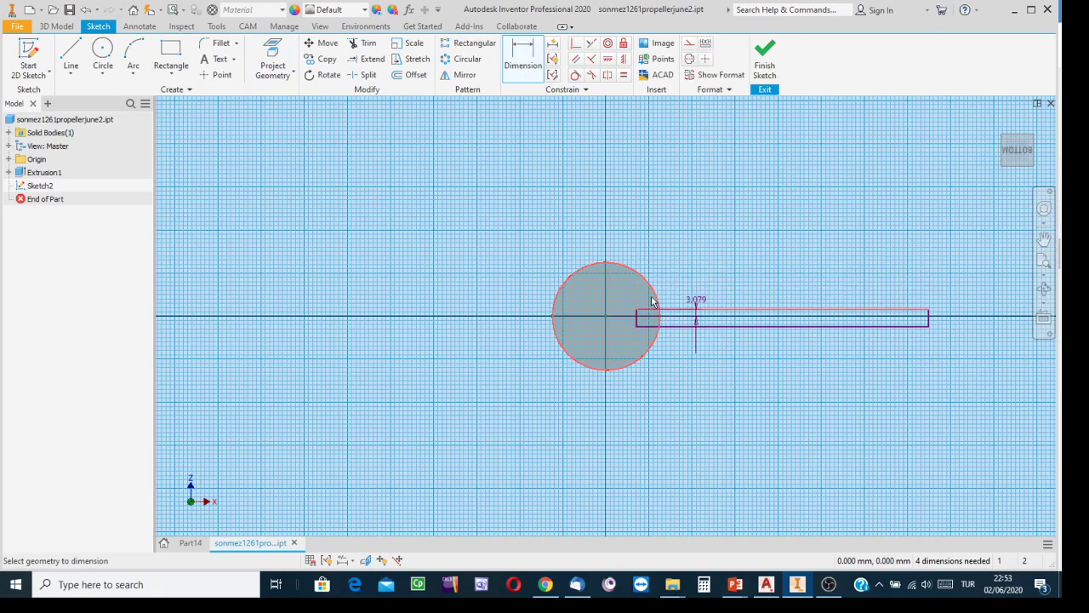
click(450, 309)
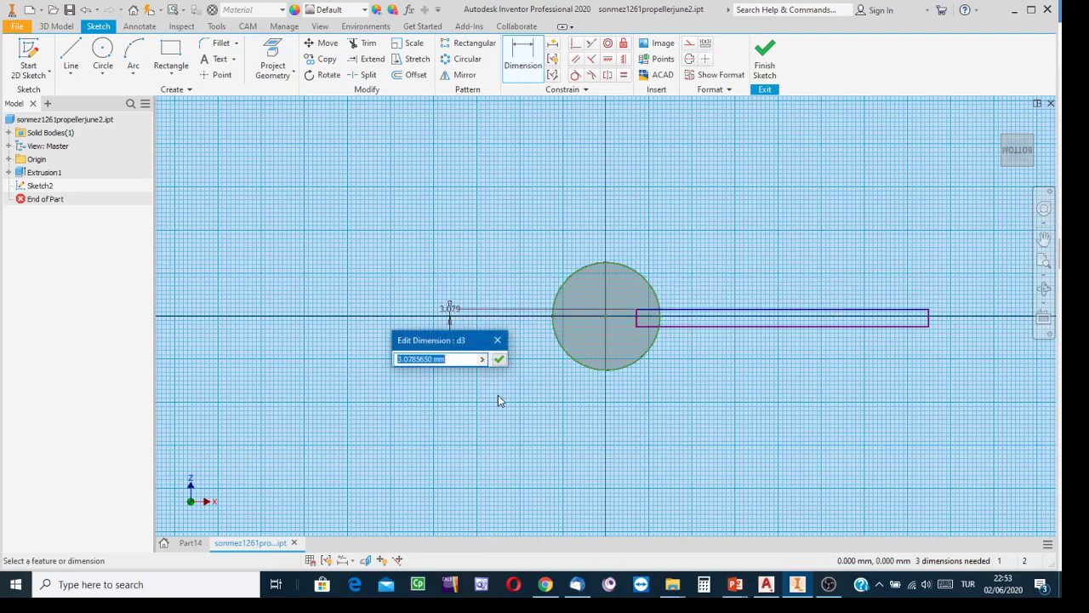
text(1.5)
key(Return)
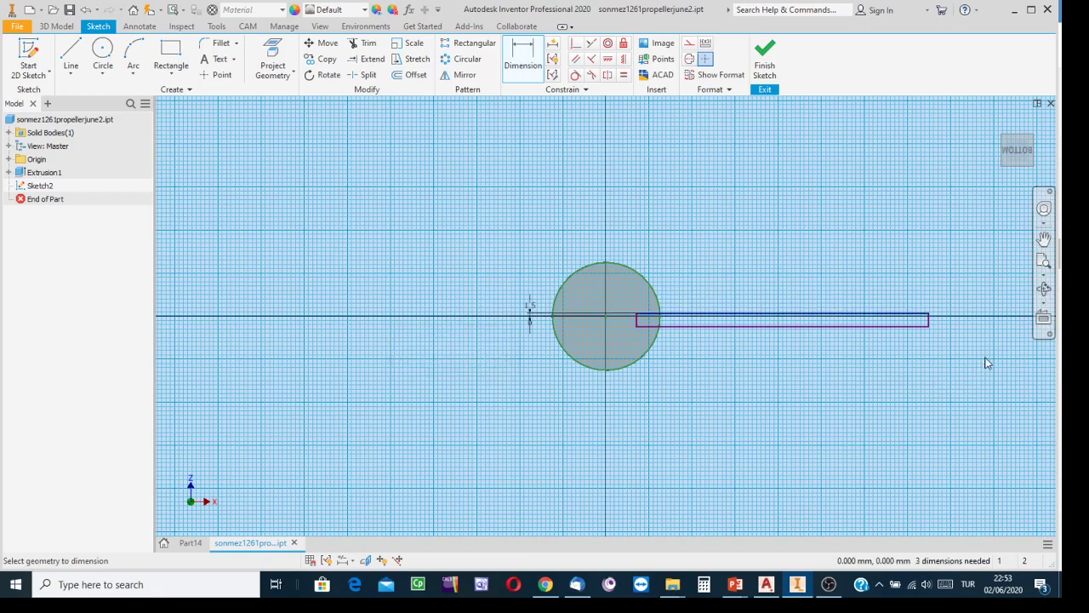
Dimension the rectangle's thickness between its two long edges as 3 mm
click(890, 327)
click(891, 319)
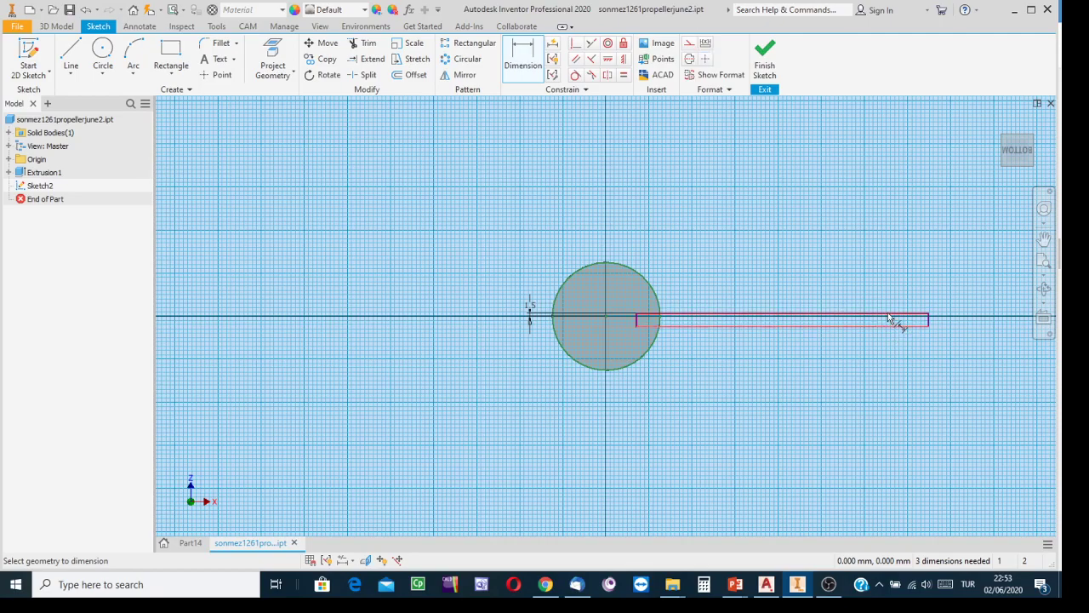
click(955, 328)
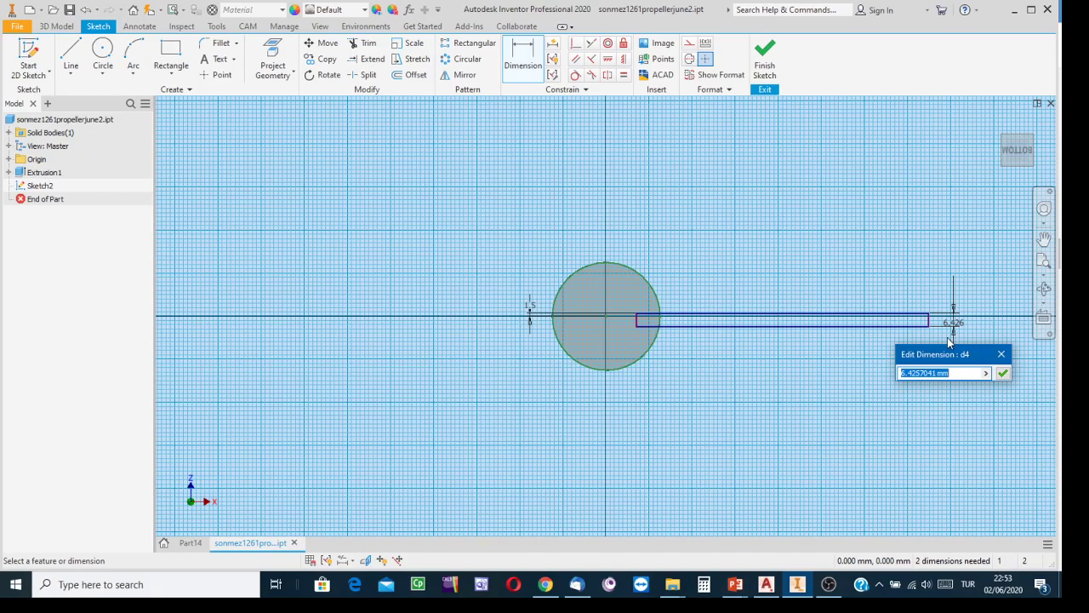
text(3)
key(Return)
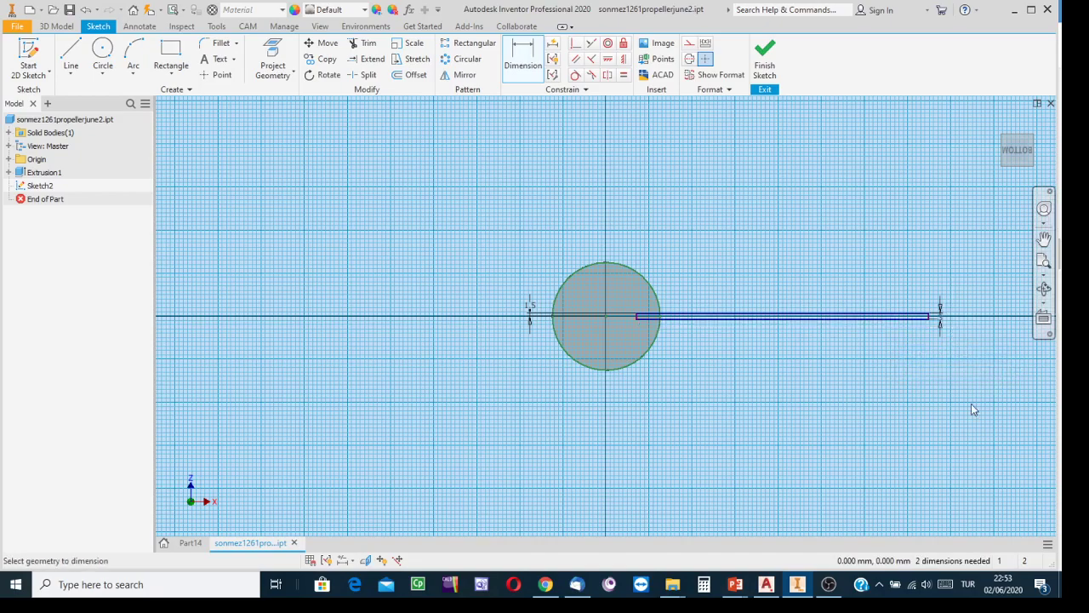
Dimension the rectangle's outer short edge 150 mm from the centre of the hub circle
click(633, 268)
scroll(934, 333, down, 4)
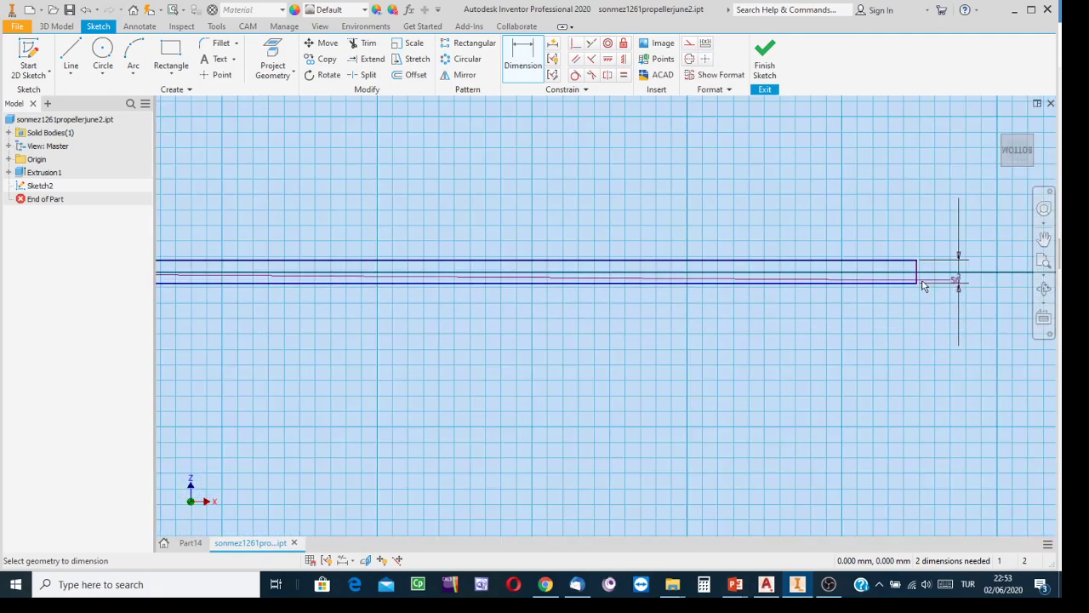
scroll(920, 273, up, 3)
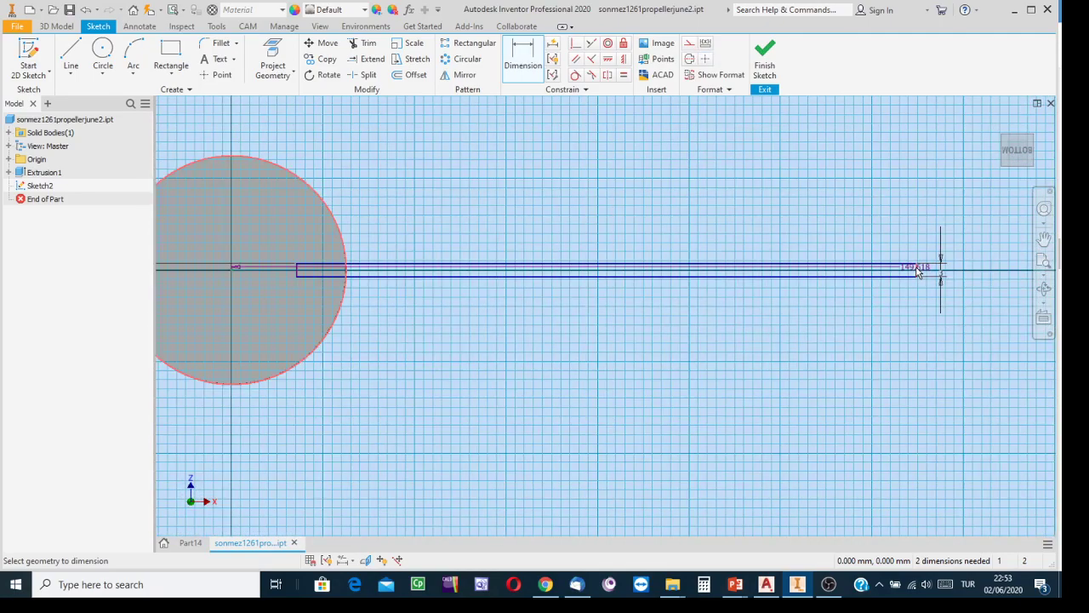
scroll(918, 273, up, 2)
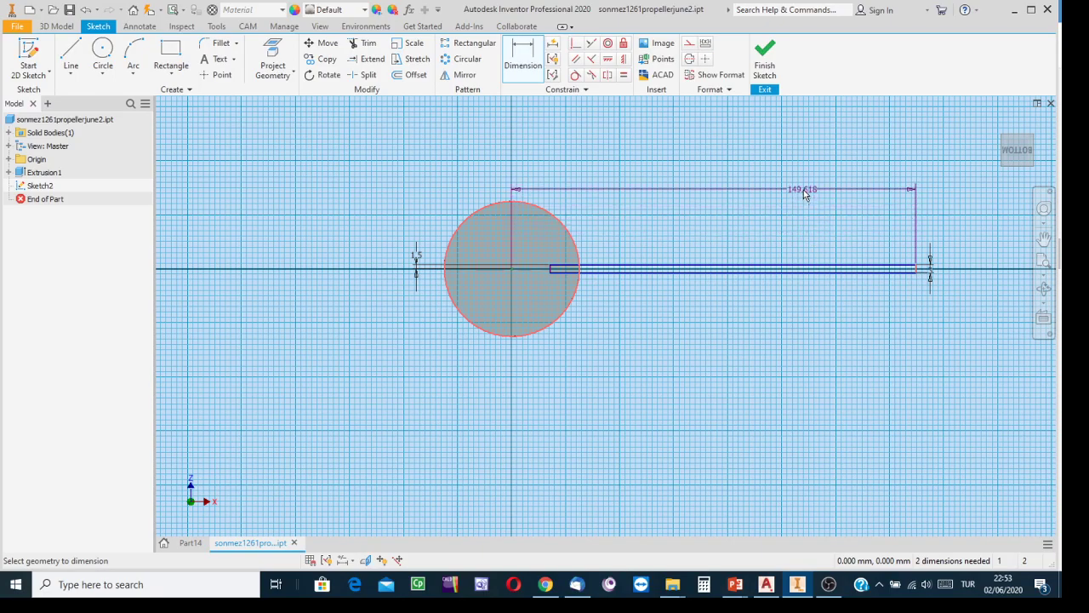
click(804, 194)
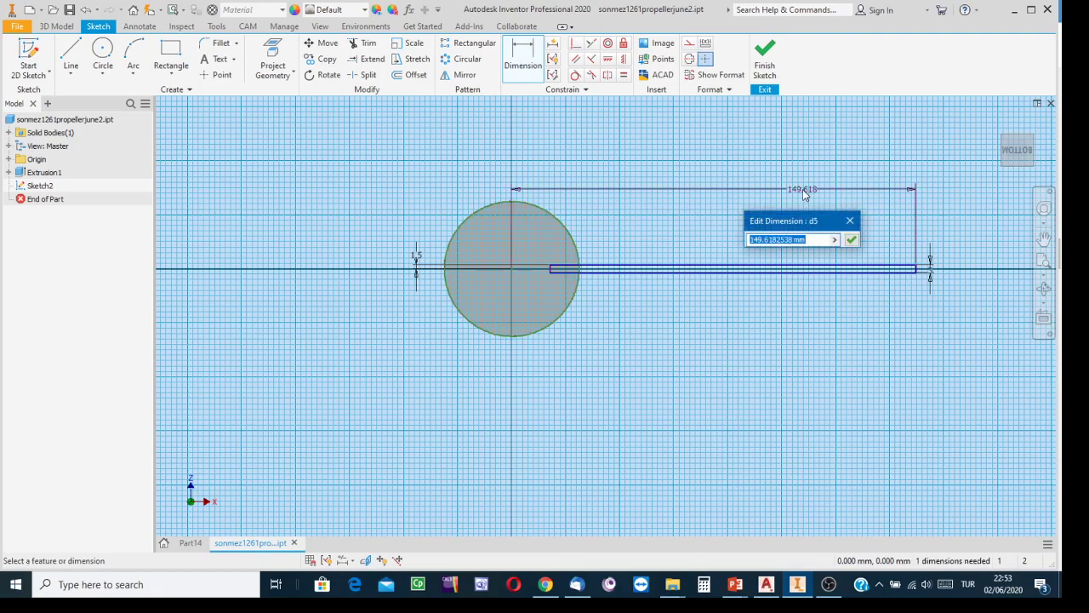
text(1)
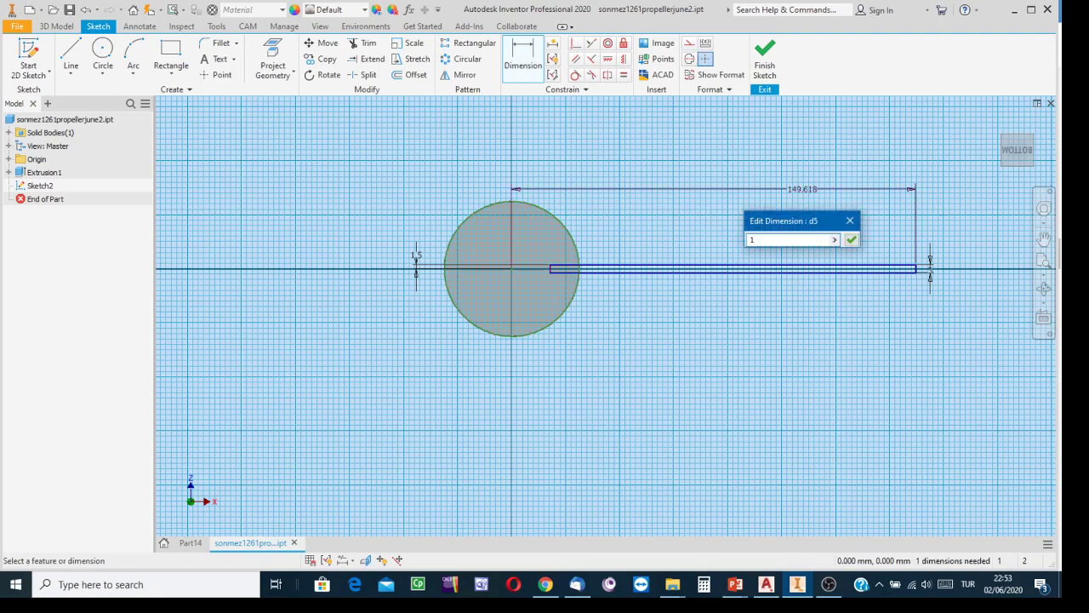
text(50)
key(Return)
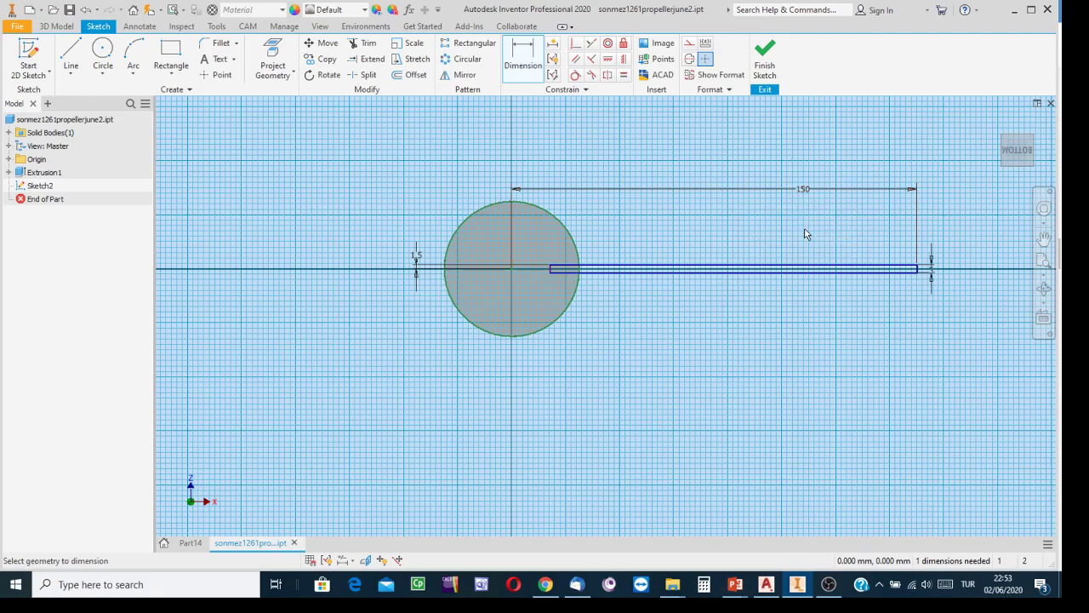
Set the distance from the hub centre to the rectangle's outer end to 160 mm
double_click(805, 189)
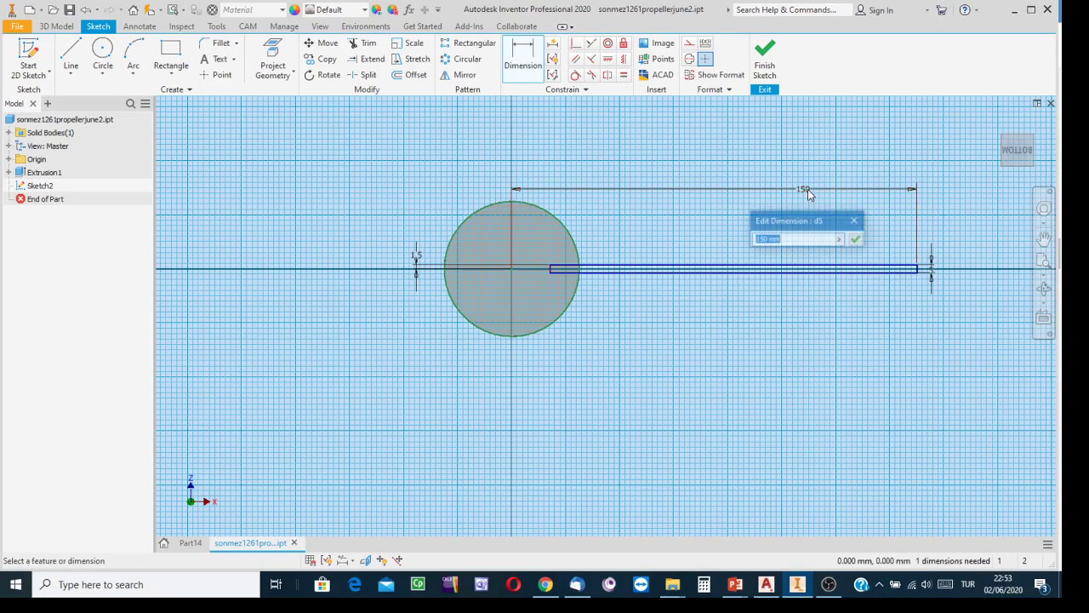
click(776, 241)
drag(780, 241, 731, 243)
text(160)
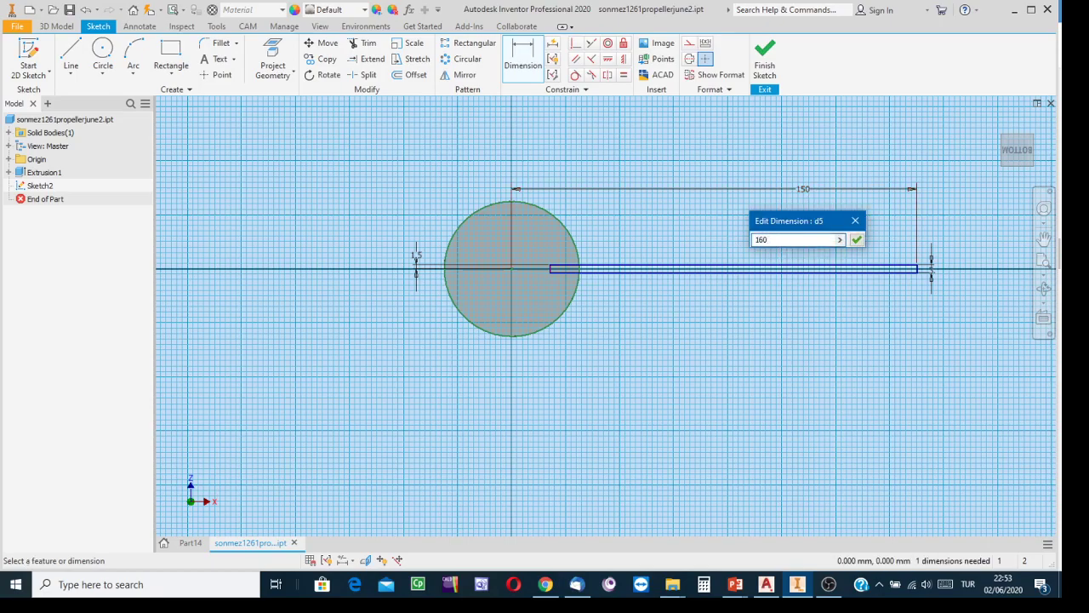
click(857, 241)
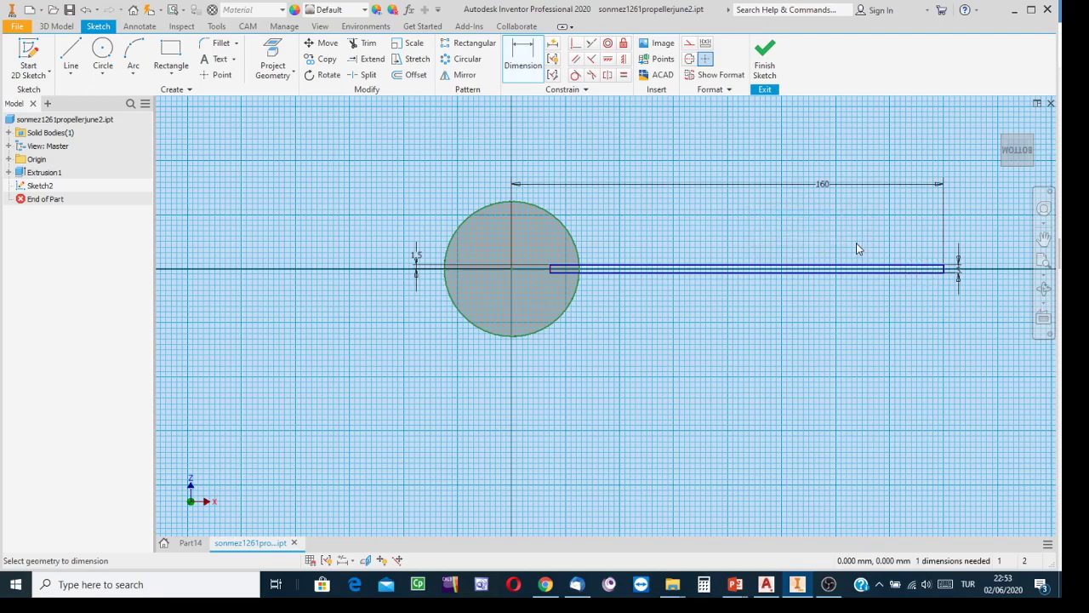
key(Escape)
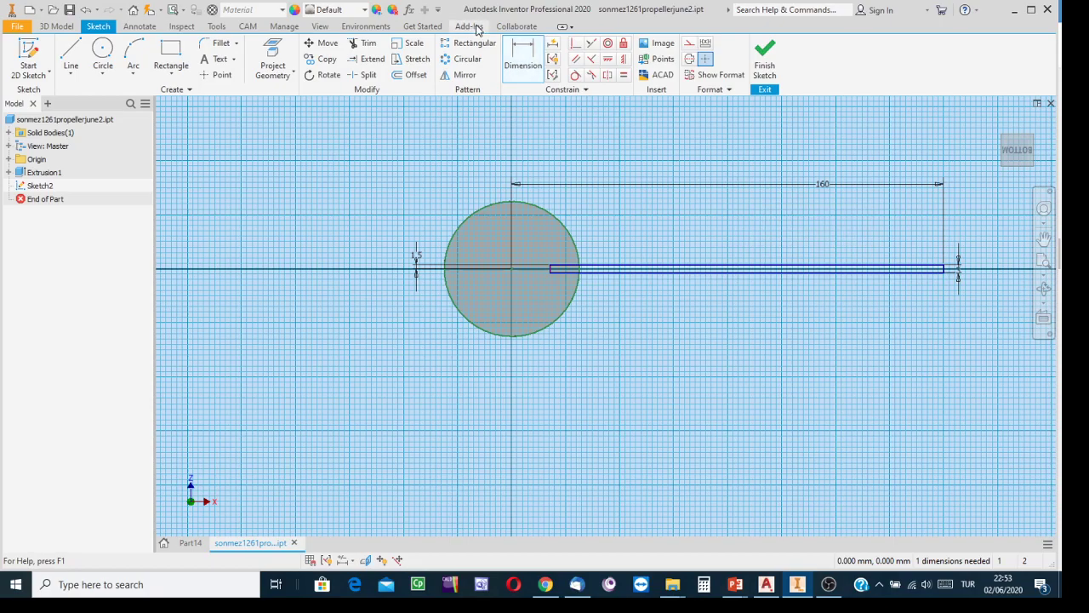
click(524, 56)
scroll(567, 279, down, 2)
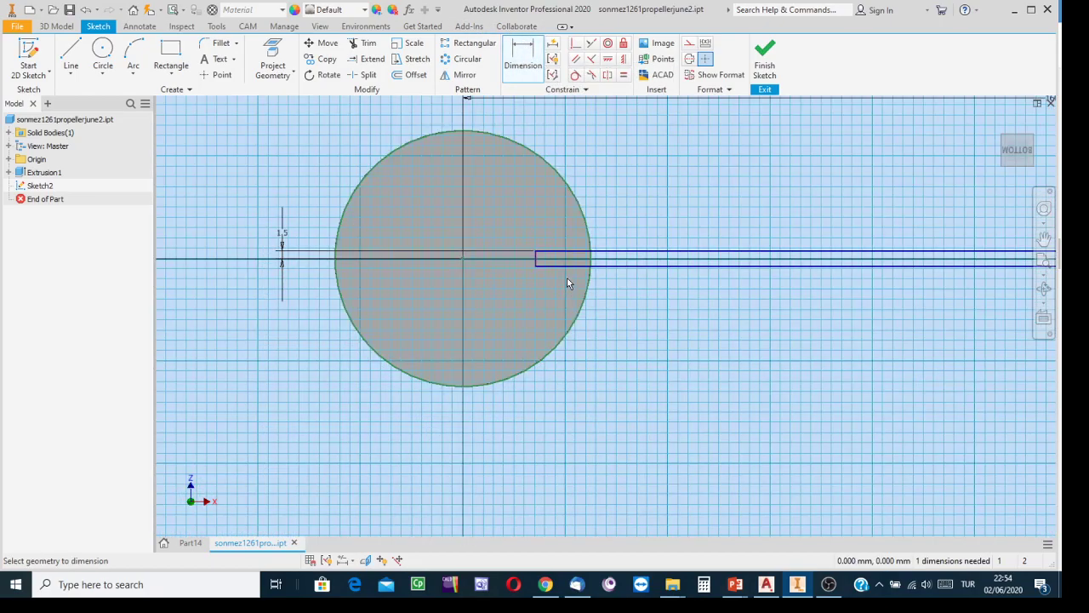
middle_drag(632, 300, 419, 350)
scroll(425, 353, up, 2)
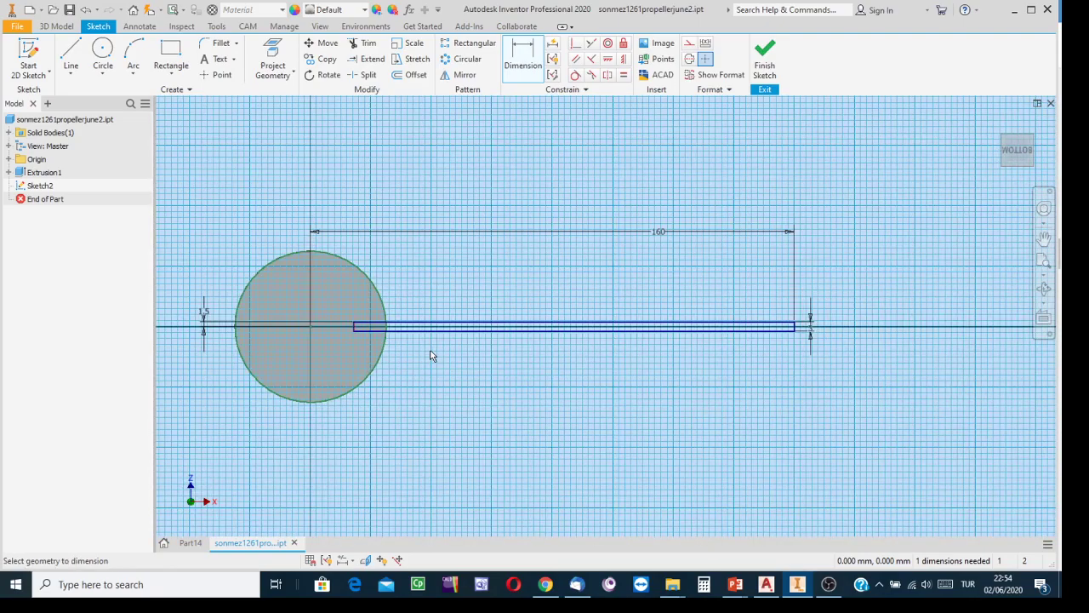
click(364, 332)
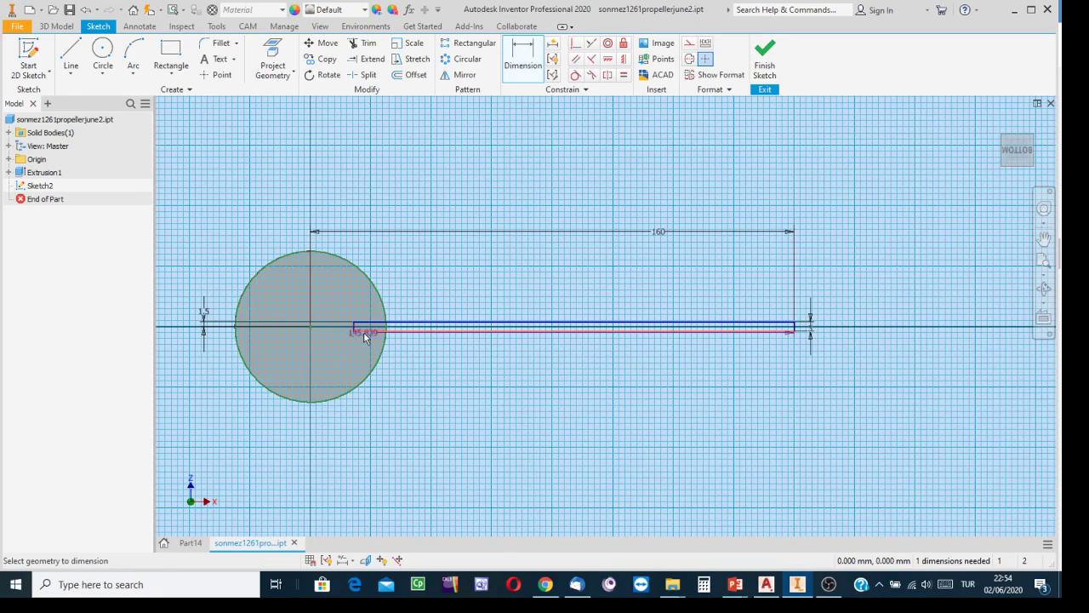
key(Escape)
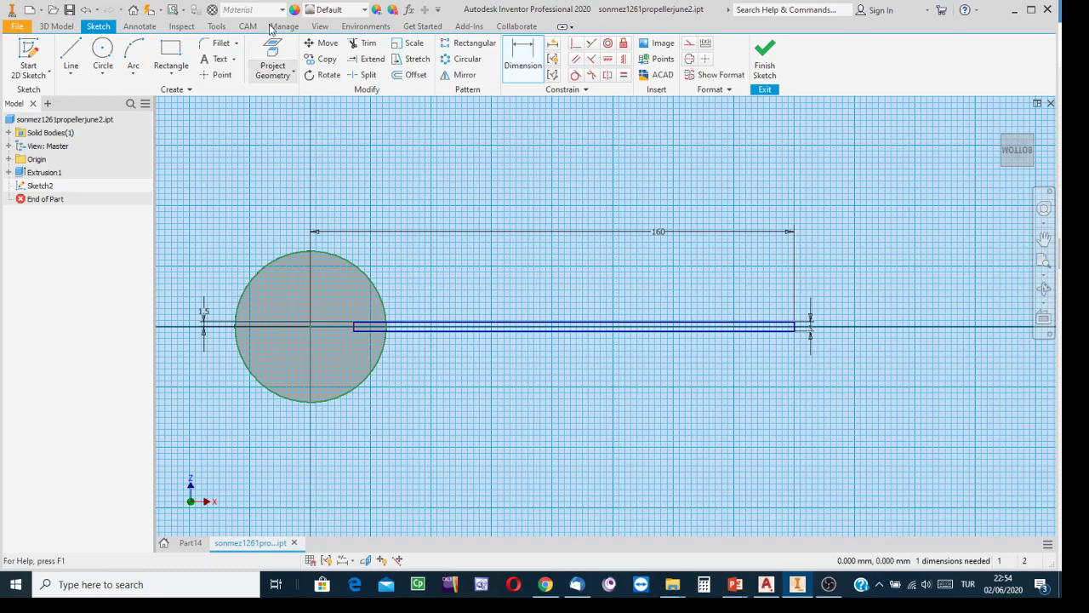
Trim away the parts of the rectangle's long edges inside the hub circle and finish the sketch
click(366, 42)
scroll(366, 325, down, 3)
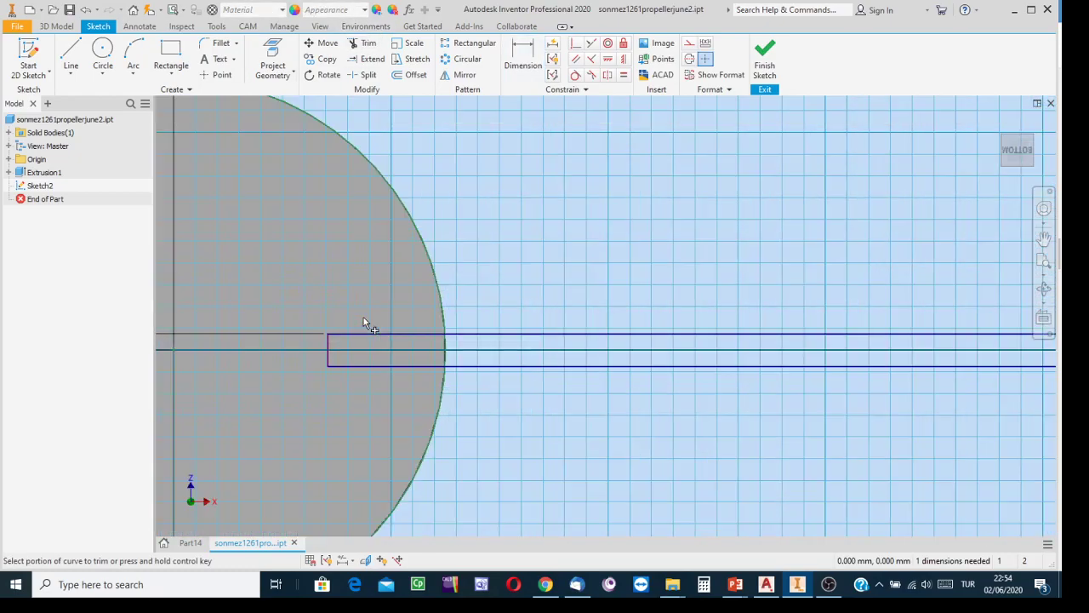
click(407, 337)
click(364, 368)
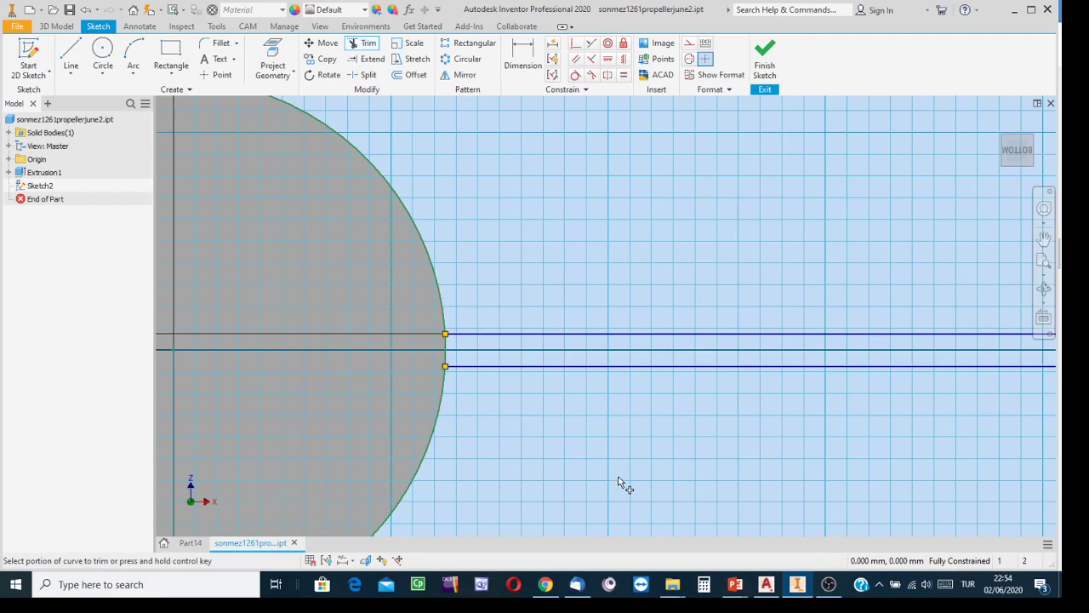
scroll(619, 482, up, 5)
middle_drag(715, 453, 684, 315)
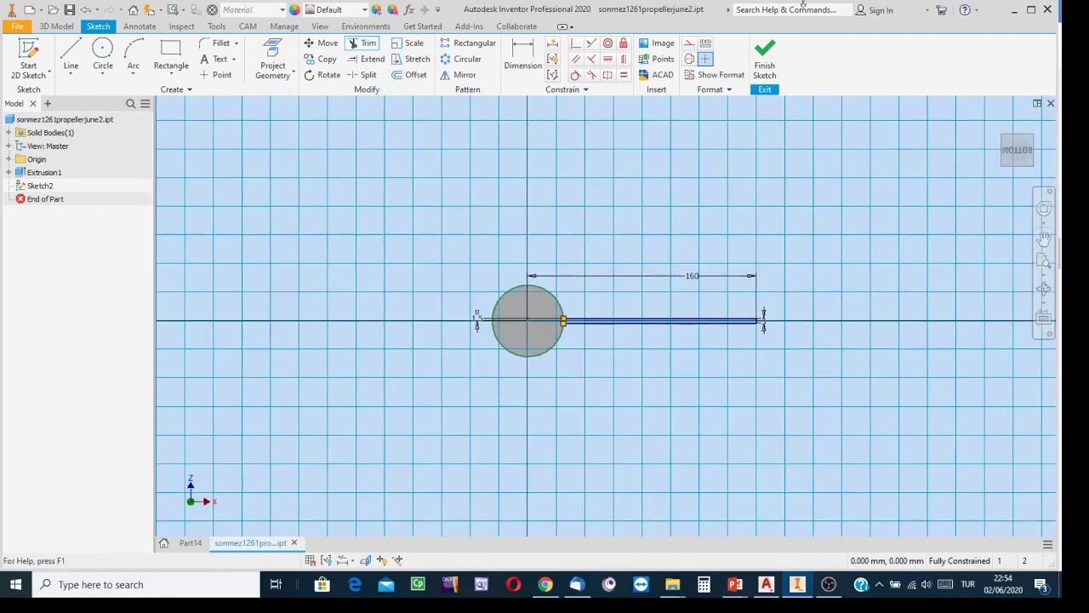
click(765, 66)
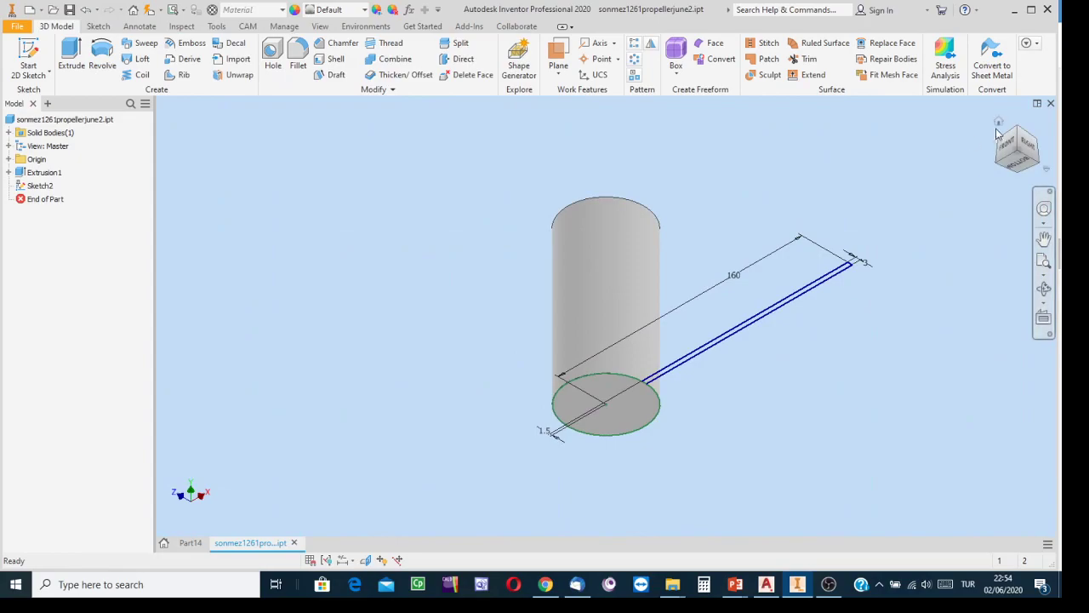
Start a 3D sketch and begin a helical curve with a diameter of 50 mm
click(998, 122)
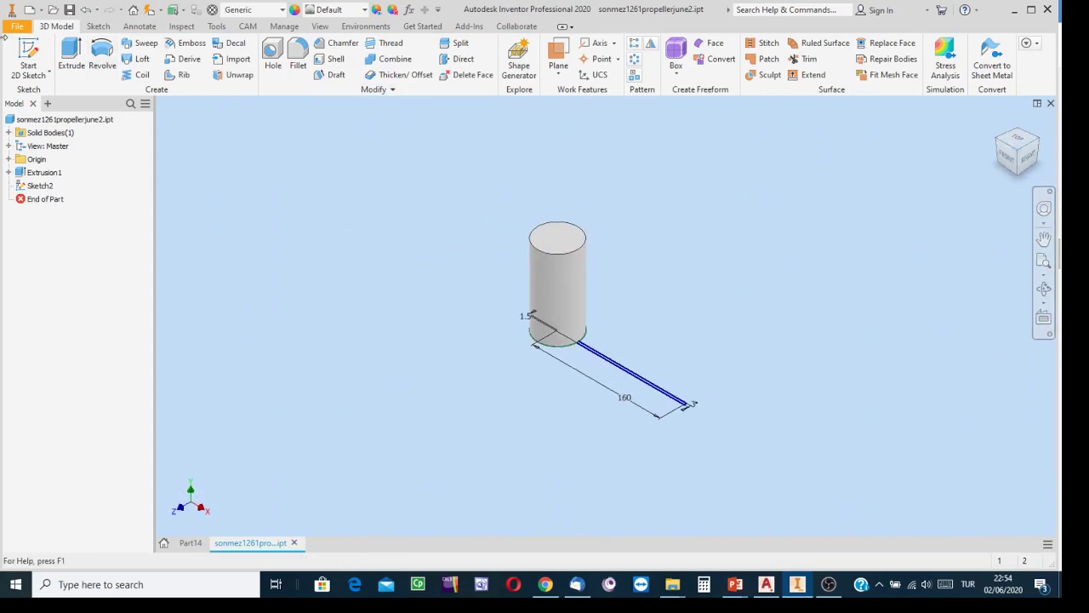
click(39, 80)
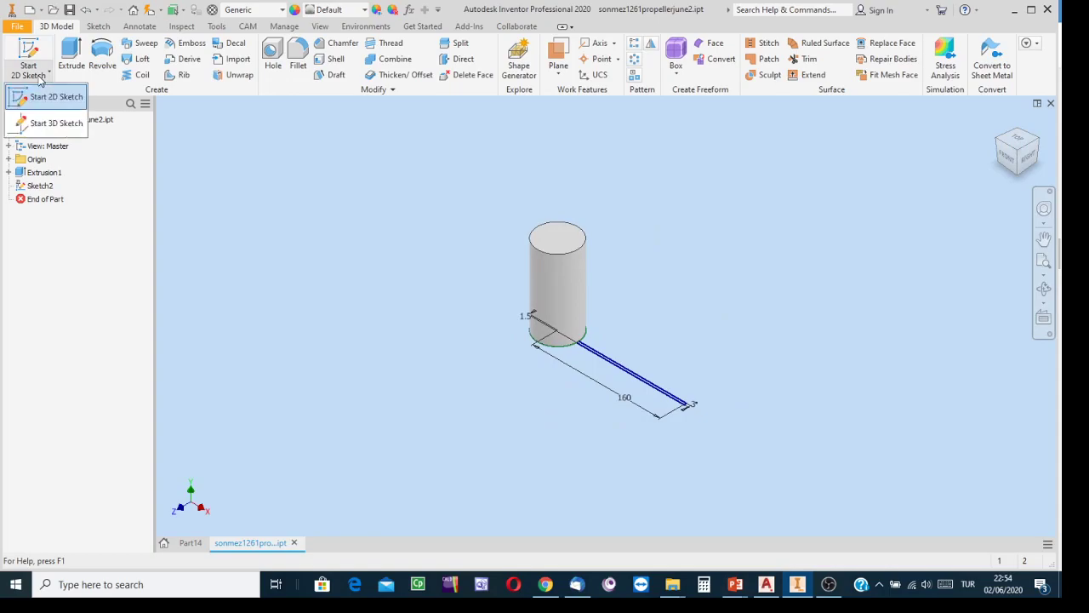
click(56, 124)
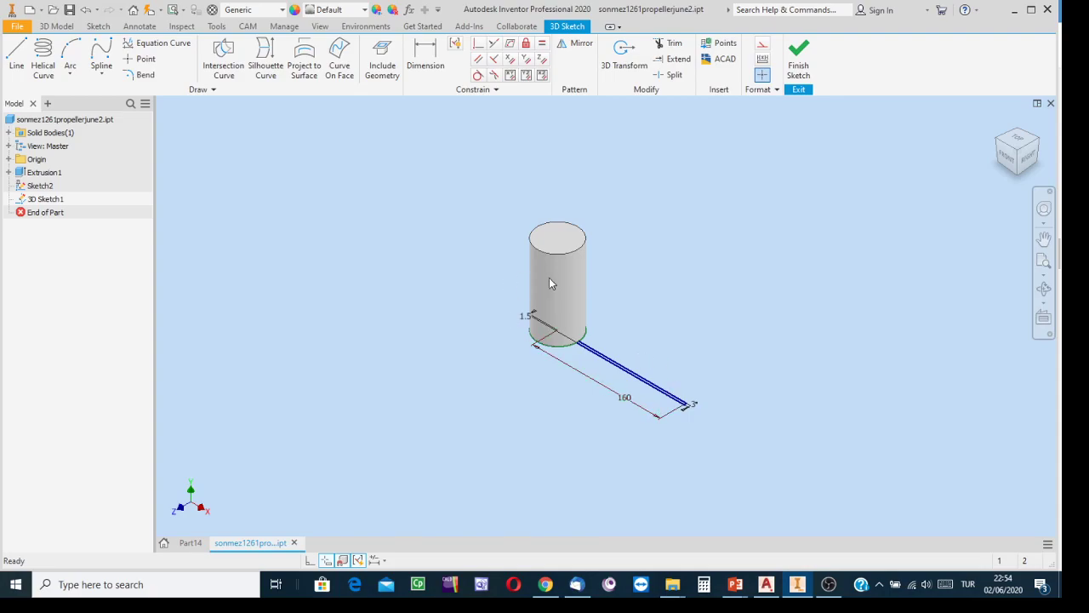
click(42, 57)
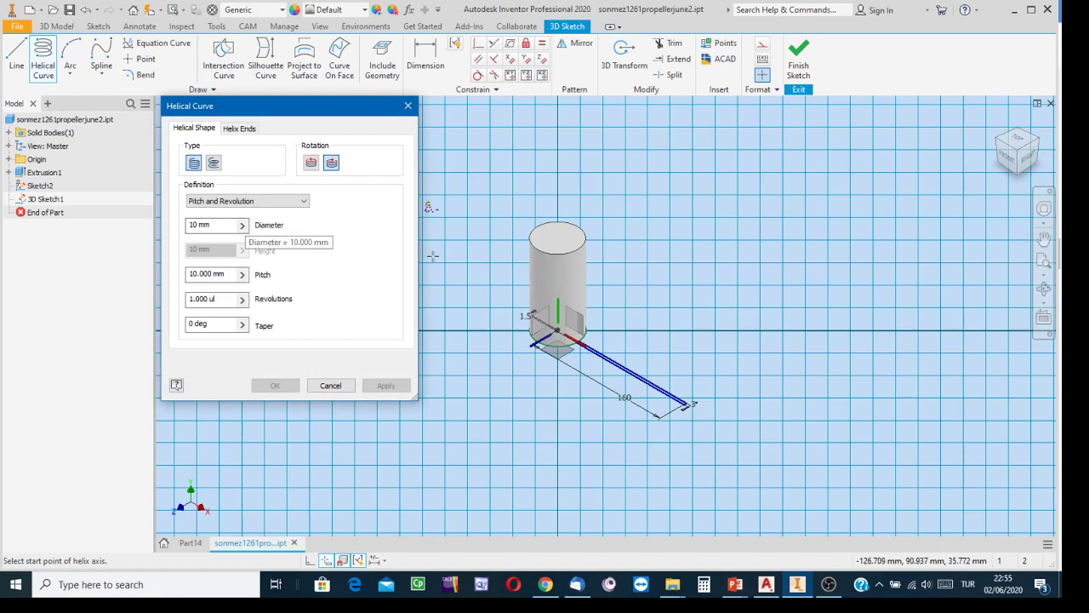
click(242, 225)
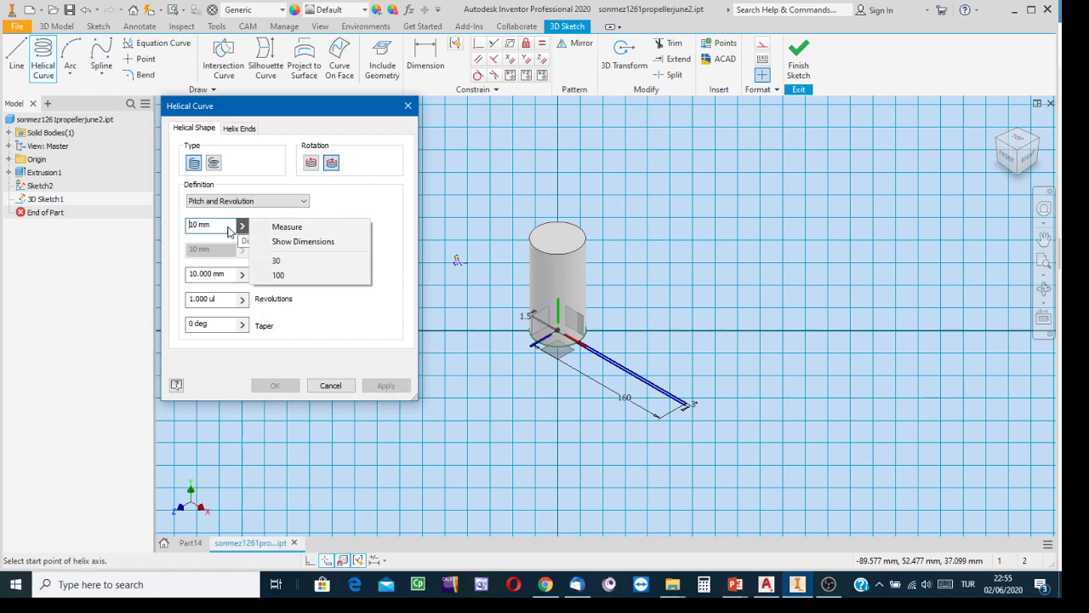
drag(216, 226, 201, 215)
text(50)
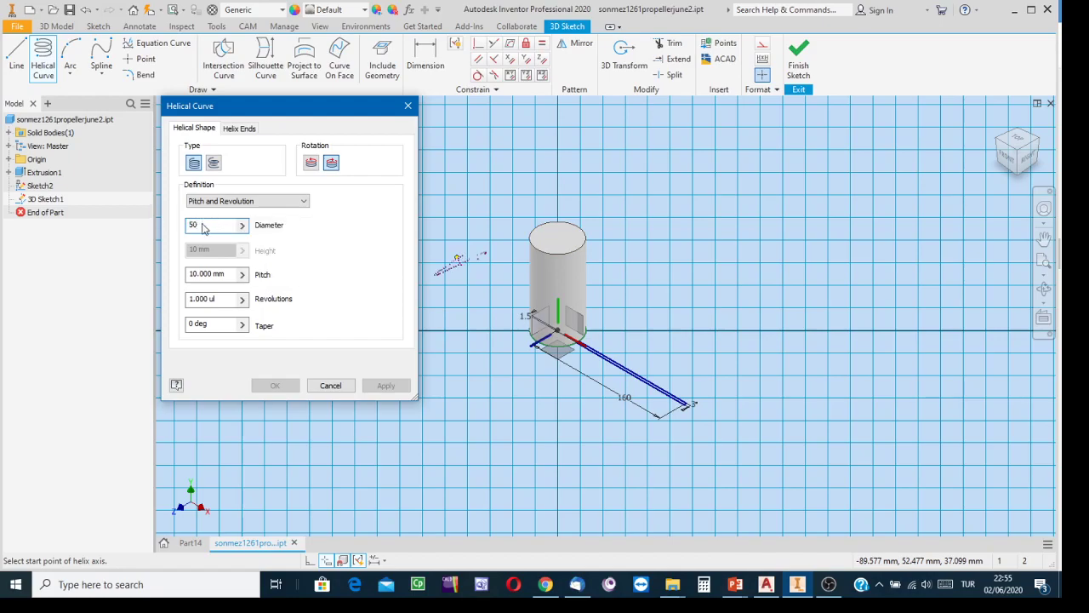
Define the helical curve by Revolution and Height, with 0.25 revolutions and a height of 80 mm
click(304, 203)
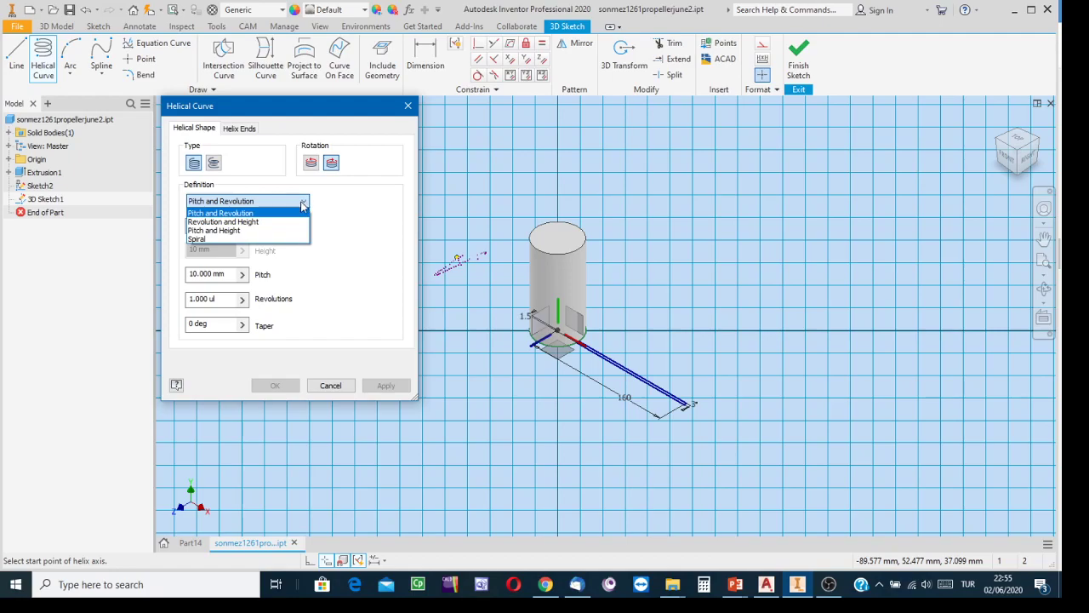
click(218, 223)
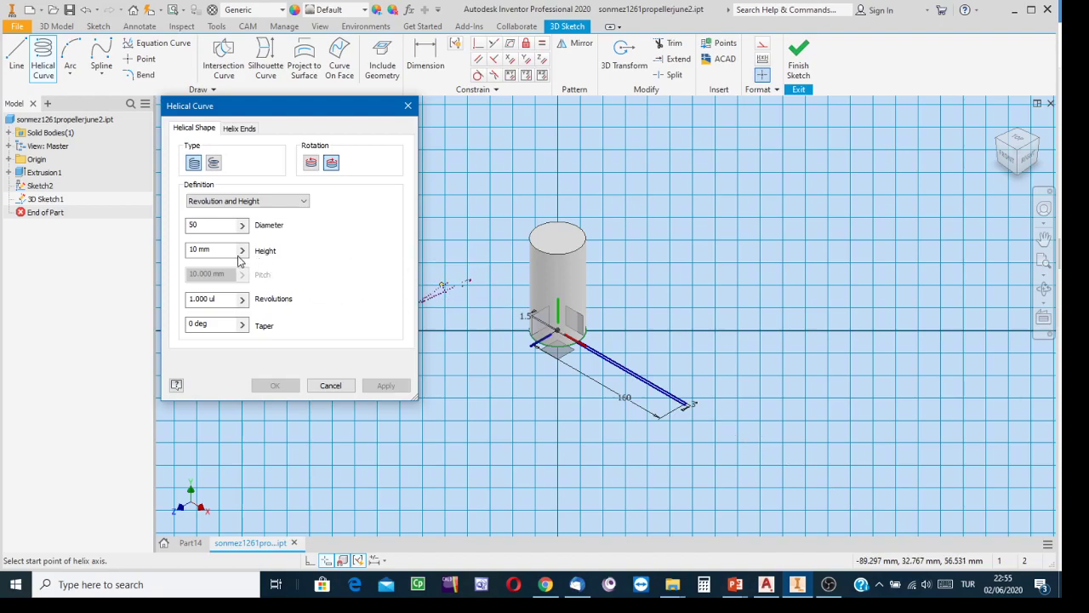
drag(231, 295, 168, 304)
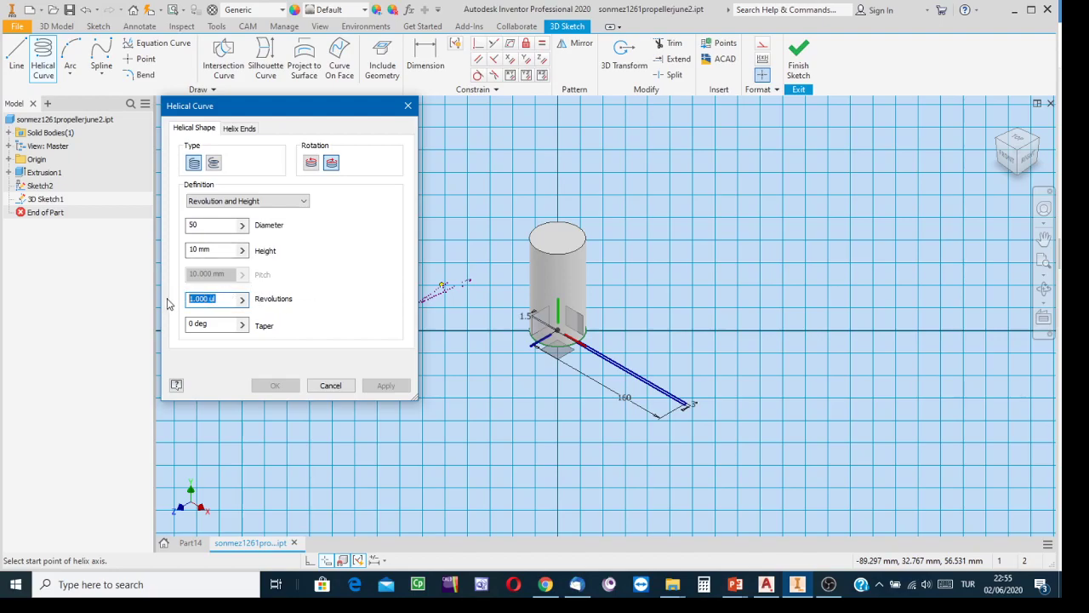
text(.25)
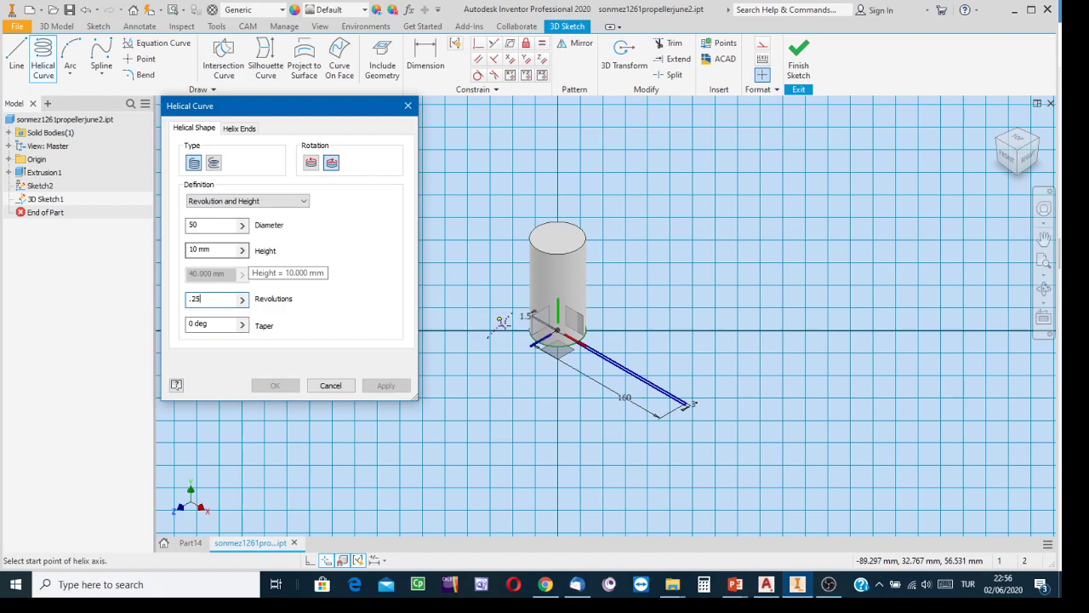
drag(220, 251, 174, 249)
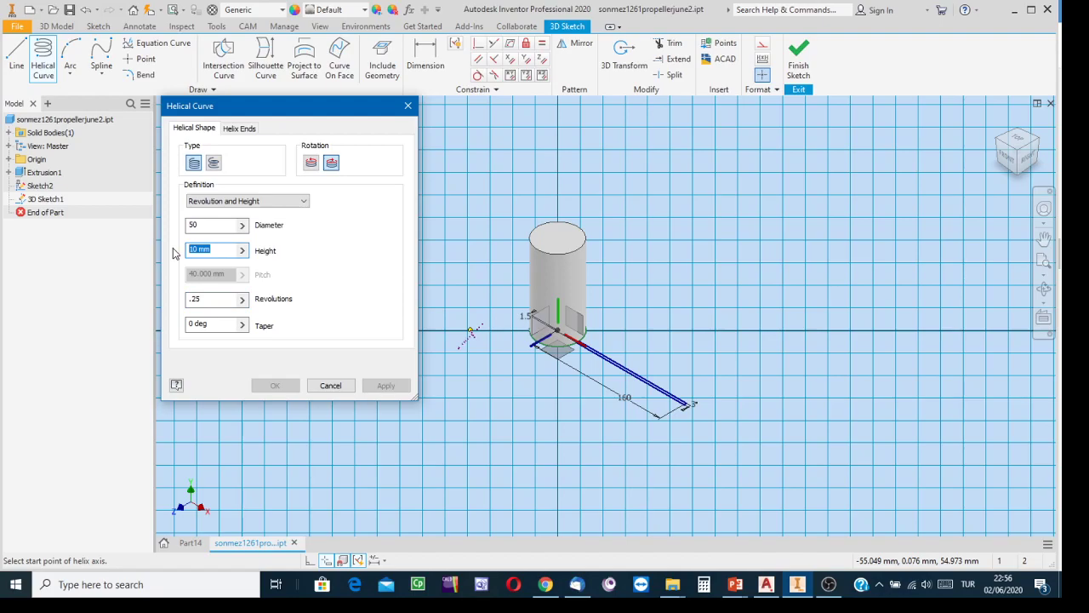
text(80)
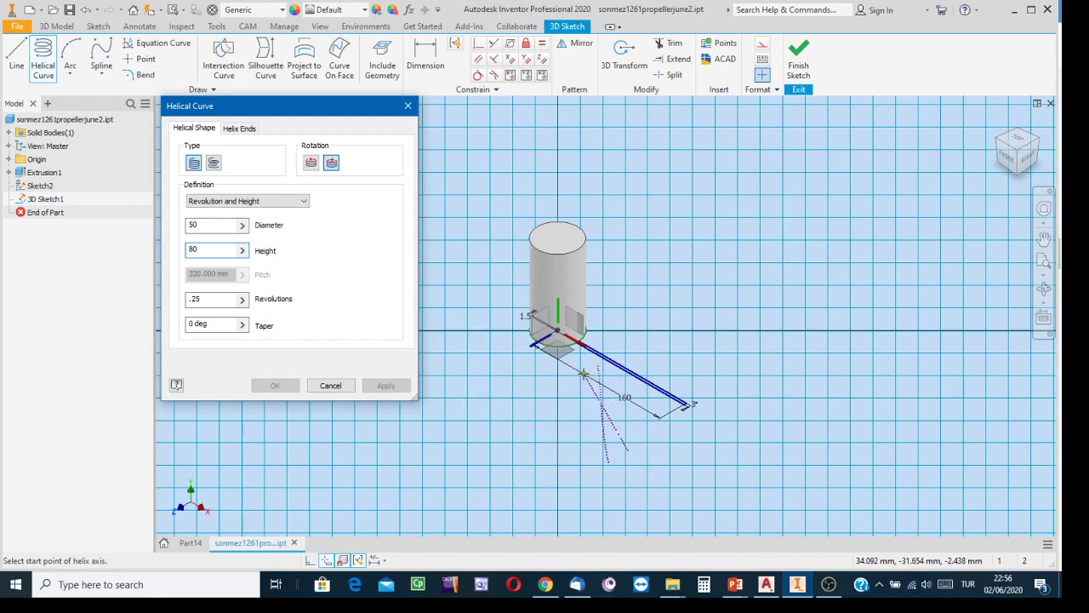
Place the helix axis from the centre of the hub base up along the cylinder, create the curve and finish the 3D sketch
scroll(583, 372, up, 3)
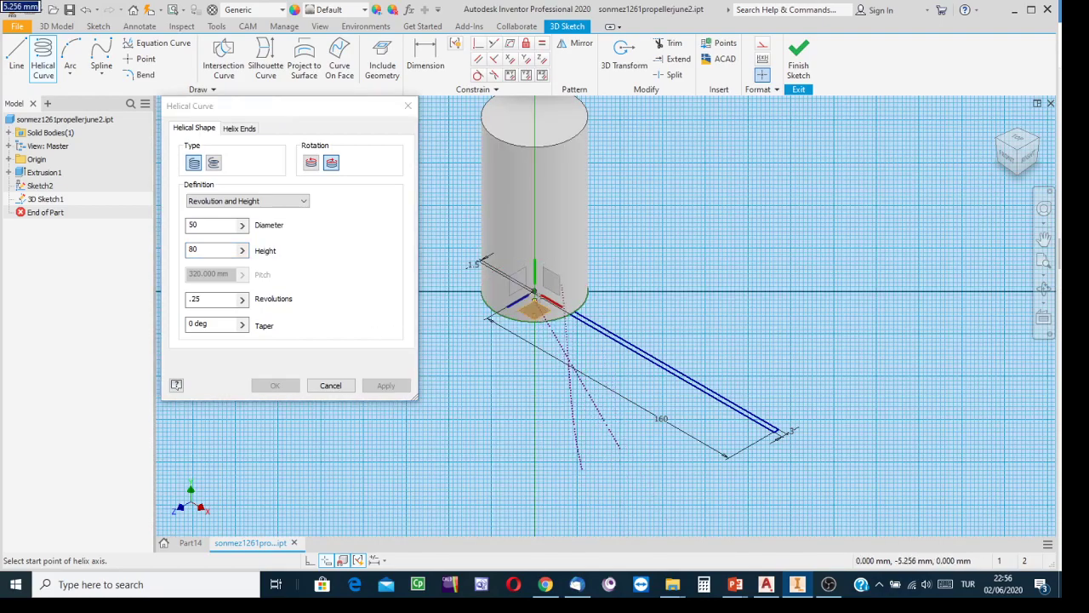
click(548, 322)
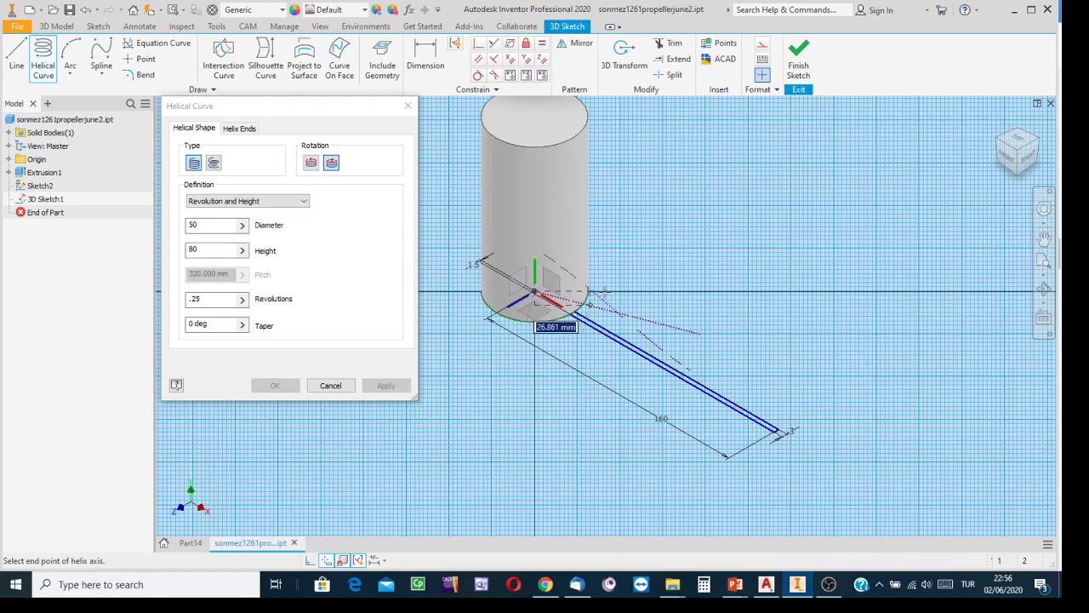
middle_drag(663, 212, 698, 379)
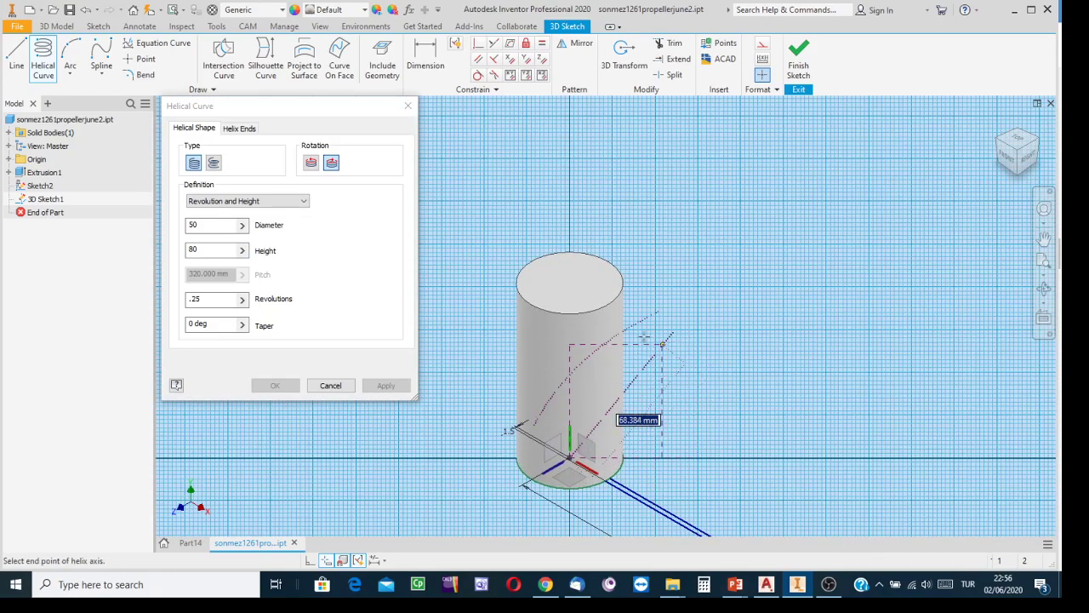
click(572, 316)
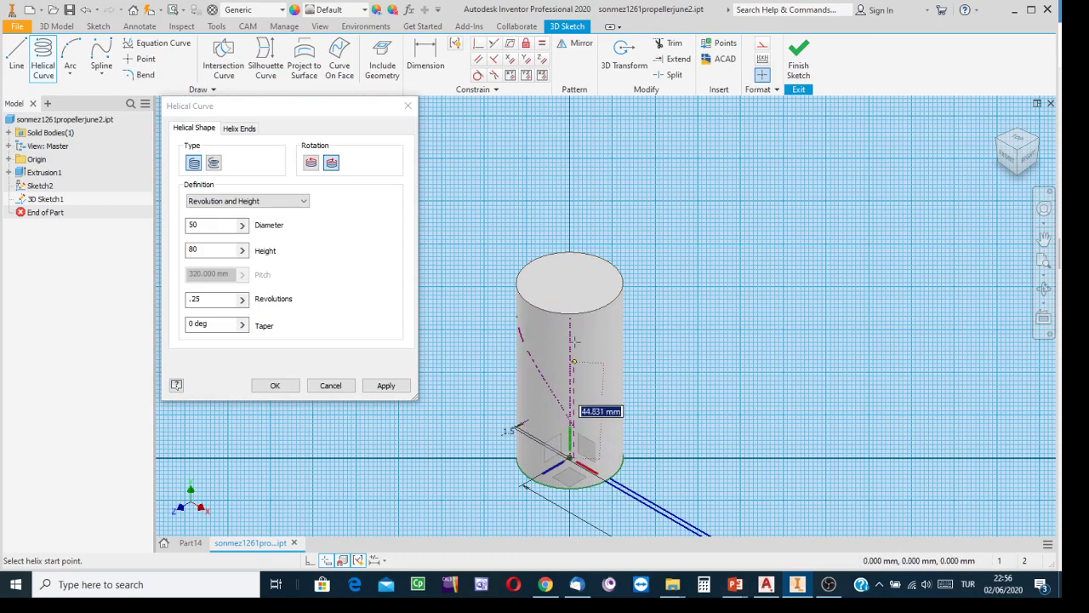
click(385, 386)
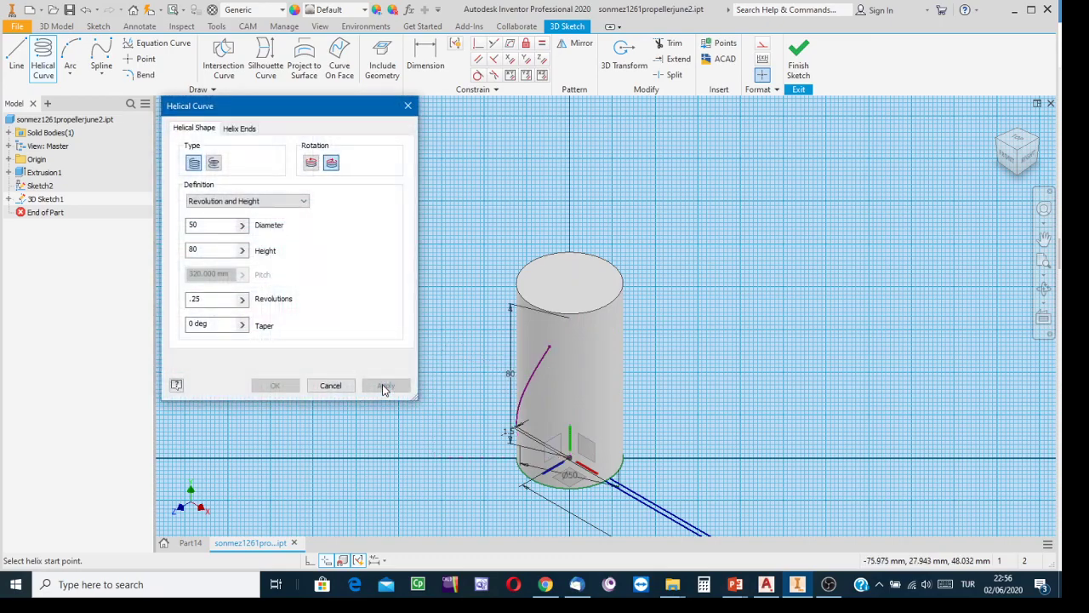
click(332, 385)
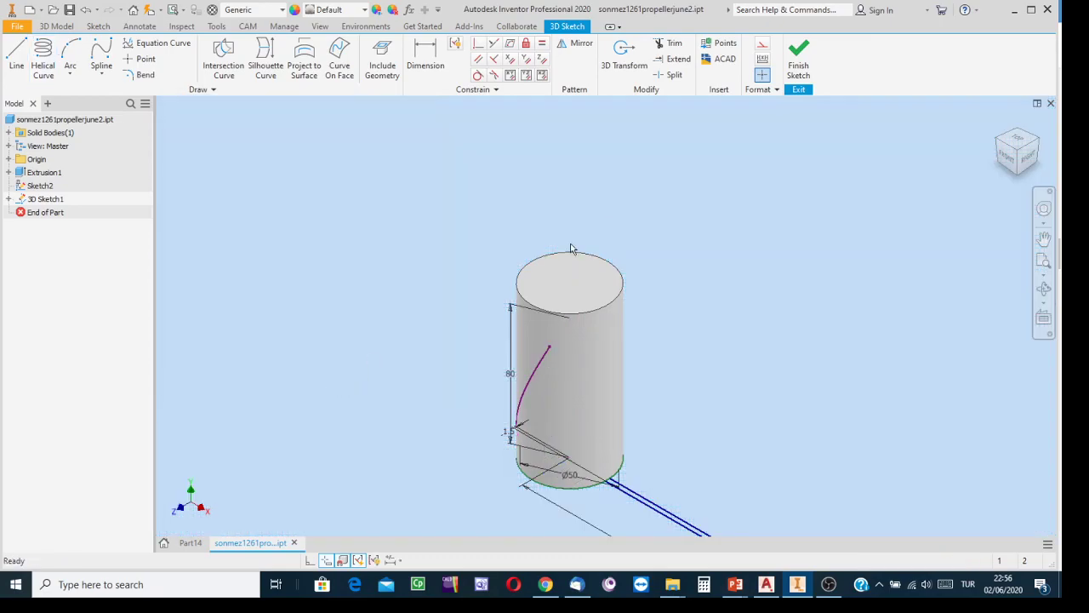
click(800, 51)
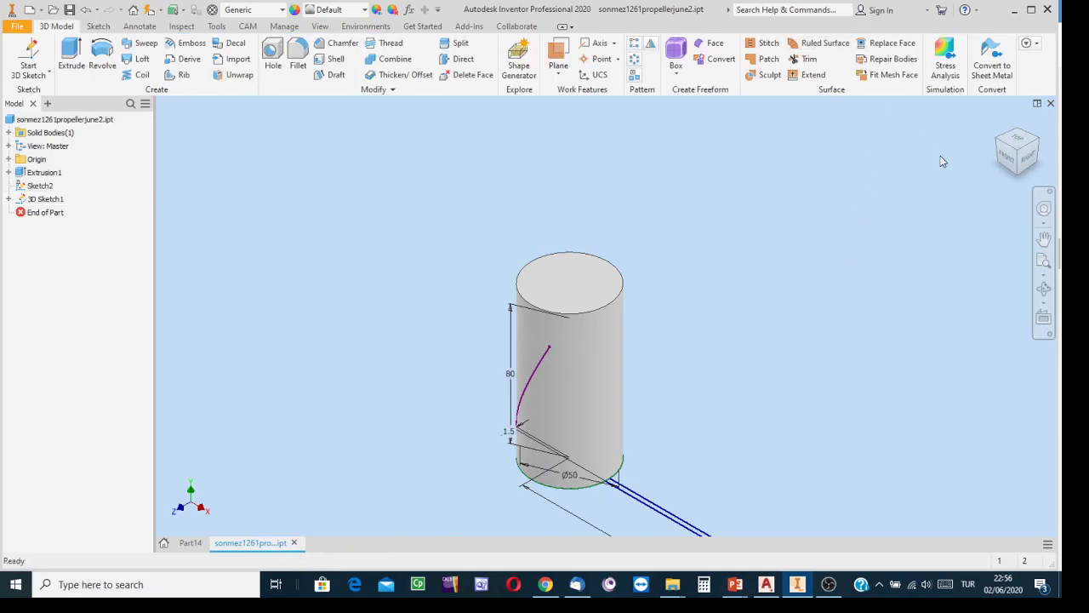
Sweep the thin blade profile along the helical curve, joined to the hub, to form the twisted blade
click(1043, 289)
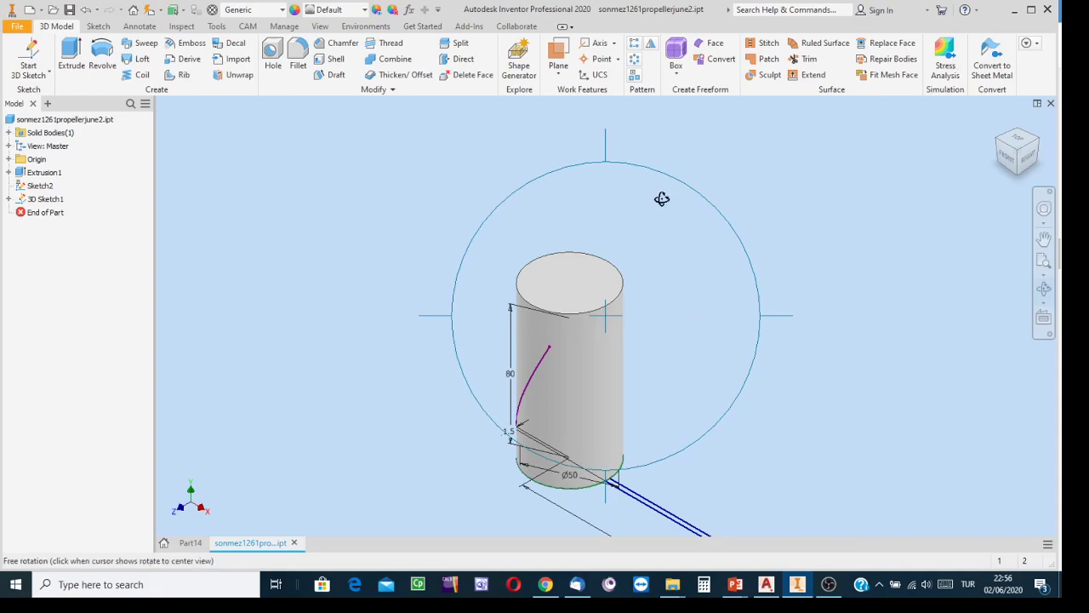
drag(605, 303, 654, 335)
middle_drag(655, 335, 649, 239)
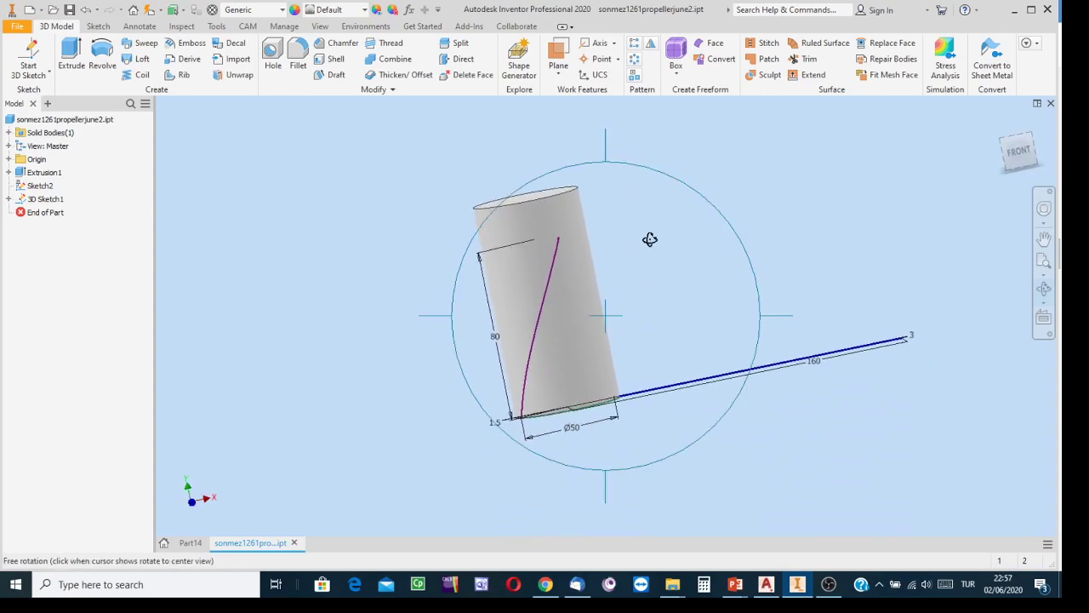
key(Escape)
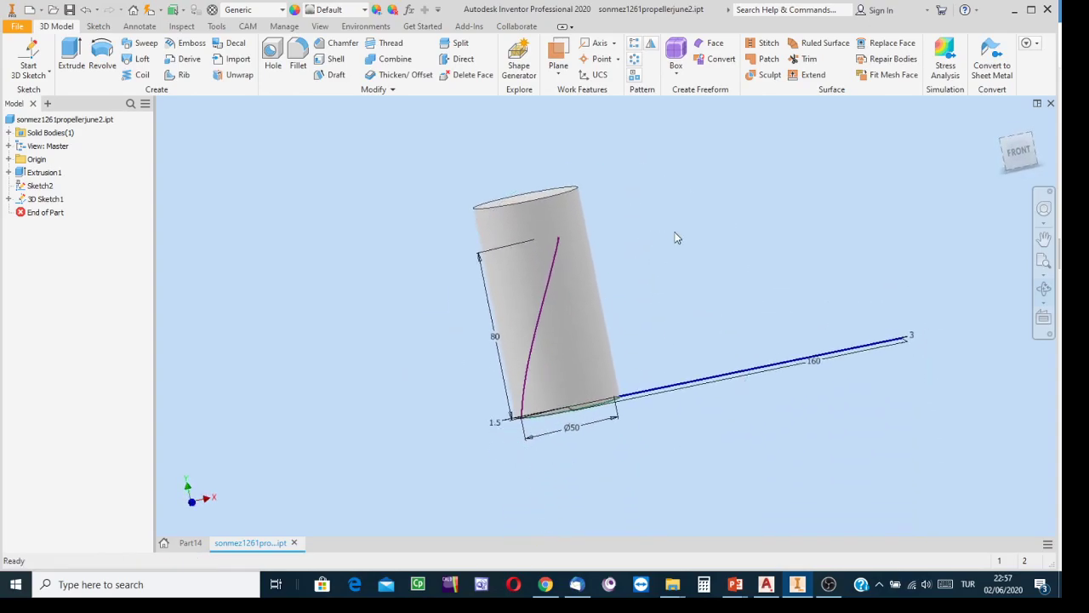
click(1004, 146)
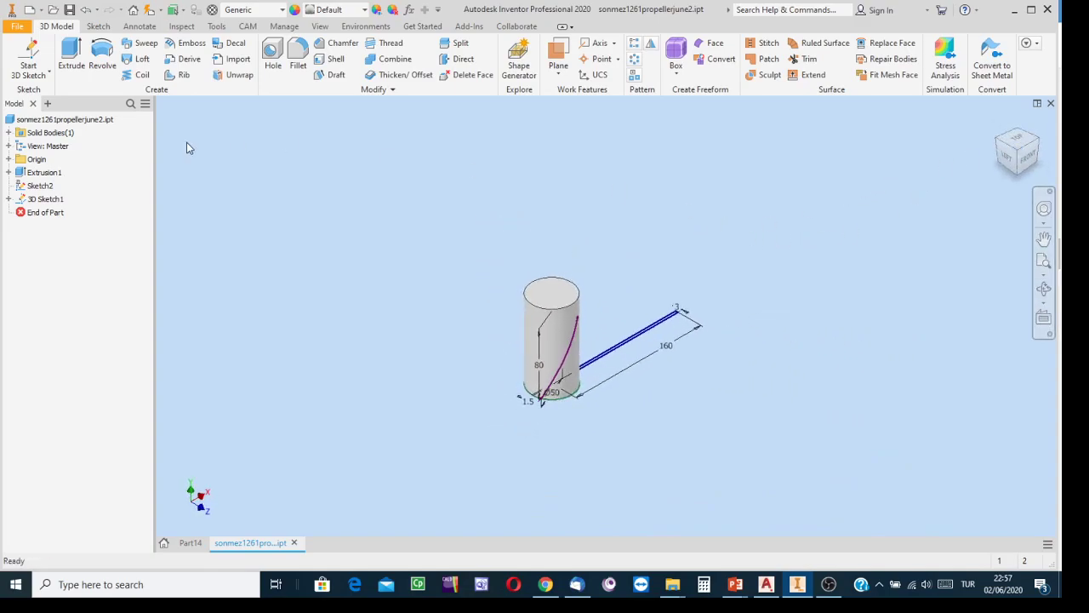
click(142, 47)
scroll(744, 328, up, 3)
middle_drag(743, 321, 929, 302)
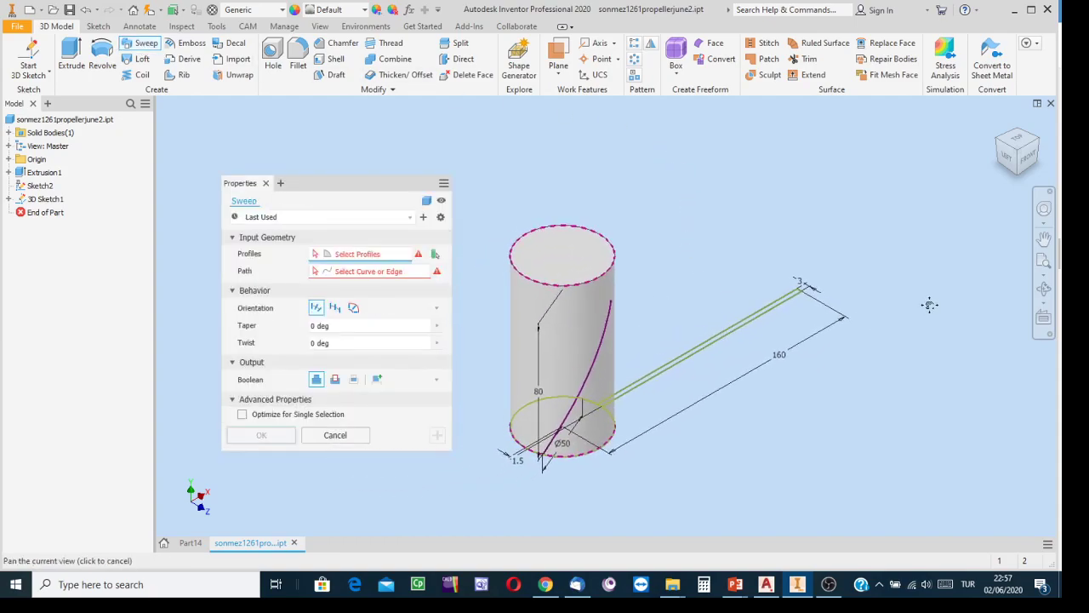
click(743, 320)
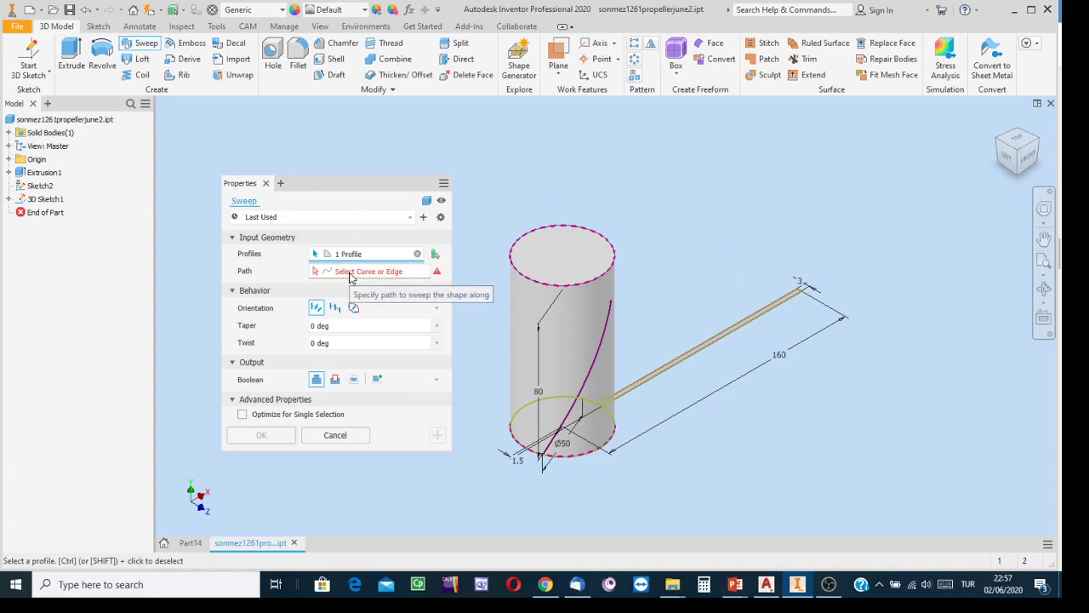
click(391, 272)
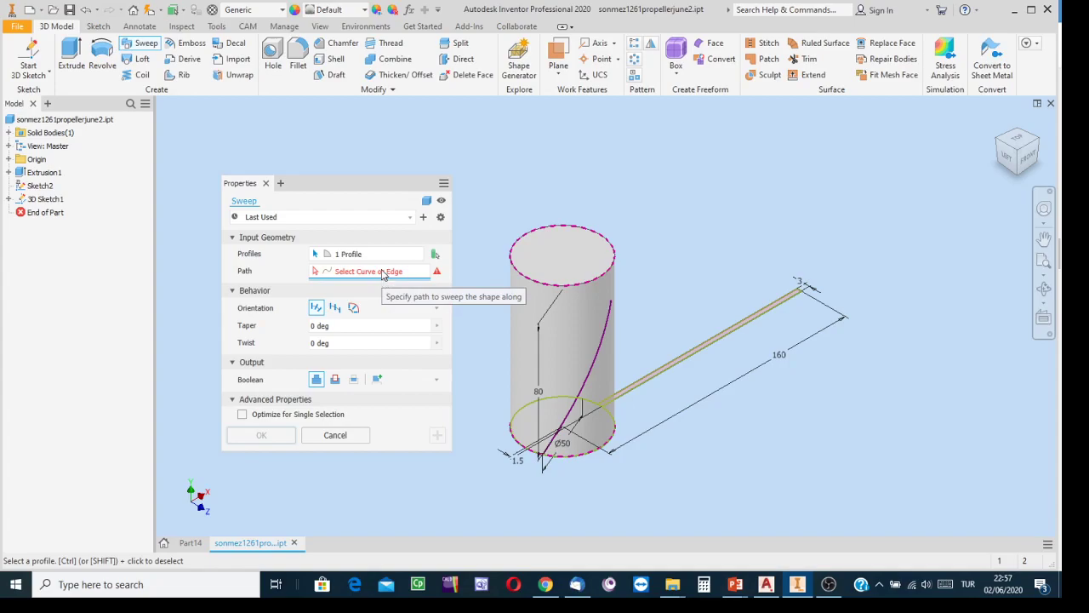
click(601, 348)
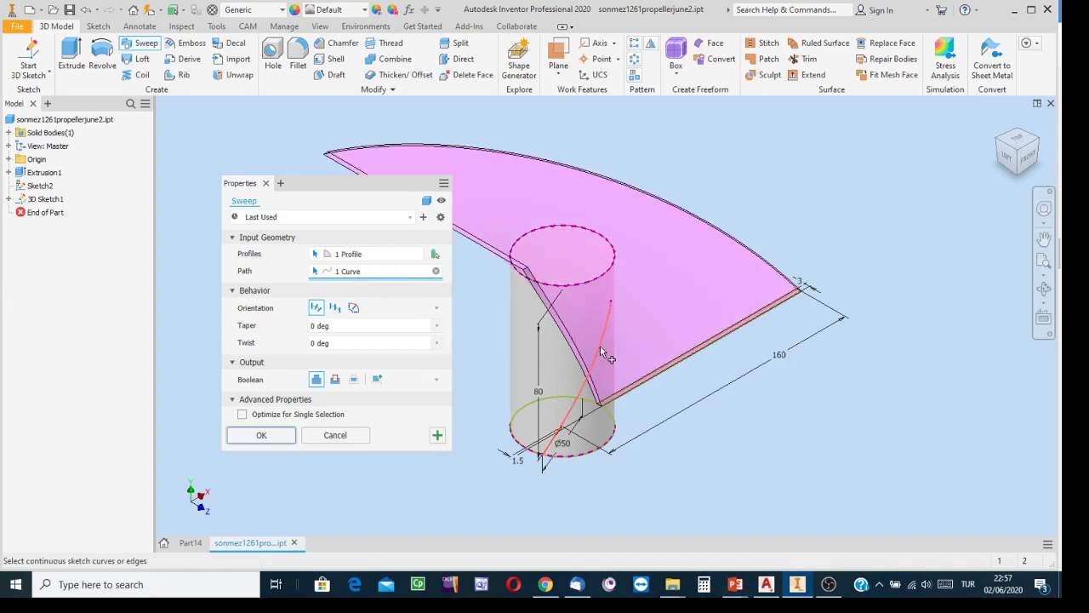
click(1045, 289)
drag(646, 291, 381, 434)
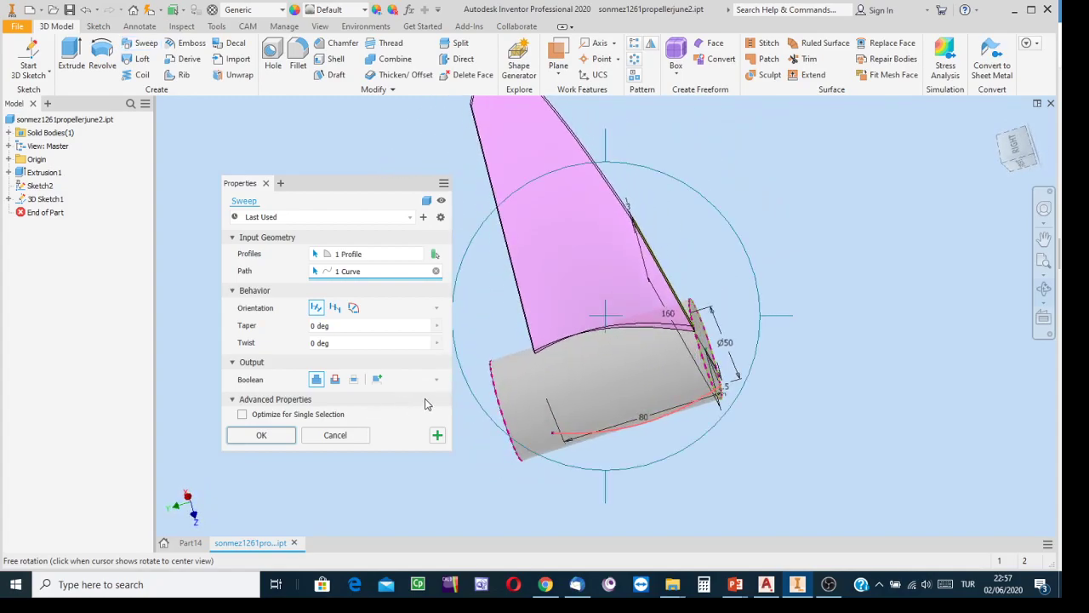
click(261, 435)
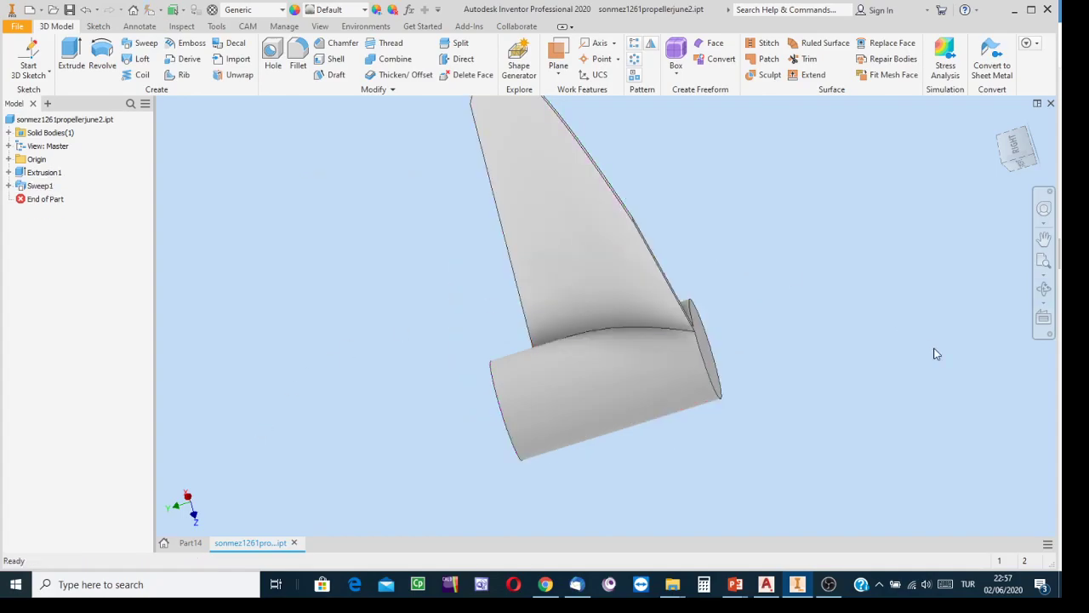
Examine the swept blade's outline, its outer corners and where it meets the hub
scroll(912, 323, up, 3)
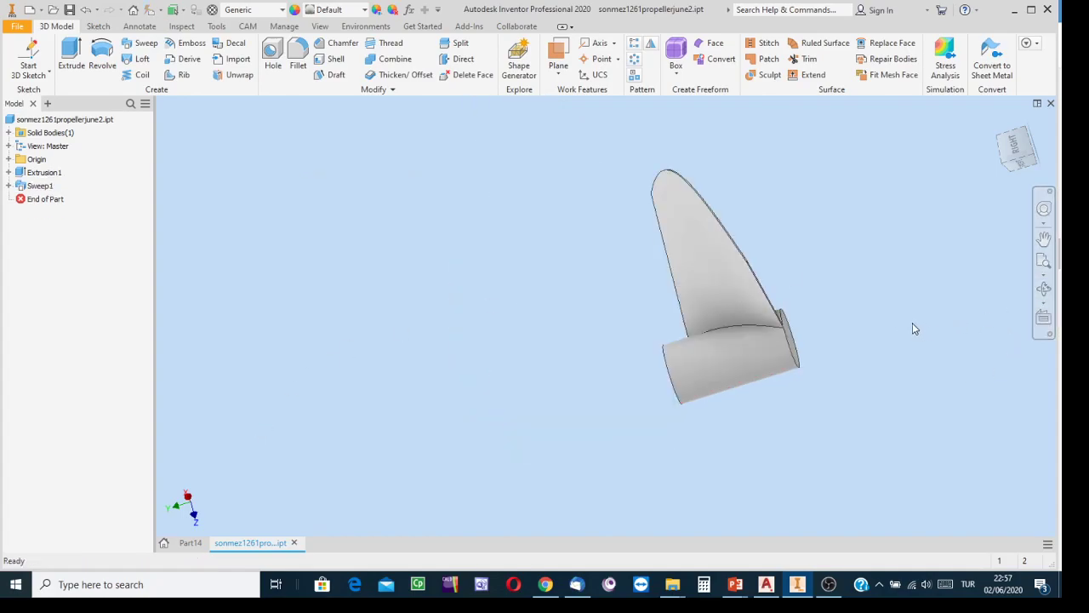
click(1045, 290)
drag(697, 302, 576, 311)
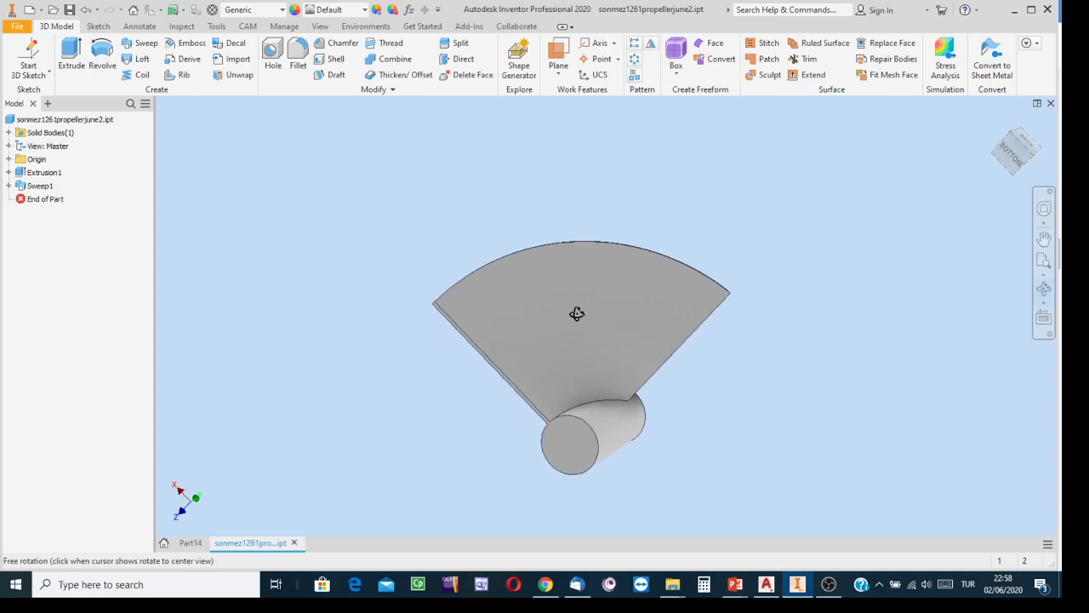
key(Escape)
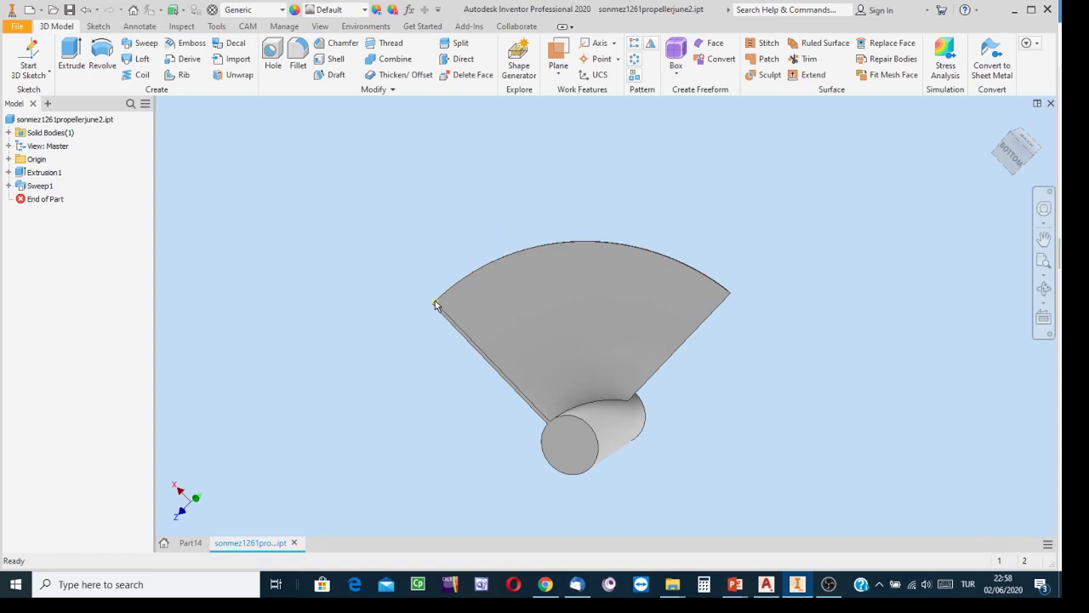
mouse_move(435, 302)
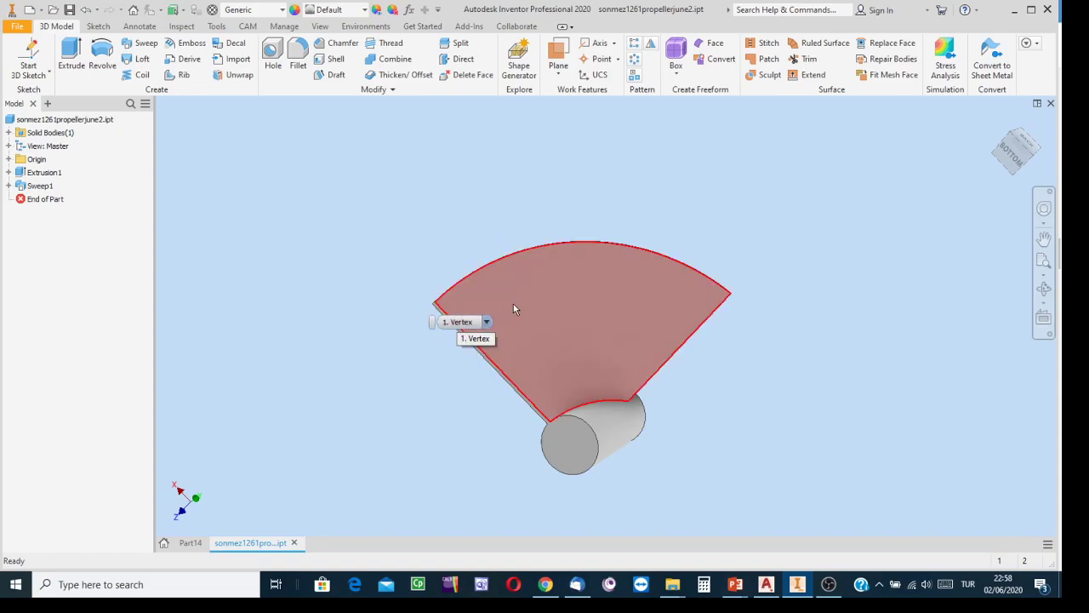
scroll(438, 309, down, 4)
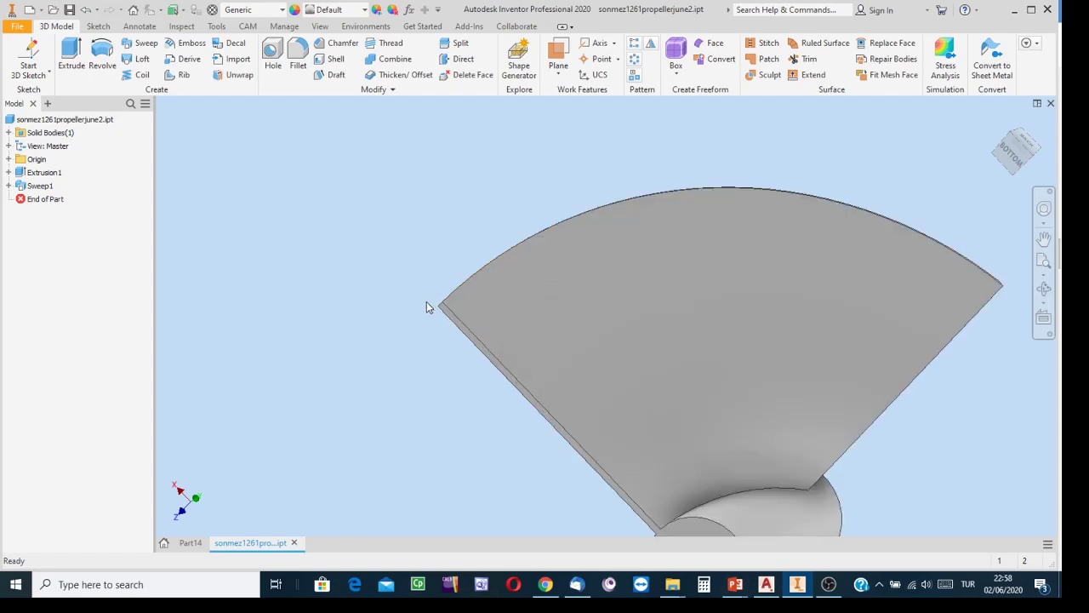
scroll(438, 309, up, 5)
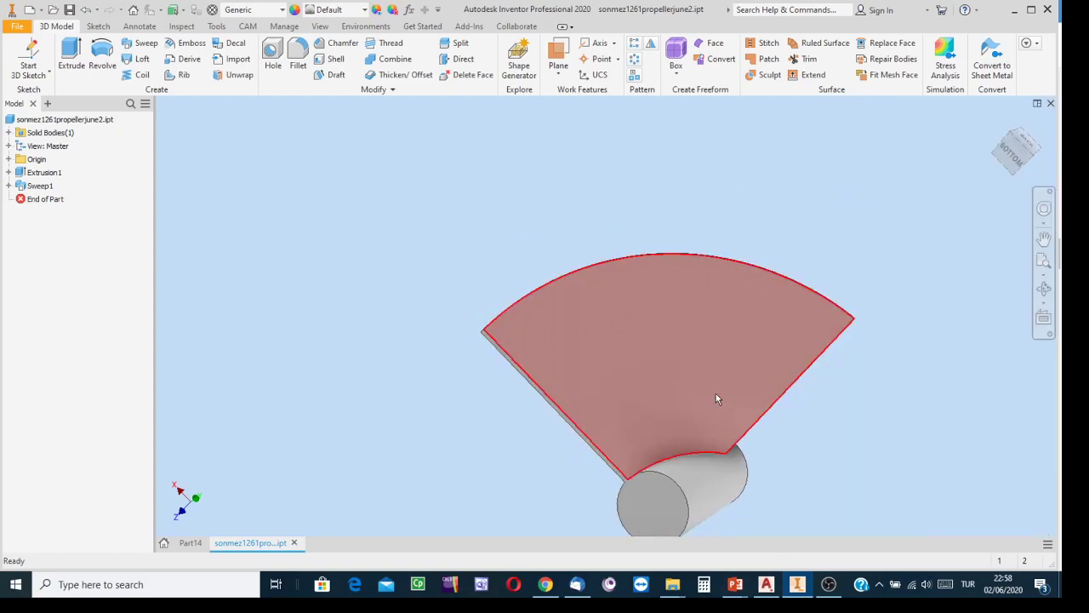
Begin a constant fillet with a 14 mm radius on the short edge at the blade's leading outer corner
click(298, 62)
click(330, 177)
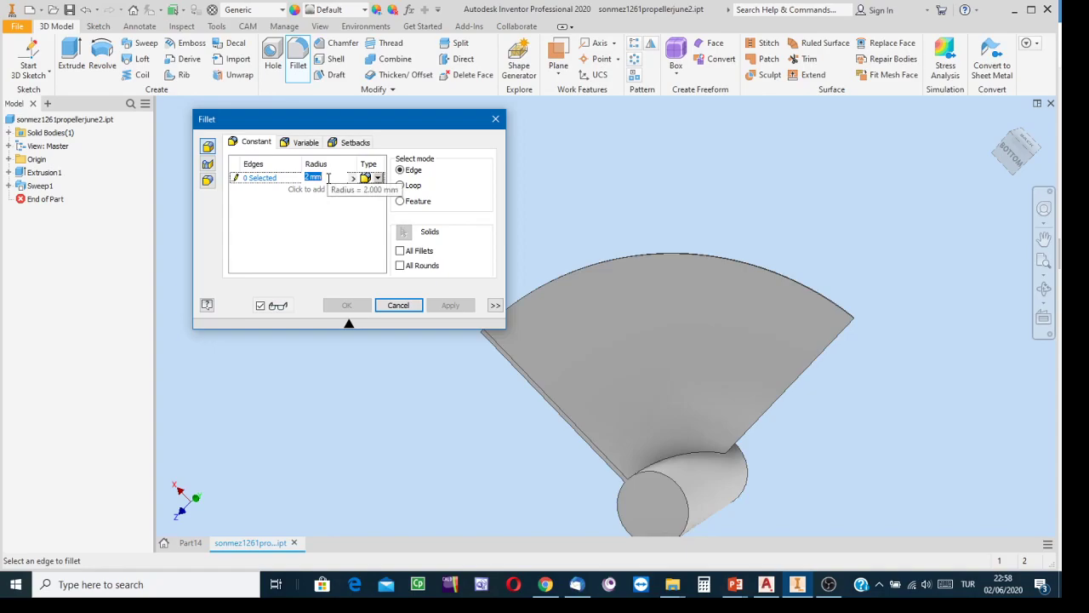
text(14)
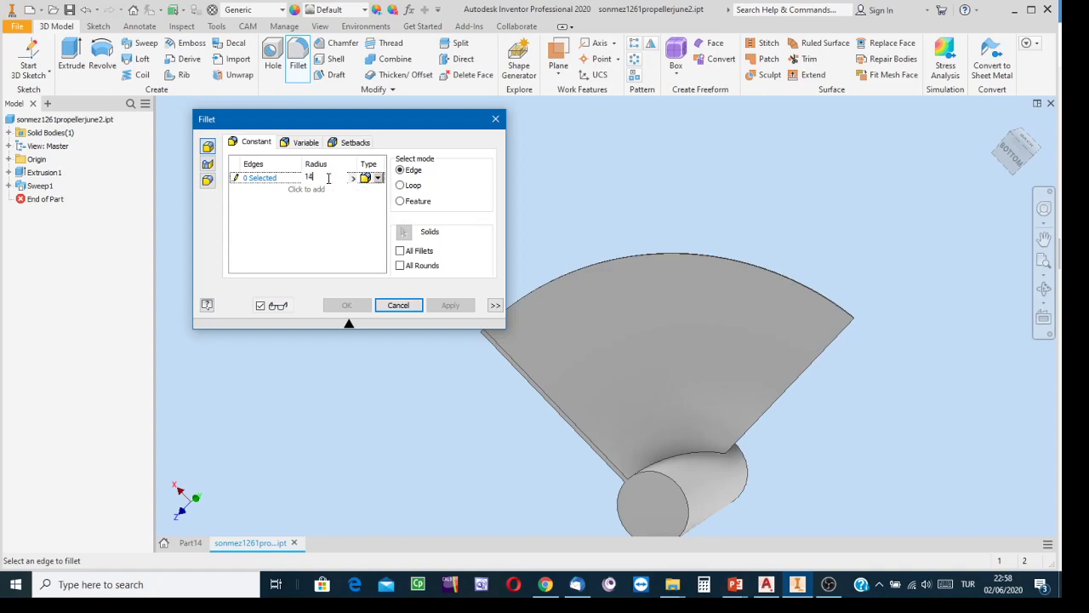
click(1008, 144)
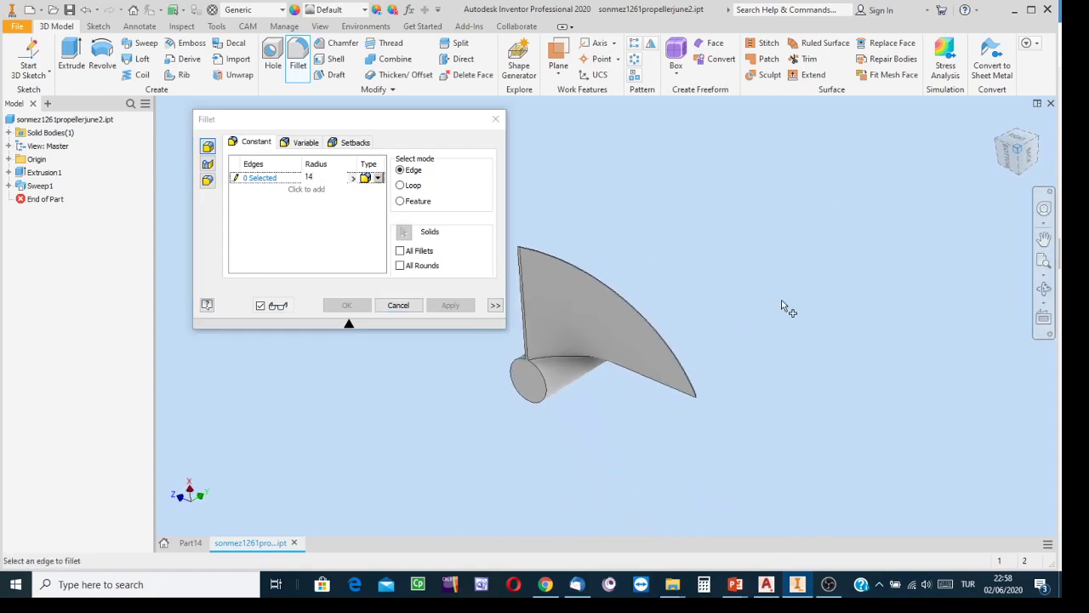
middle_drag(686, 212, 908, 306)
scroll(738, 336, up, 6)
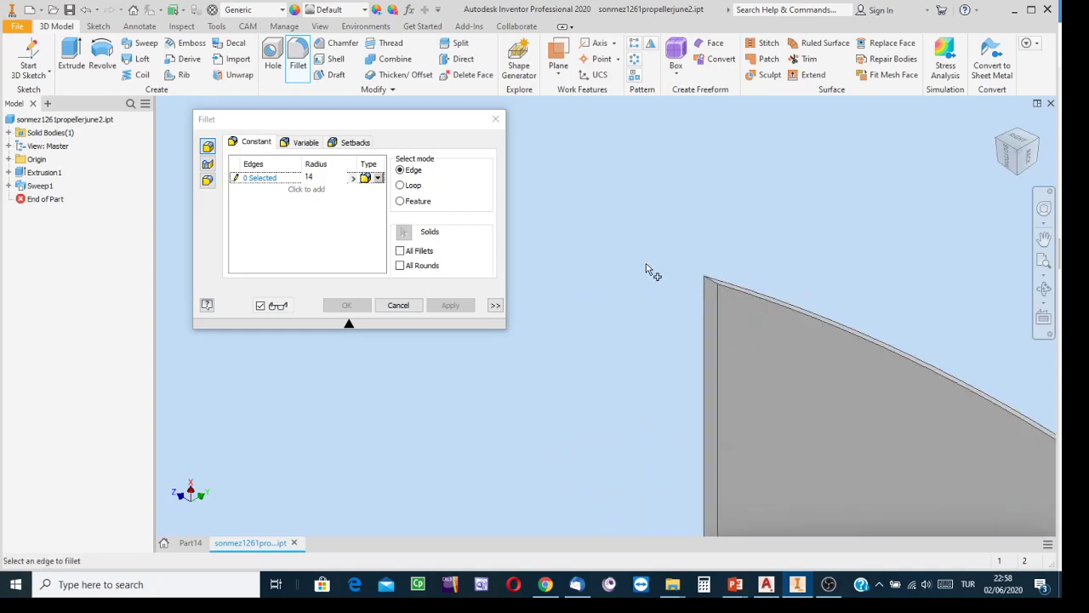
click(710, 277)
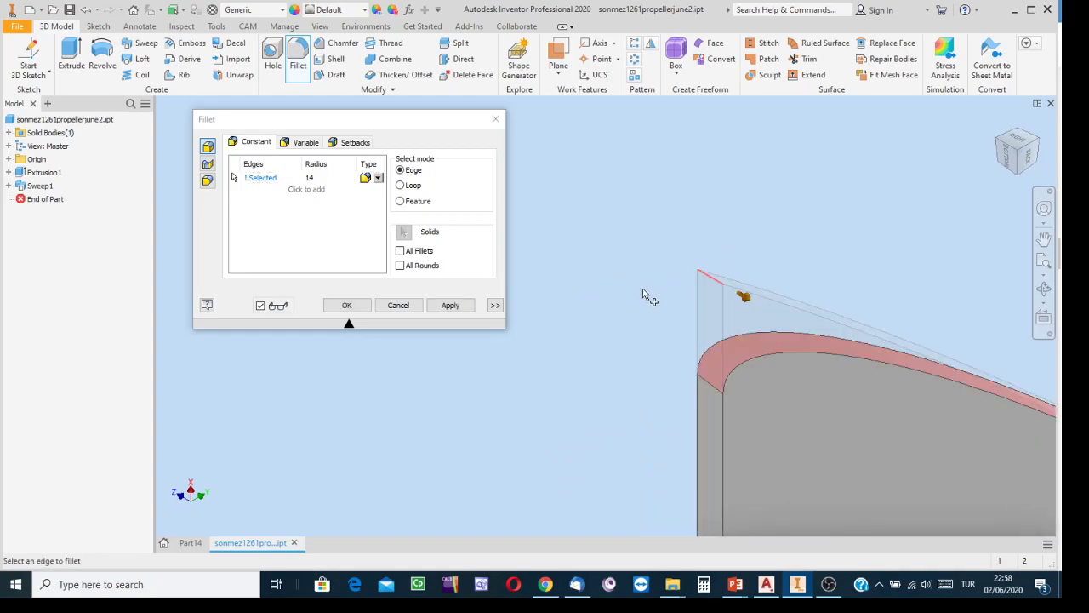
scroll(656, 304, down, 1)
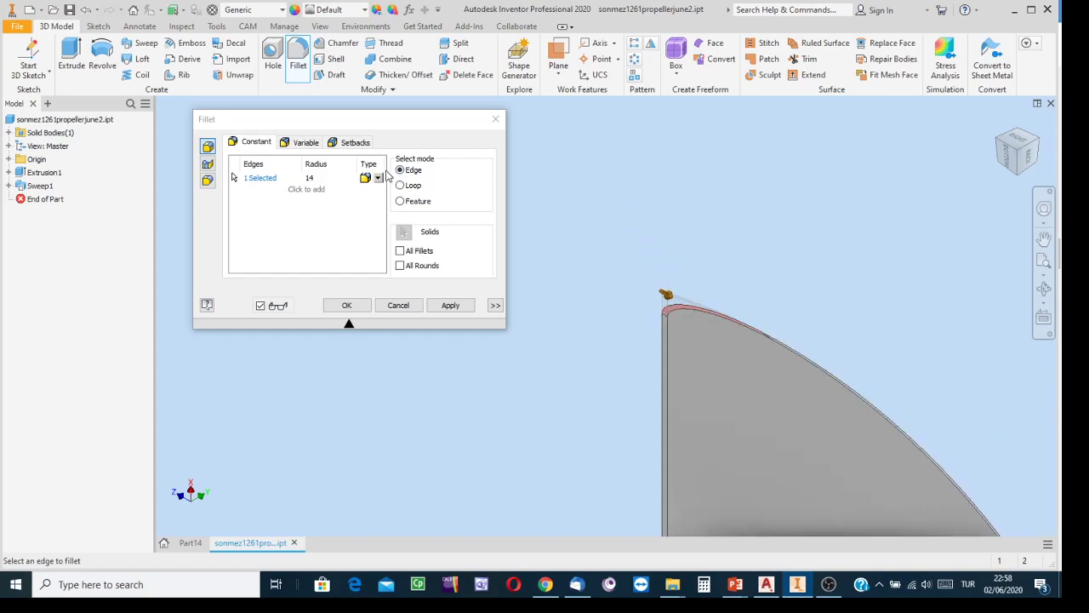
Set the fillet radius to 20 mm, add the short edge at the blade's opposite outer corner and create the fillet
click(310, 177)
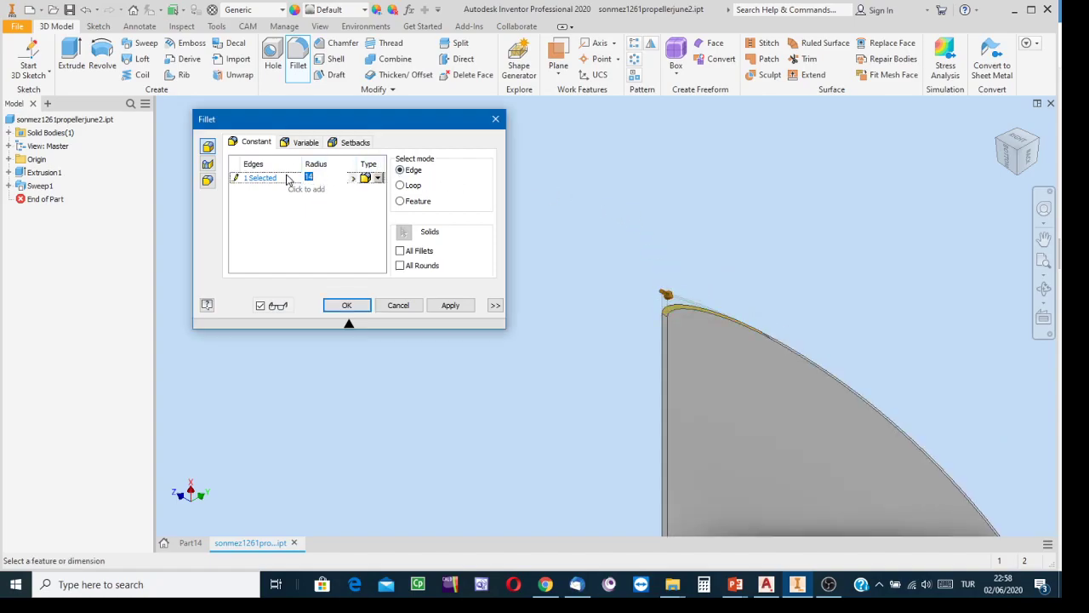
text(20)
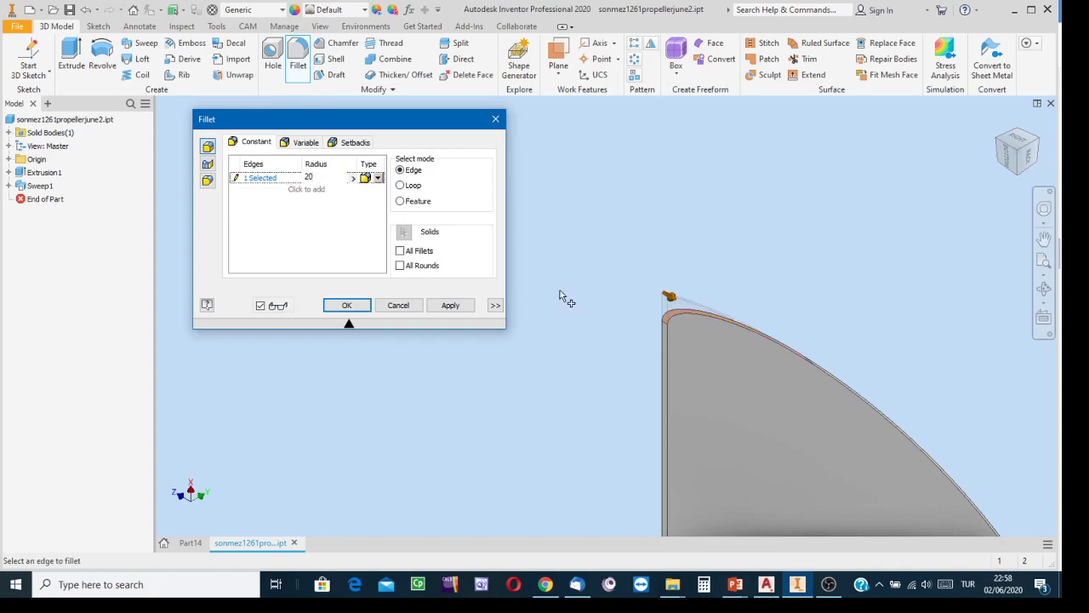
scroll(739, 287, down, 3)
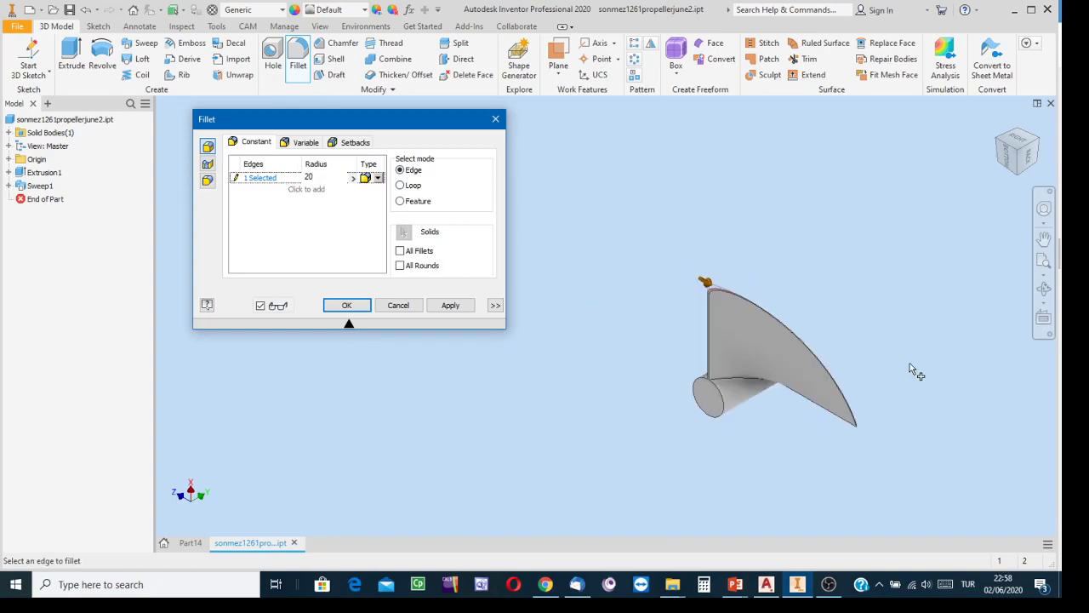
scroll(892, 450, up, 4)
scroll(817, 460, up, 4)
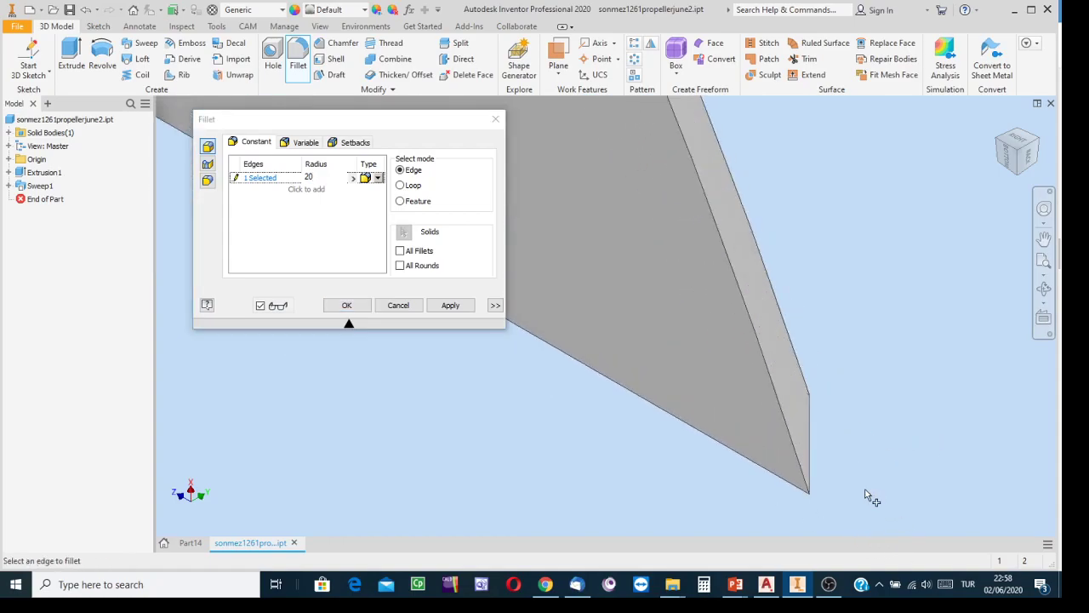
click(811, 447)
scroll(830, 447, down, 5)
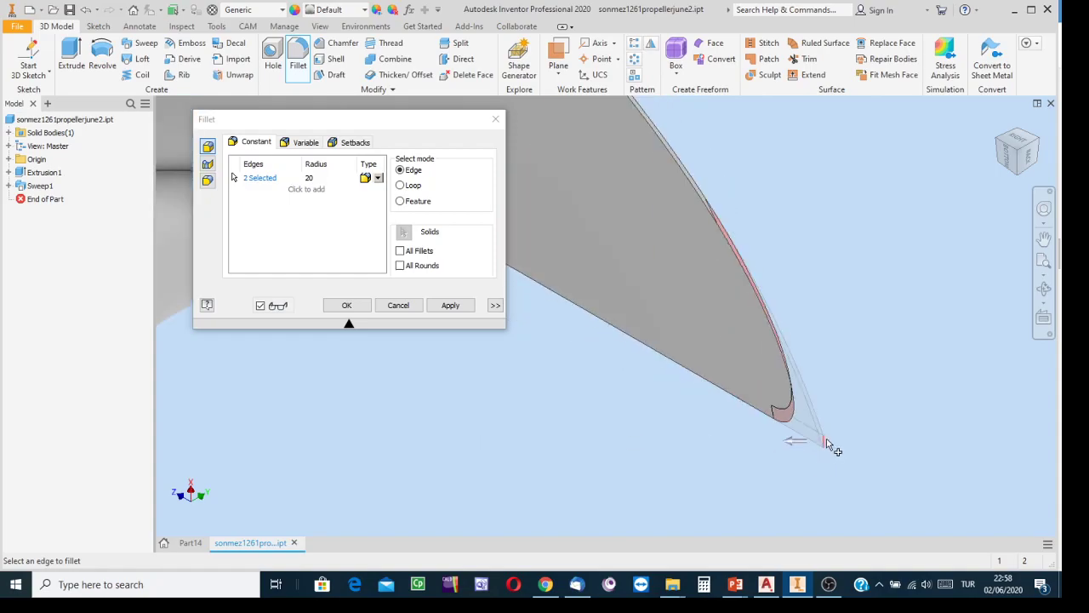
click(345, 304)
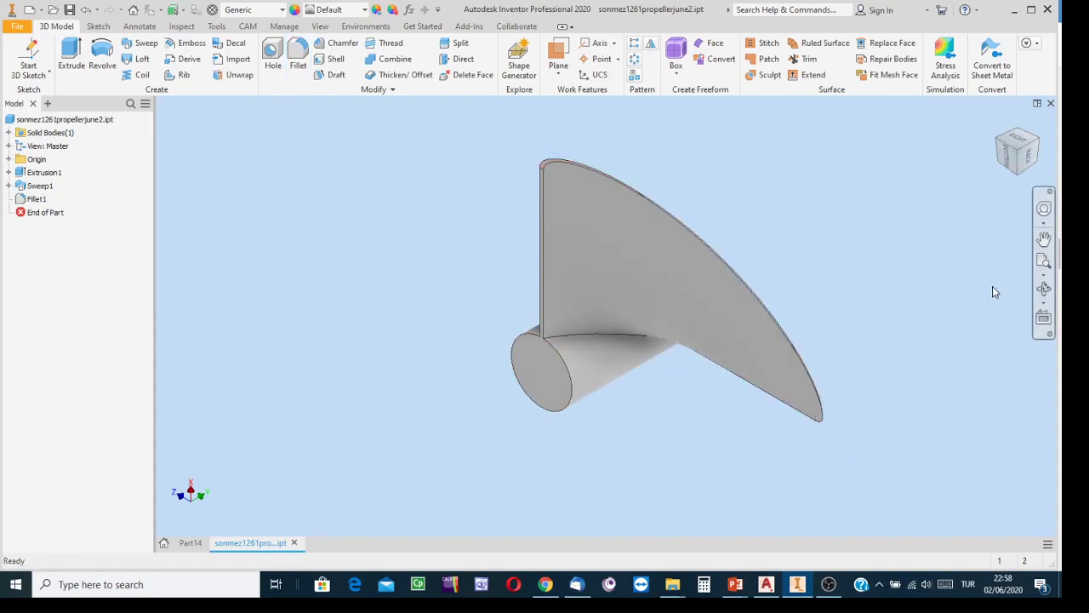
Set up a circular pattern of the swept blade feature with the hub cylinder's axis as the rotation axis
click(1043, 289)
drag(712, 312, 909, 424)
key(Escape)
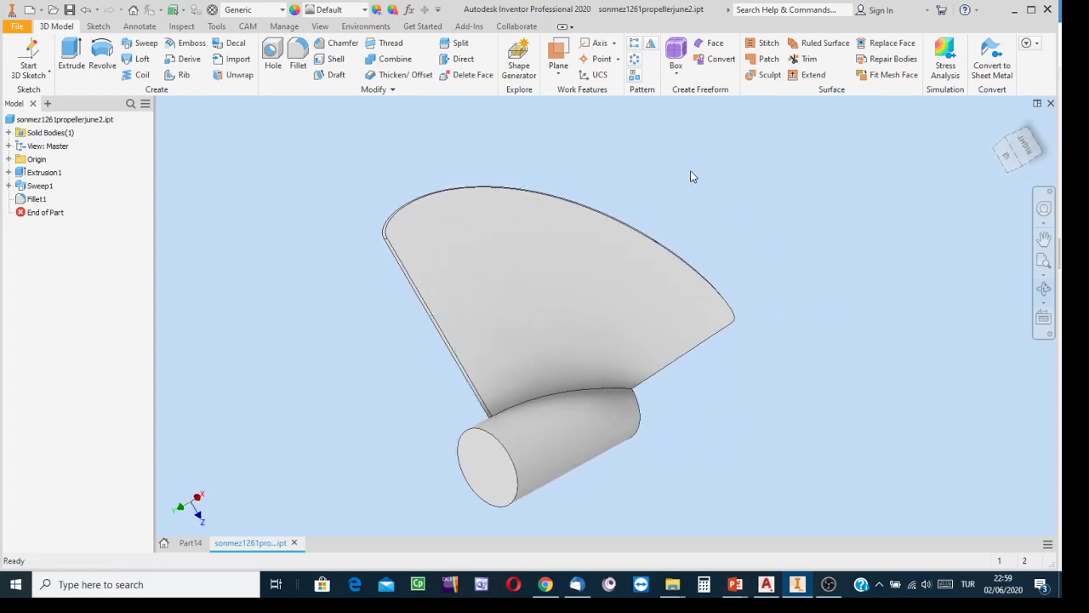
click(633, 61)
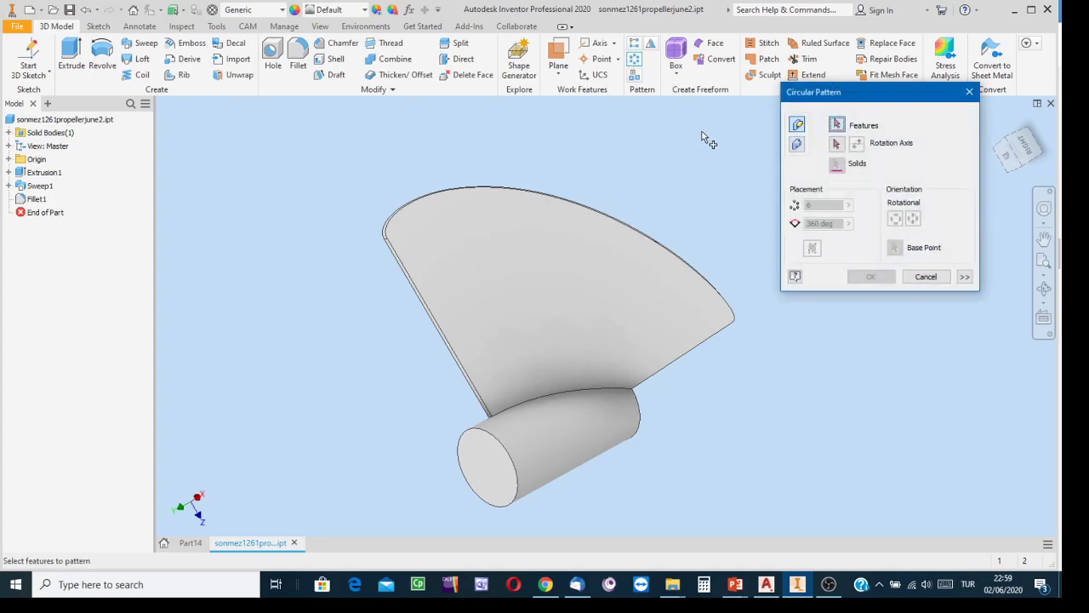
click(600, 224)
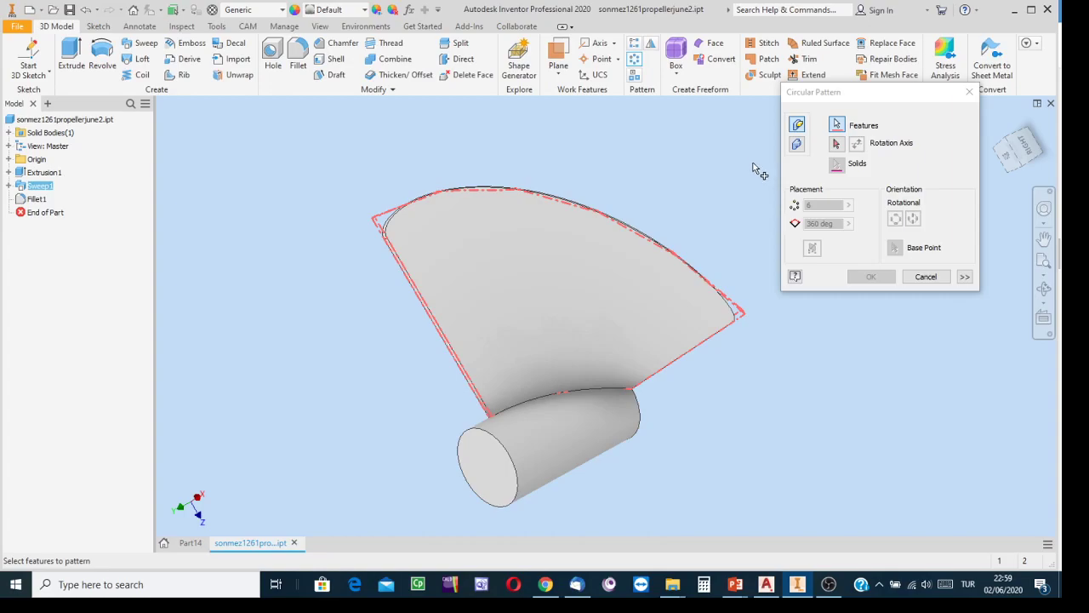
click(840, 145)
middle_drag(731, 421, 700, 389)
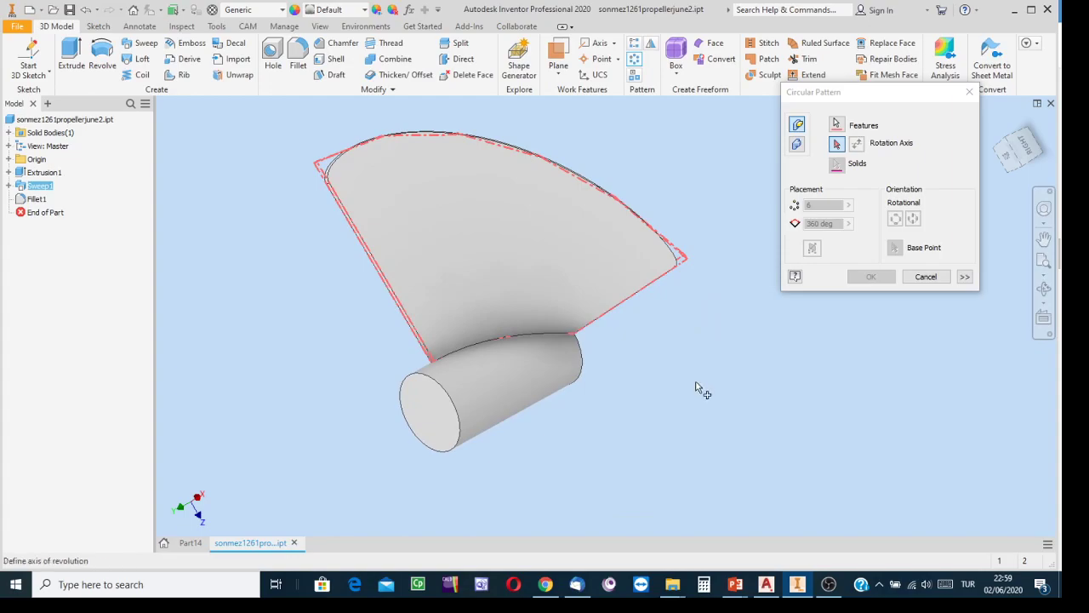
click(460, 421)
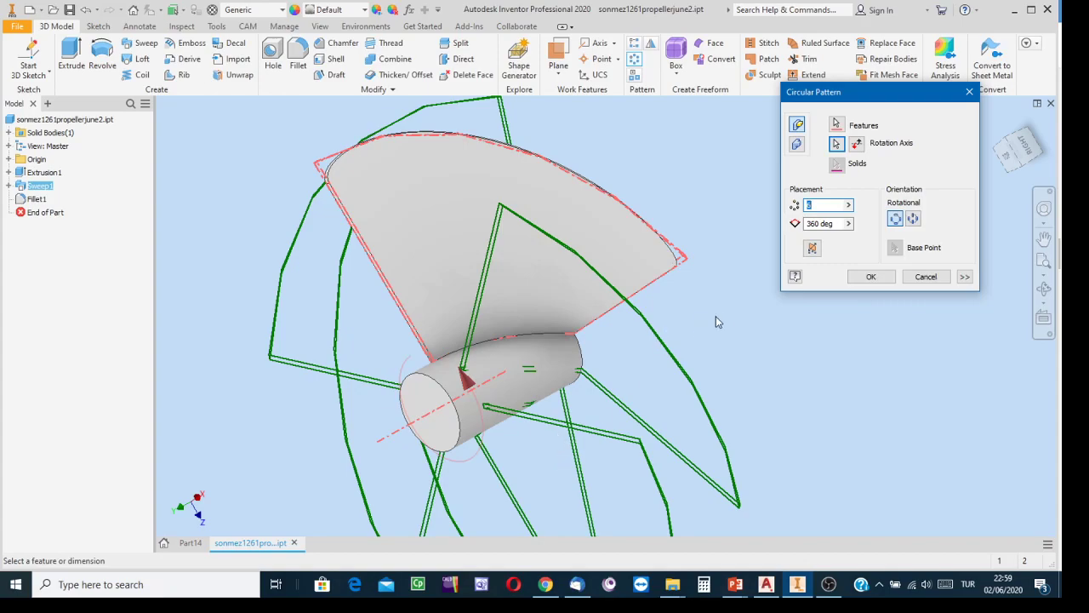
Set the circular pattern to 3 occurrences over 360 degrees and create the blades
text(6)
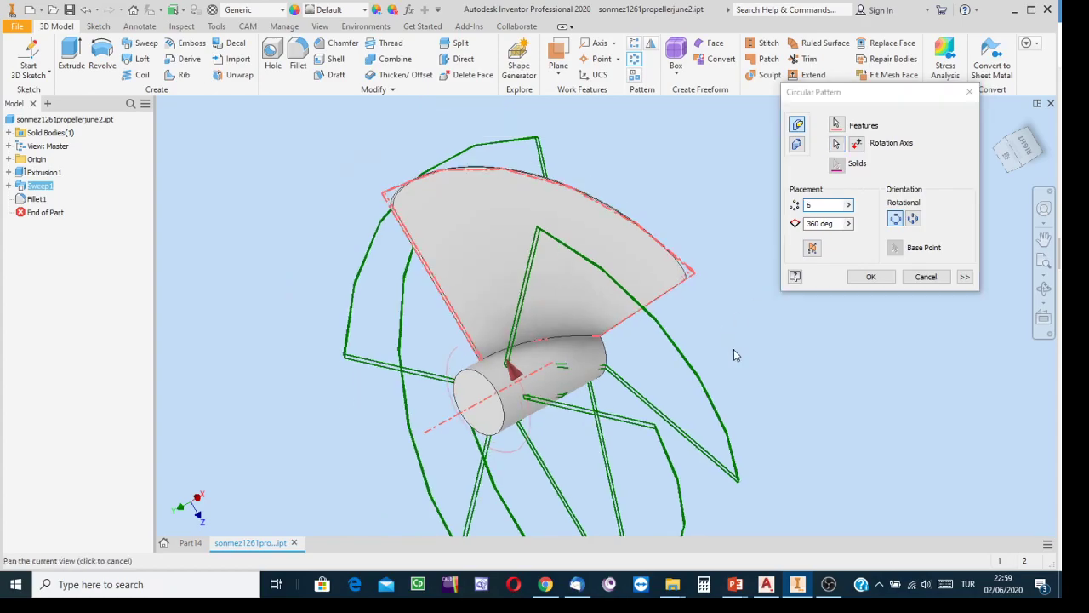
scroll(762, 371, down, 3)
middle_drag(762, 370, 644, 333)
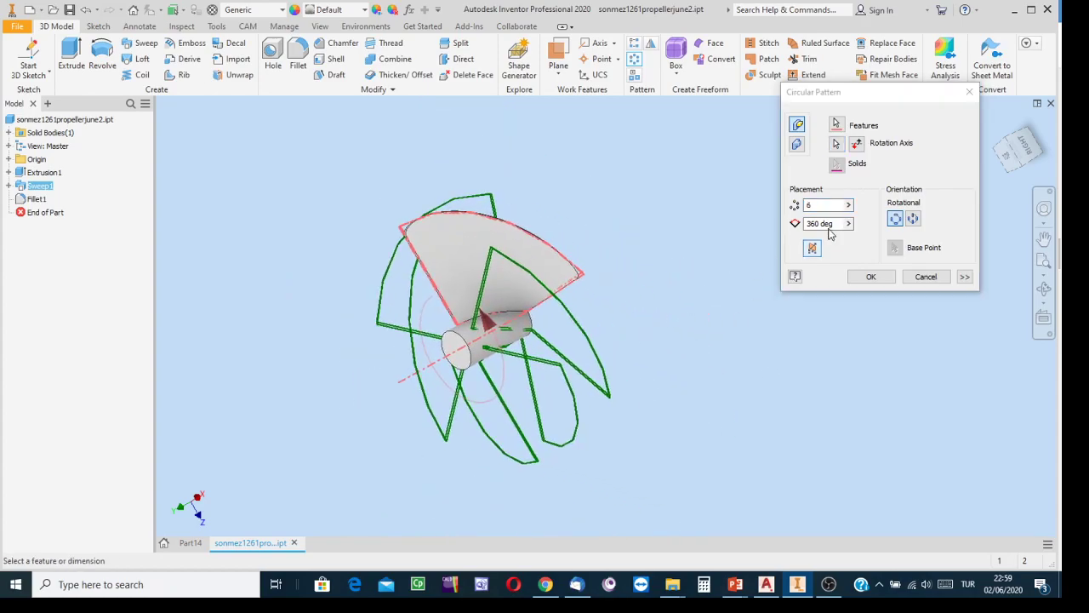
click(819, 205)
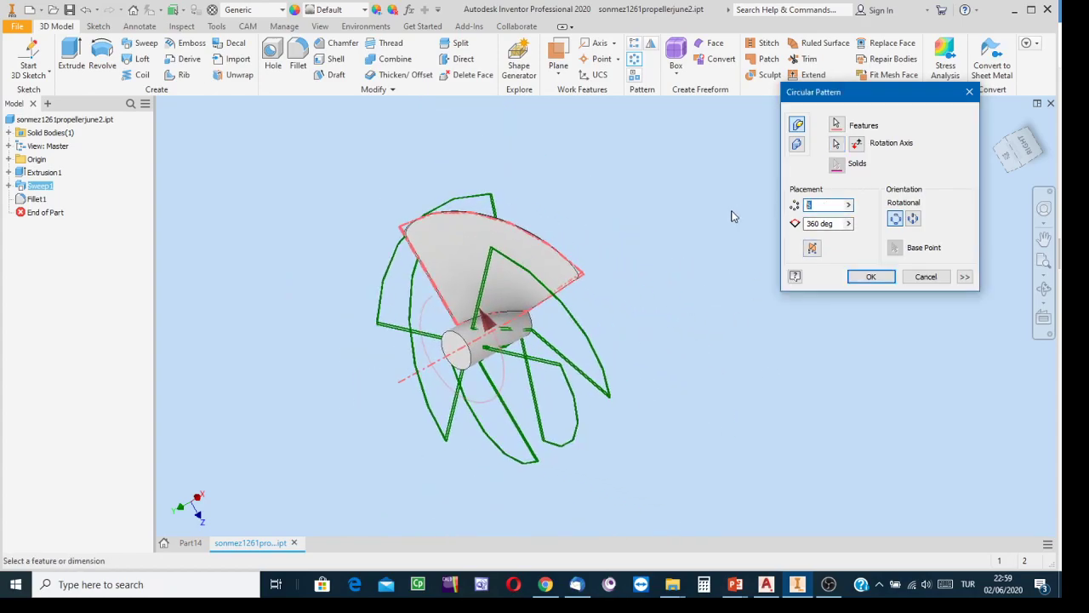
text(3)
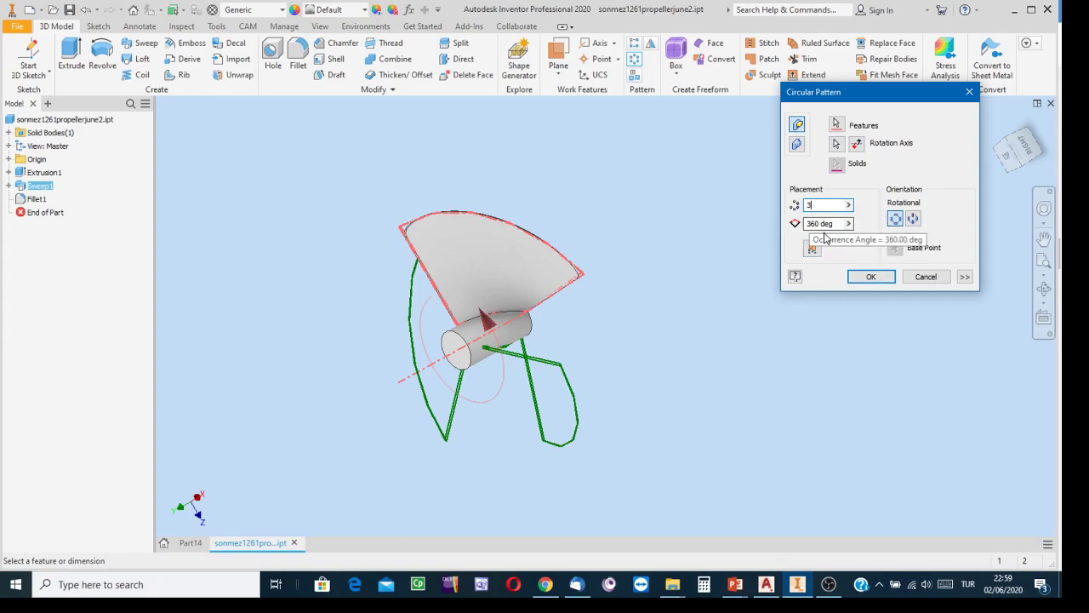
click(867, 277)
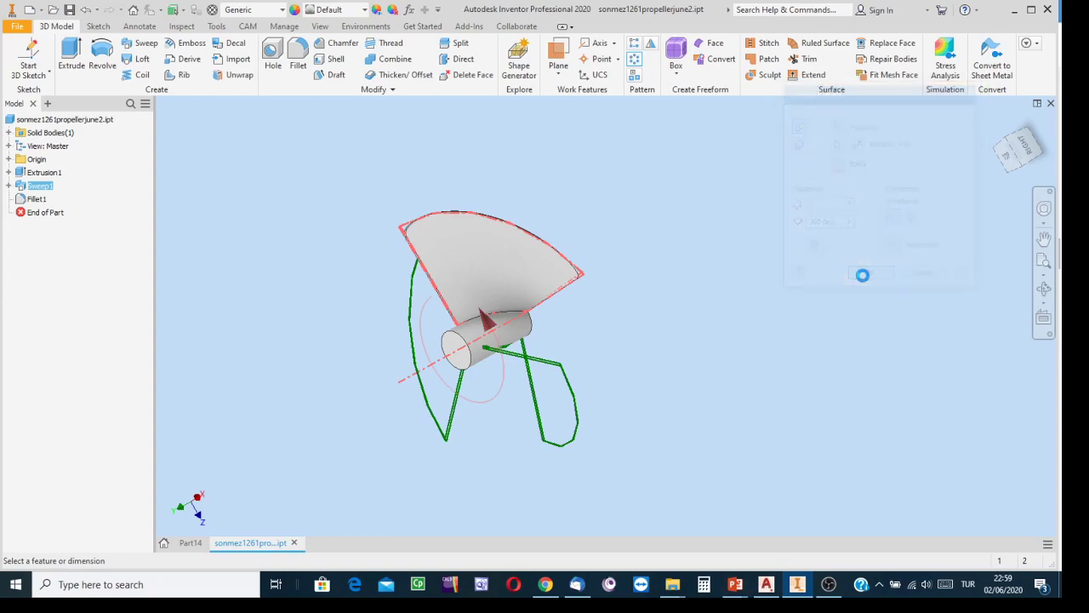
Round the circular edge at the hub's free front end with a constant 25 mm fillet
click(1044, 288)
drag(577, 334, 586, 420)
scroll(476, 313, down, 4)
key(Escape)
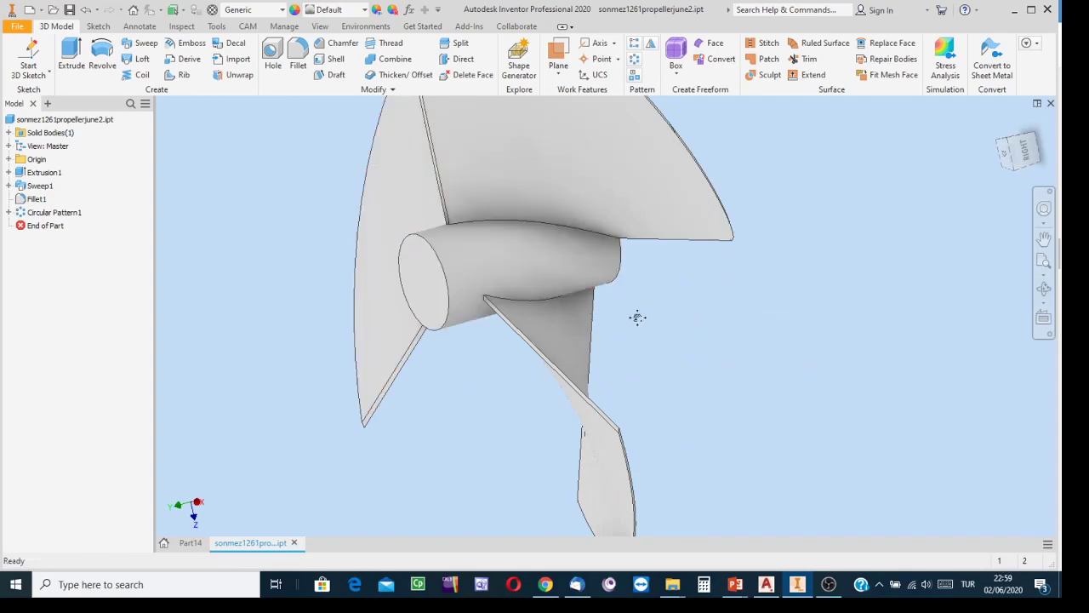
middle_drag(623, 316, 741, 338)
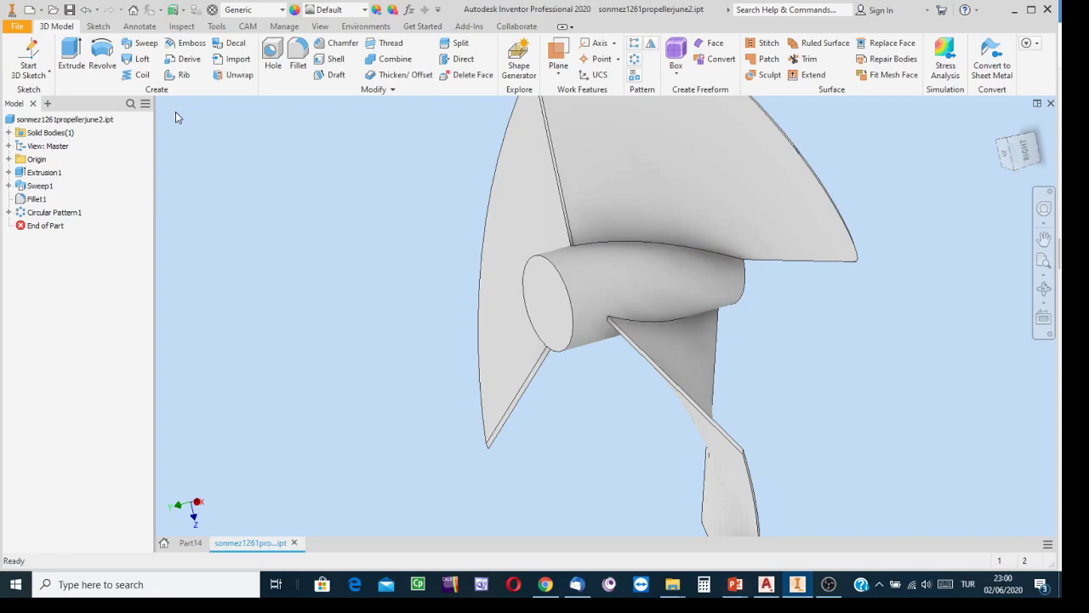
click(296, 55)
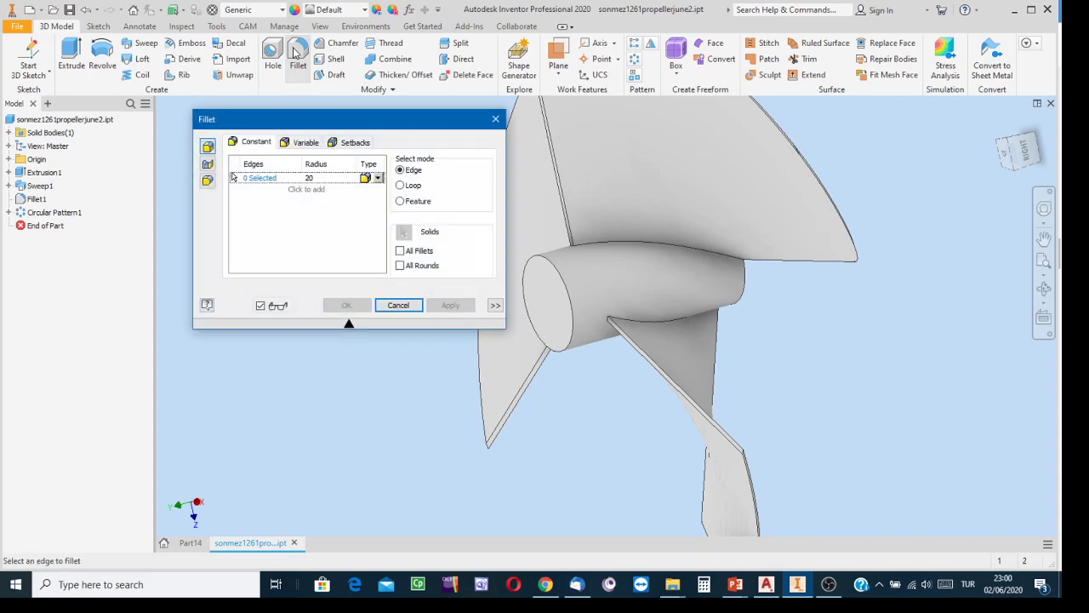
click(312, 178)
text(2)
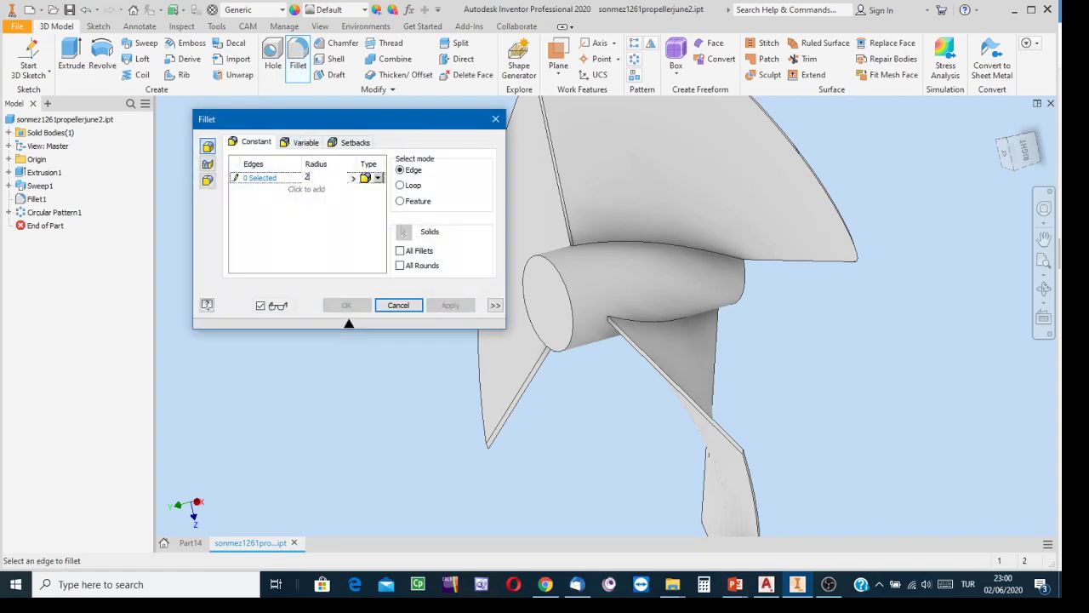
text(5)
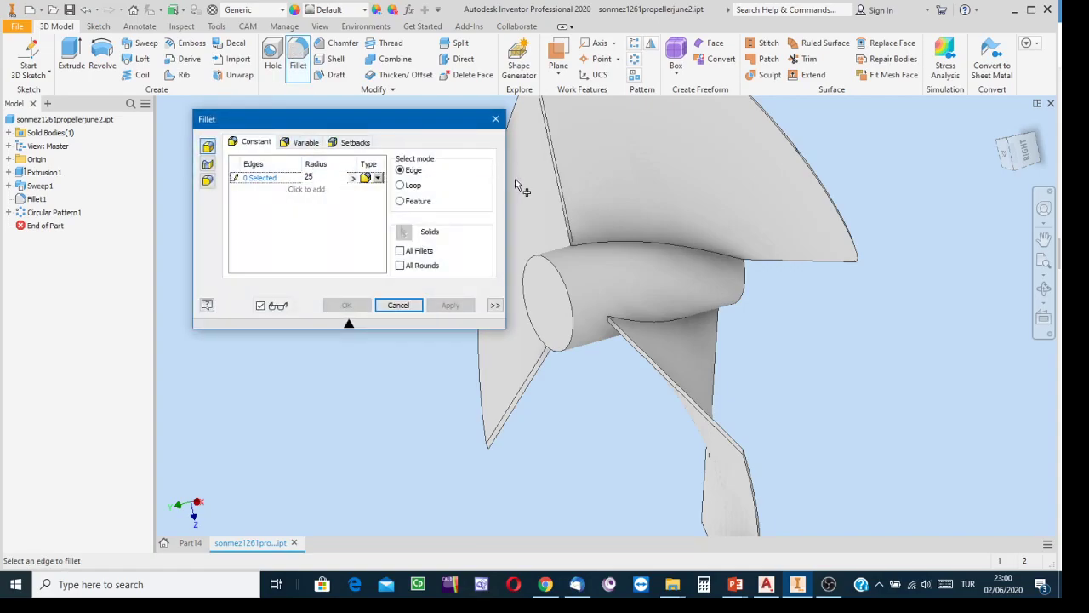
click(546, 263)
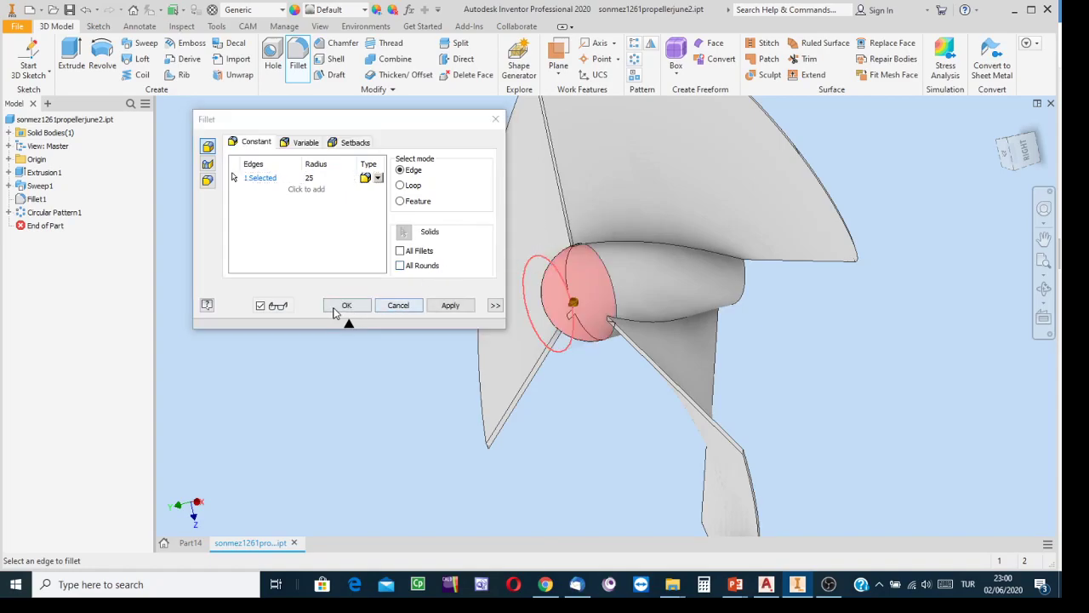
click(345, 307)
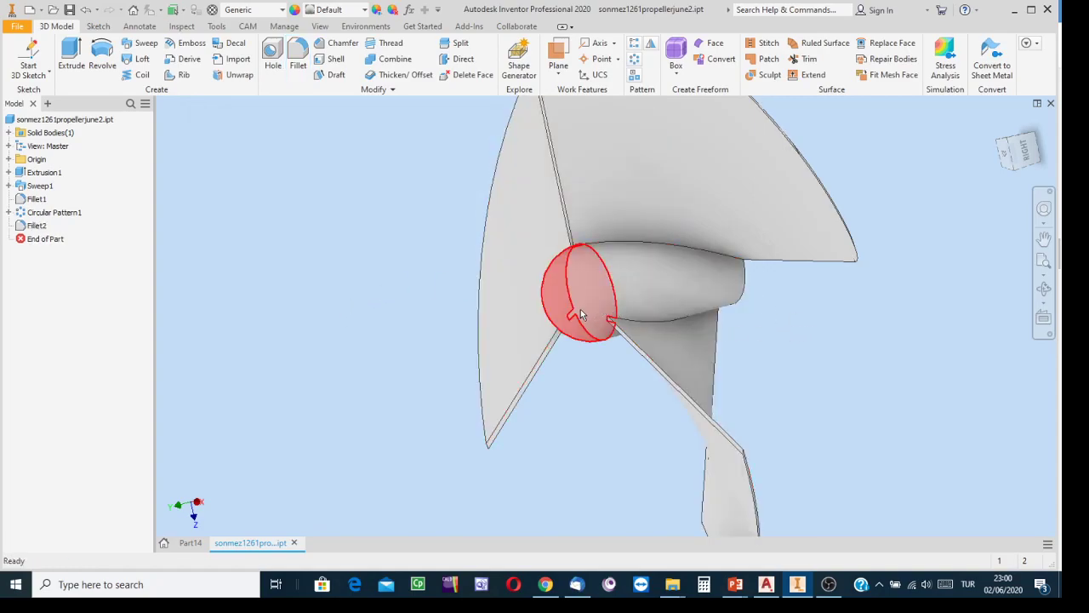
click(1044, 289)
drag(816, 314, 489, 309)
key(Escape)
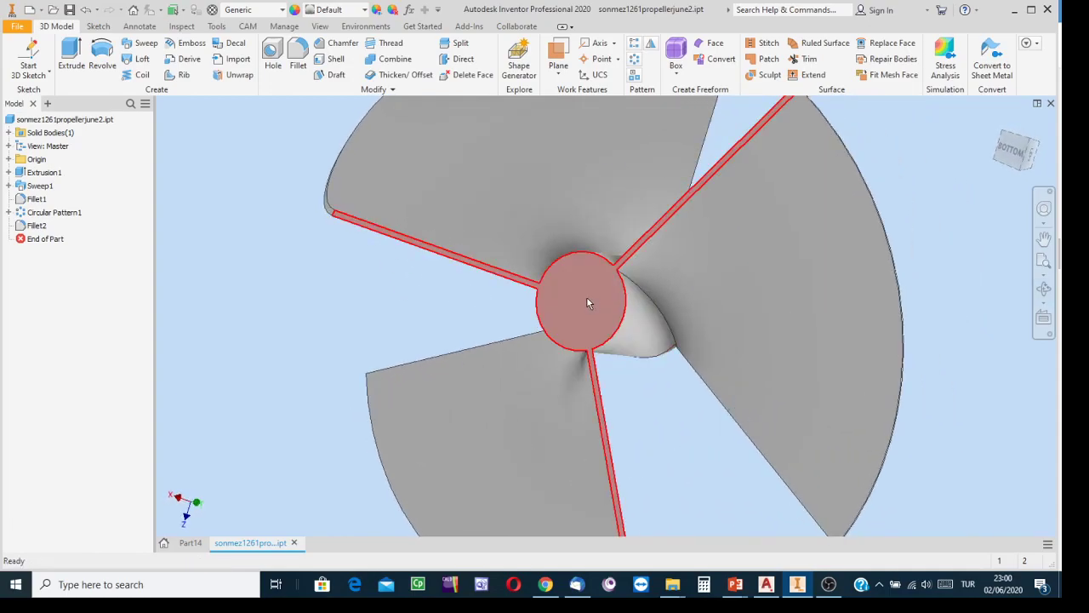
mouse_move(608, 323)
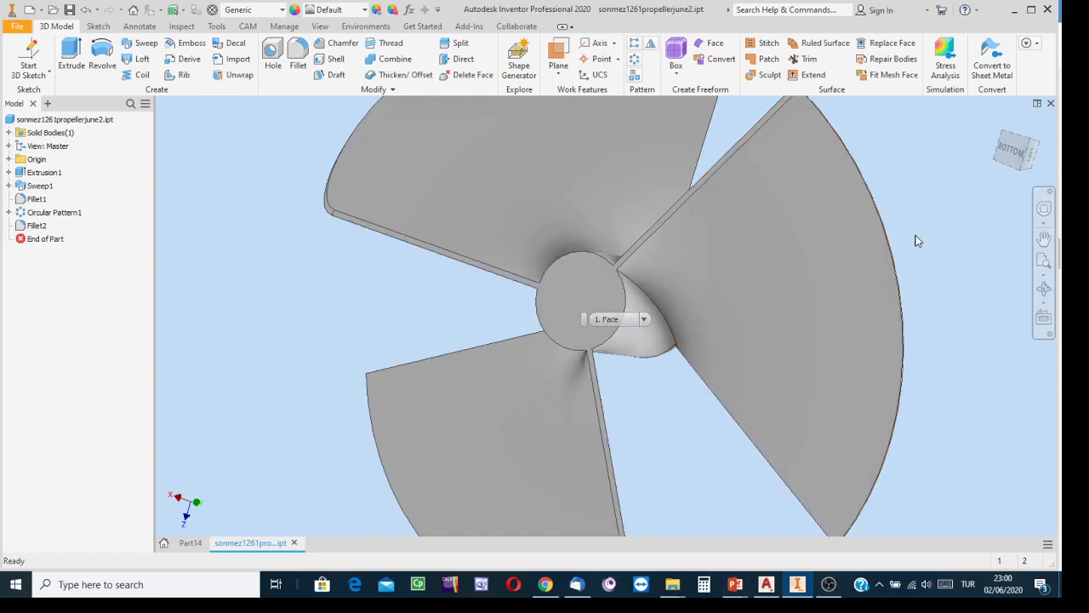
click(566, 307)
right_click(567, 310)
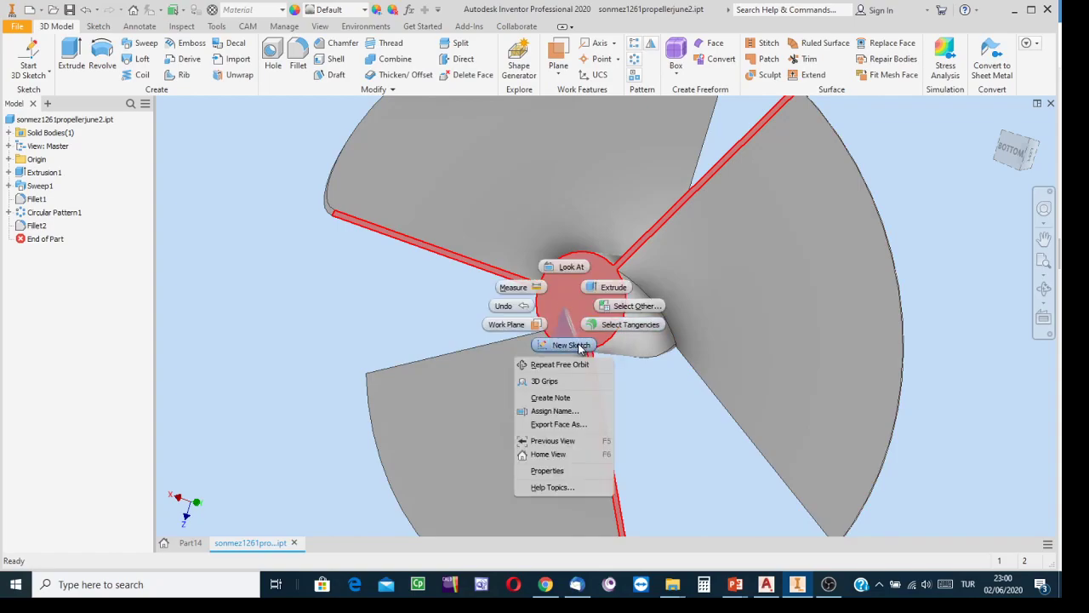
click(571, 345)
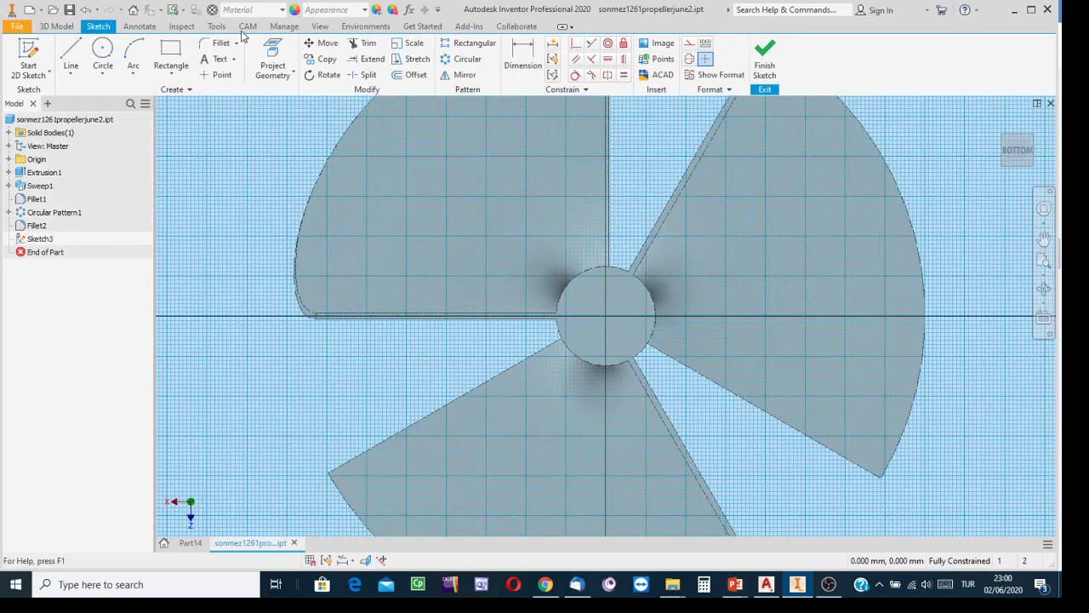
click(86, 11)
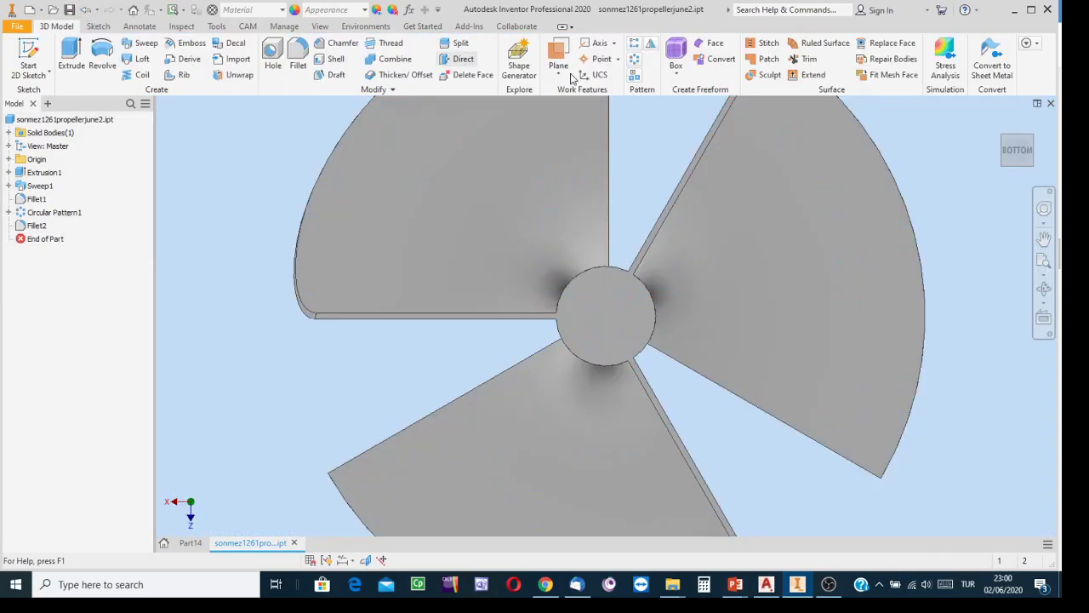
click(1034, 140)
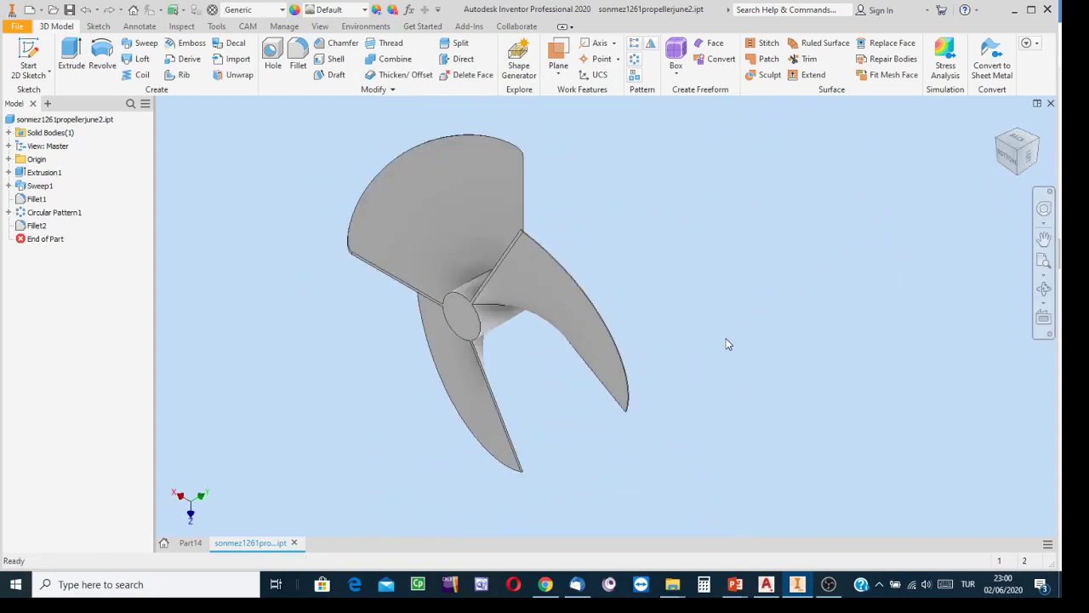
Set up a simple hole with a 30 mm diameter and a distance termination of 70 mm depth
click(273, 55)
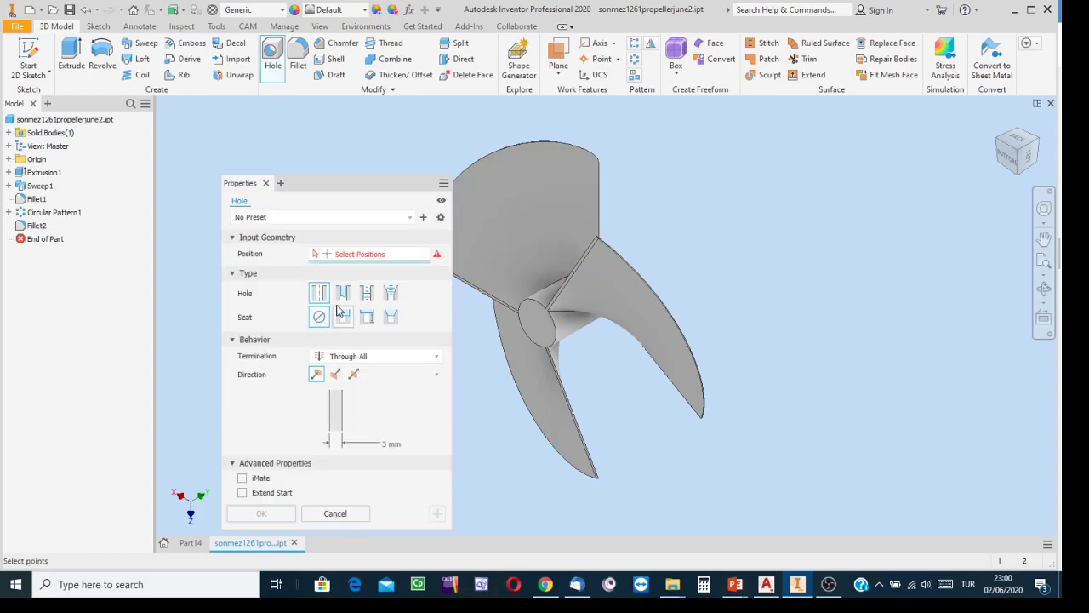
scroll(502, 354, up, 2)
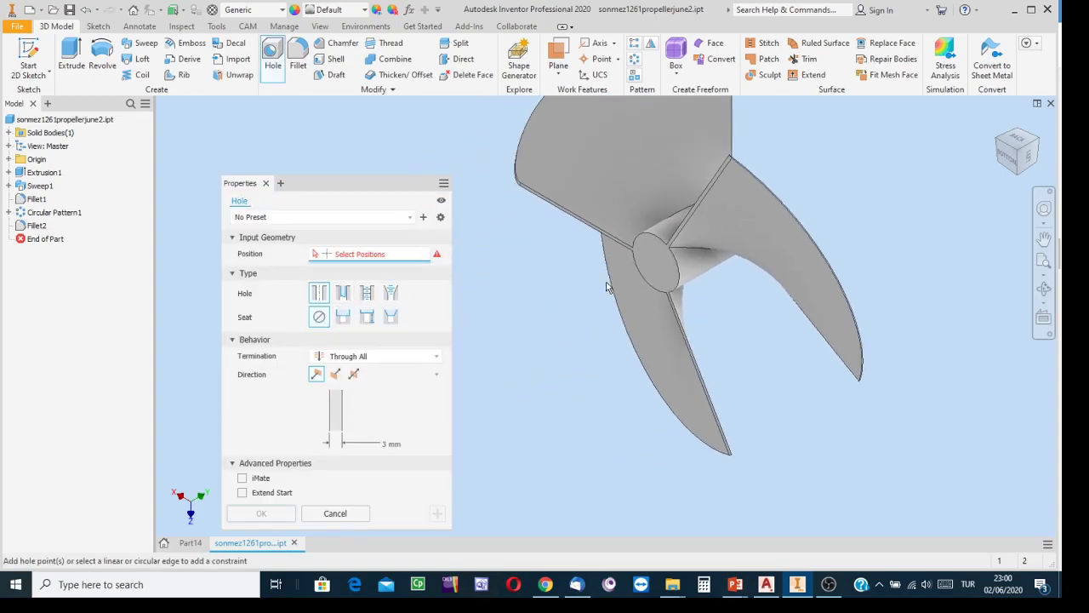
scroll(608, 287, up, 2)
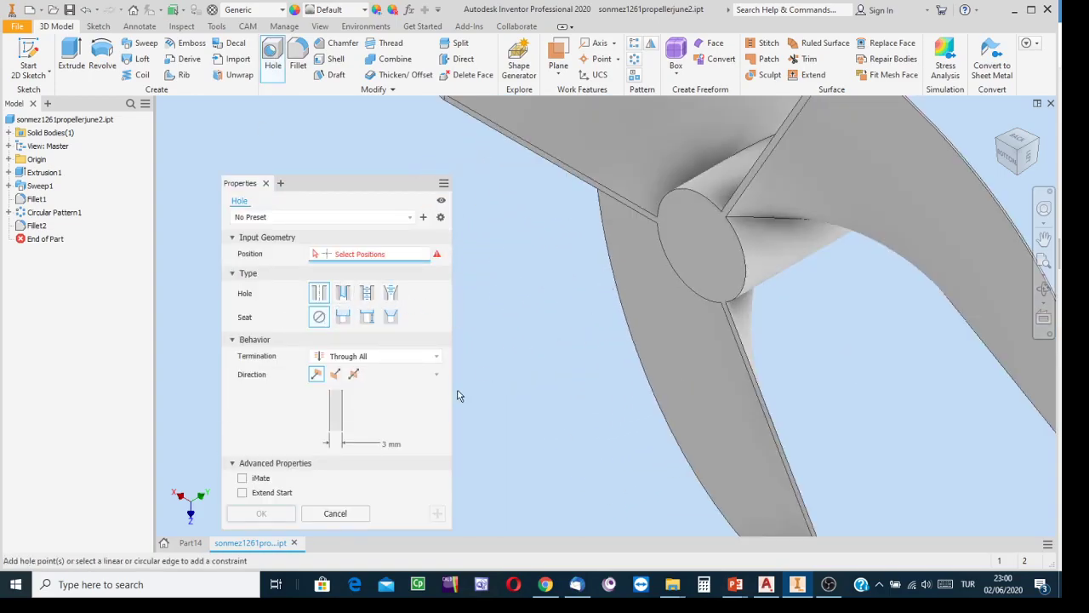
click(400, 444)
text(30)
click(436, 362)
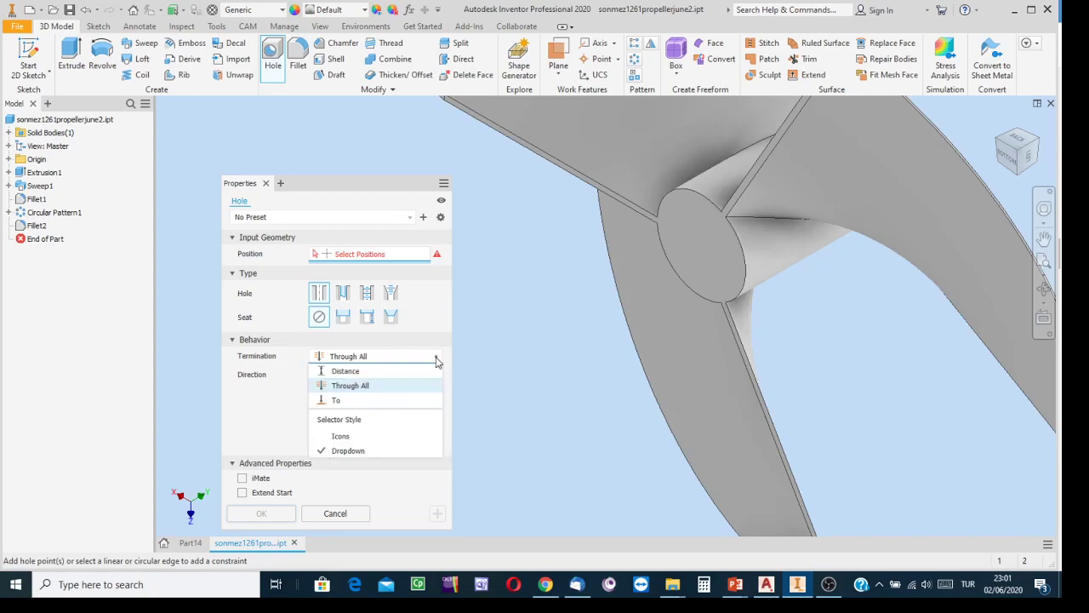
click(356, 372)
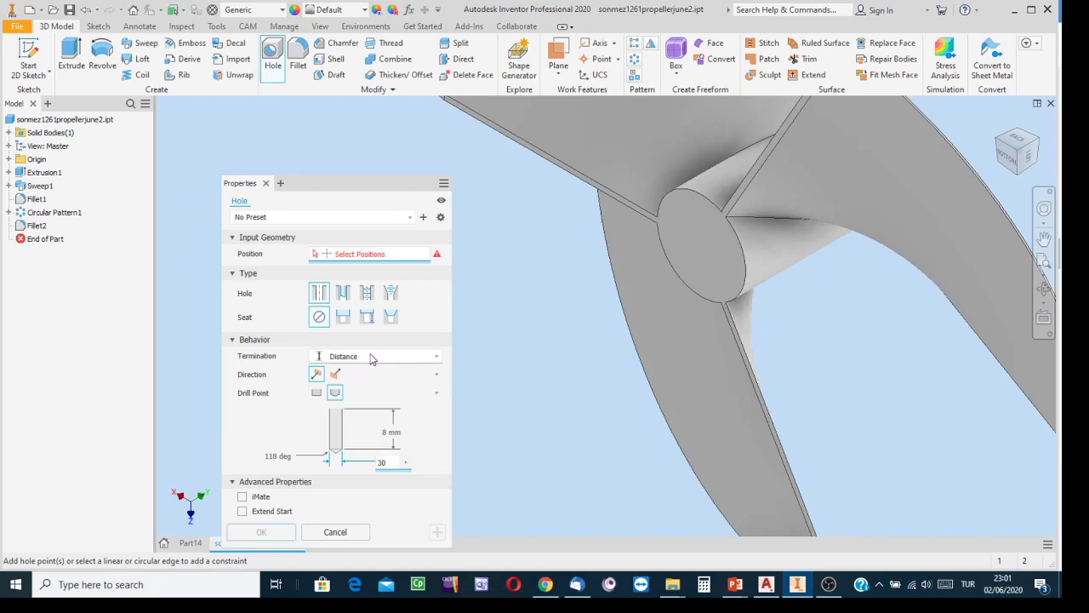
click(401, 434)
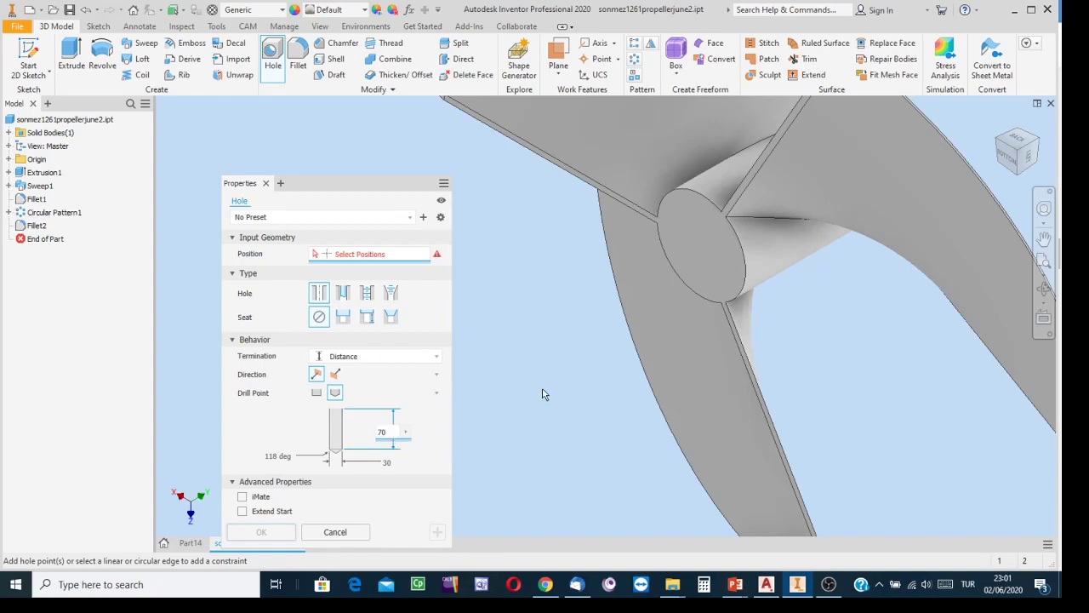
Place the hole on the hub's flat end face, make it concentric with the circular edge and create it
click(680, 229)
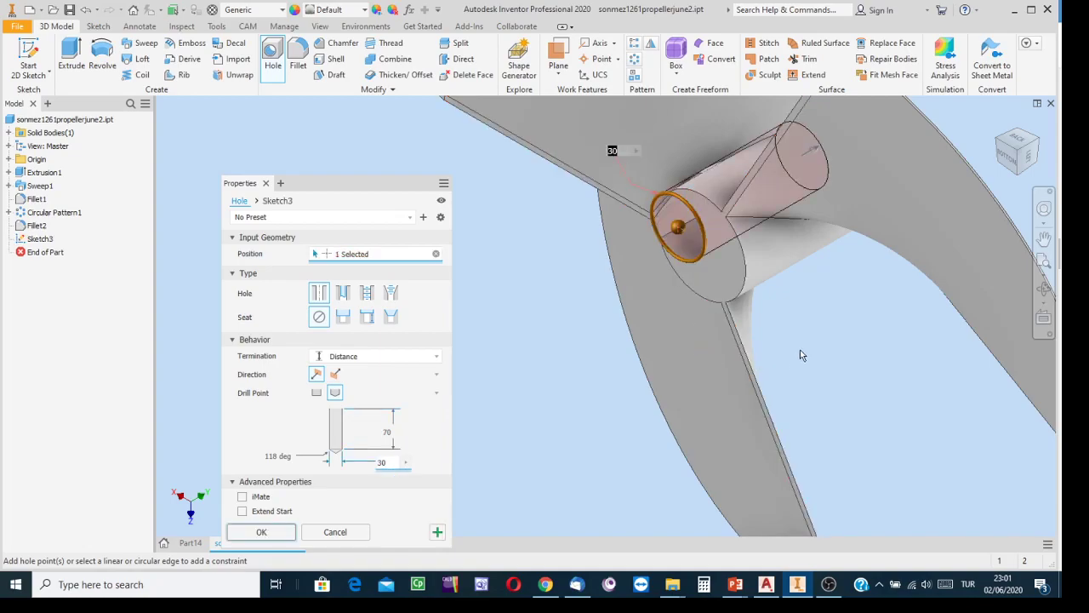
scroll(815, 348, down, 3)
middle_drag(821, 357, 710, 391)
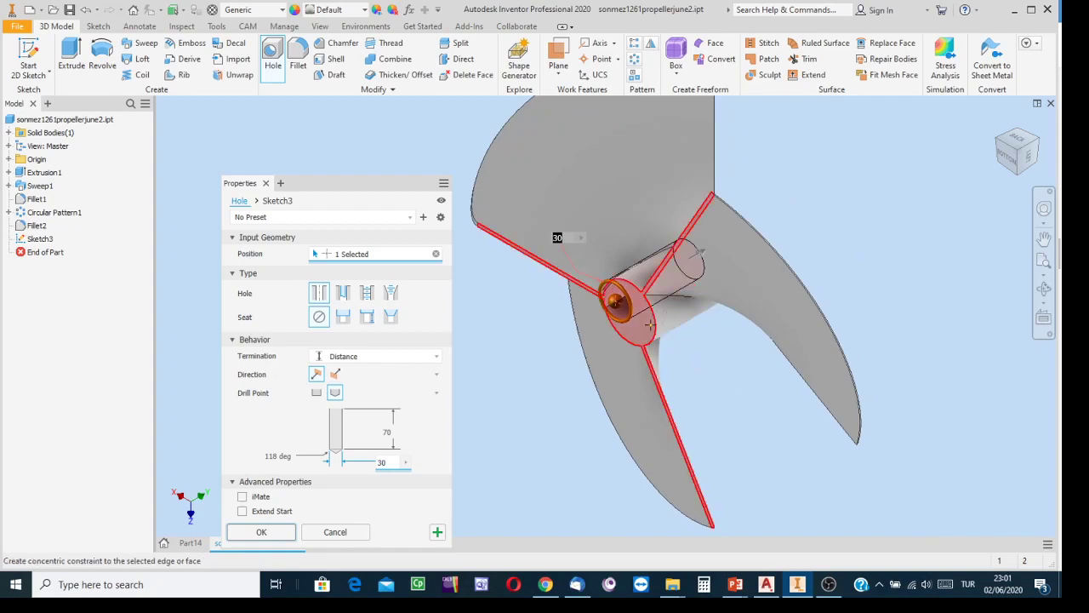
click(658, 330)
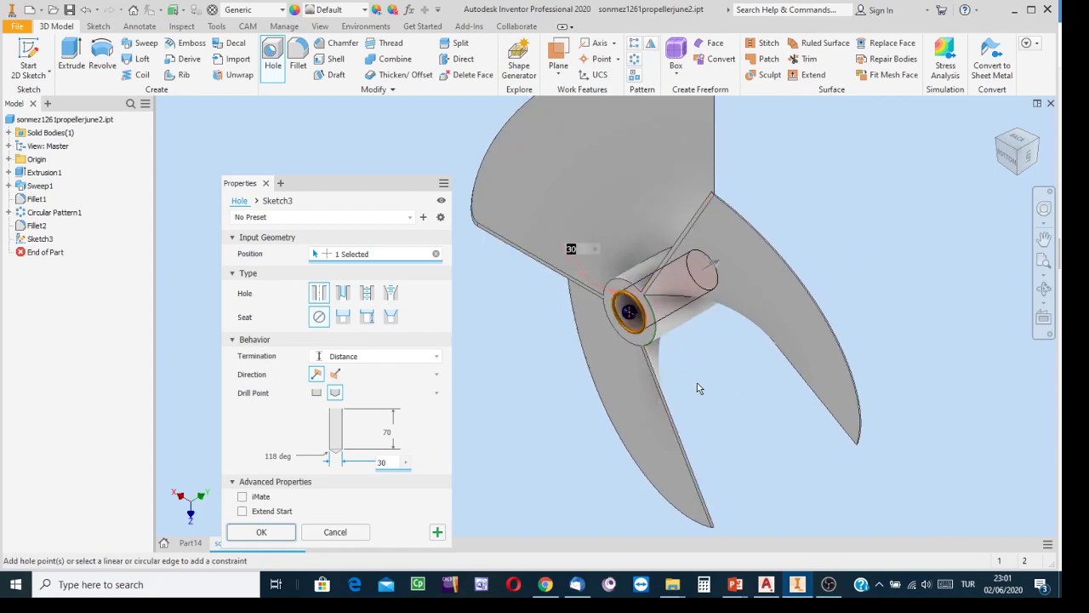
click(261, 532)
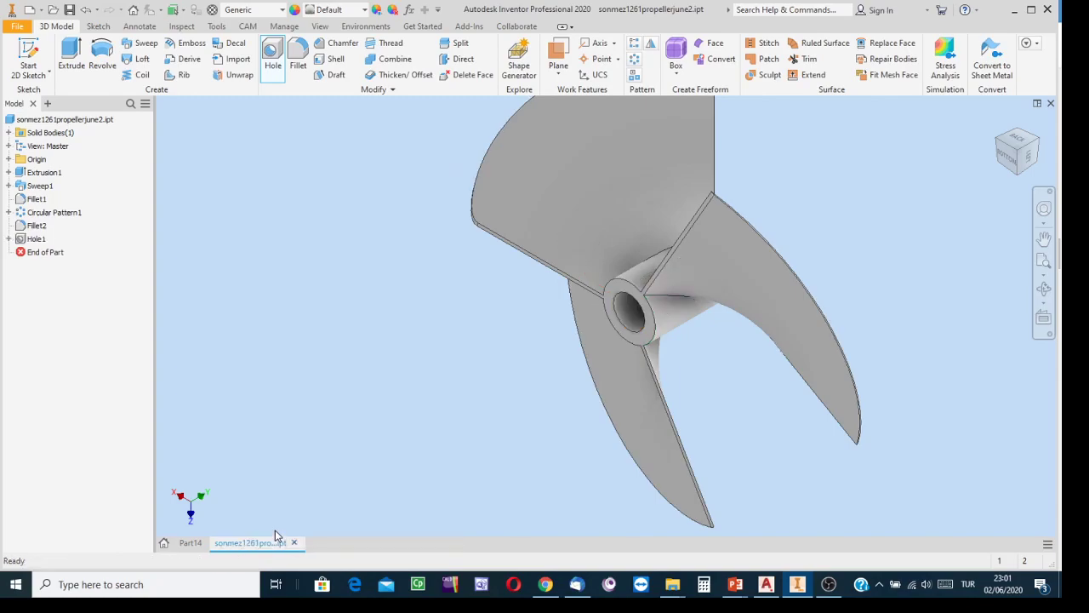
Assign the Brass, Soft Yellow material from the Inventor Material Library to the whole propeller part
click(1044, 290)
drag(684, 335, 920, 344)
key(Escape)
scroll(869, 342, down, 4)
middle_drag(869, 342, 706, 366)
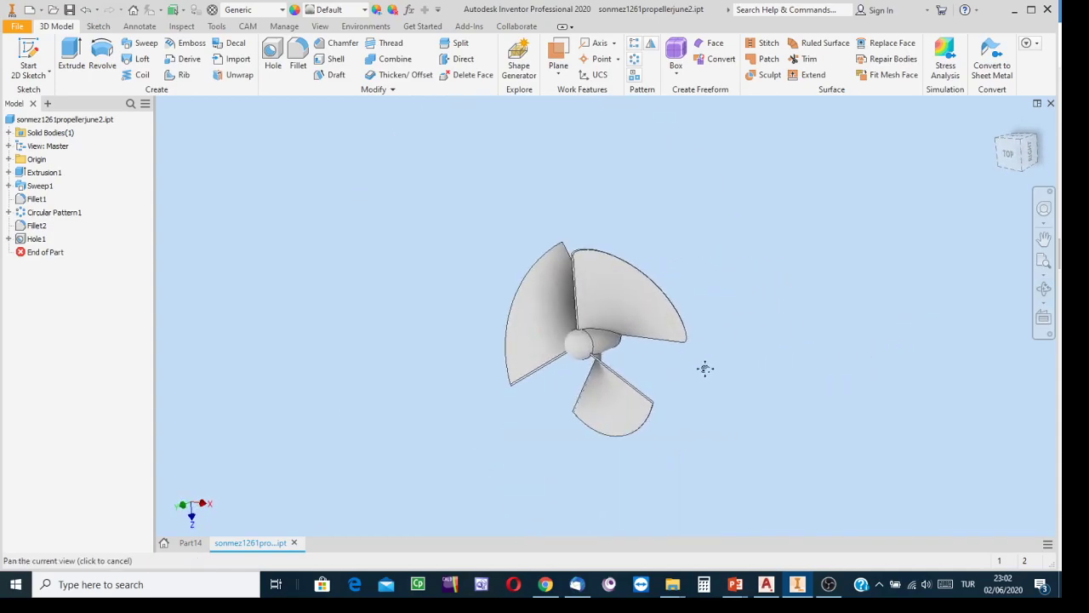
click(214, 10)
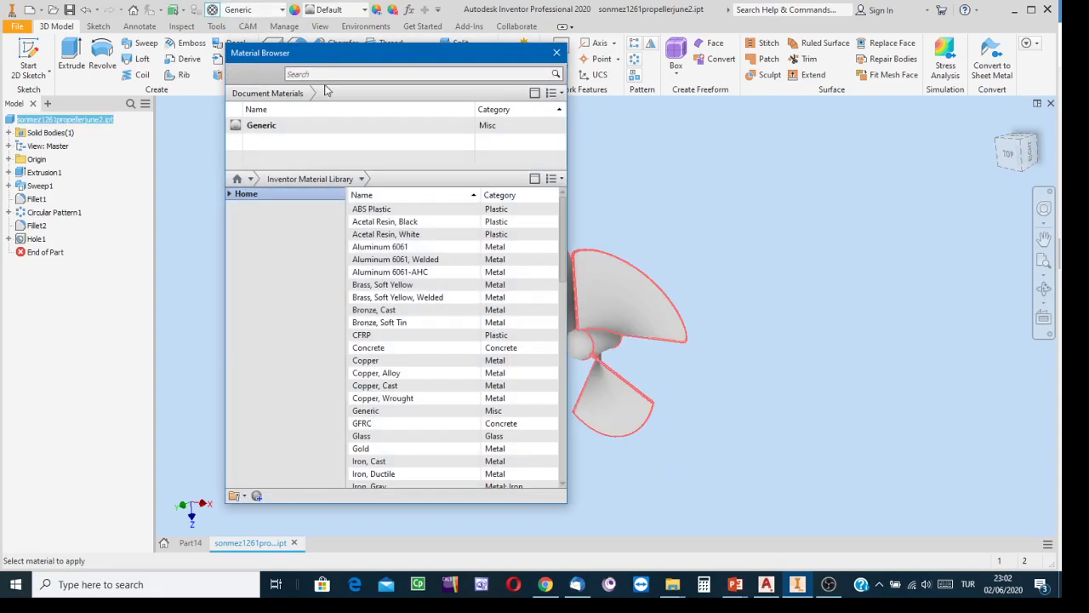
right_click(403, 292)
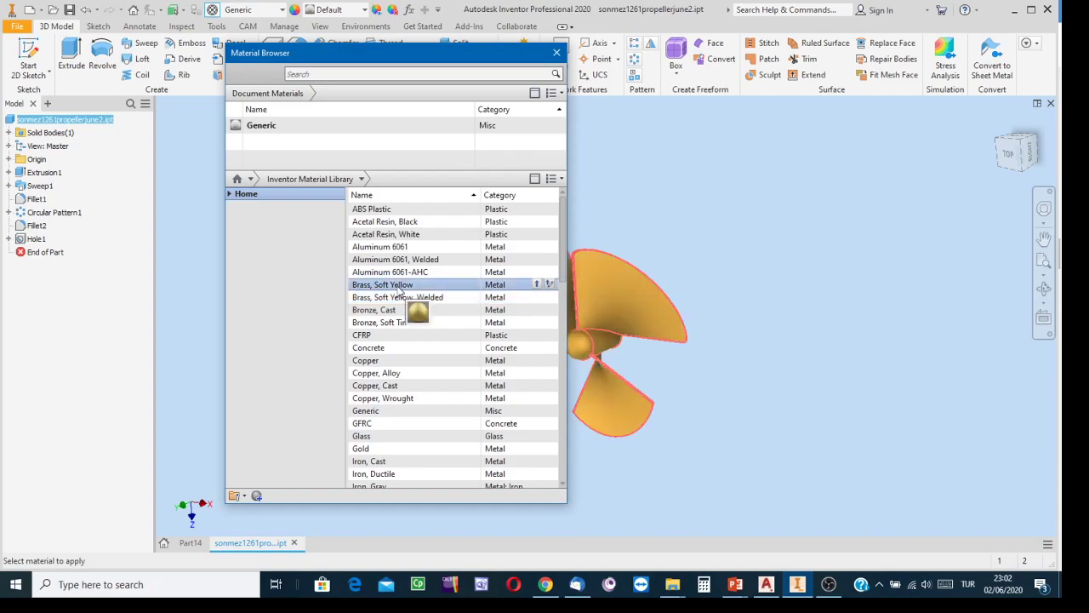
click(446, 296)
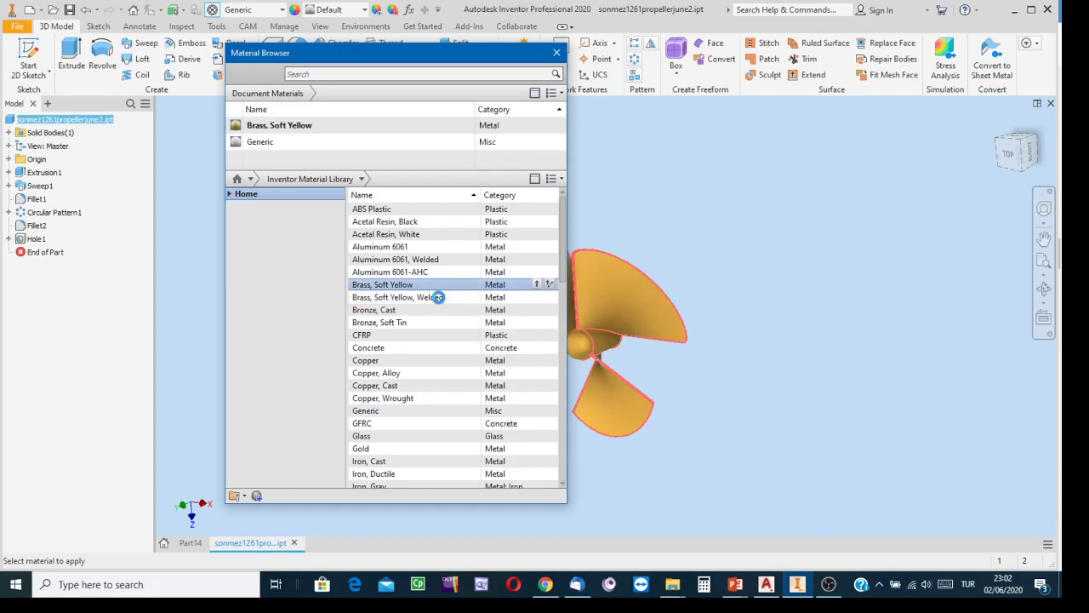
click(557, 53)
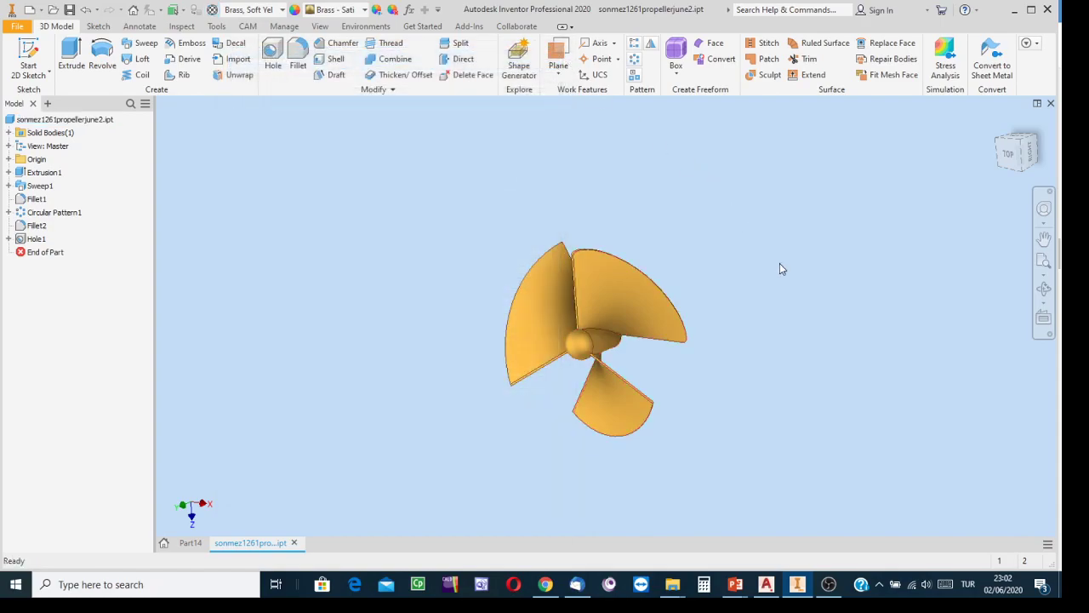
Examine the brass propeller from several sides and check the outer corners of the blades for missing rounding
scroll(775, 289, up, 3)
scroll(945, 288, down, 3)
click(1044, 289)
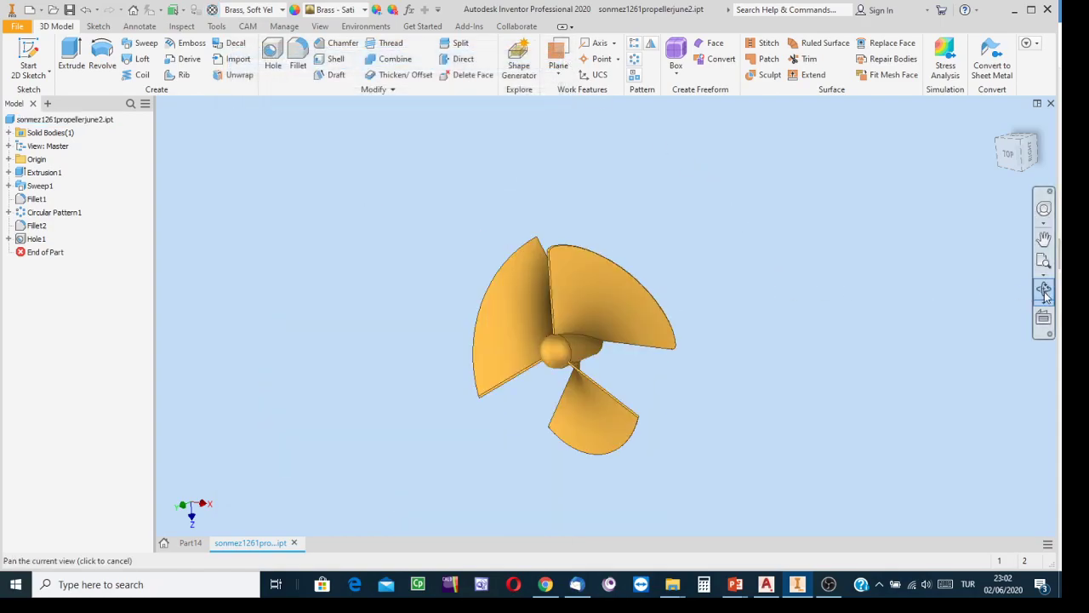
drag(612, 314, 567, 267)
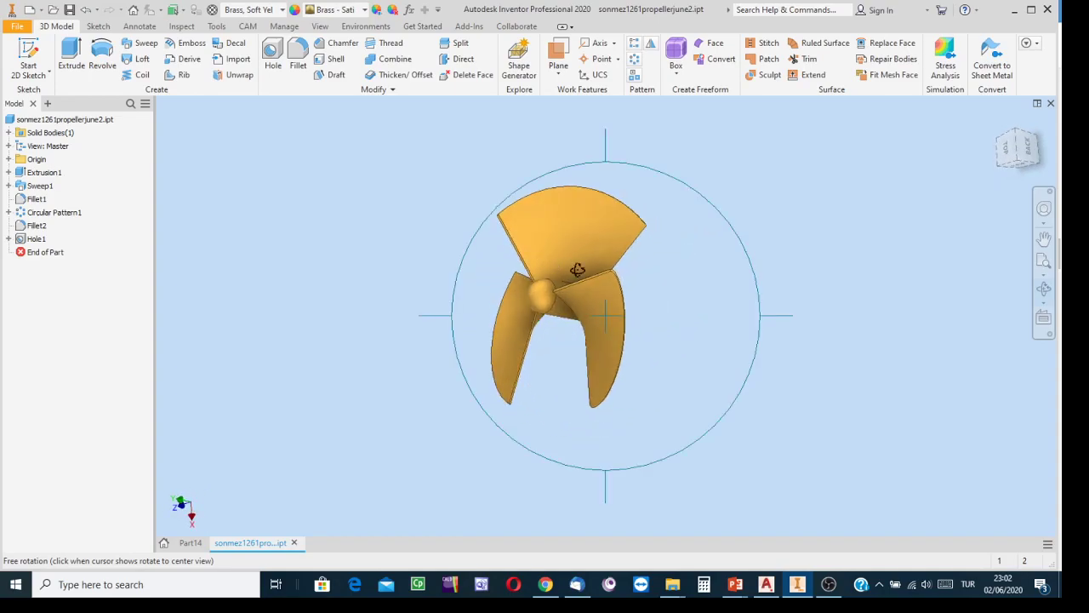
scroll(642, 278, up, 3)
scroll(640, 279, up, 2)
scroll(621, 270, down, 4)
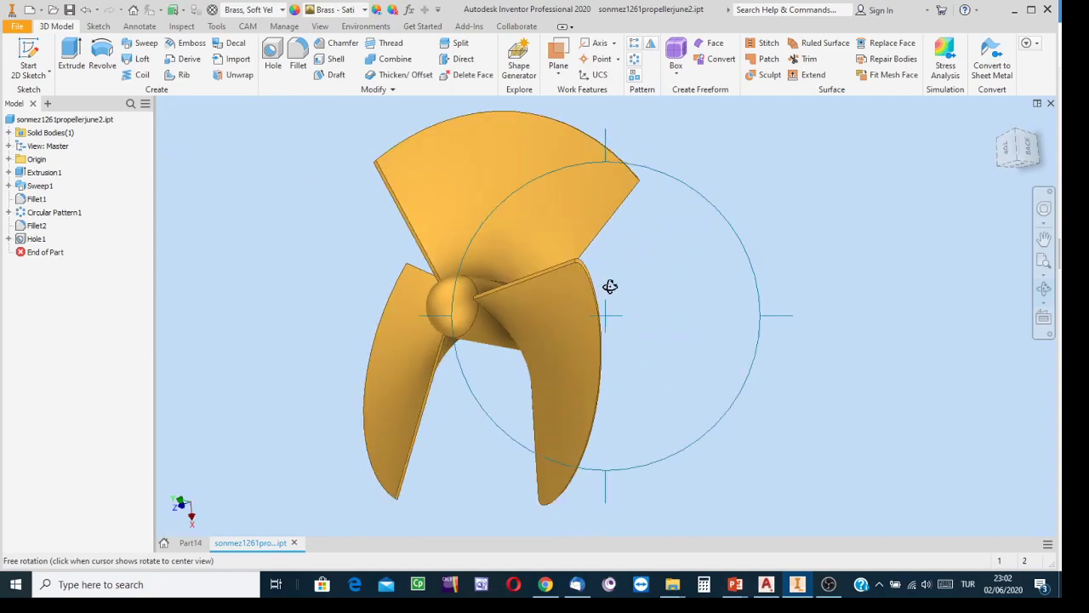
scroll(593, 278, up, 3)
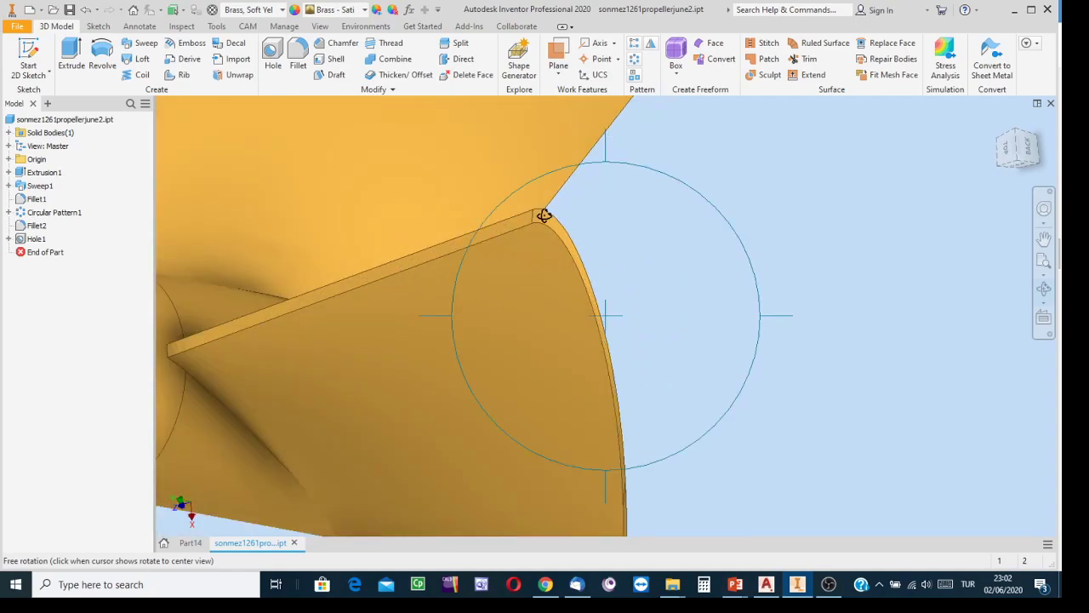
scroll(638, 250, down, 3)
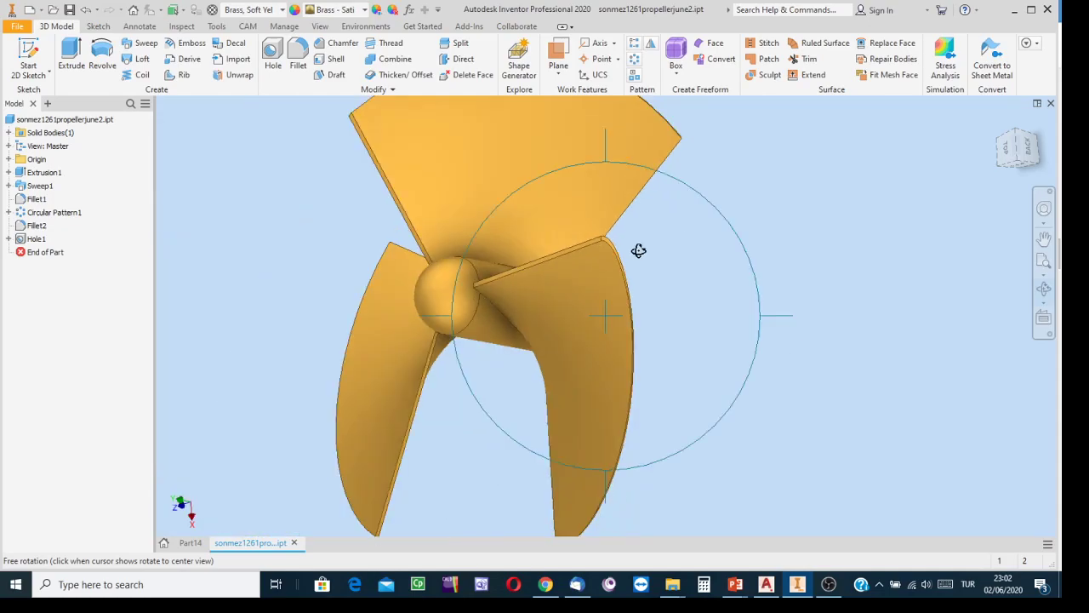
drag(652, 252, 786, 372)
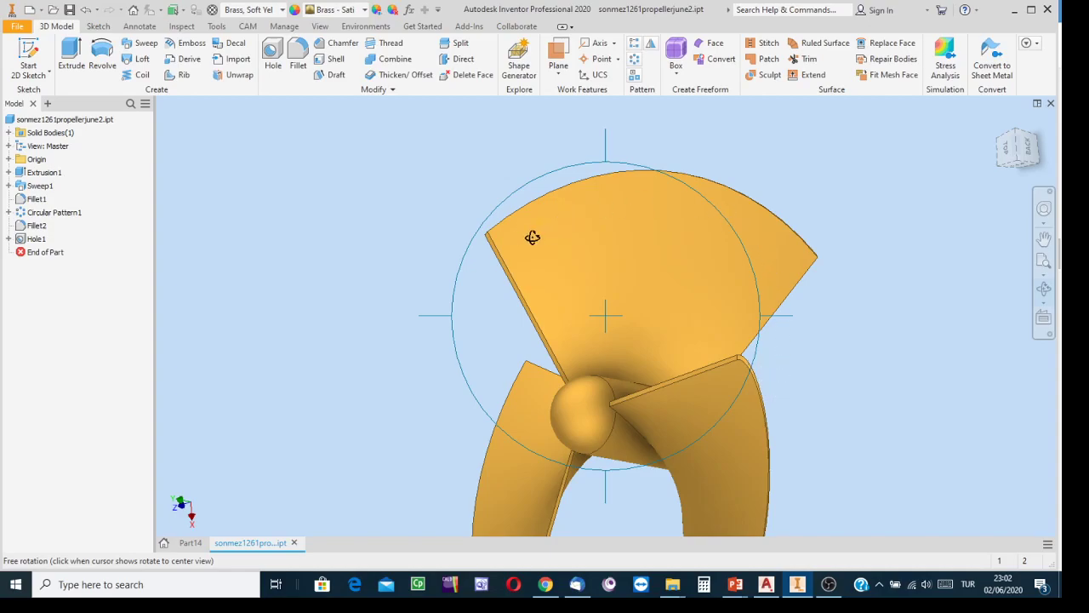
scroll(519, 237, up, 3)
key(Escape)
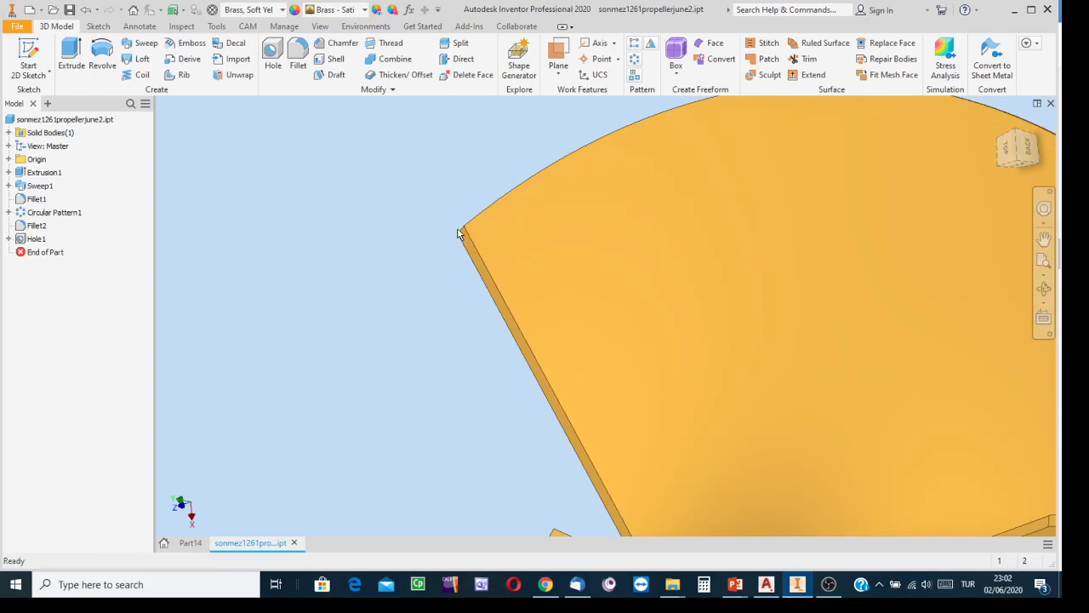
scroll(460, 239, down, 4)
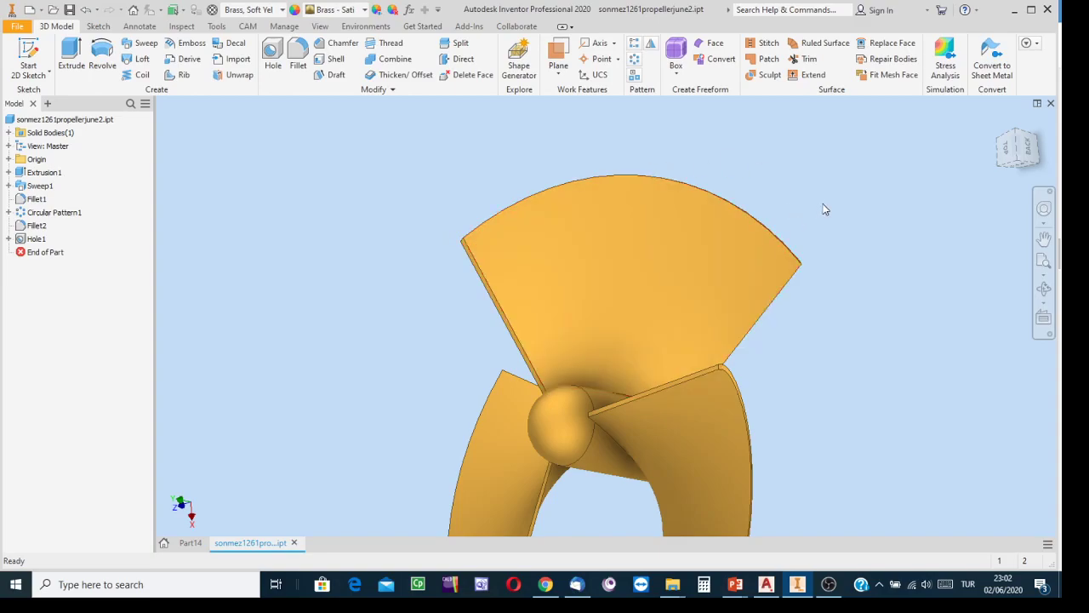
Start a constant 20 mm fillet on the short edge at one outer corner of the unrounded upper blade
click(300, 54)
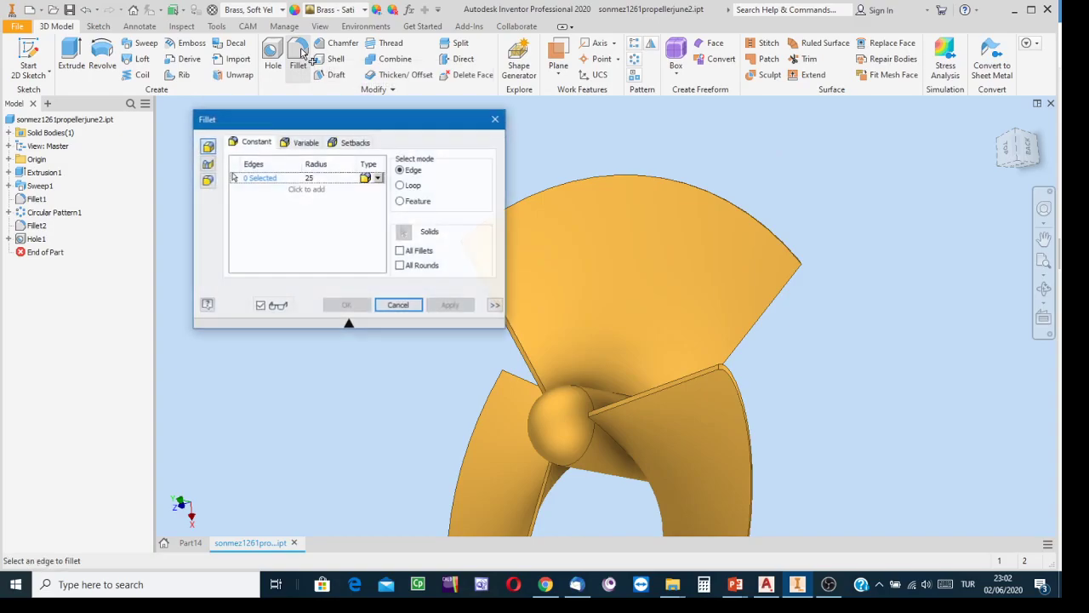
click(313, 178)
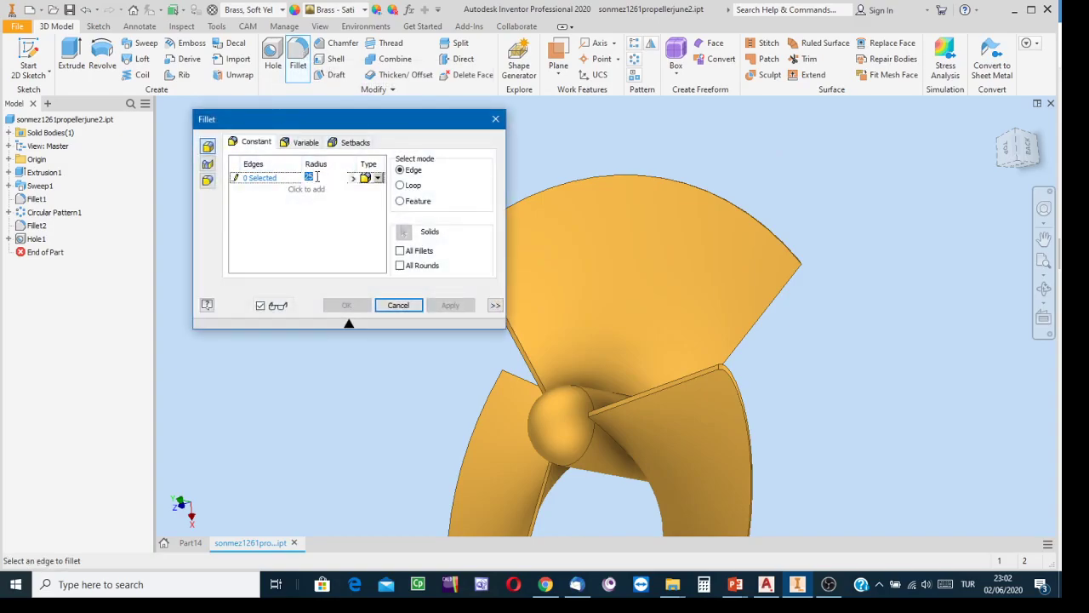
text(20)
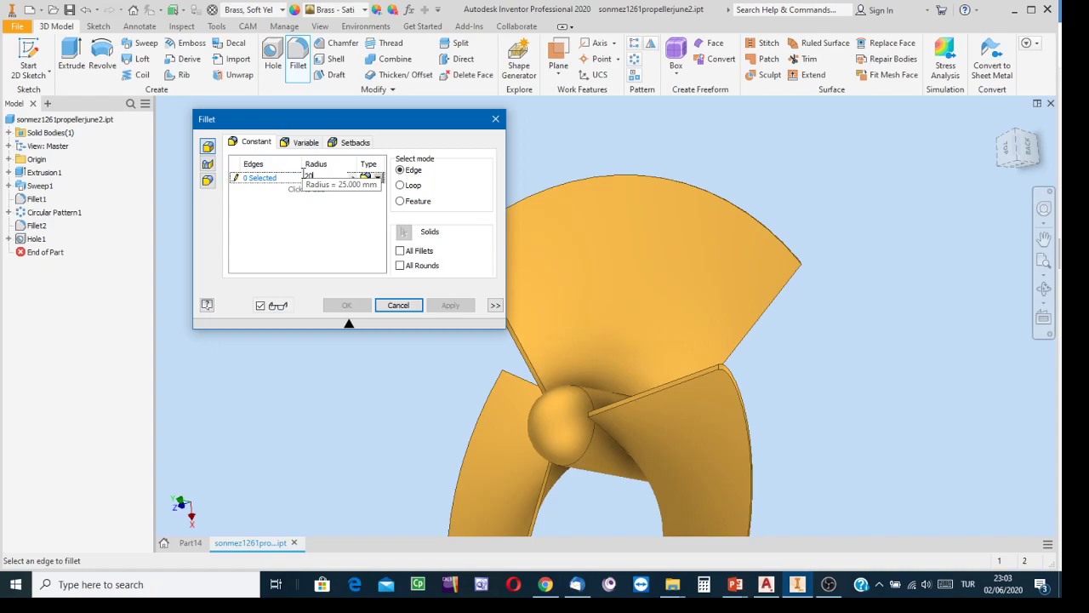
middle_drag(802, 207, 904, 180)
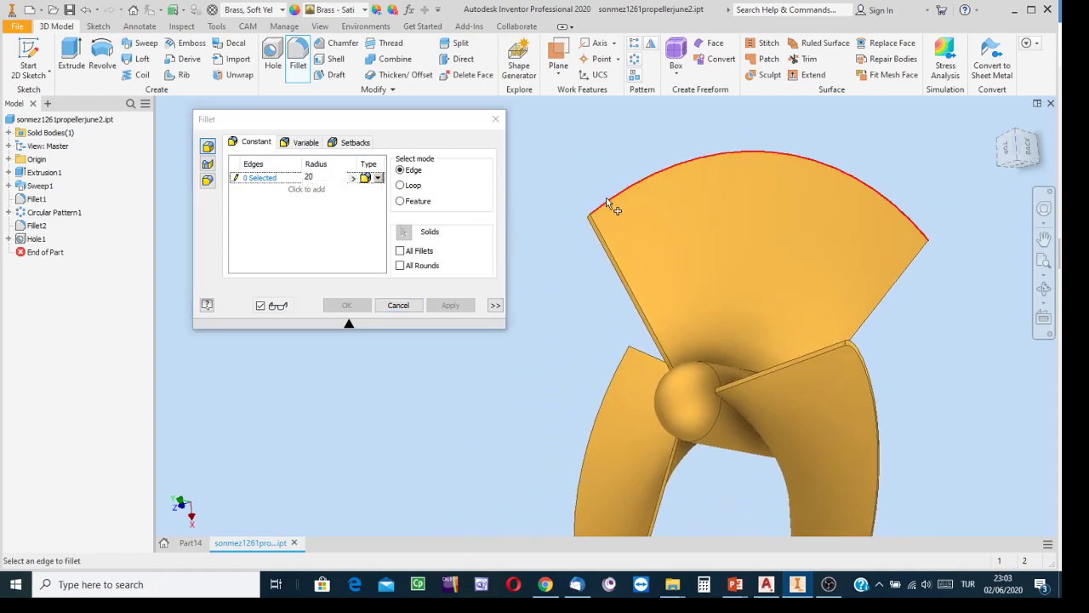
scroll(592, 217, up, 3)
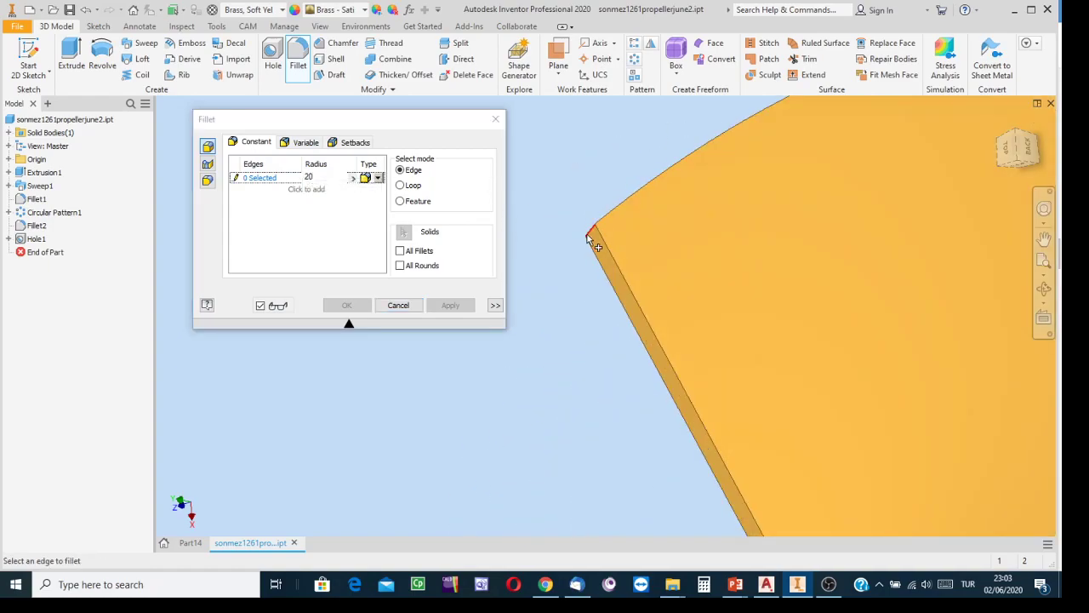
click(593, 236)
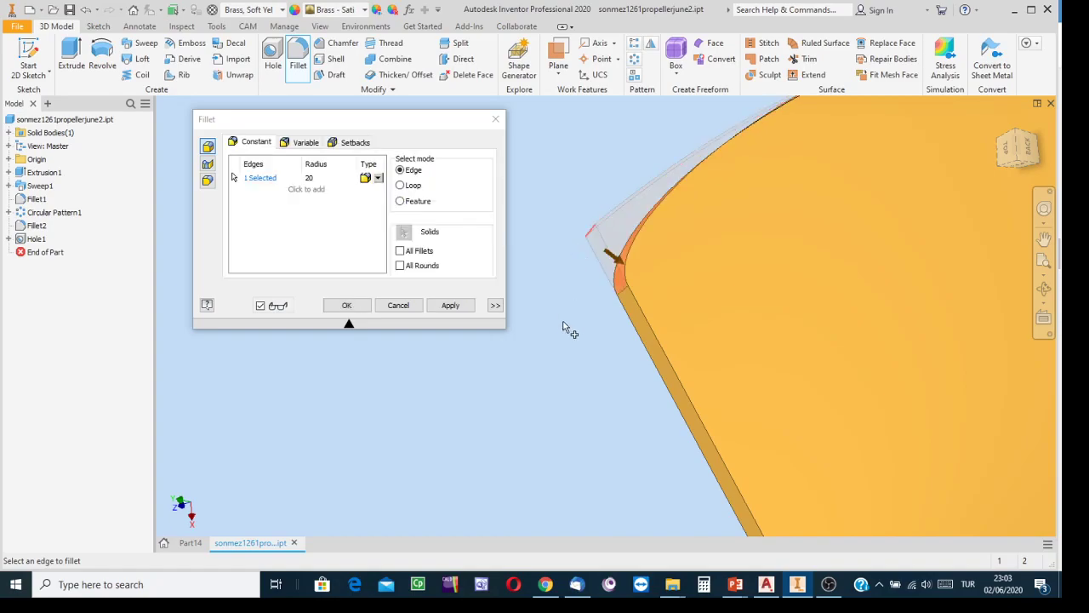
Add the short edge at the same blade's opposite outer corner and apply the fillet to both corners
scroll(577, 340, down, 3)
scroll(863, 382, up, 2)
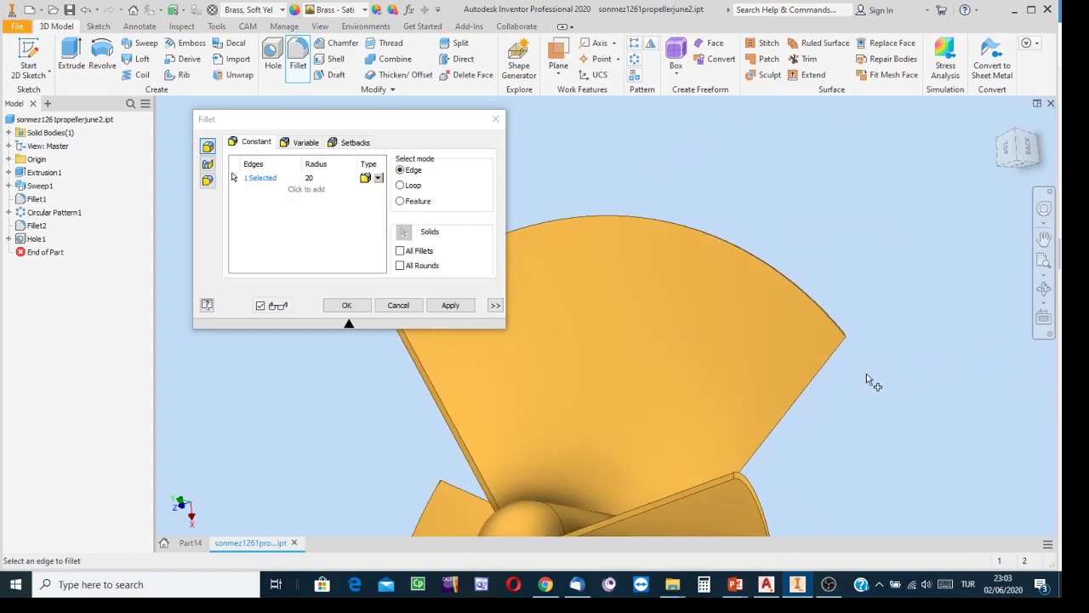
scroll(868, 349, up, 2)
scroll(862, 345, up, 1)
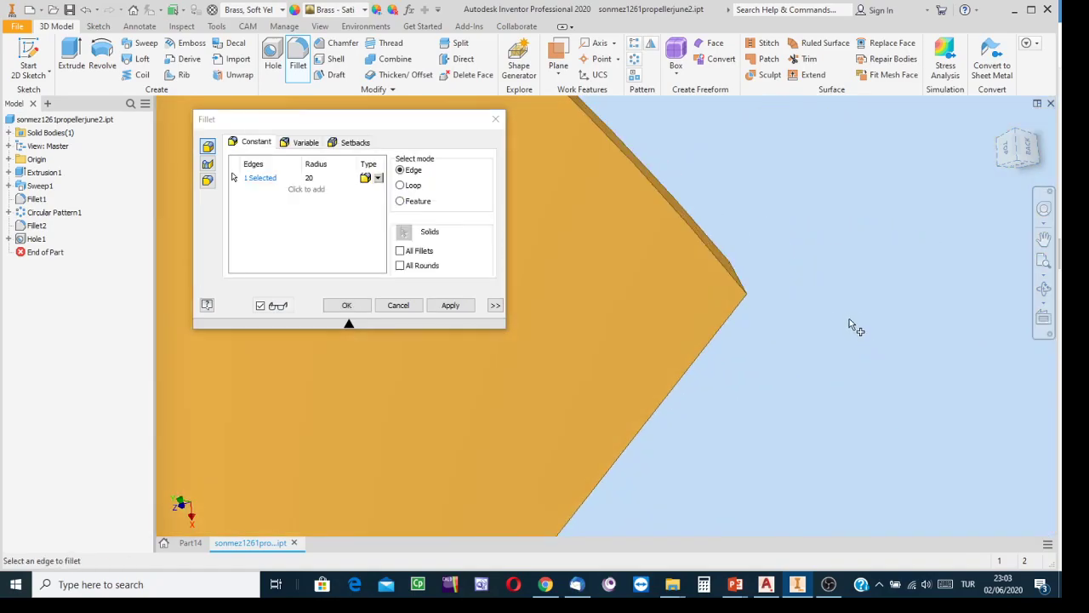
click(748, 289)
scroll(800, 308, down, 5)
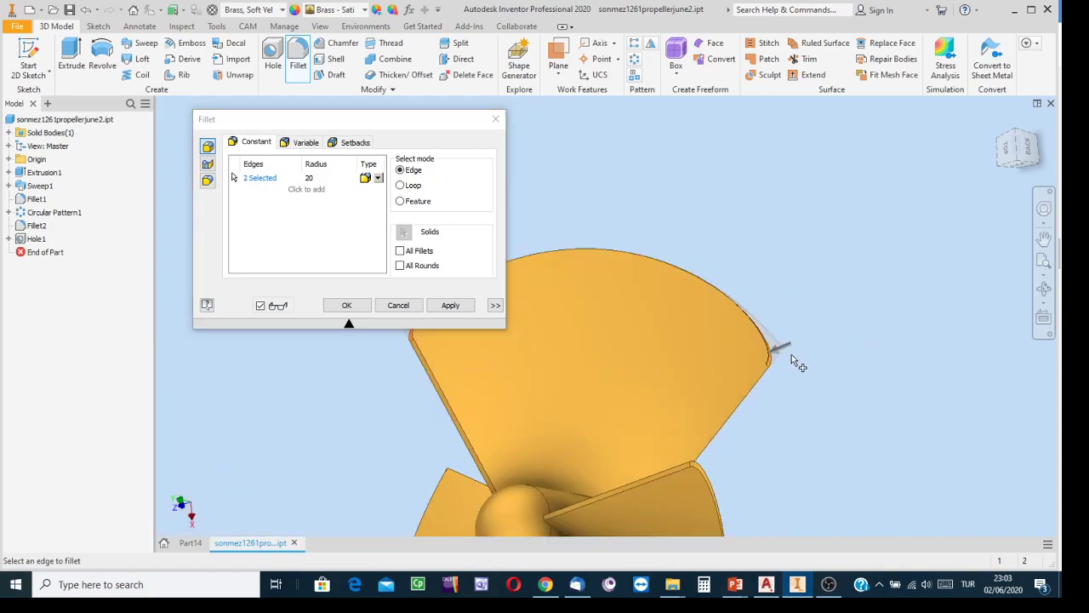
middle_drag(822, 372, 876, 172)
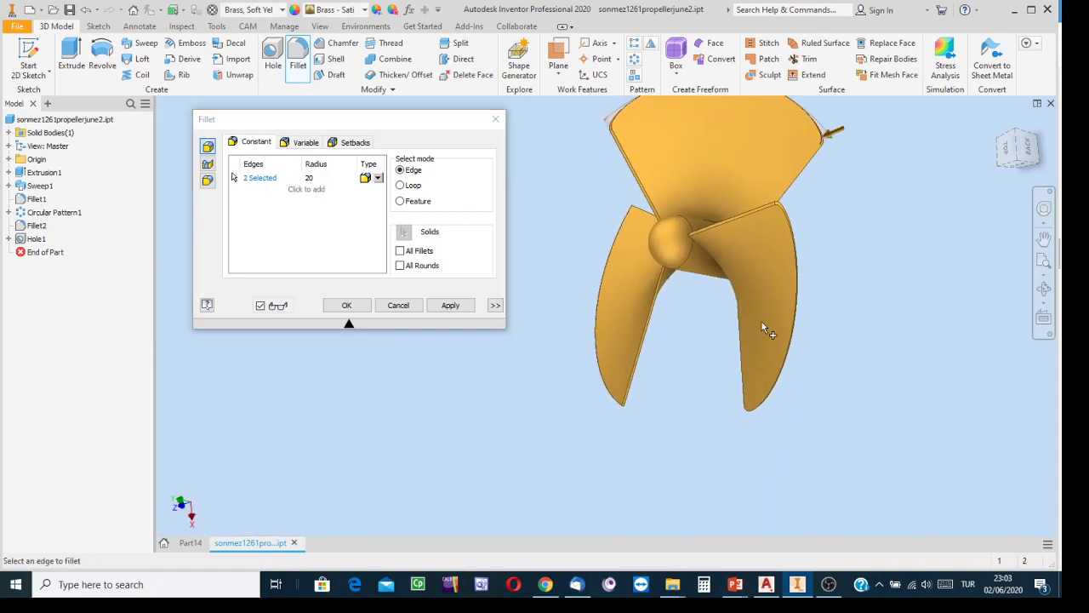
click(450, 304)
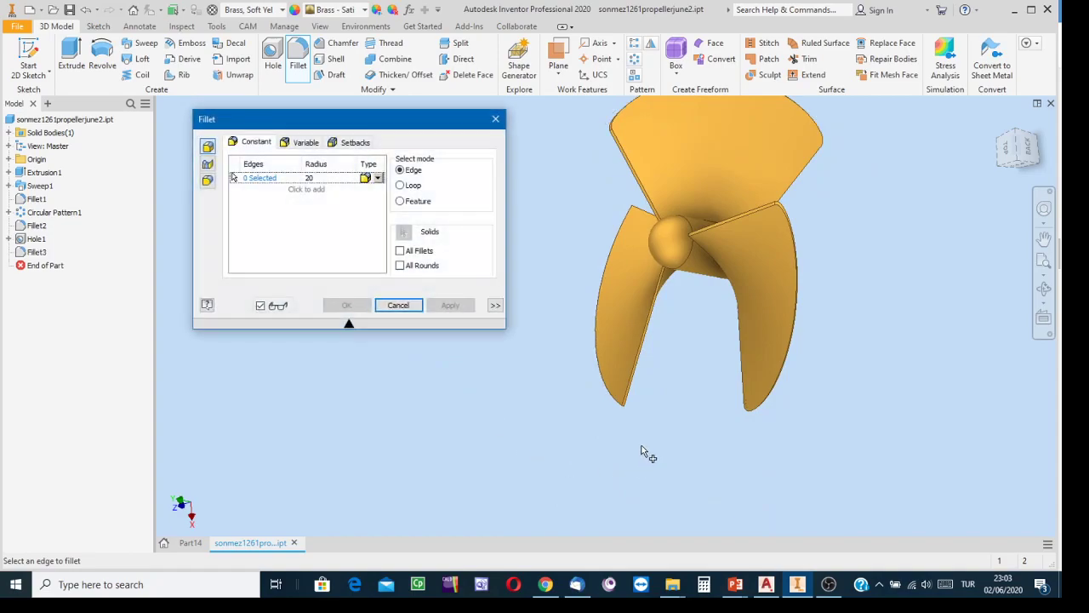
Select the short edge at one outer corner of the remaining unrounded blade for the constant 20 mm fillet
scroll(644, 445, up, 5)
middle_drag(633, 372, 829, 448)
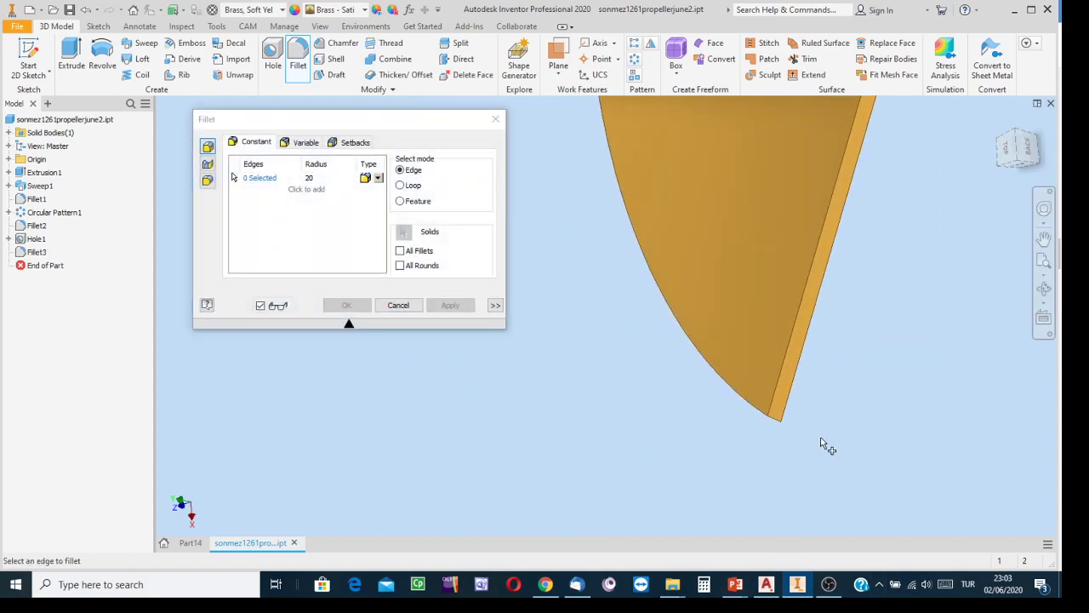
scroll(749, 535, up, 2)
scroll(744, 513, up, 1)
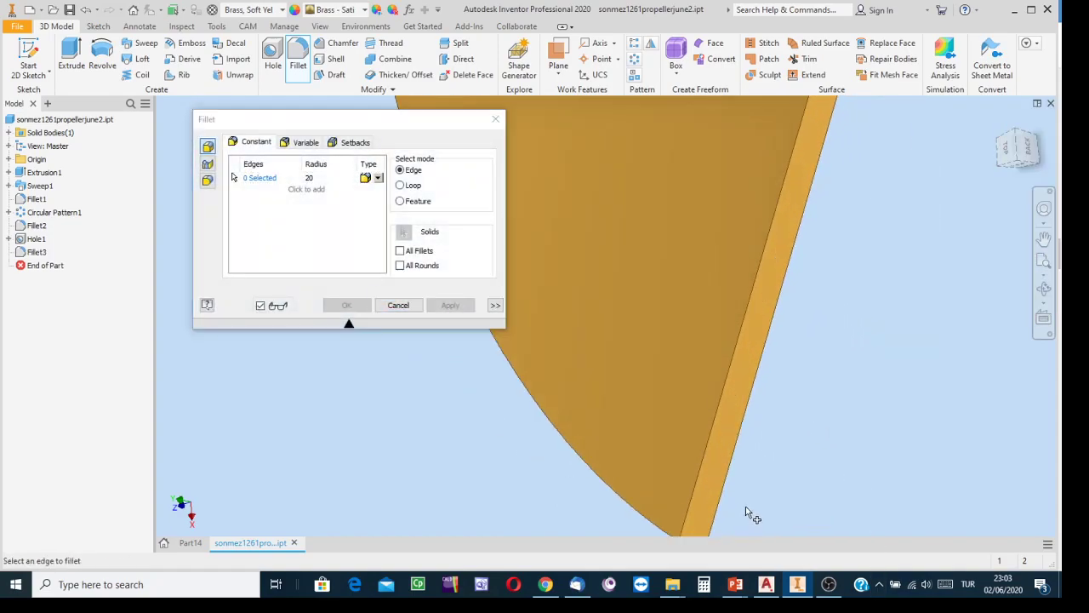
middle_drag(753, 505, 784, 381)
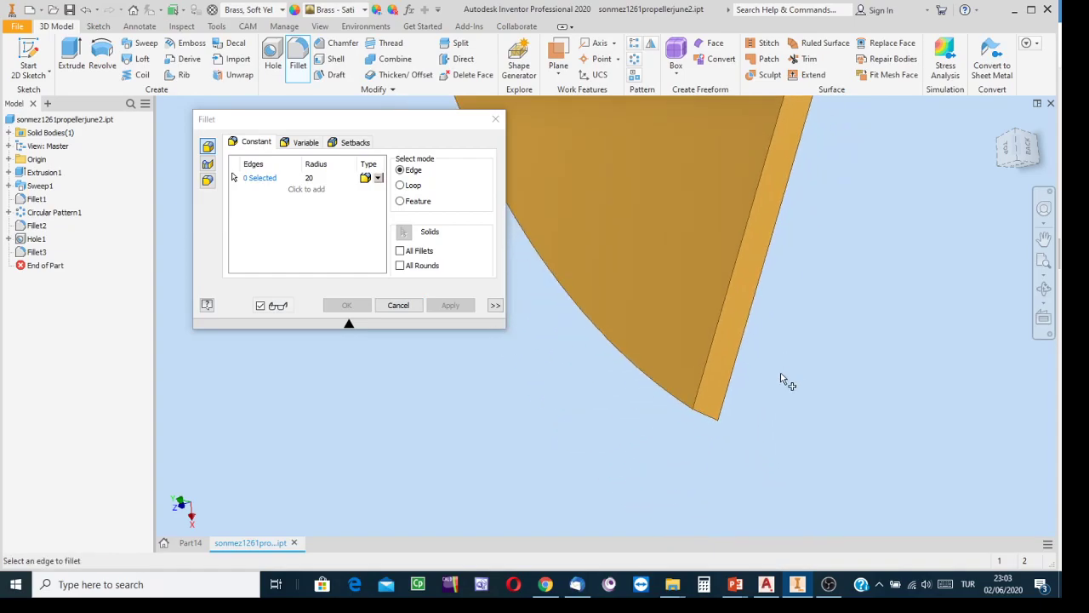
click(707, 417)
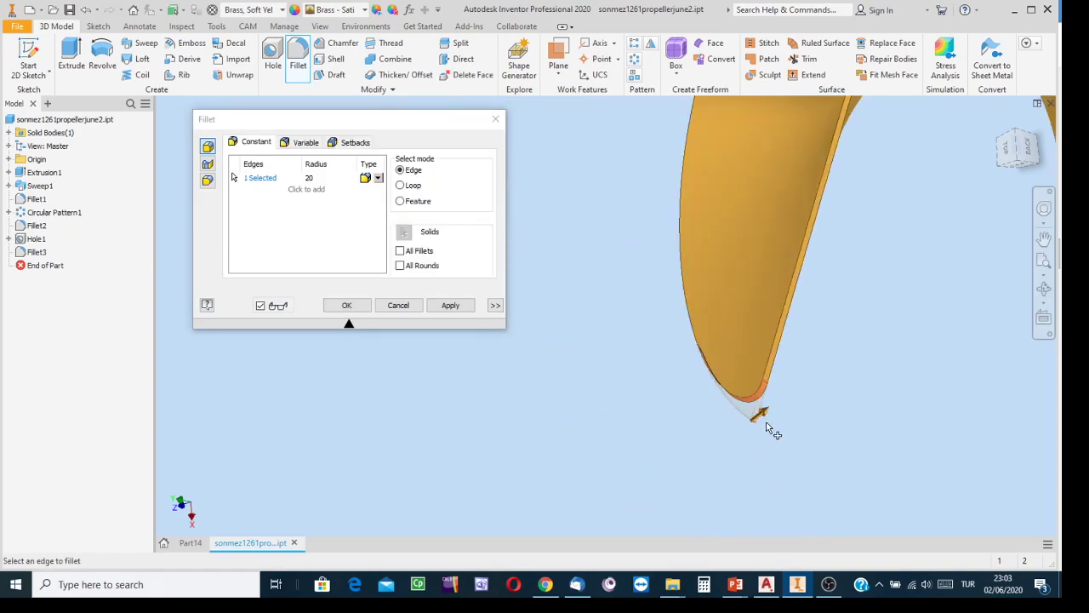
Add the short edge at the opposite outer corner of that last blade and complete the 20 mm fillet
scroll(749, 486, down, 1)
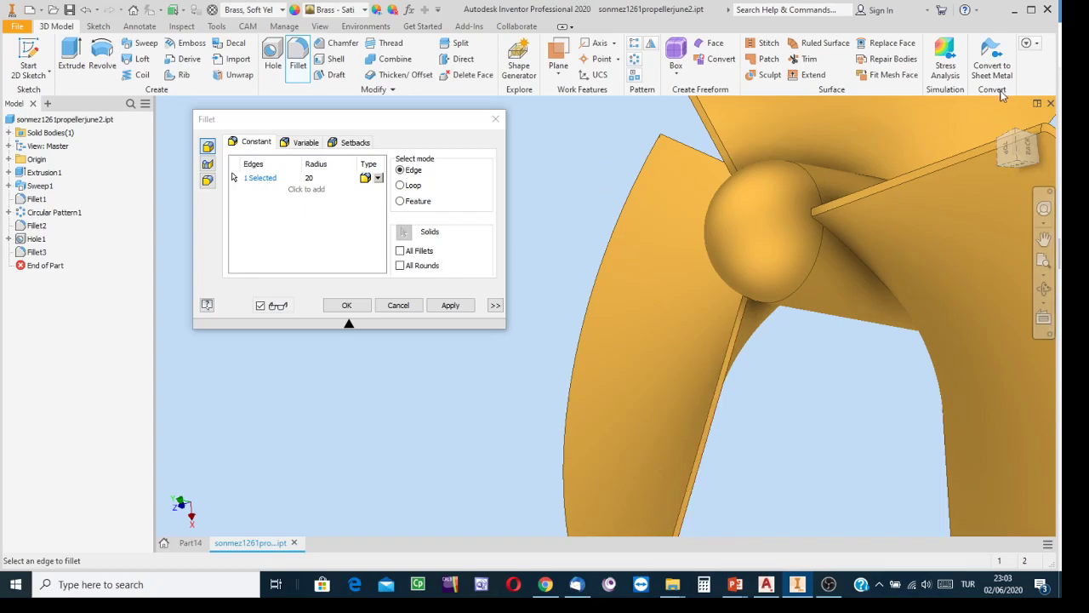
click(1015, 134)
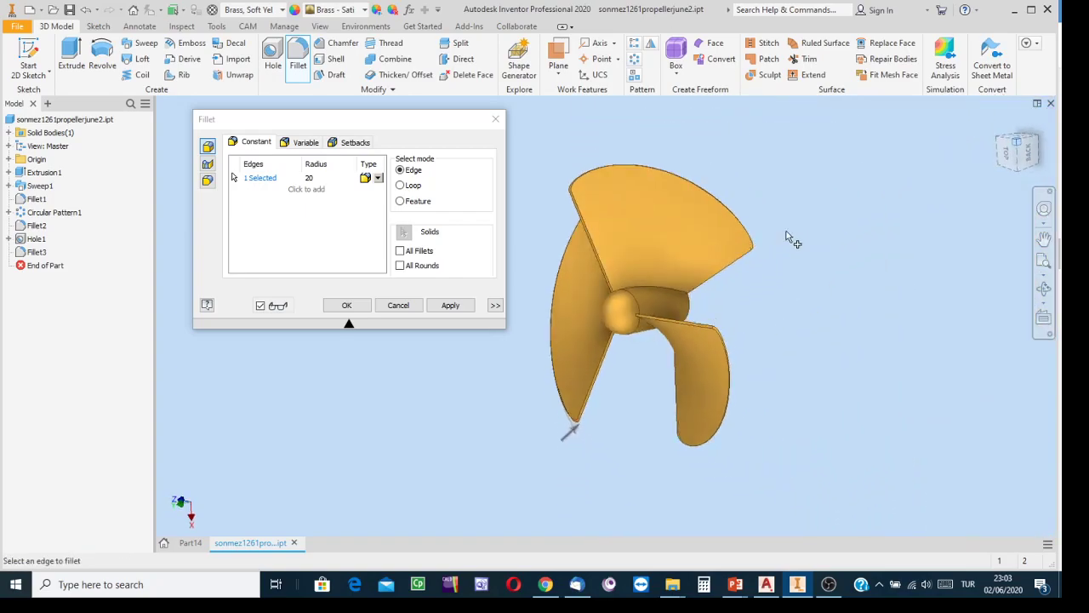
click(998, 141)
scroll(526, 292, down, 5)
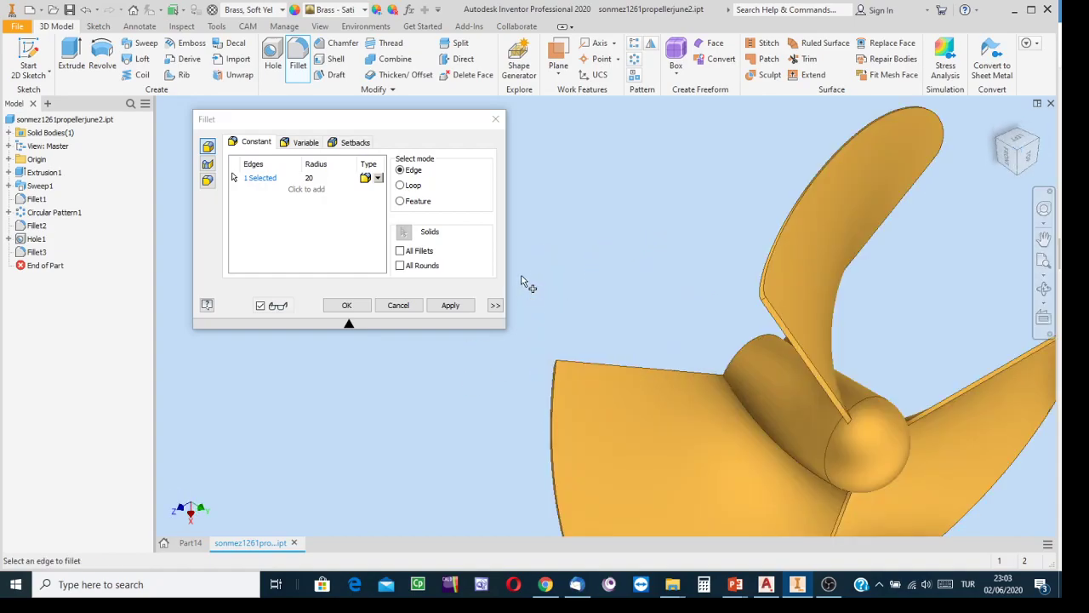
middle_drag(711, 349, 595, 228)
click(1045, 290)
drag(693, 343, 757, 335)
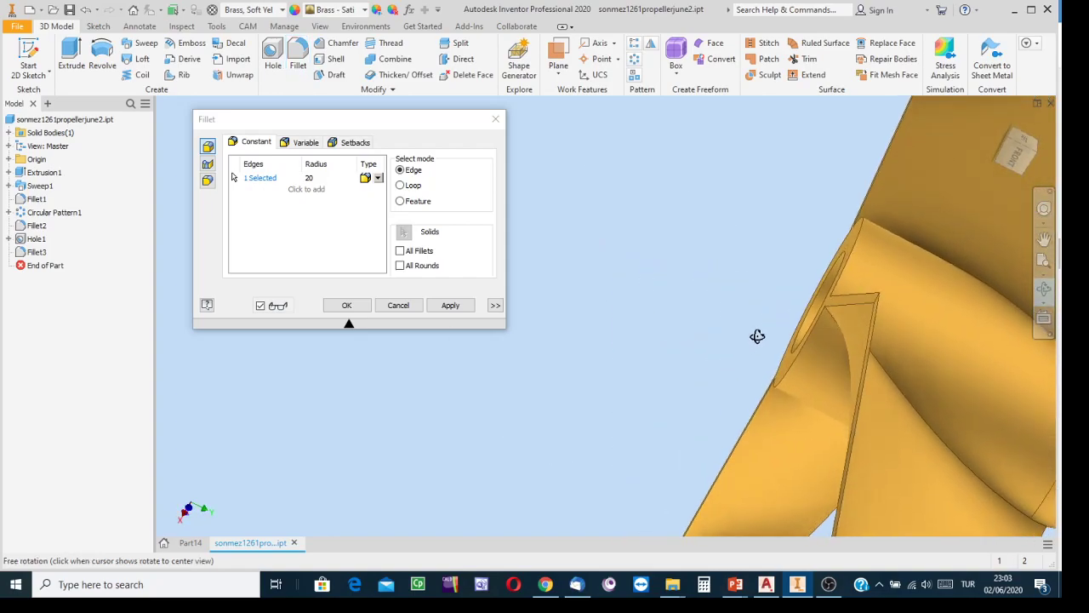
scroll(850, 338, down, 5)
key(Escape)
click(944, 197)
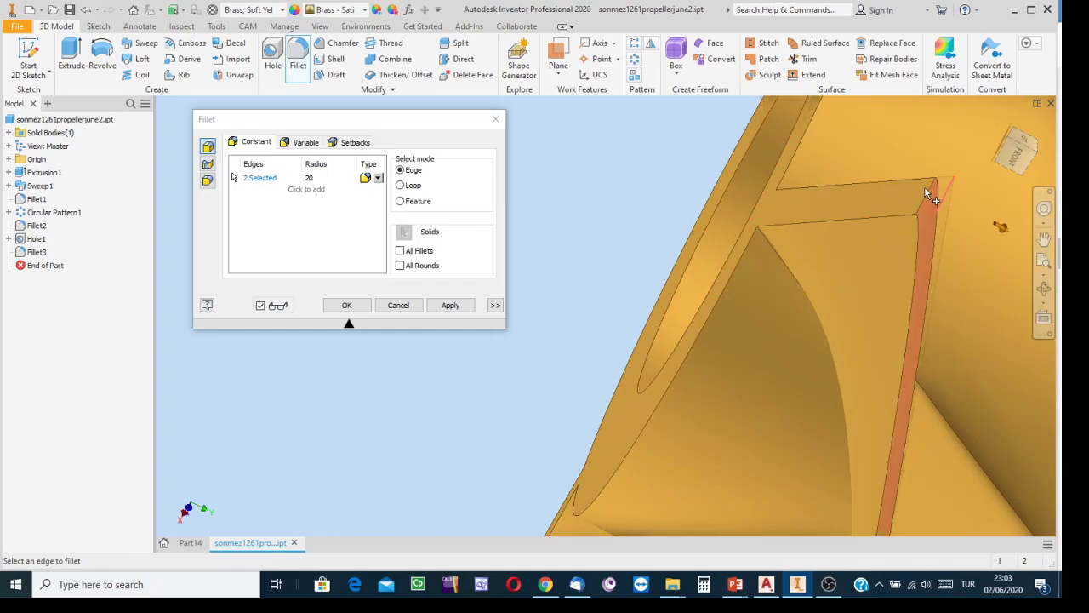
scroll(702, 281, up, 5)
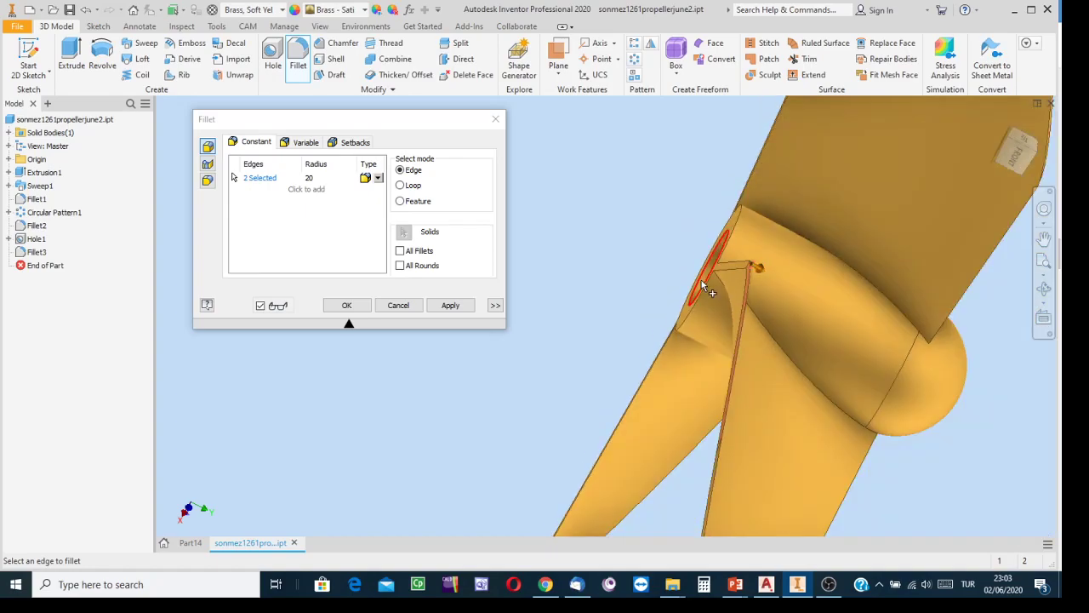
middle_drag(627, 267, 608, 111)
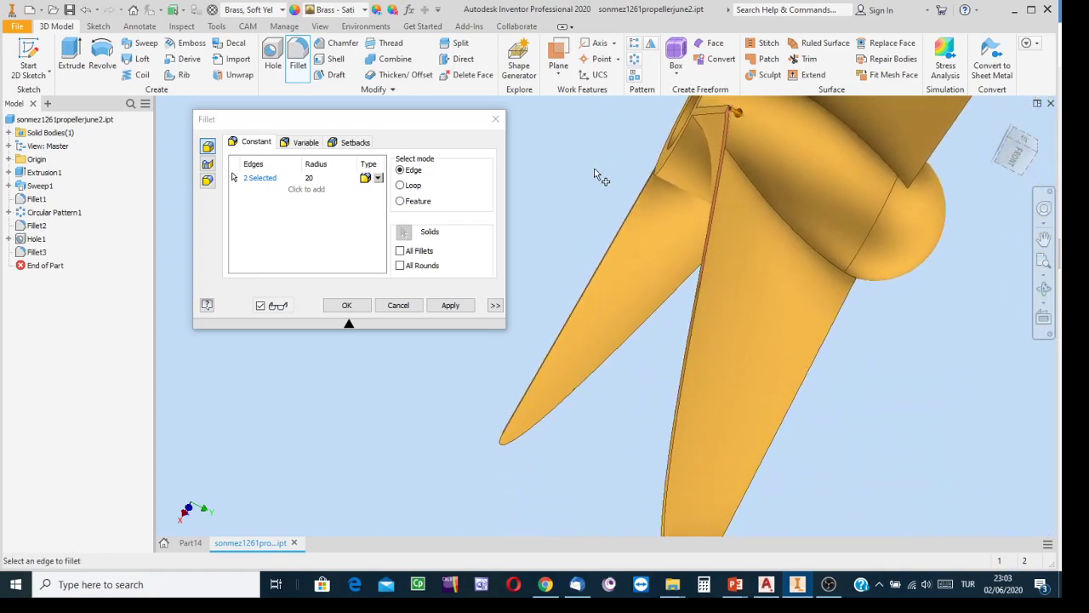
scroll(594, 222, up, 3)
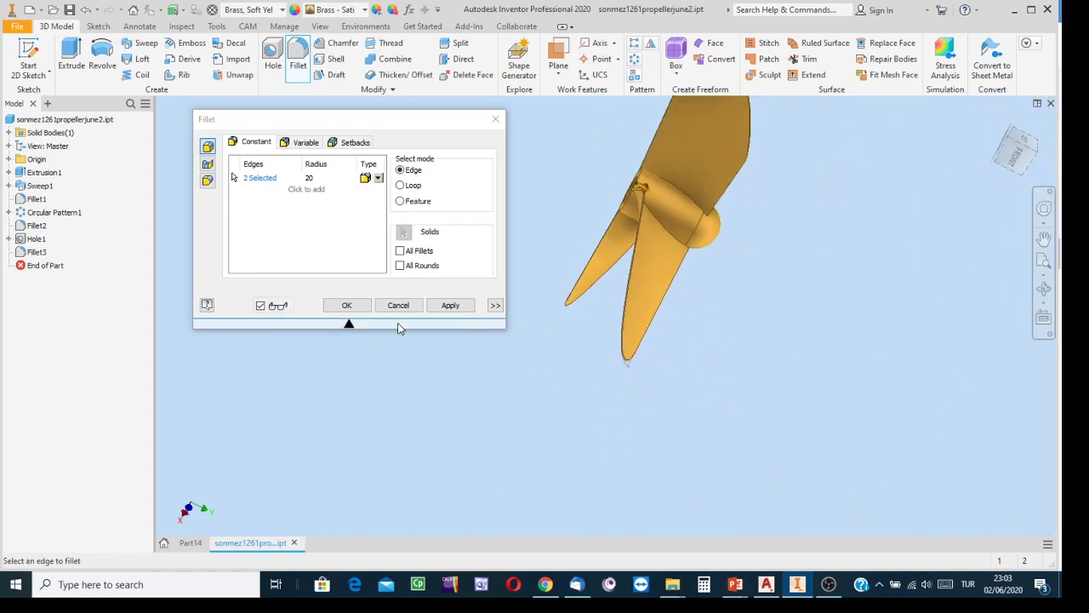
click(344, 305)
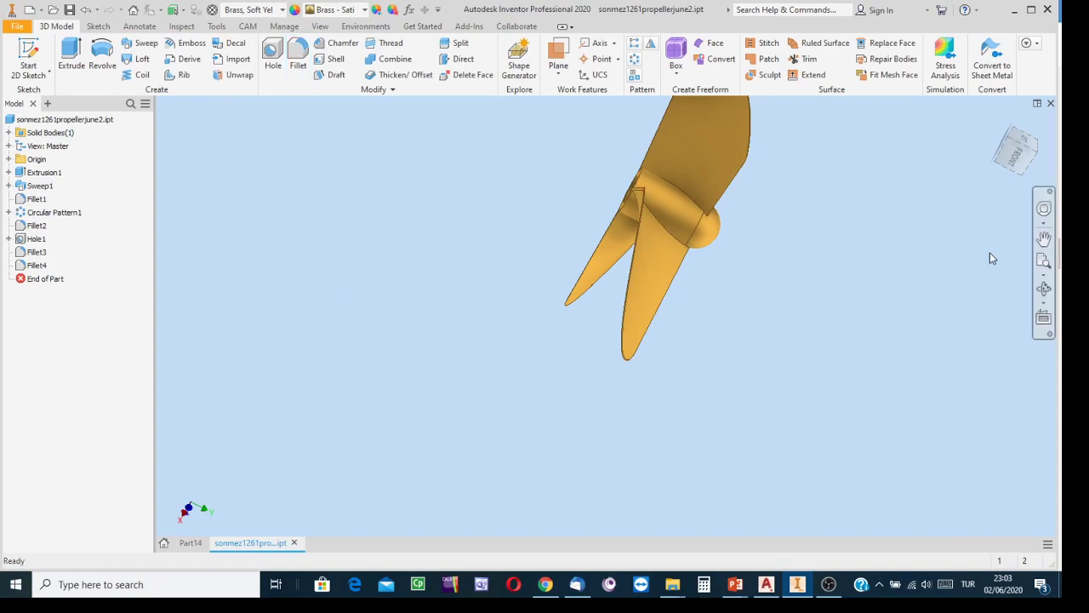
Examine the finished propeller from several sides, checking the rounded blade corners and the hub
click(1044, 288)
drag(741, 297, 483, 332)
key(Escape)
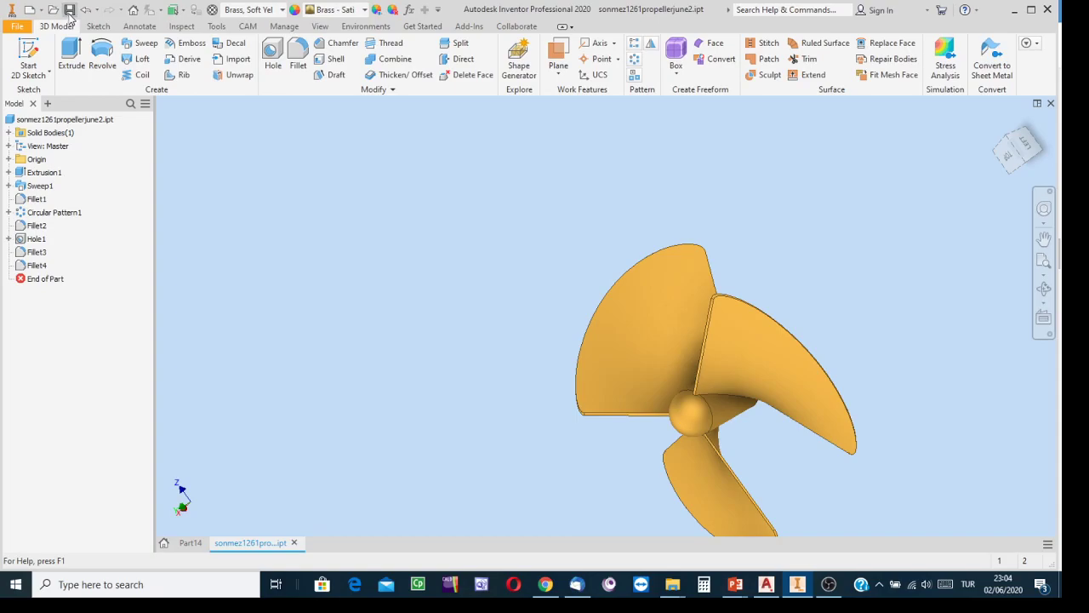
middle_drag(855, 355, 667, 200)
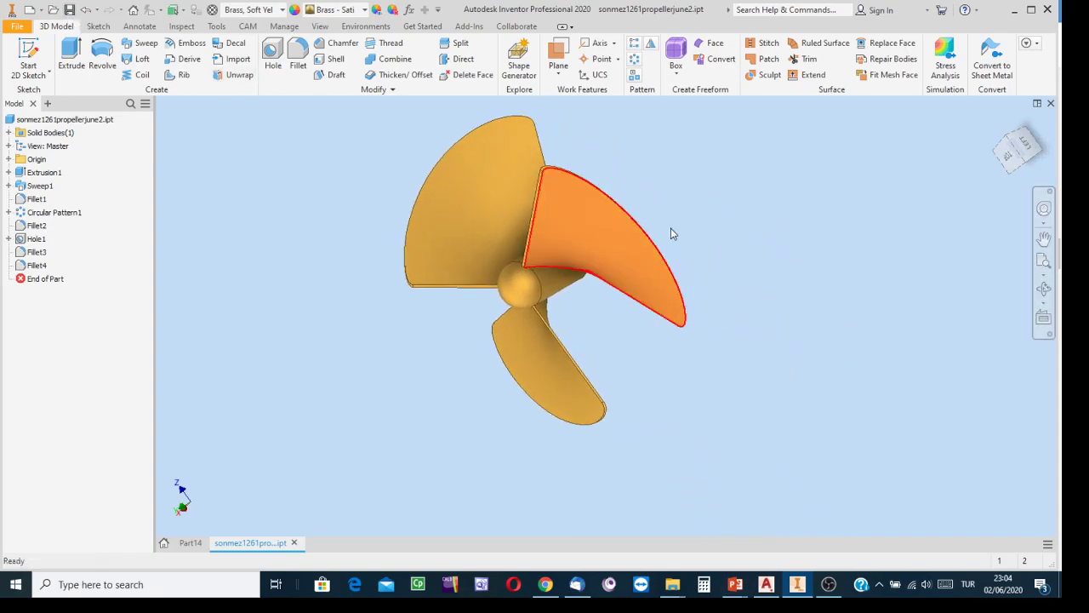
click(1044, 289)
mouse_move(614, 305)
mouse_down()
mouse_move(703, 258)
mouse_move(834, 277)
mouse_move(809, 222)
mouse_move(547, 182)
mouse_move(452, 227)
mouse_move(369, 194)
mouse_move(579, 216)
mouse_move(603, 299)
mouse_move(618, 303)
mouse_up()
key(Escape)
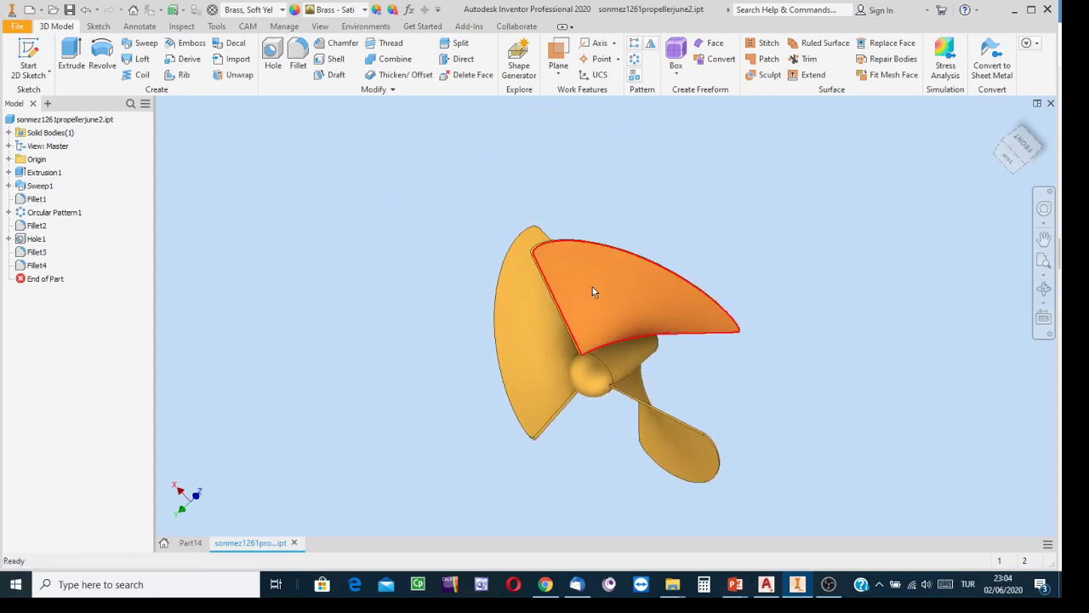
click(65, 119)
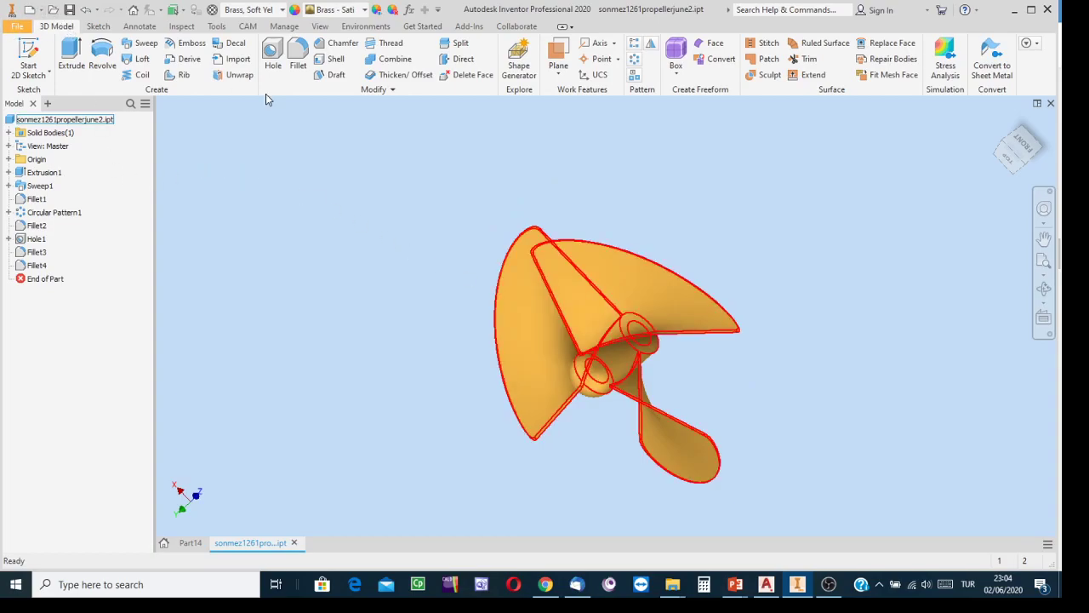
click(319, 135)
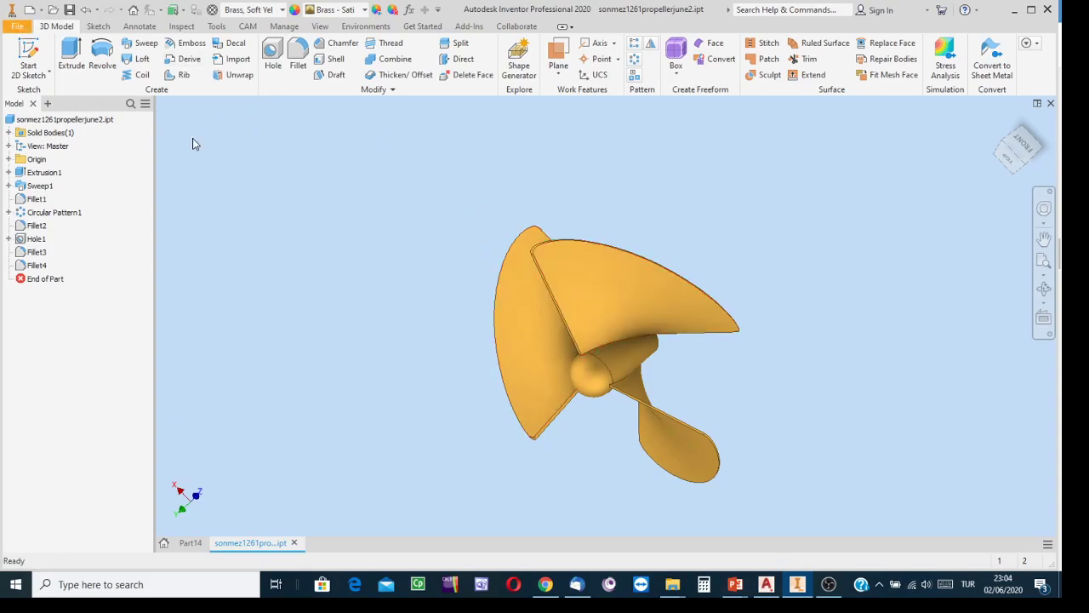
click(1044, 288)
drag(570, 323, 989, 260)
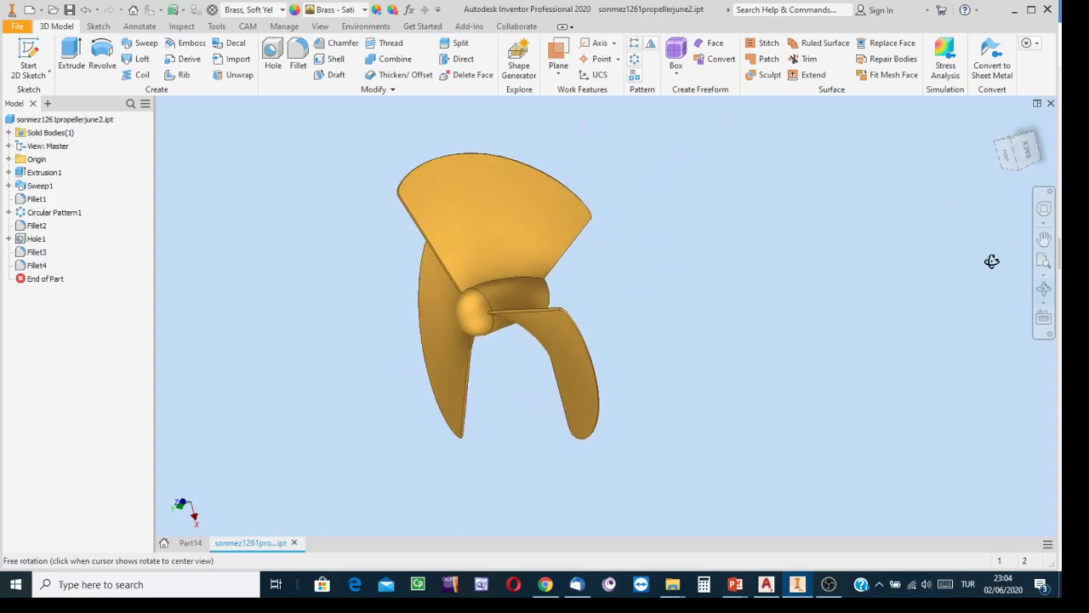
key(Escape)
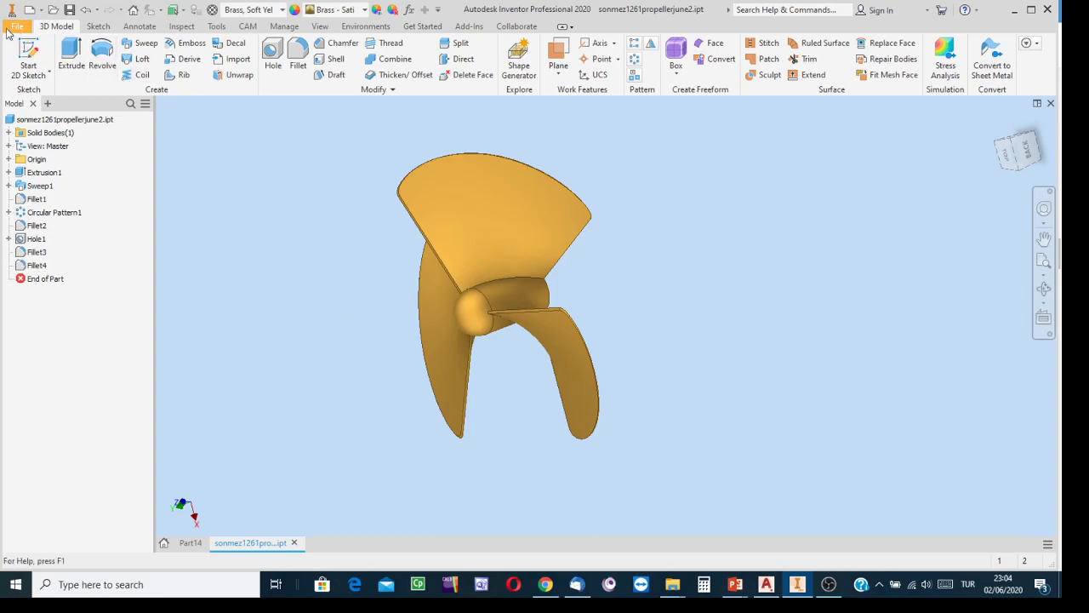
Create a new assembly from the metric Standard (mm).iam template
click(28, 11)
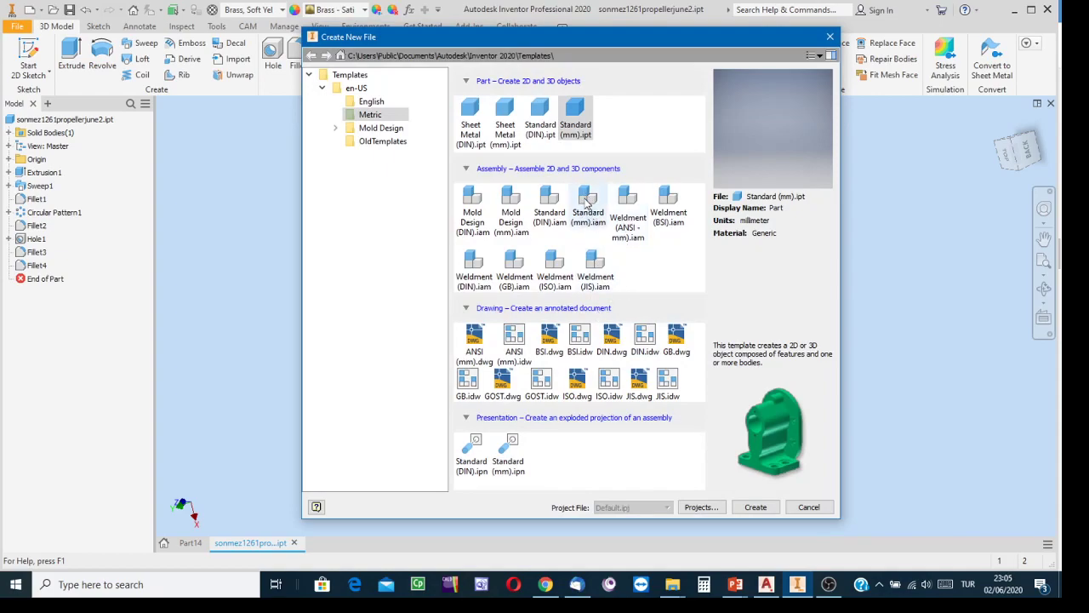
click(588, 200)
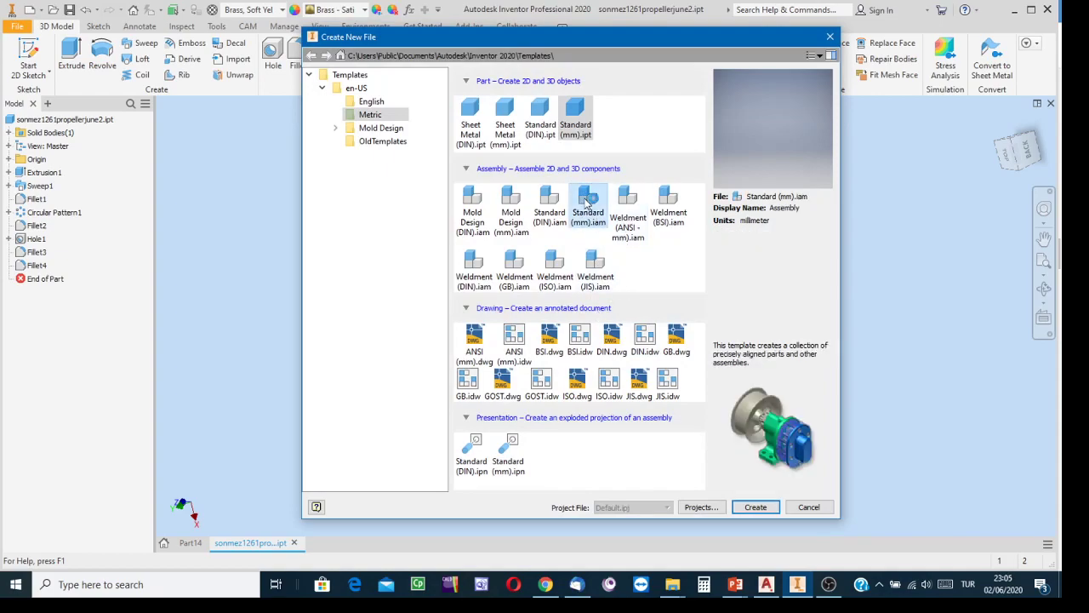
click(755, 508)
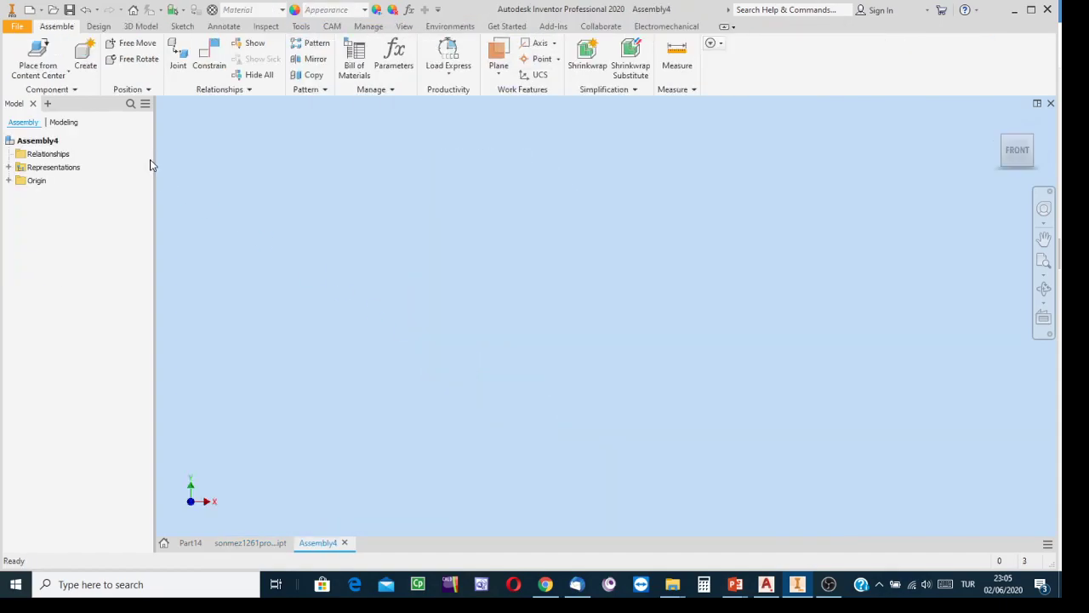
Save the new assembly in the CW folder under the name "ppropeller and shaft"
click(17, 26)
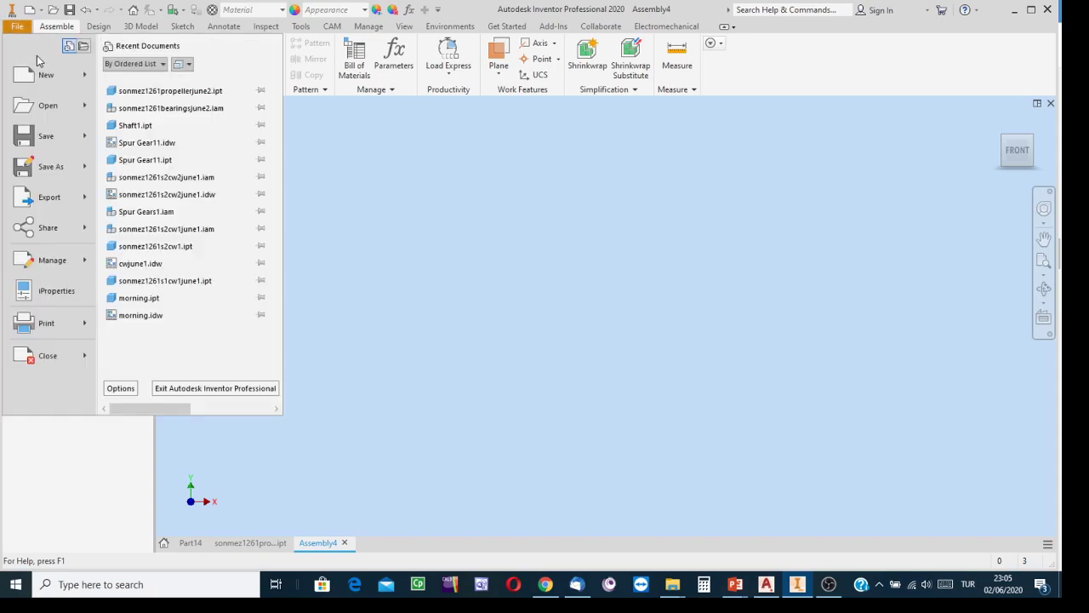
mouse_move(55, 173)
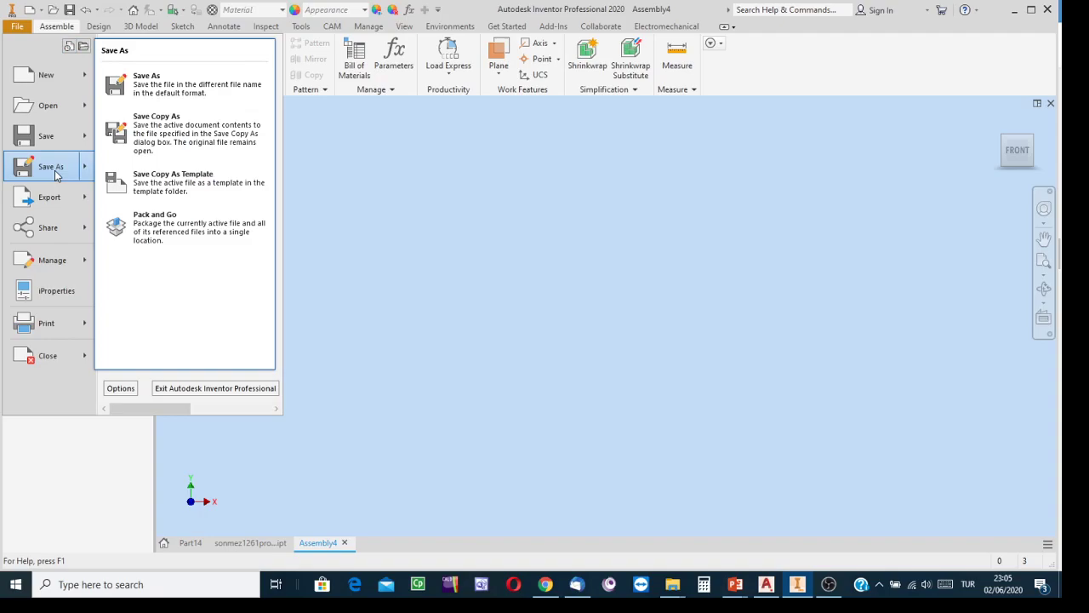
click(51, 167)
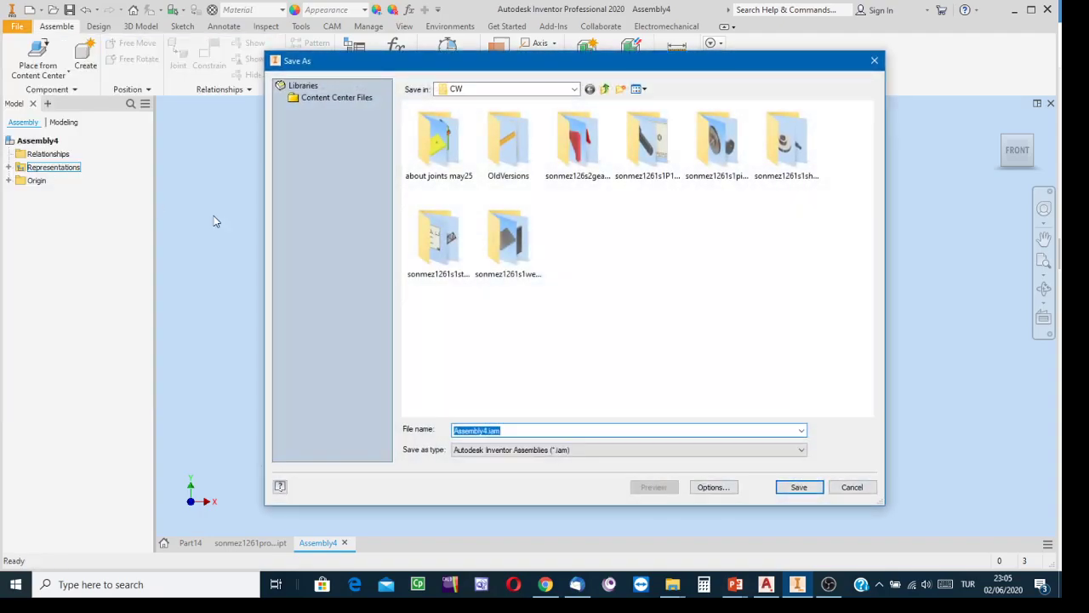
click(574, 89)
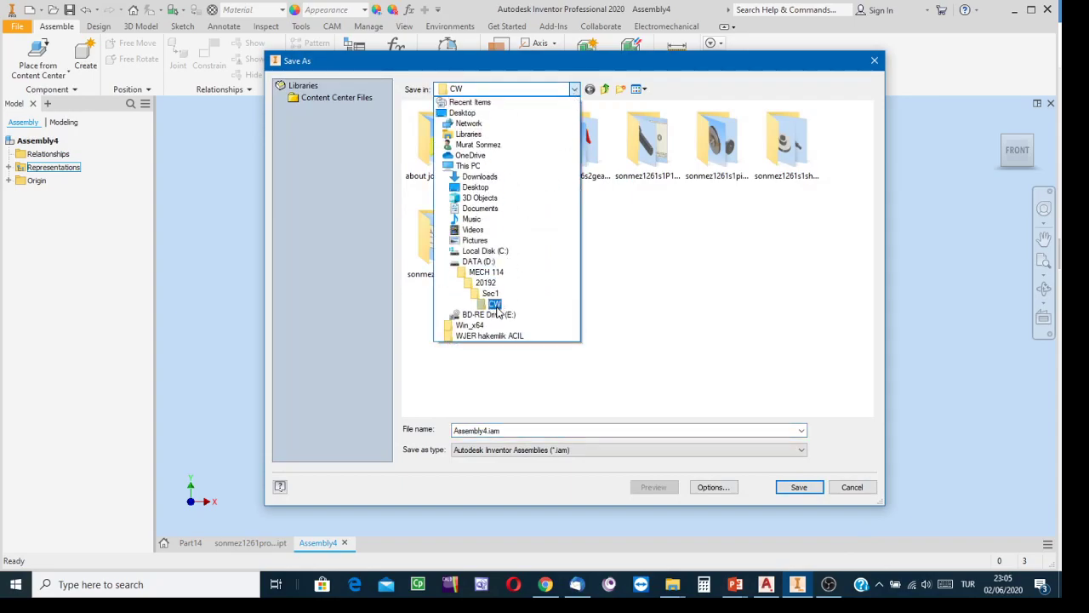
click(501, 301)
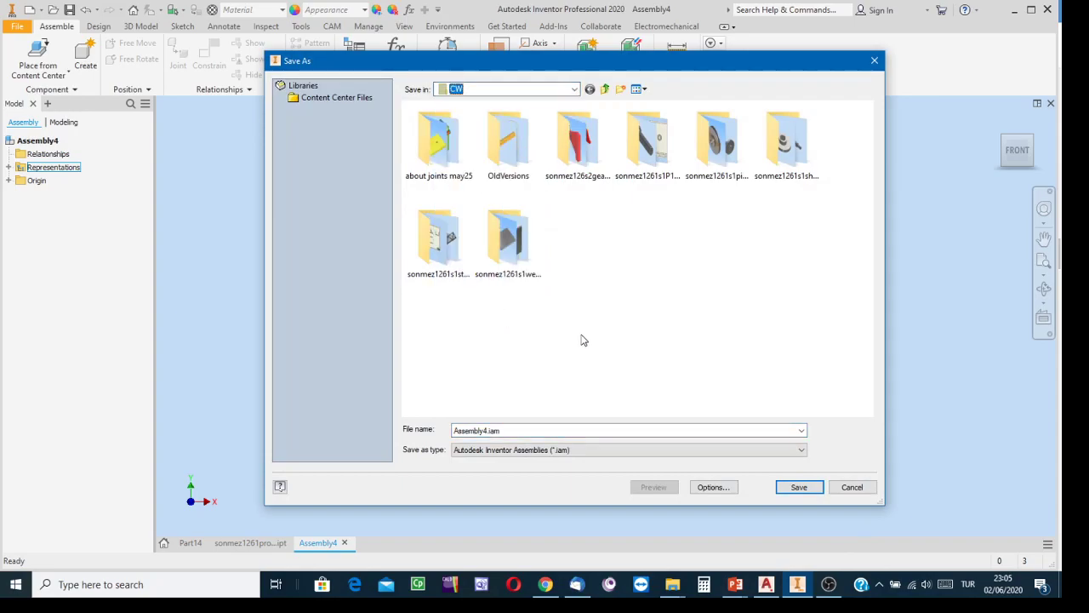
double_click(509, 432)
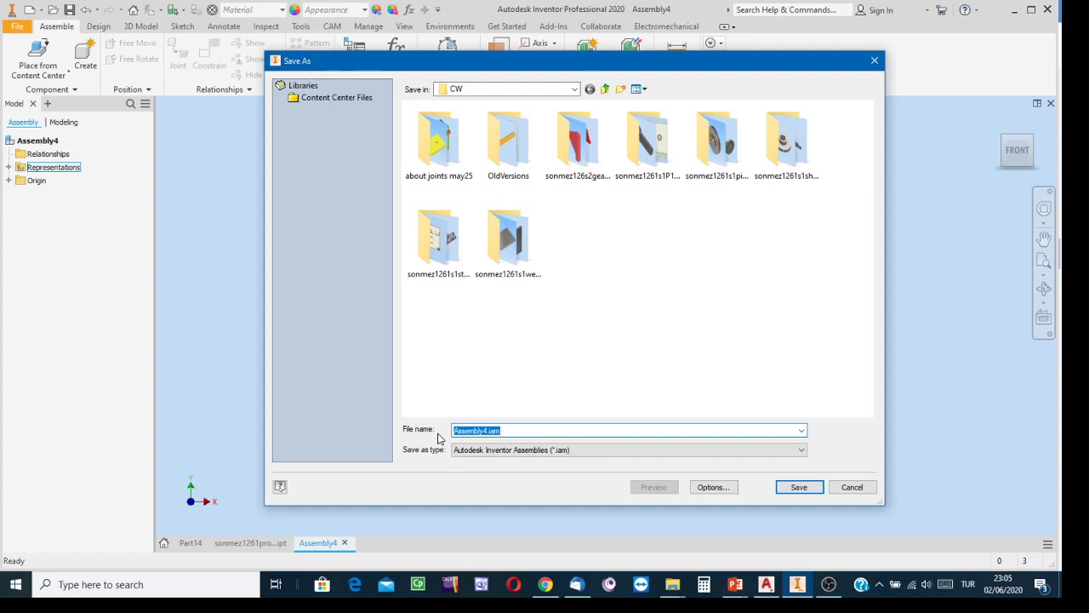
text(pl)
text(ropeller and s)
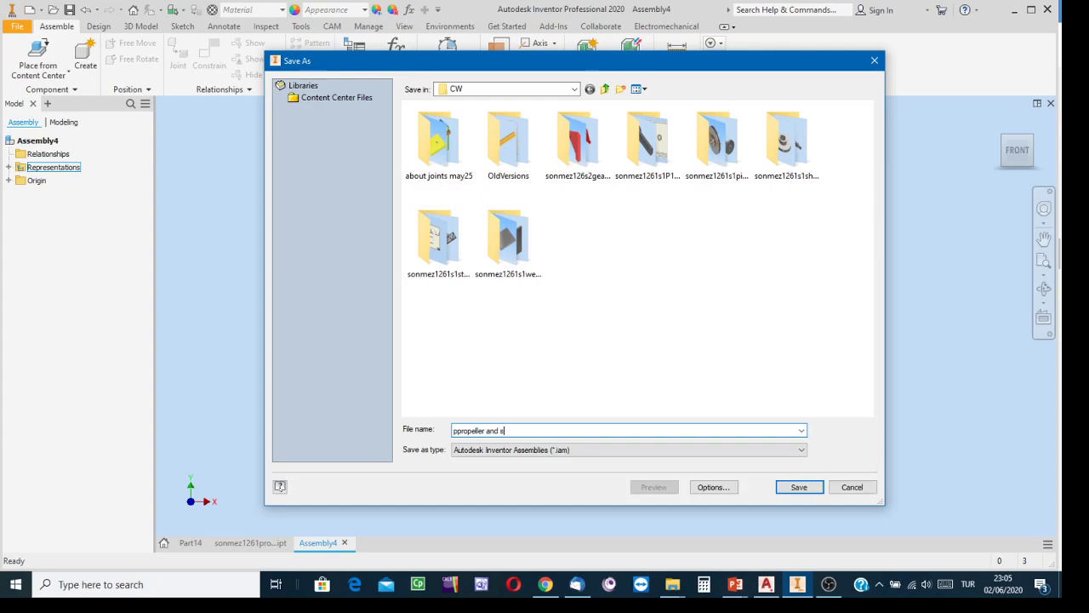
text(ft)
click(783, 487)
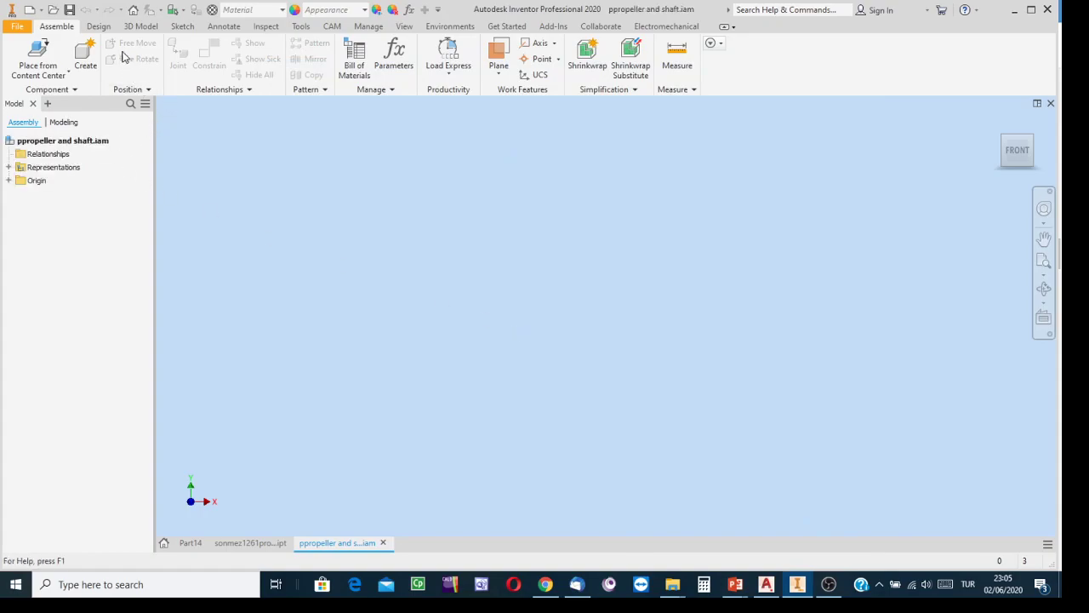
Start the shaft generator and set the first cylinder section's length to 1000 mm
click(99, 26)
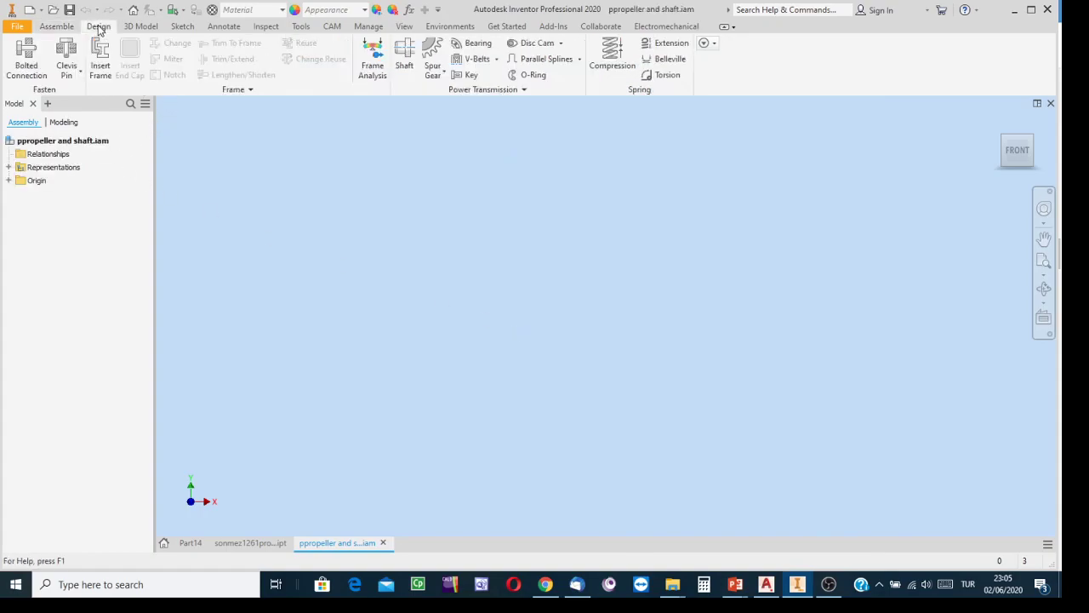
click(406, 52)
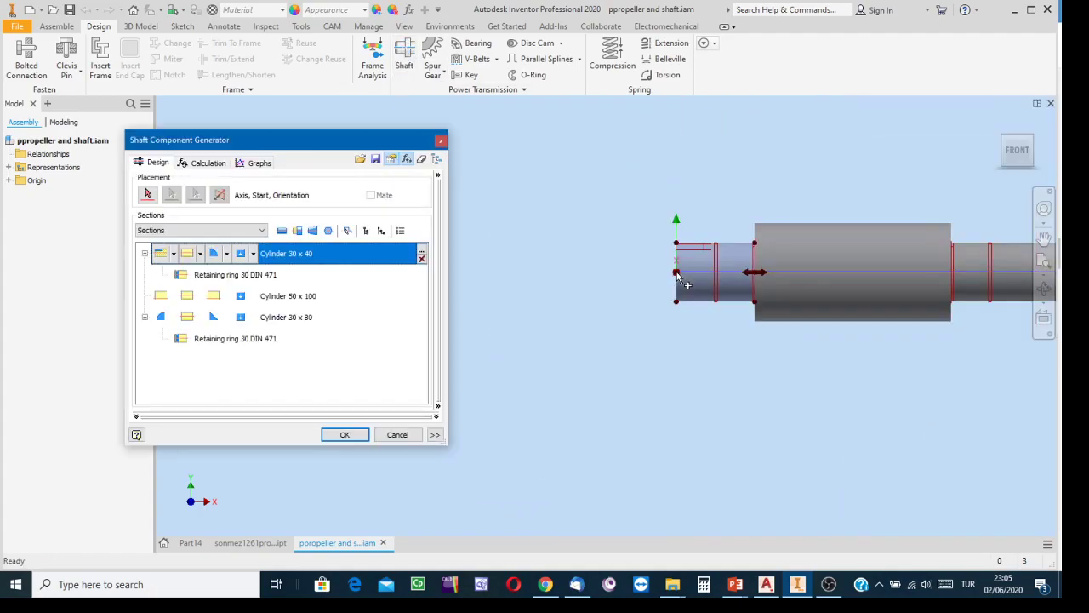
middle_drag(506, 253, 560, 268)
scroll(554, 263, up, 2)
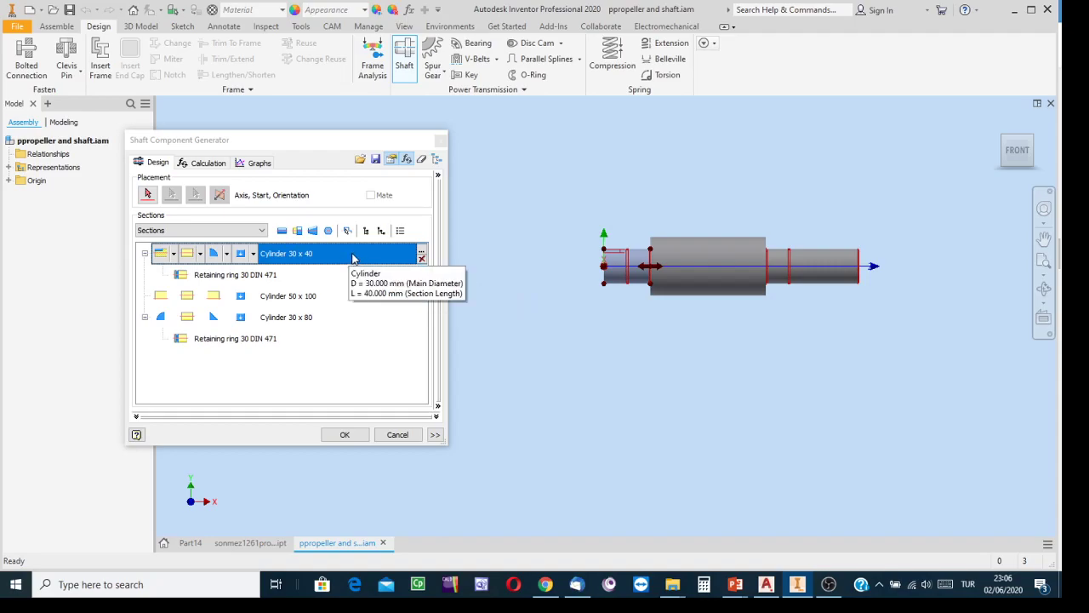
click(421, 253)
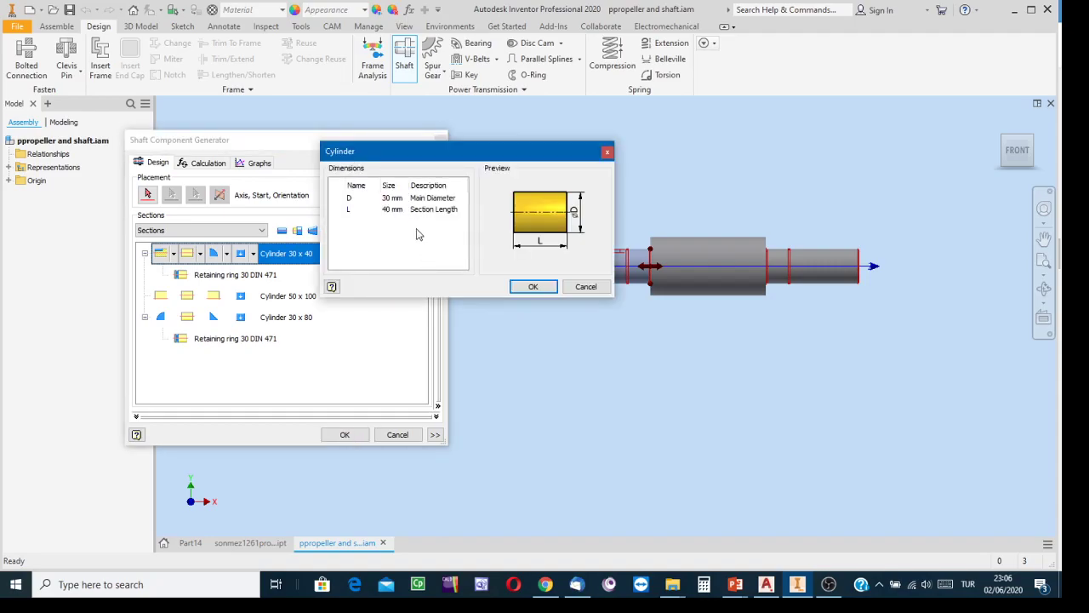
double_click(403, 211)
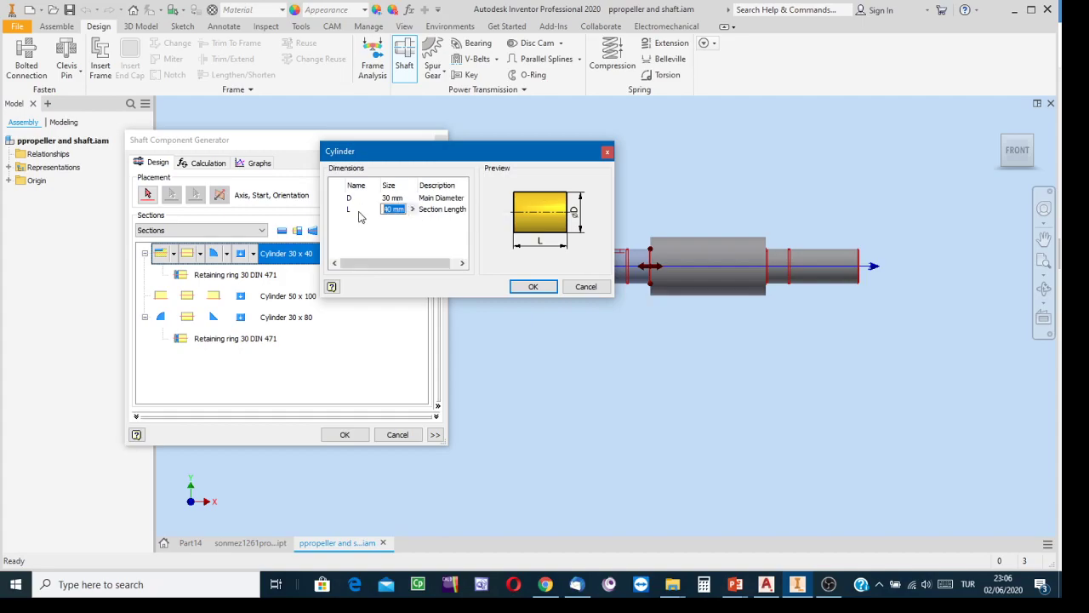
text(2)
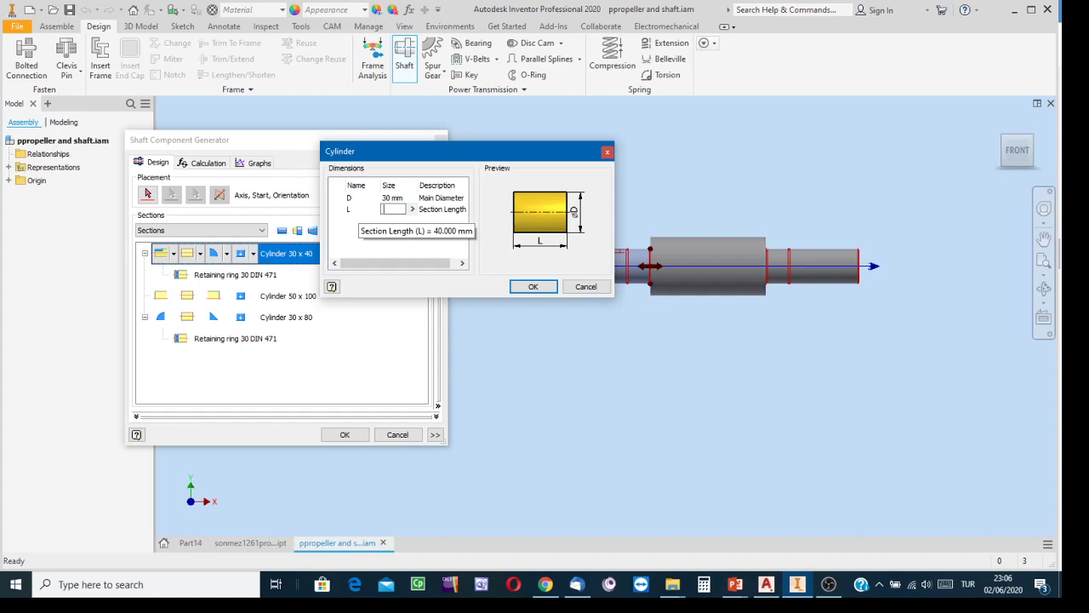
text(000)
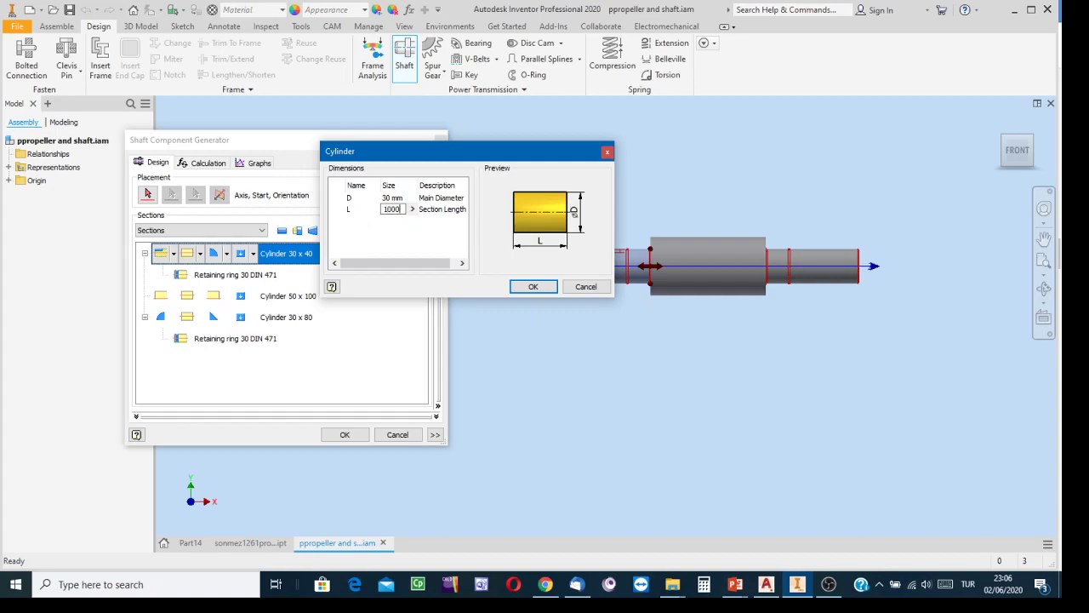
click(533, 287)
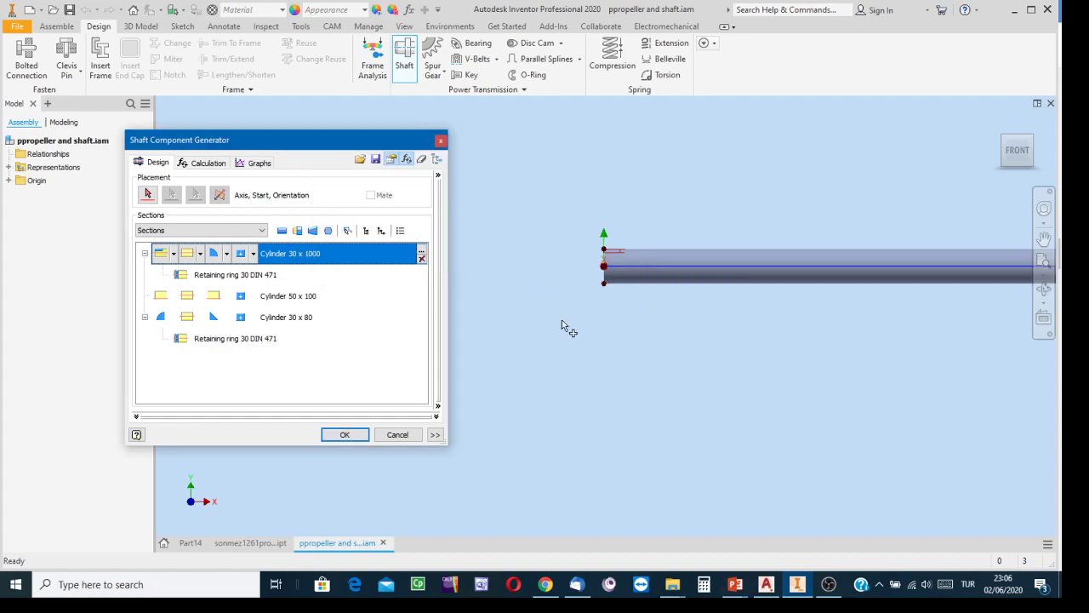
Inspect the stepped end of the previewed shaft and check the dimensions of its last cylinder section
middle_drag(591, 407, 567, 348)
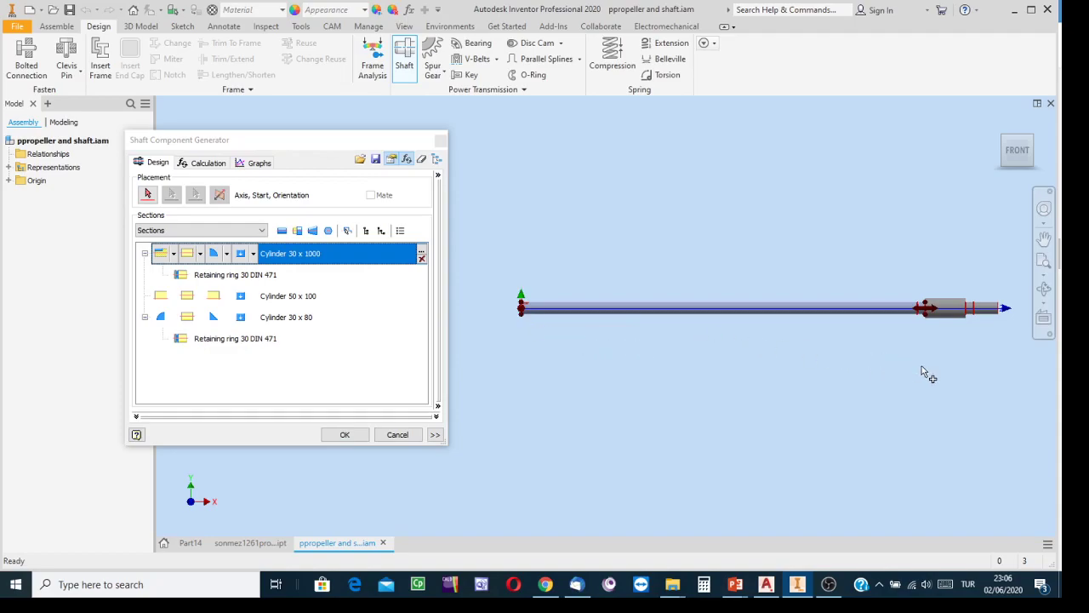
middle_drag(924, 367, 841, 405)
click(1034, 142)
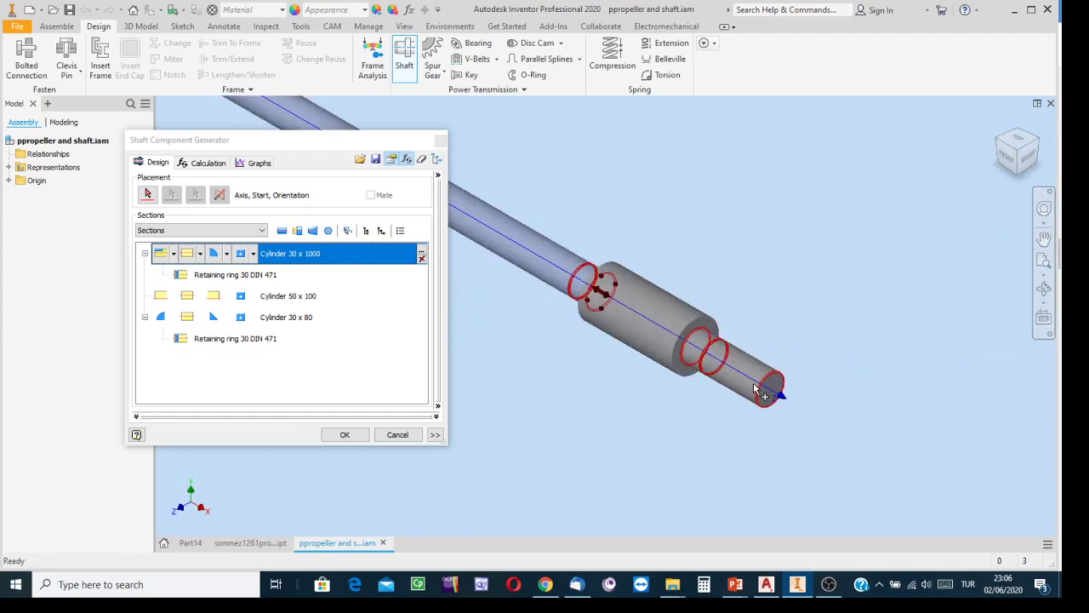
scroll(754, 389, up, 5)
scroll(754, 383, down, 3)
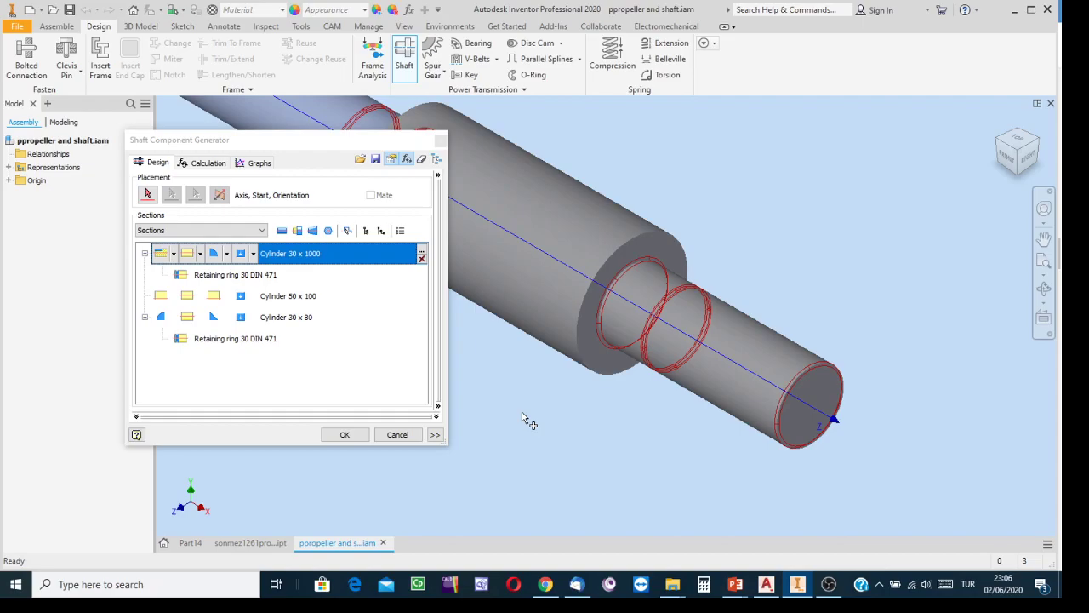
click(290, 318)
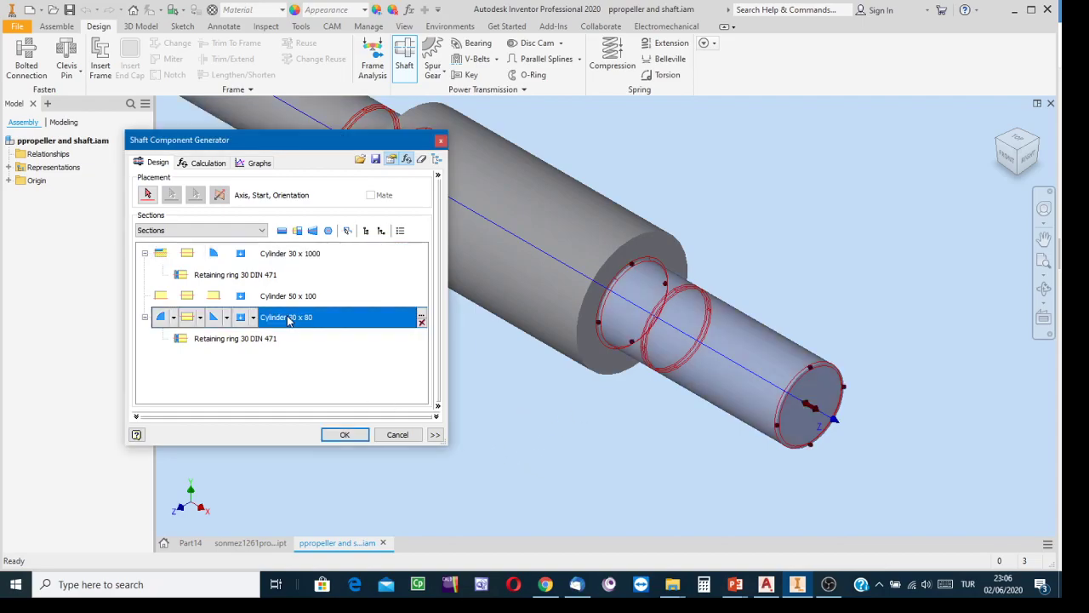
click(421, 316)
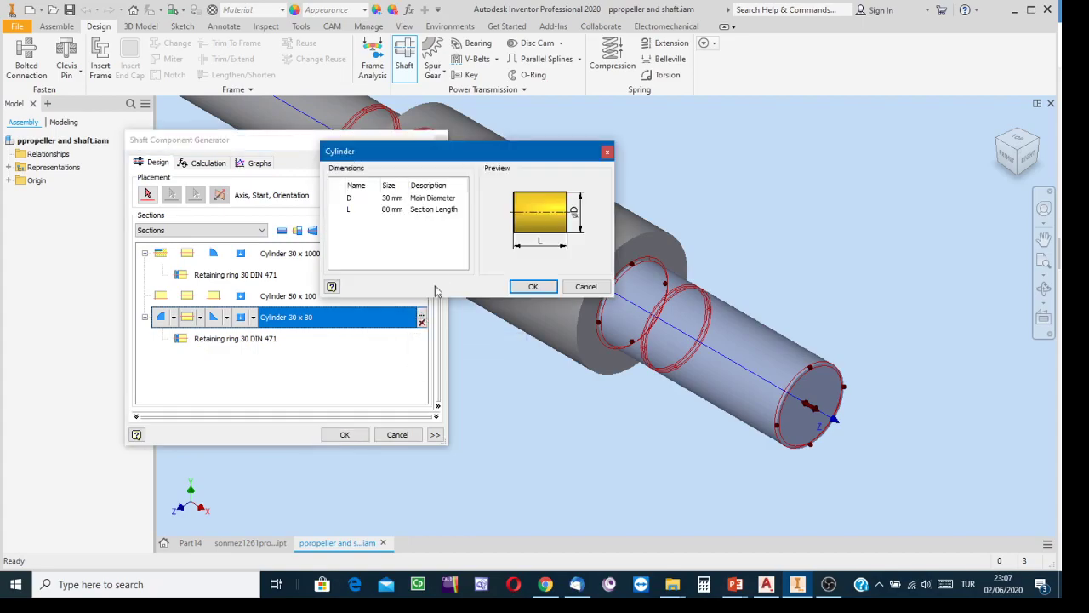
click(528, 287)
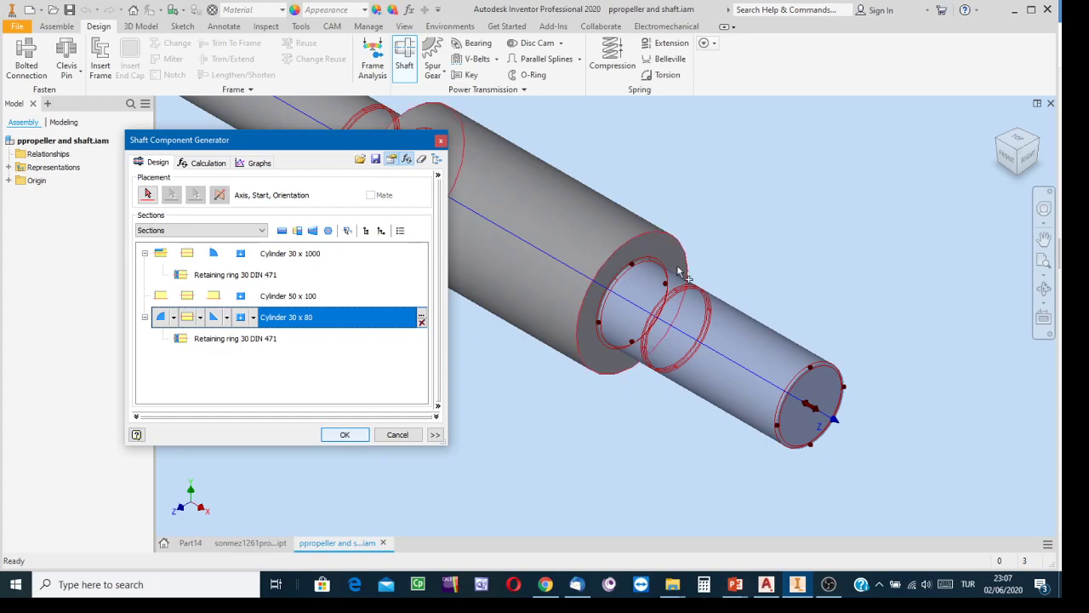
scroll(764, 274, down, 4)
middle_drag(763, 272, 839, 335)
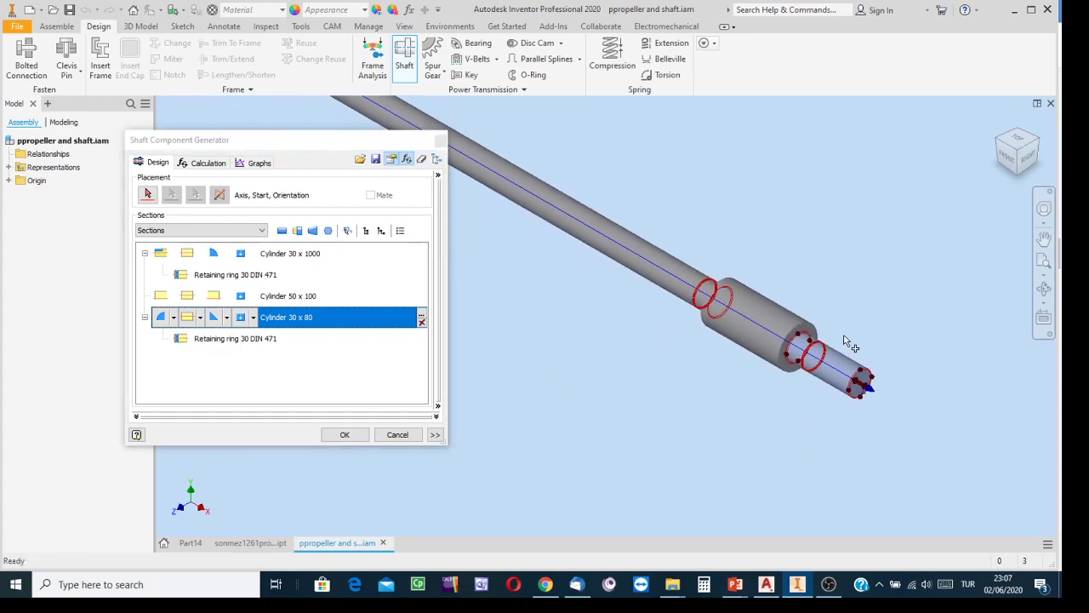
Generate the shaft with the proposed file name Shaft1.ipt in the CW folder and place it in the assembly
click(351, 437)
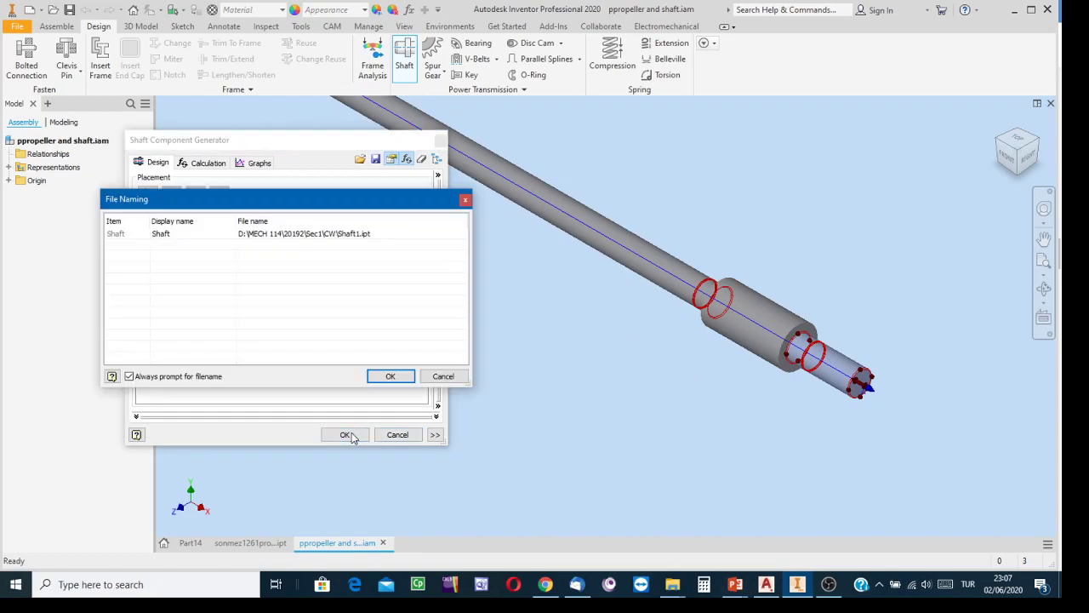
click(390, 378)
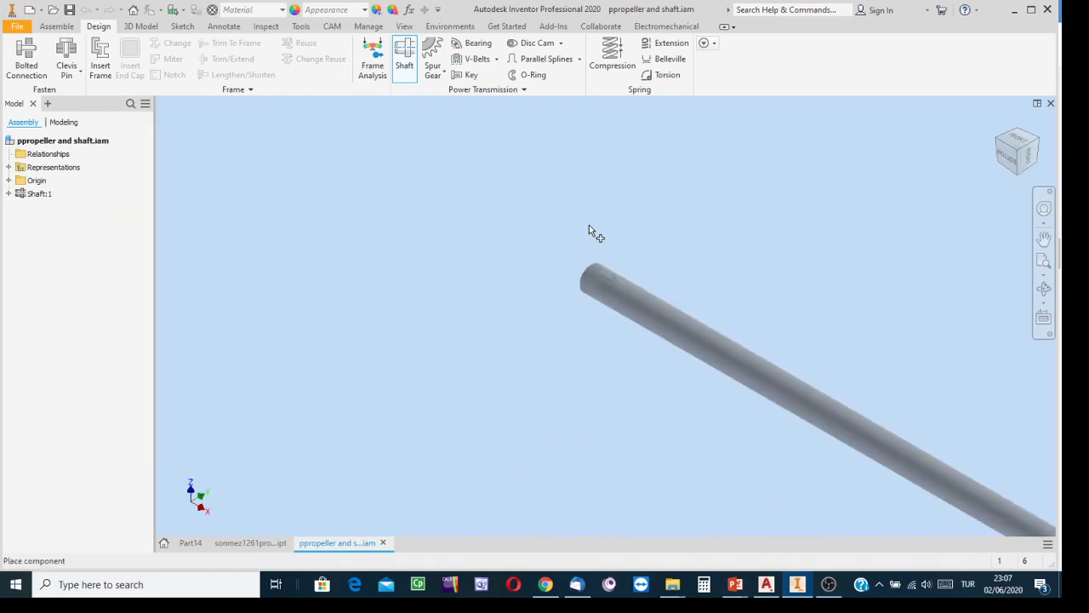
click(281, 163)
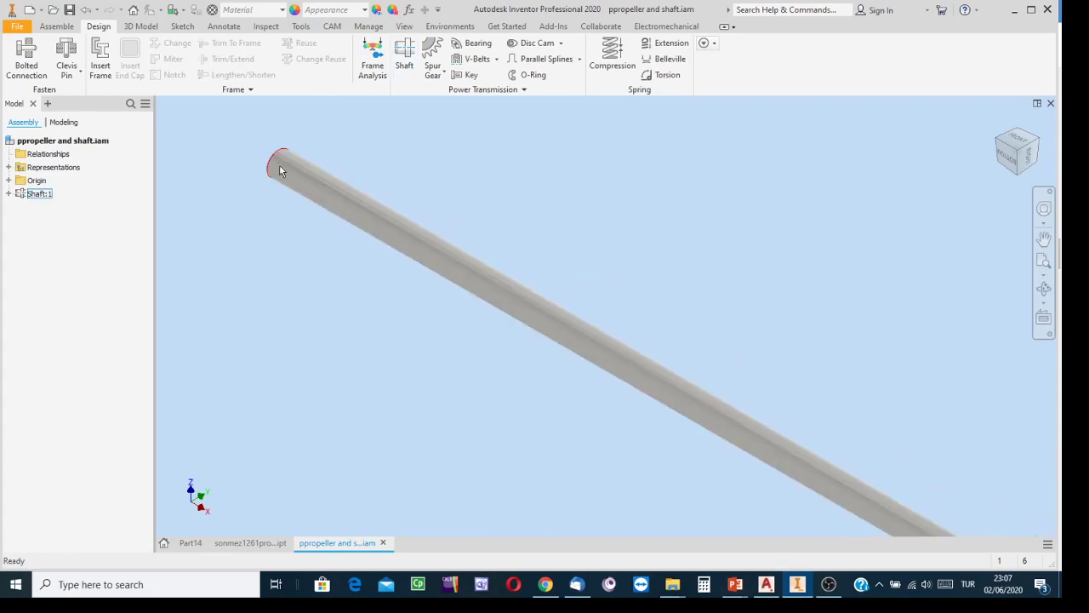
Display the shaft assembly in the Shaded with Edges visual style
scroll(707, 360, down, 3)
middle_drag(708, 360, 457, 194)
scroll(457, 195, up, 4)
scroll(515, 238, up, 3)
middle_drag(554, 287, 397, 153)
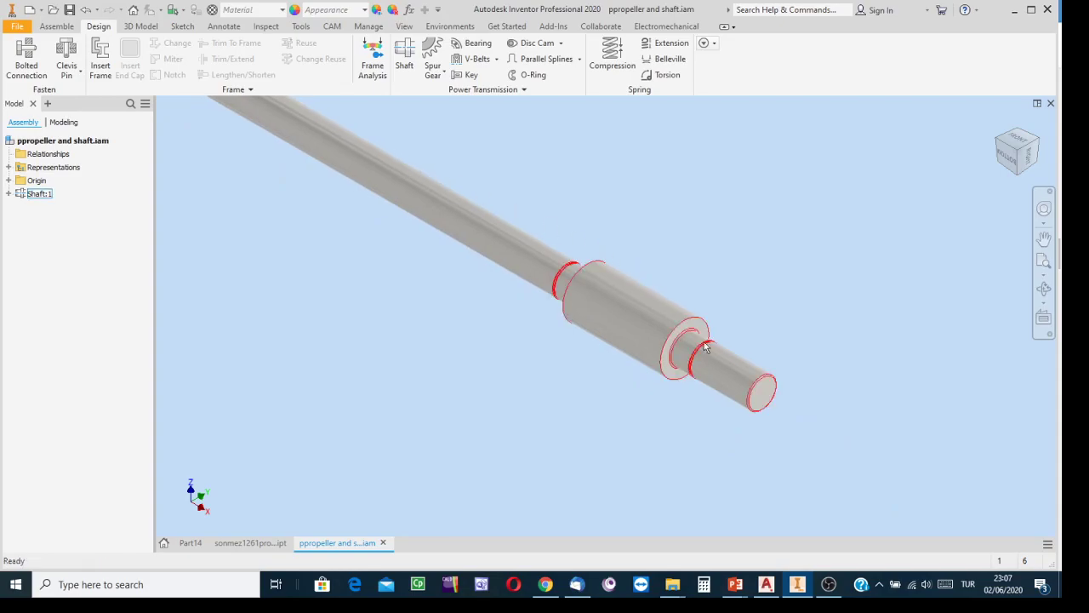
scroll(798, 389, up, 2)
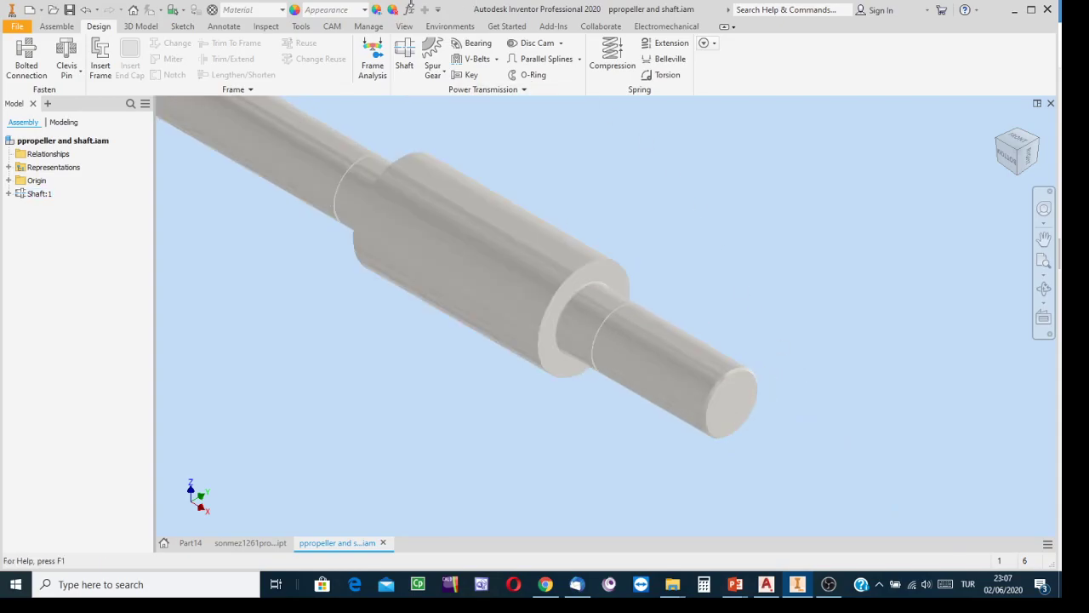
click(406, 27)
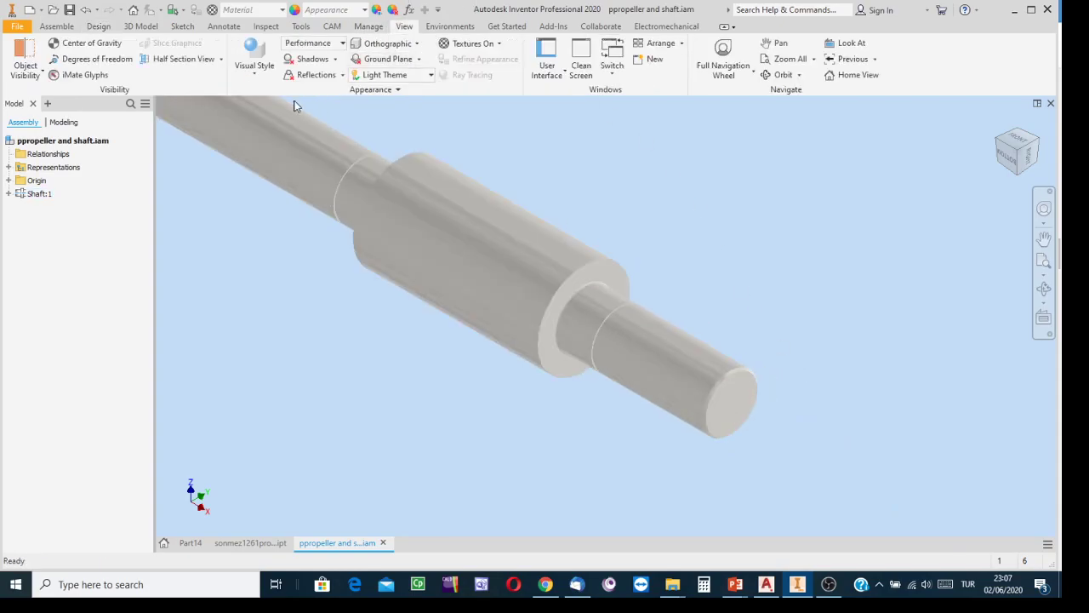
click(255, 81)
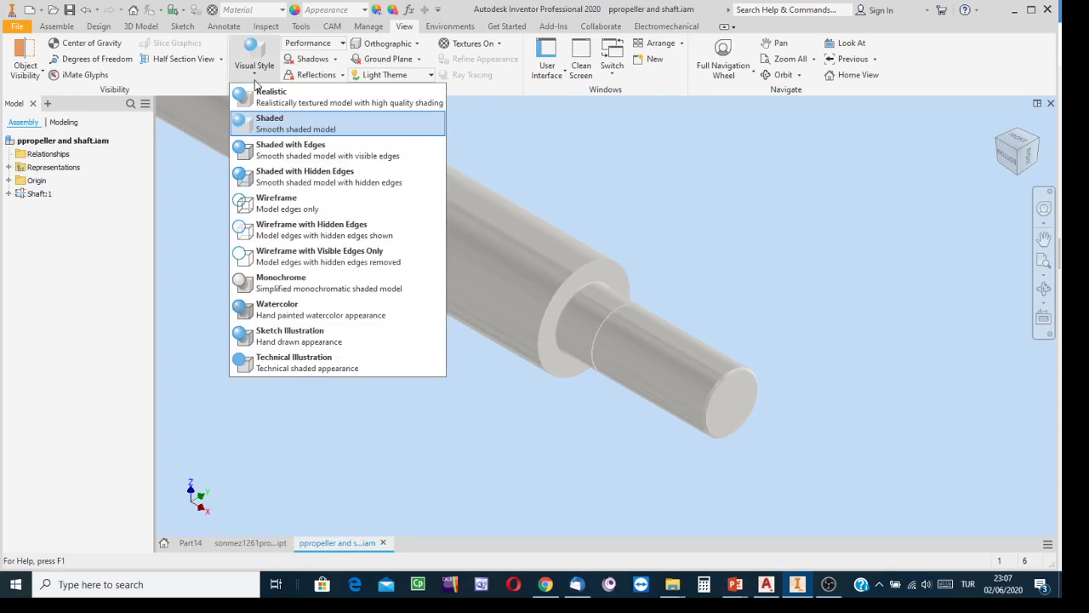
click(285, 149)
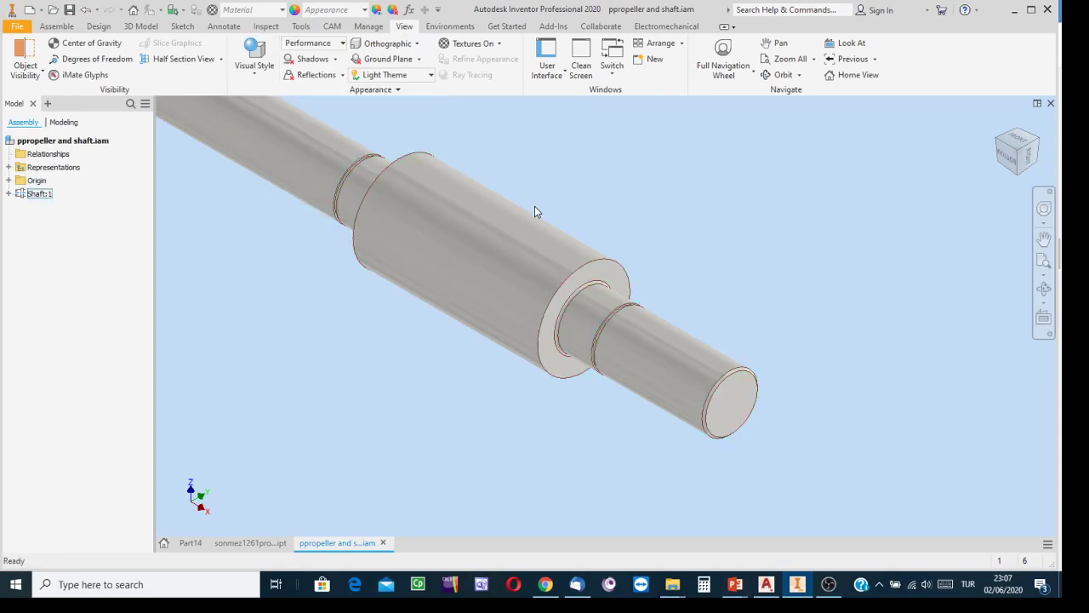
Start placing an existing component file in the assembly and browse to the DATA (D:) drive
click(53, 28)
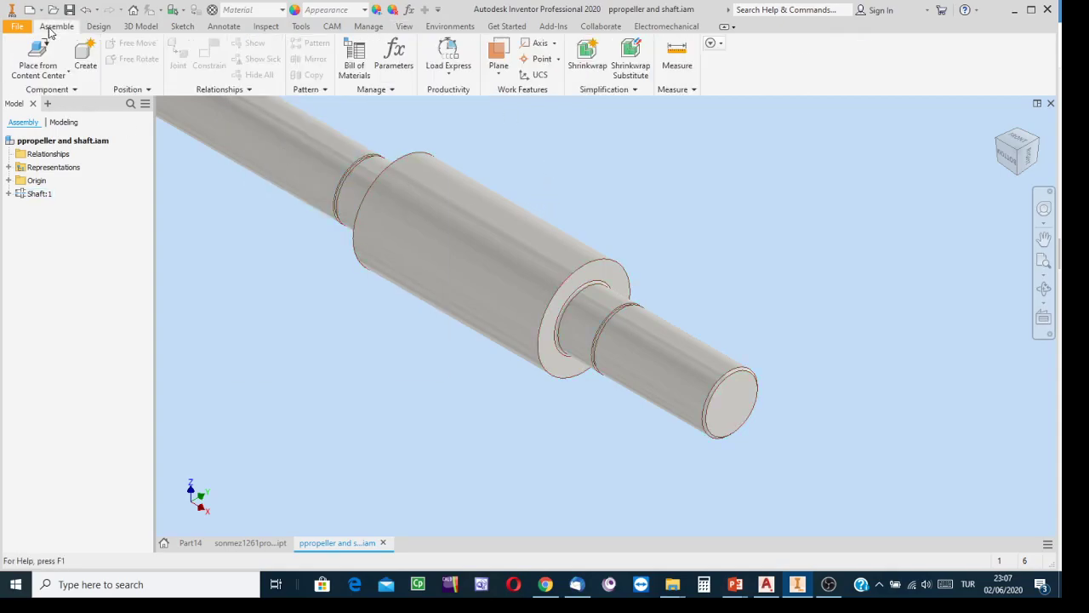
click(70, 74)
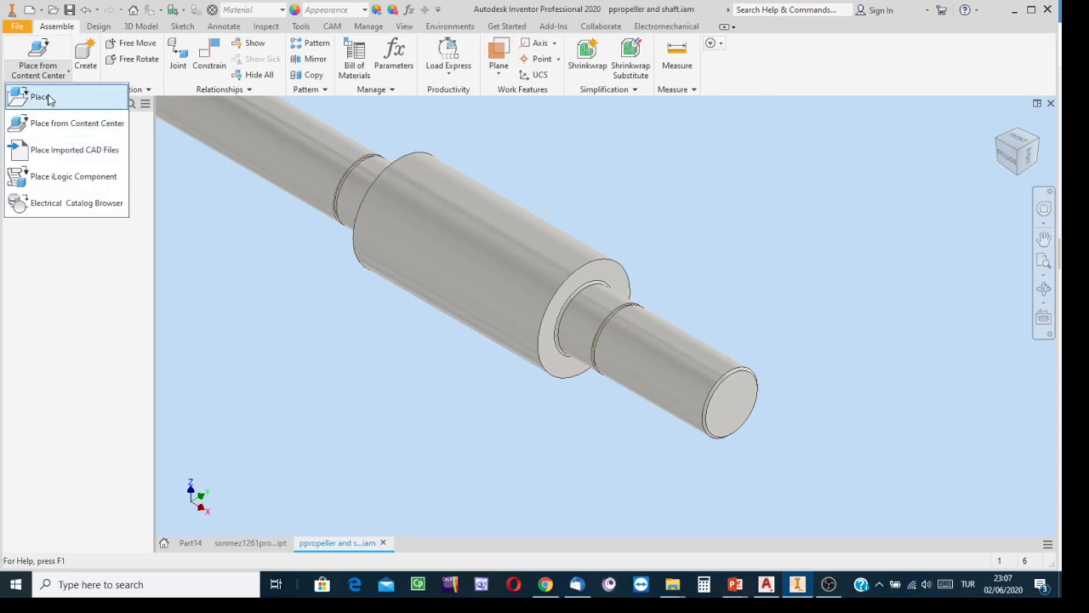
click(47, 98)
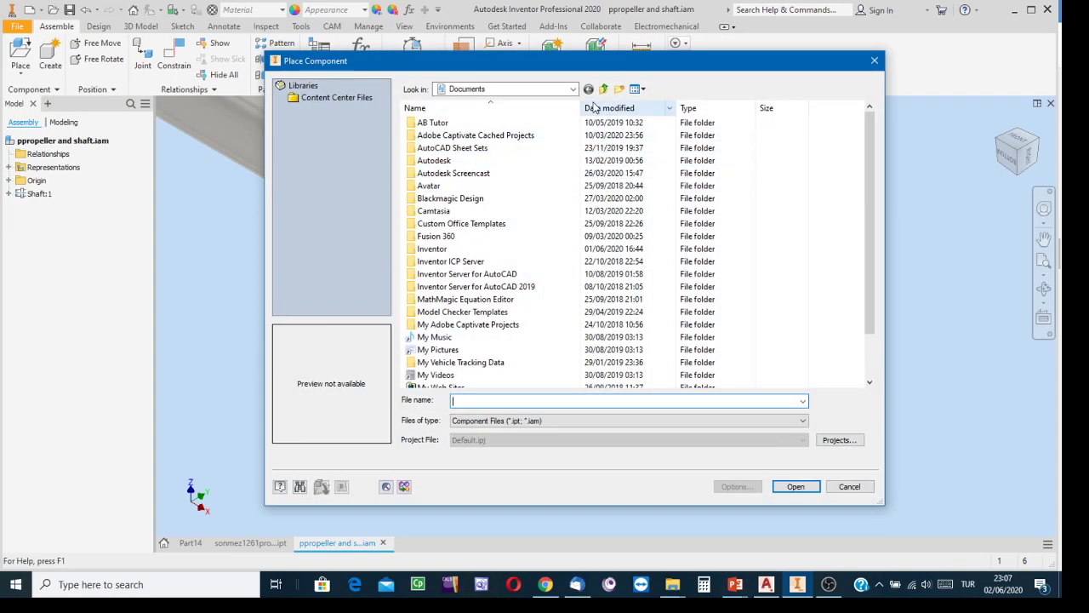
click(574, 89)
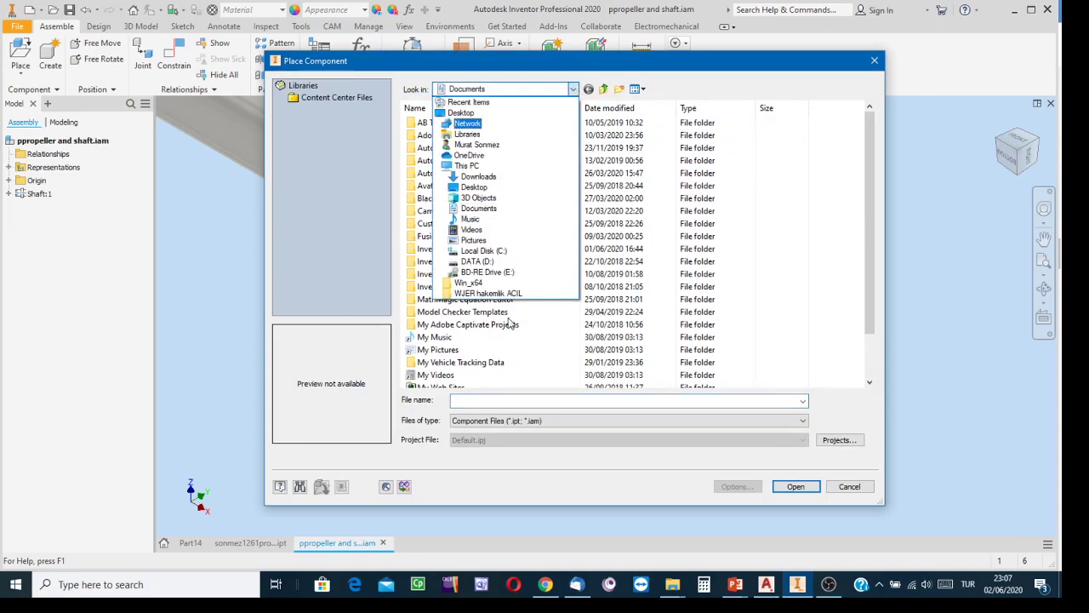
click(478, 261)
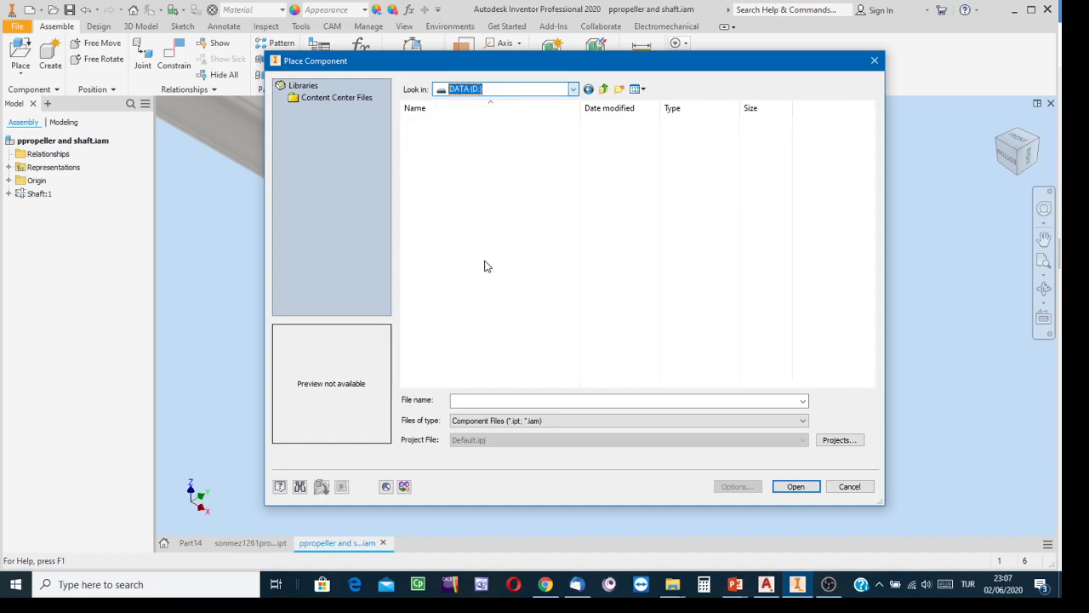
Open the folder MECH 114\20192\Sec1\CW and look through its files for the propeller part
scroll(494, 328, down, 3)
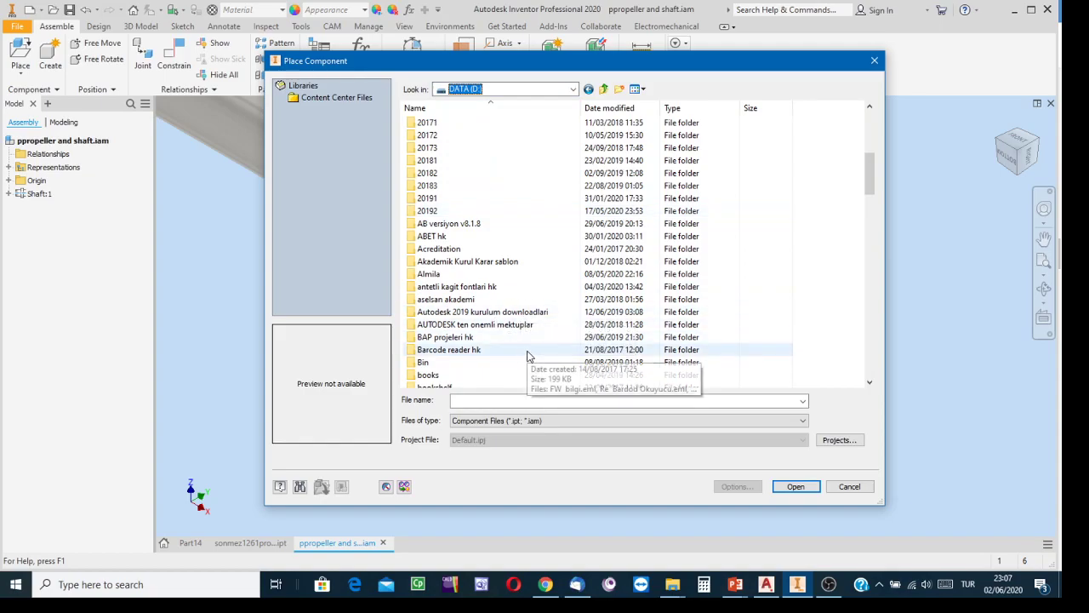
scroll(527, 356, down, 3)
scroll(528, 356, down, 4)
scroll(527, 356, down, 15)
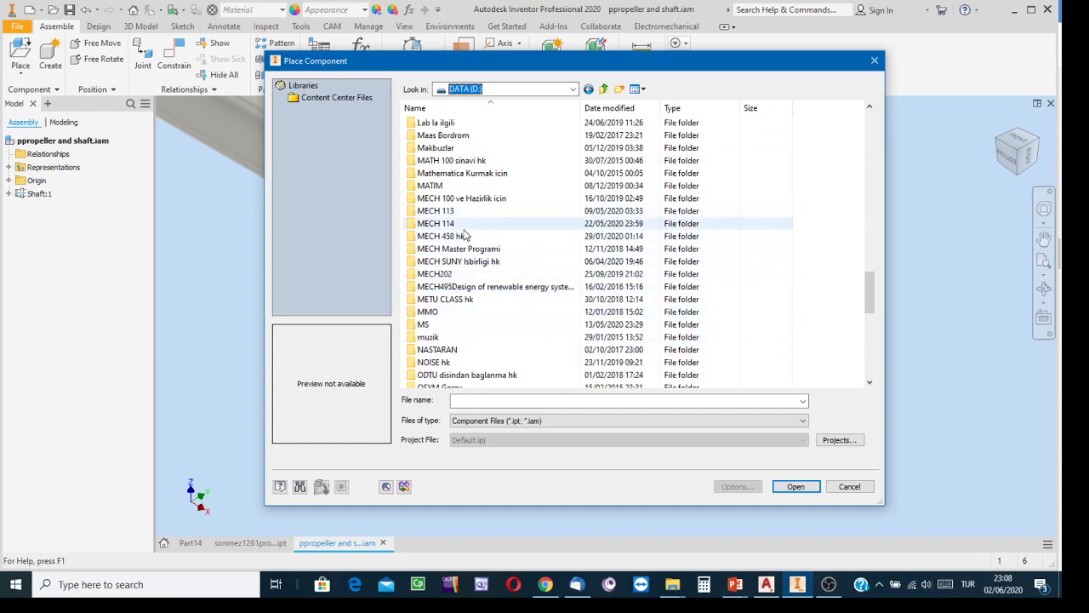
double_click(457, 224)
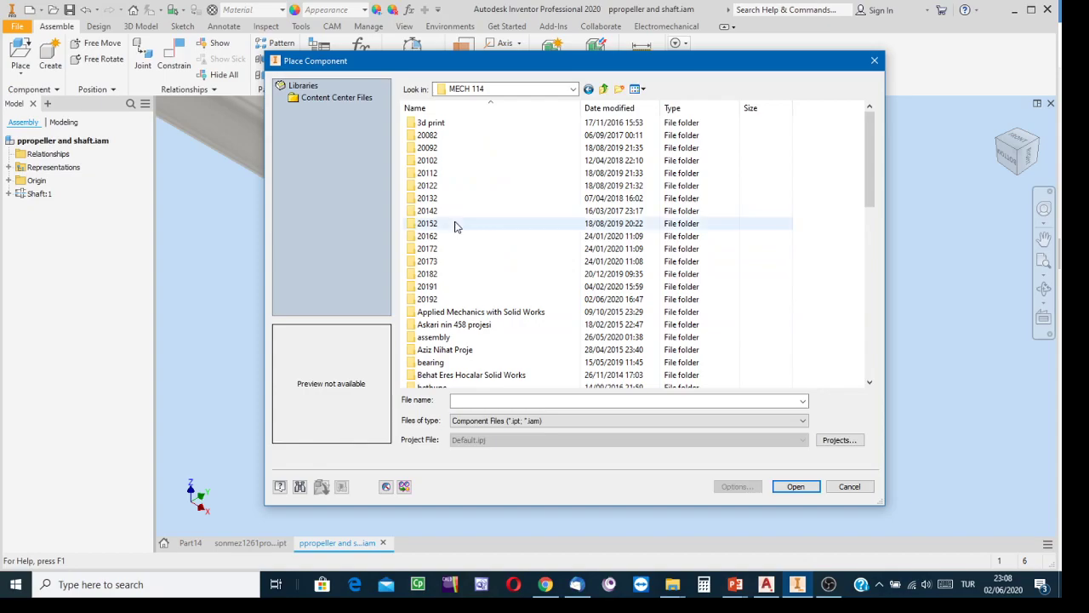
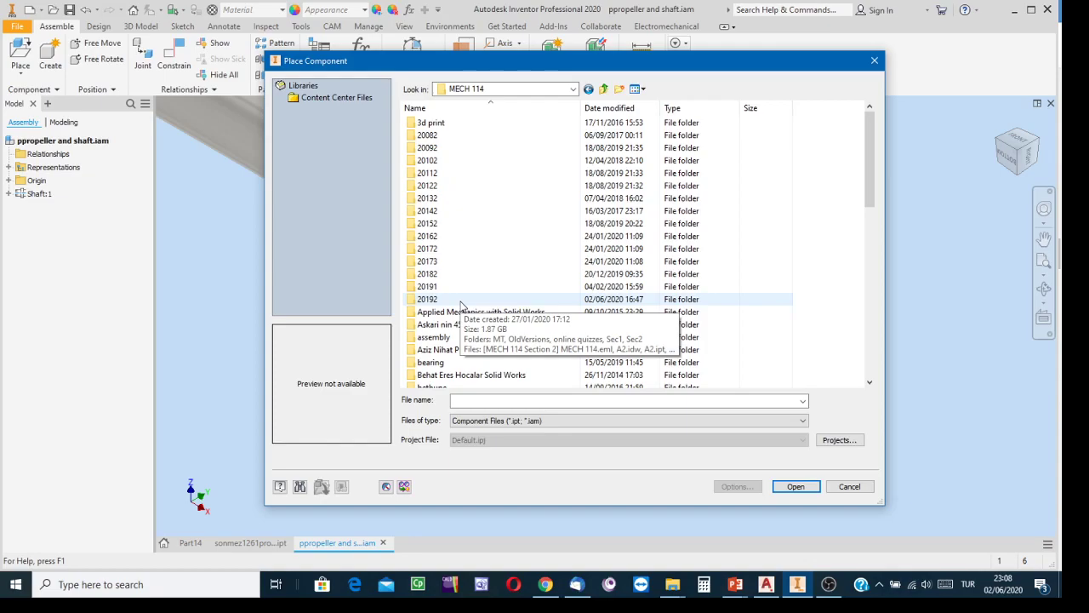
double_click(460, 301)
click(453, 162)
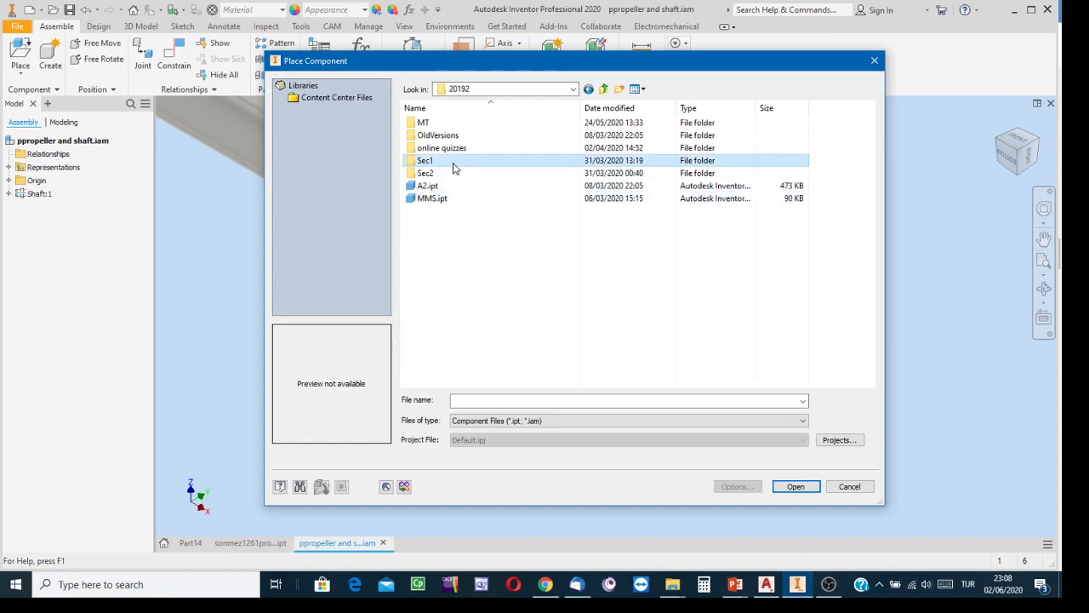
double_click(453, 161)
double_click(423, 122)
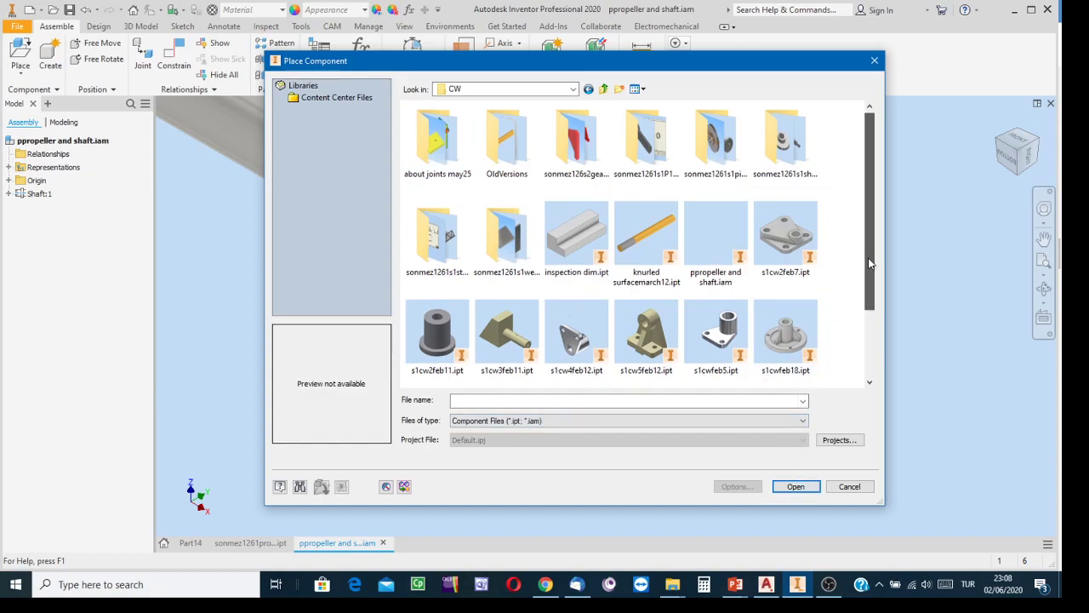
drag(868, 257, 860, 338)
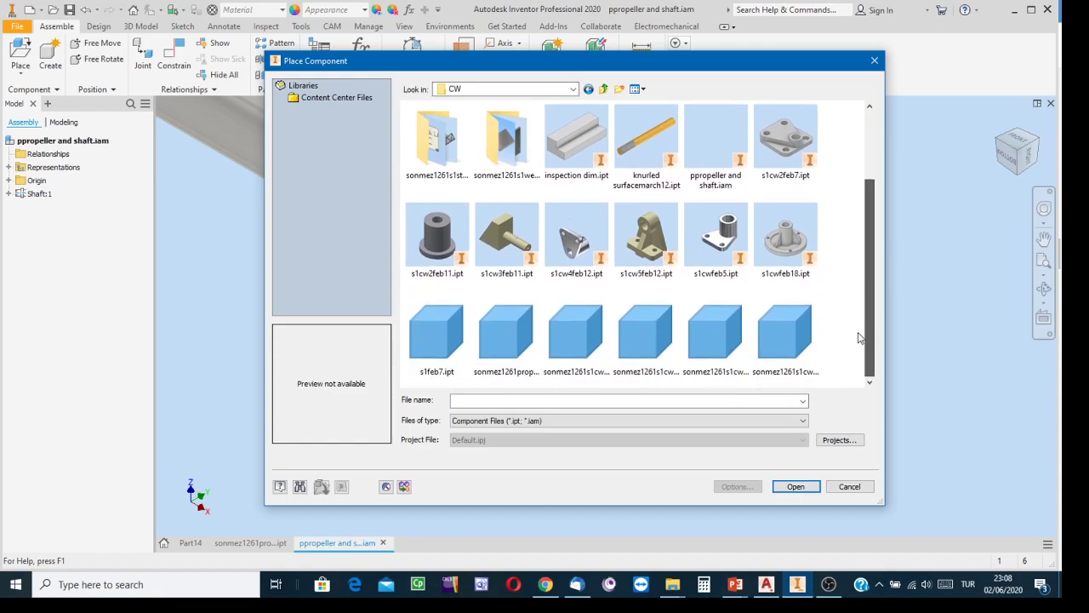
Place one instance of the propeller part from the CW folder in the assembly, beside the shaft's stepped end
click(500, 337)
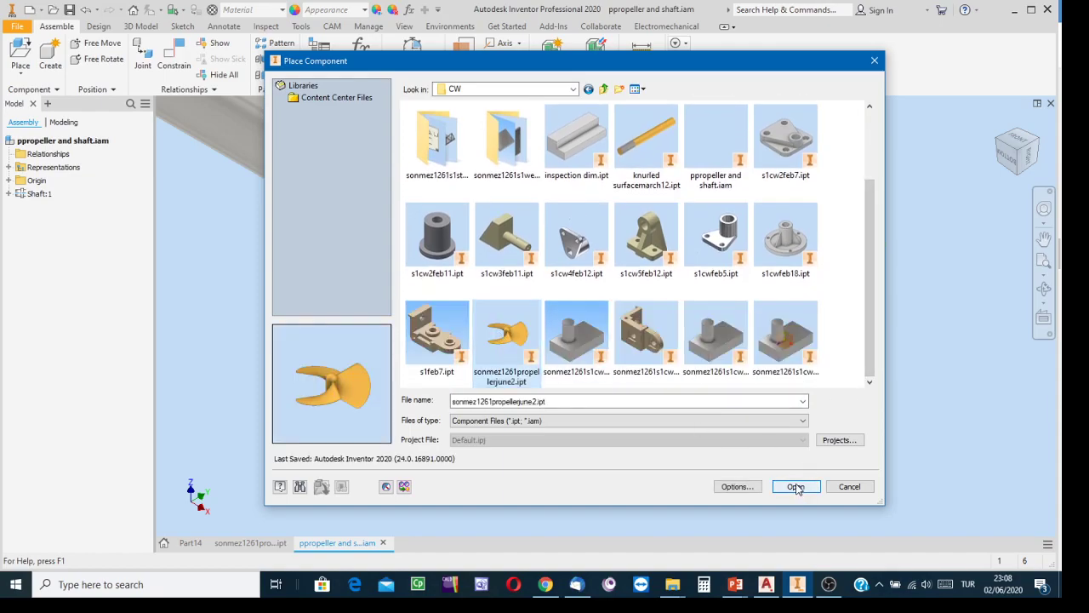
click(795, 485)
scroll(802, 302, up, 3)
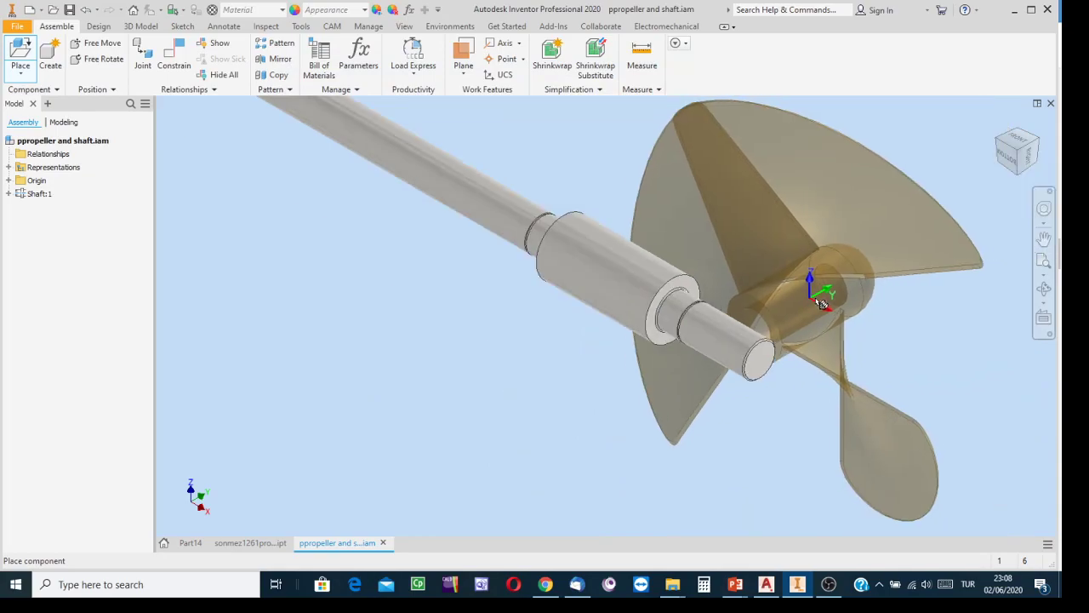
middle_drag(812, 298, 623, 362)
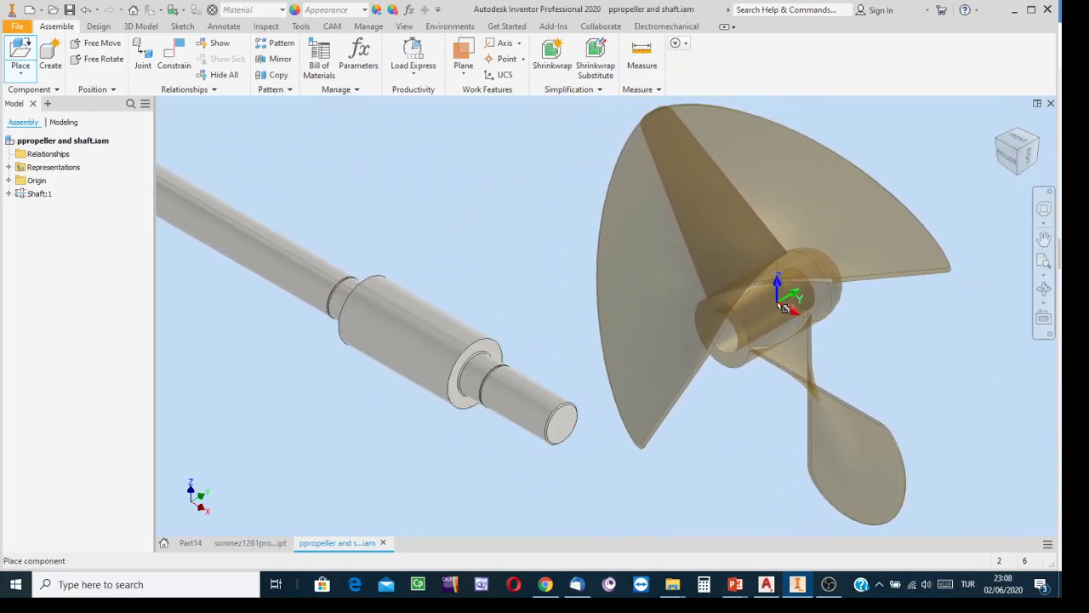
click(784, 306)
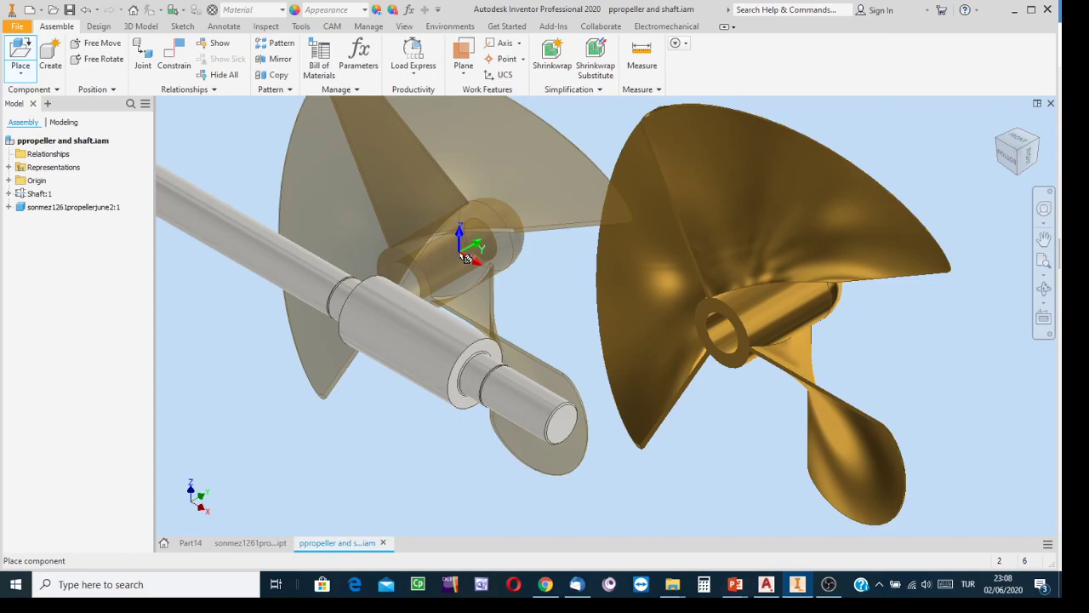
key(Escape)
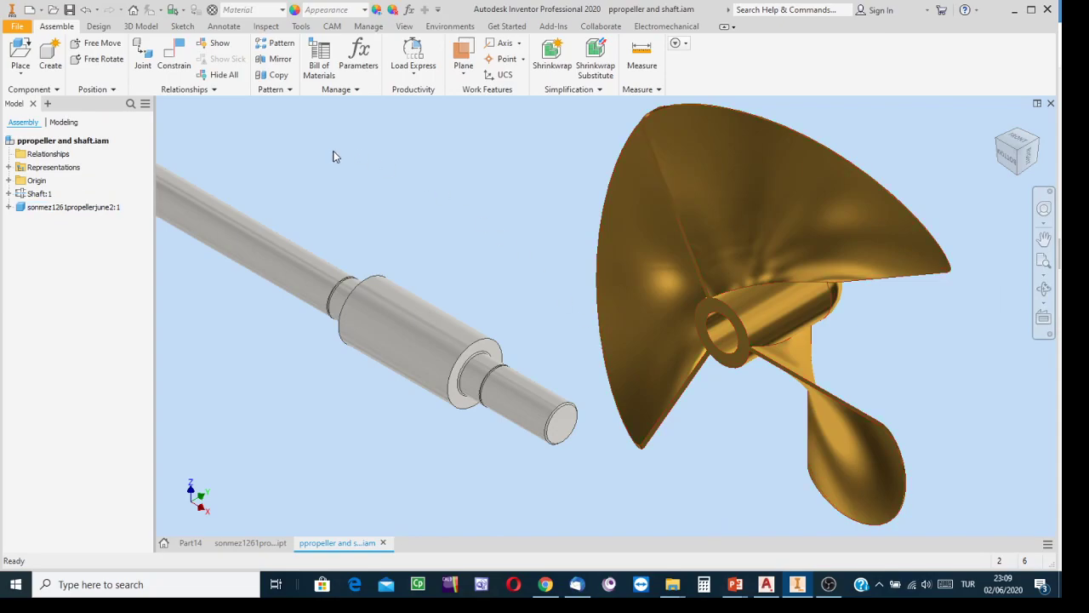
Open the shaft component from the assembly as a separate part document
right_click(34, 198)
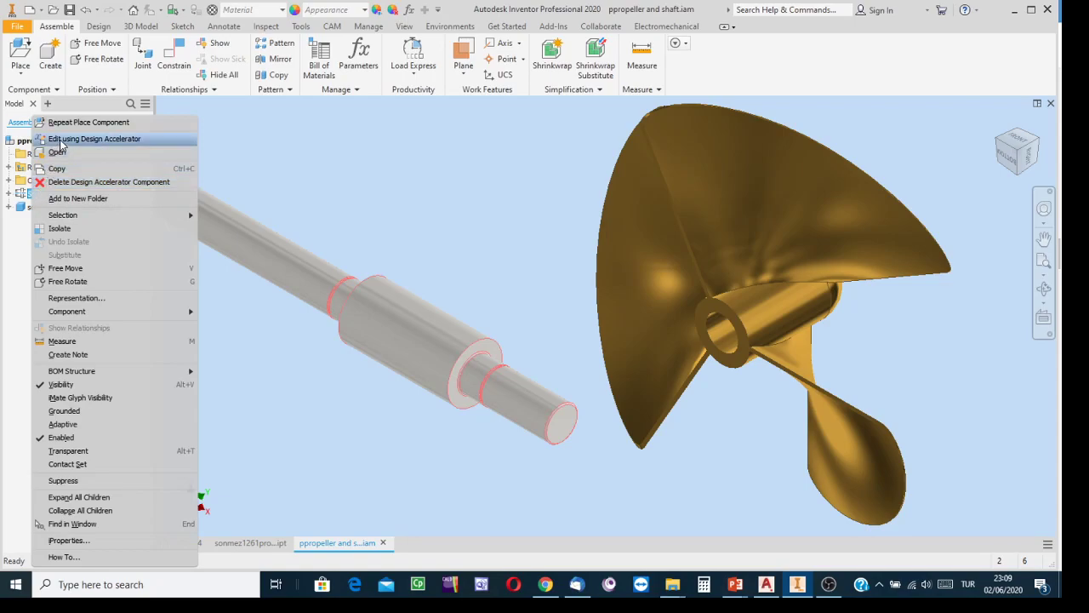
click(349, 192)
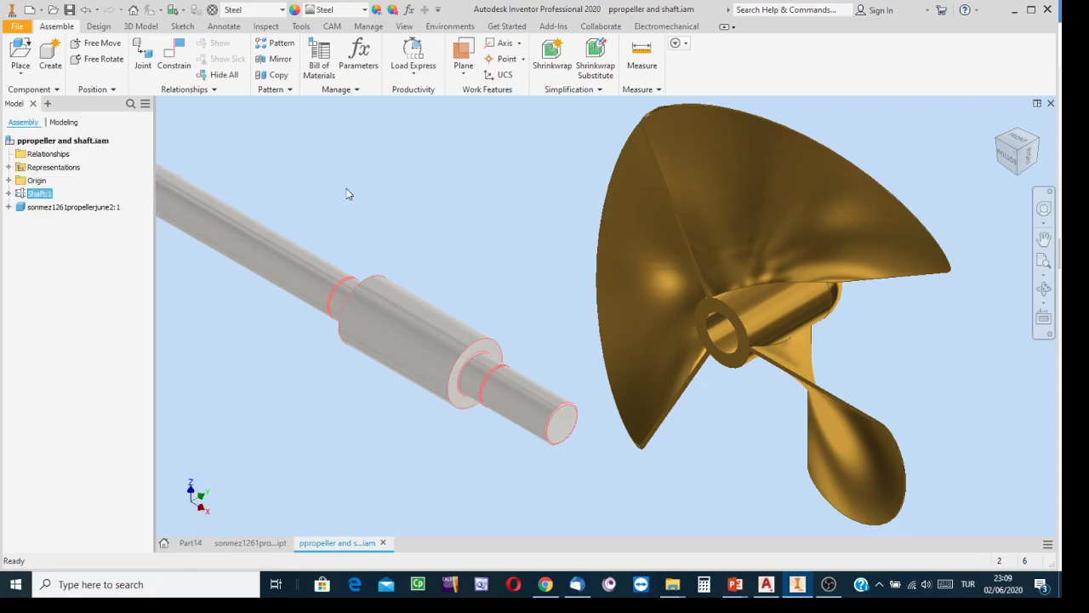
right_click(304, 269)
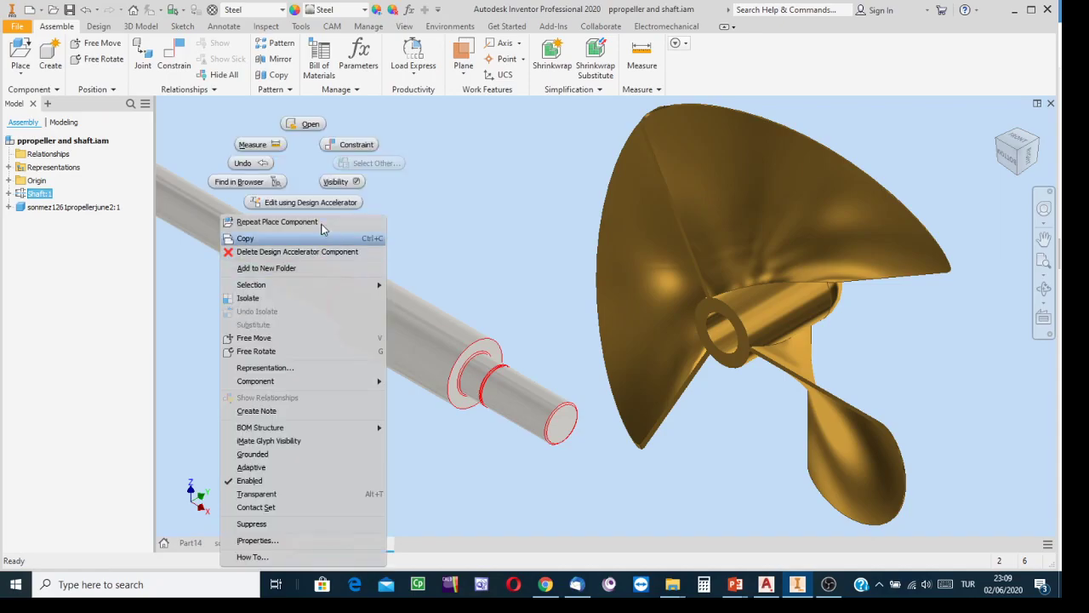
click(312, 136)
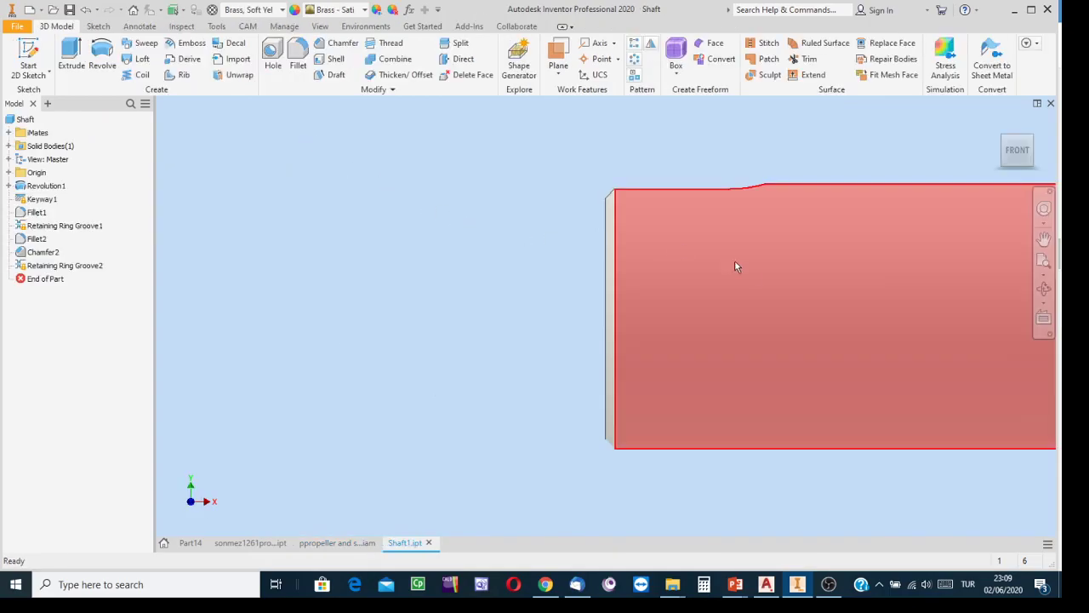
Assign the Stainless Steel material from the Inventor Material Library to the shaft part
middle_drag(561, 225, 225, 260)
scroll(499, 267, down, 5)
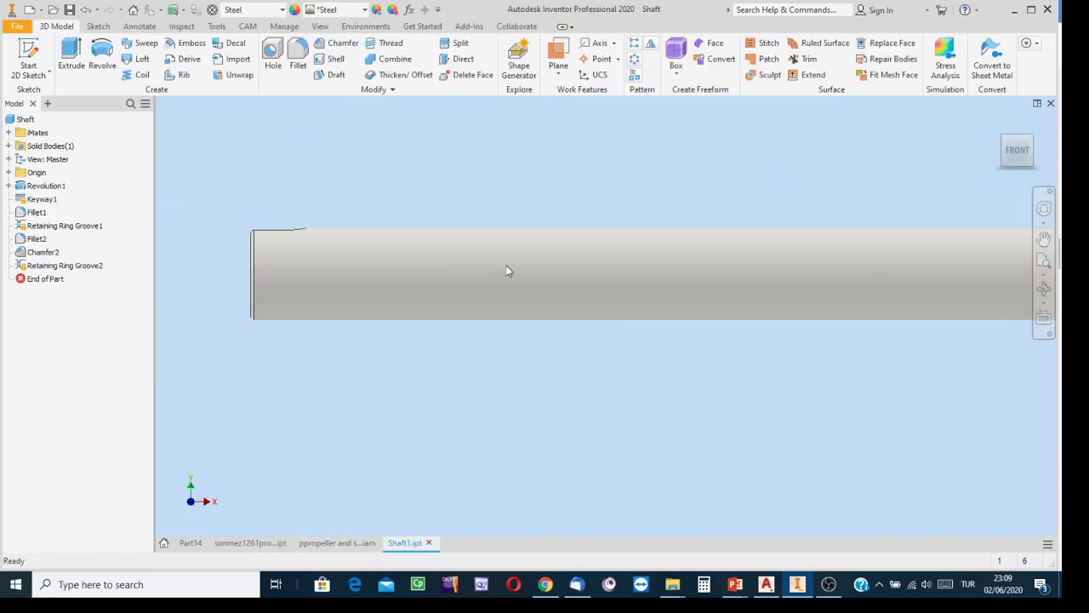
middle_drag(570, 218, 237, 208)
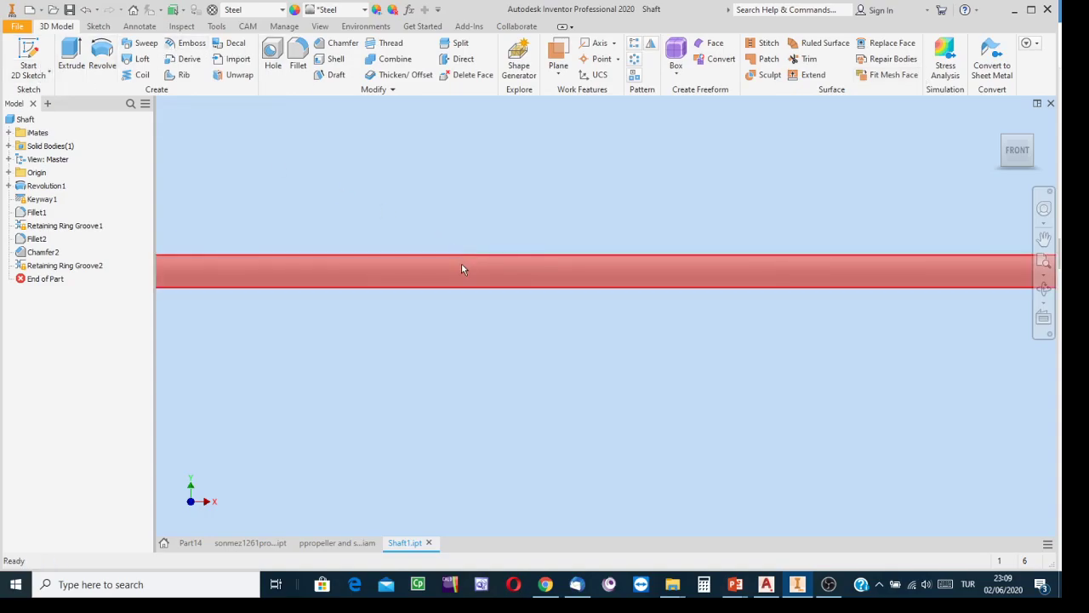
mouse_move(461, 269)
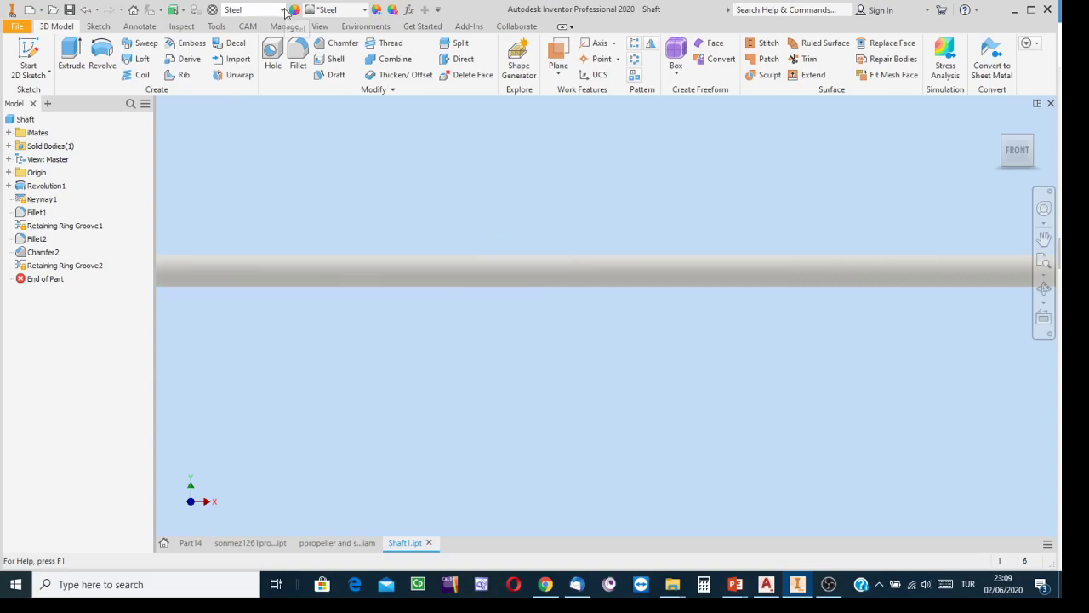
click(212, 10)
scroll(411, 394, down, 3)
scroll(411, 393, down, 10)
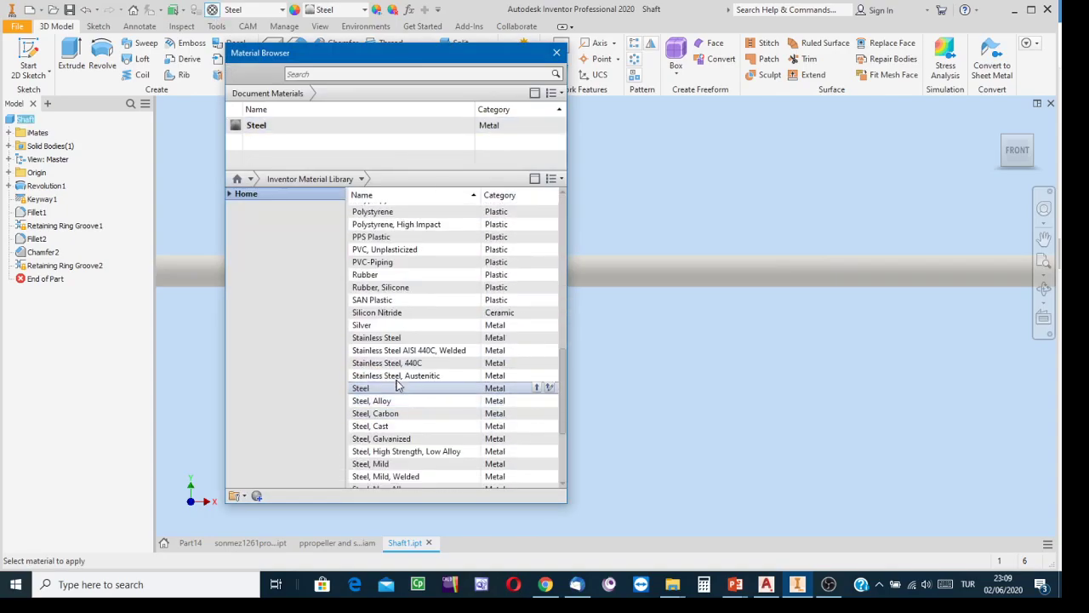
click(392, 340)
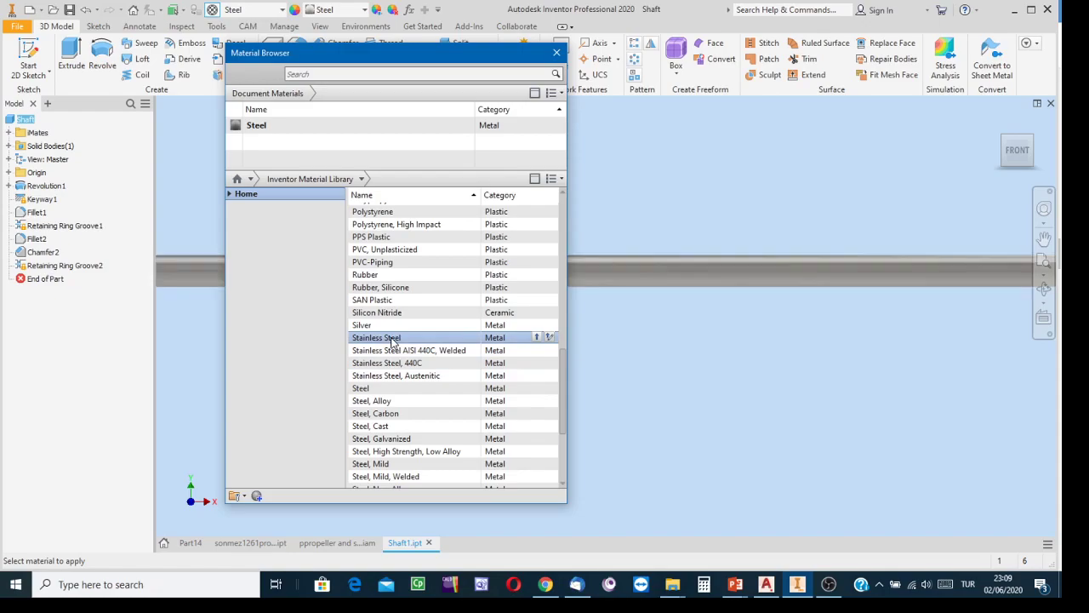
right_click(392, 340)
click(420, 349)
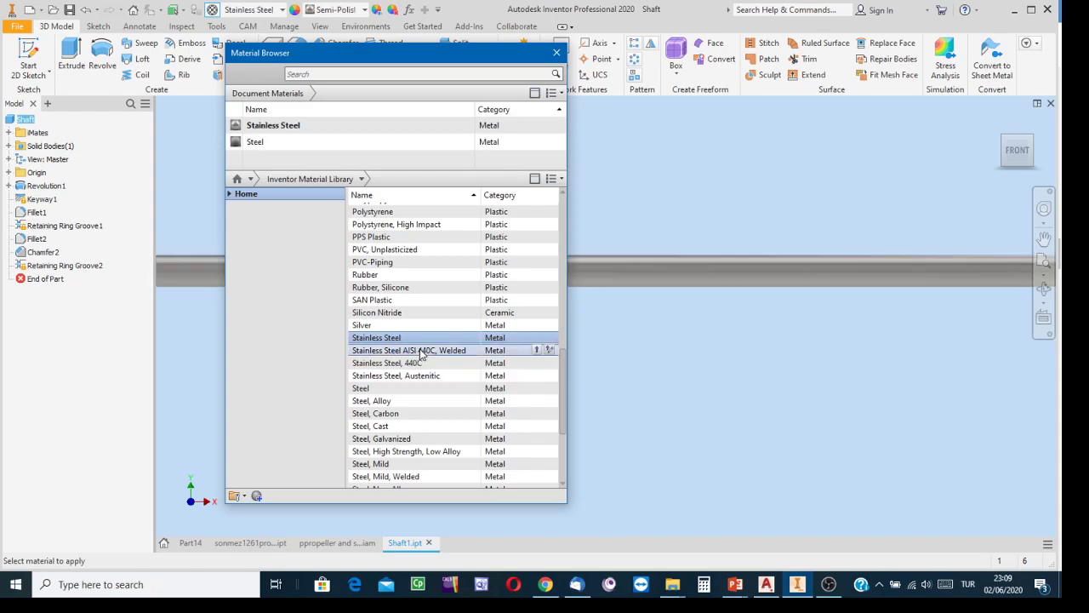
click(556, 52)
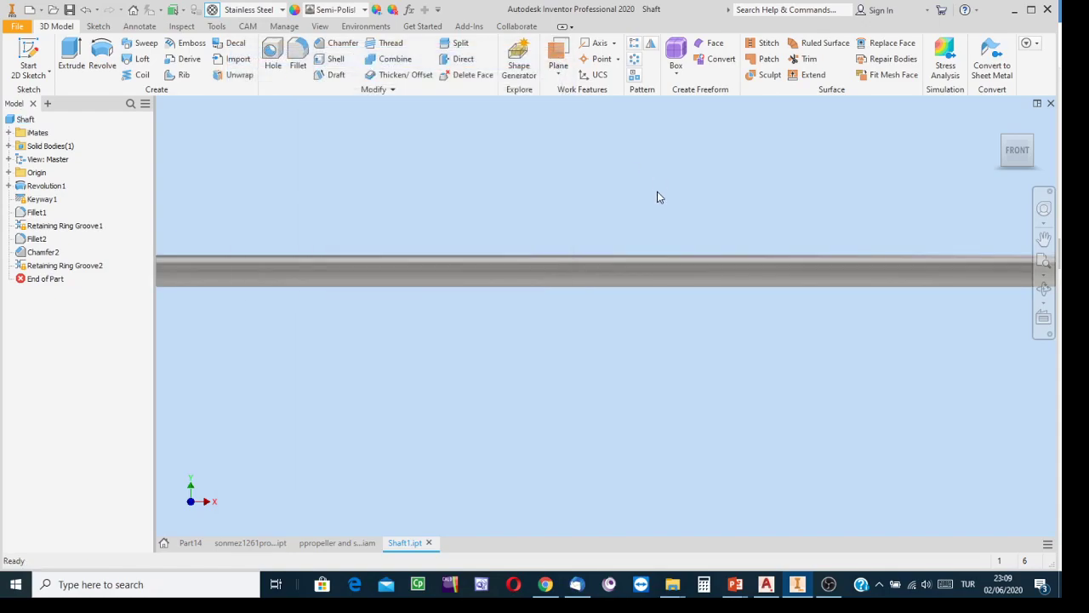
Close the Shaft1.ipt document, saving its changes, and return to the propeller and shaft assembly
scroll(660, 204, down, 3)
middle_drag(698, 216, 594, 258)
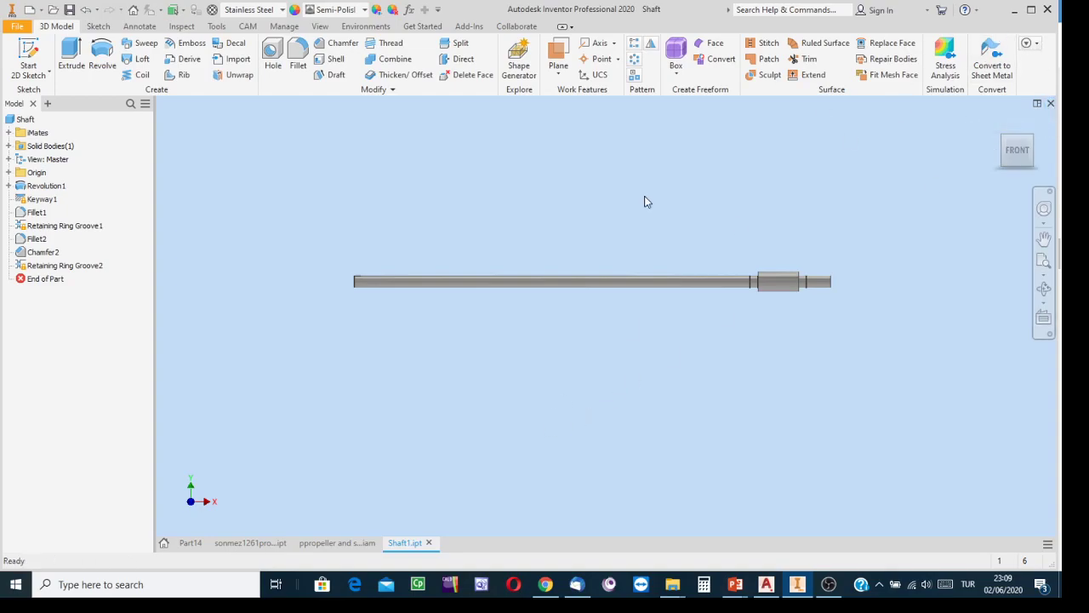
click(429, 543)
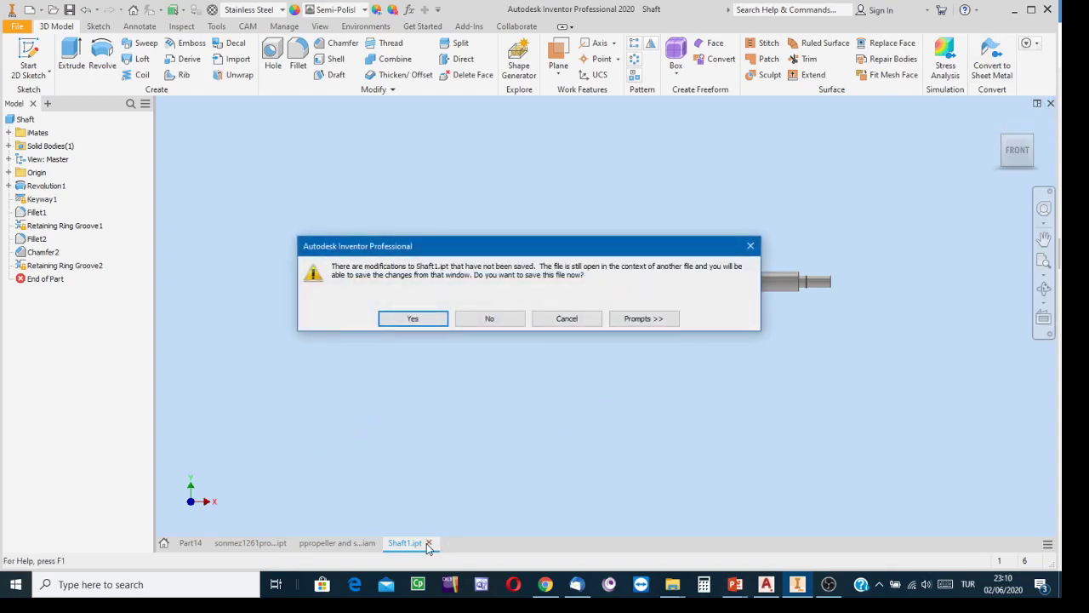
click(405, 320)
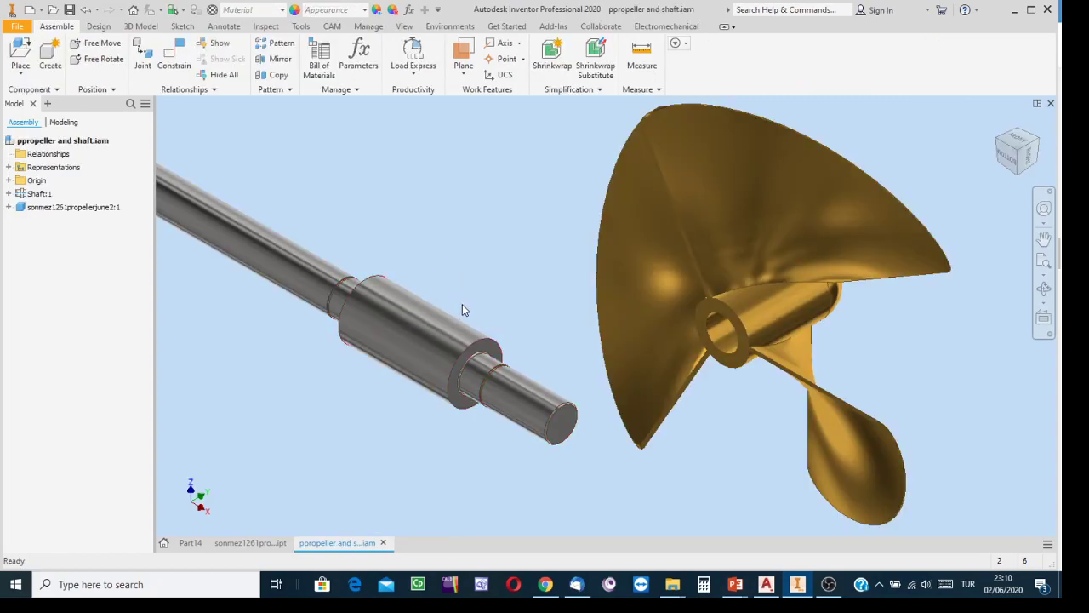
Set up a Rotational joint connecting the propeller's front bore edge to the circular edge at the inner end of the shaft's end section
middle_drag(468, 284, 510, 299)
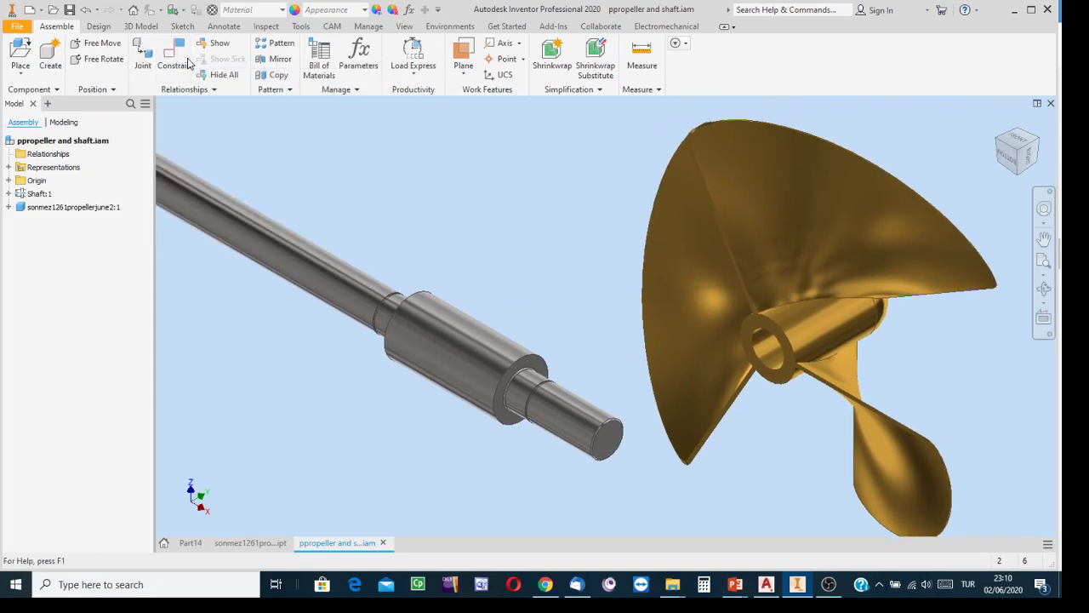
click(145, 57)
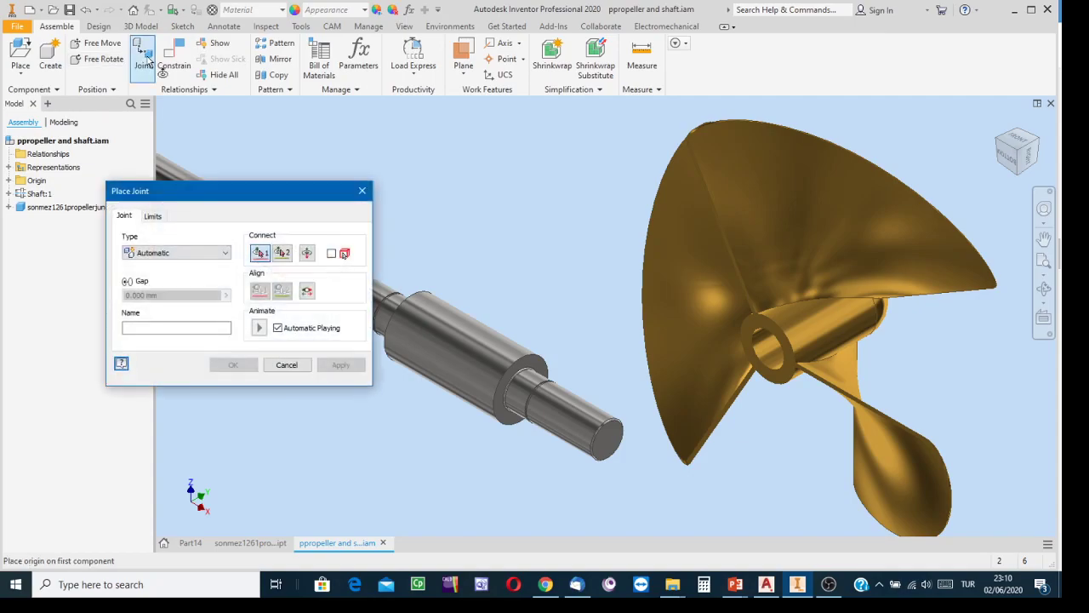
click(226, 253)
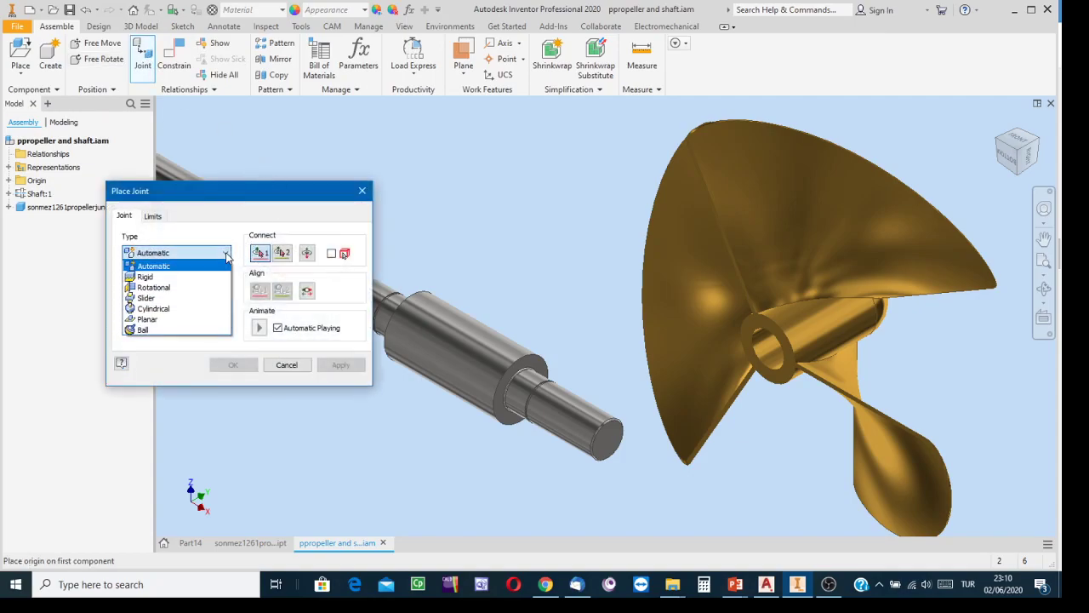
click(160, 293)
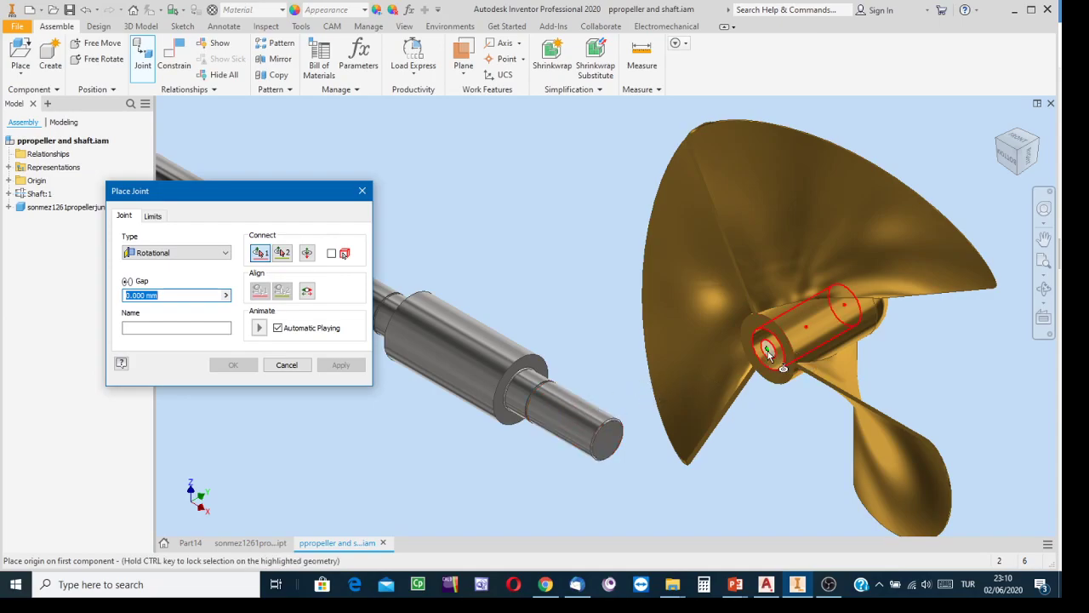
scroll(769, 356, up, 5)
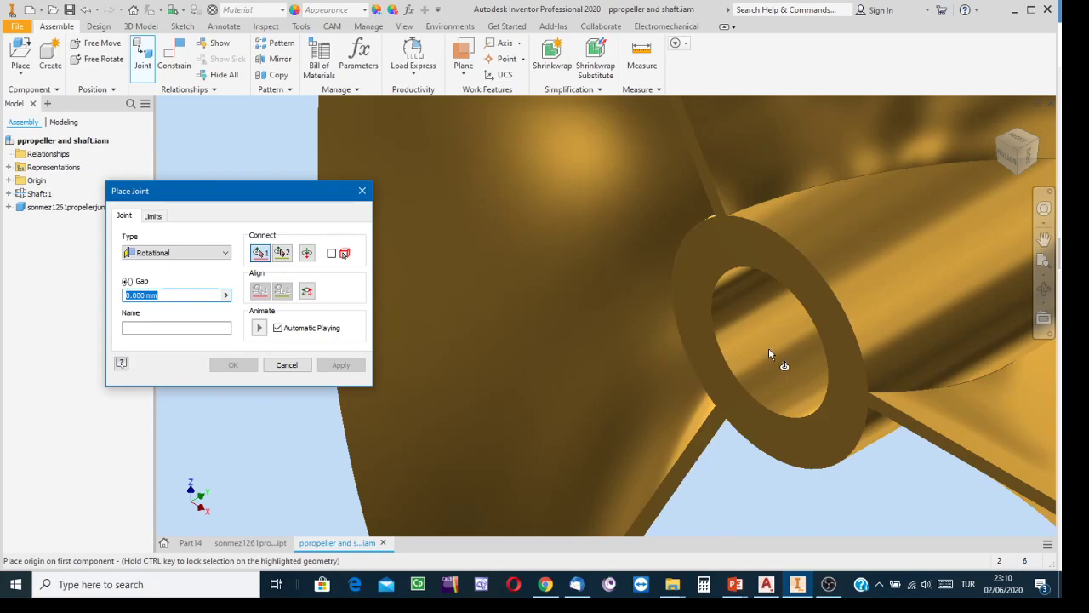
scroll(769, 349, down, 3)
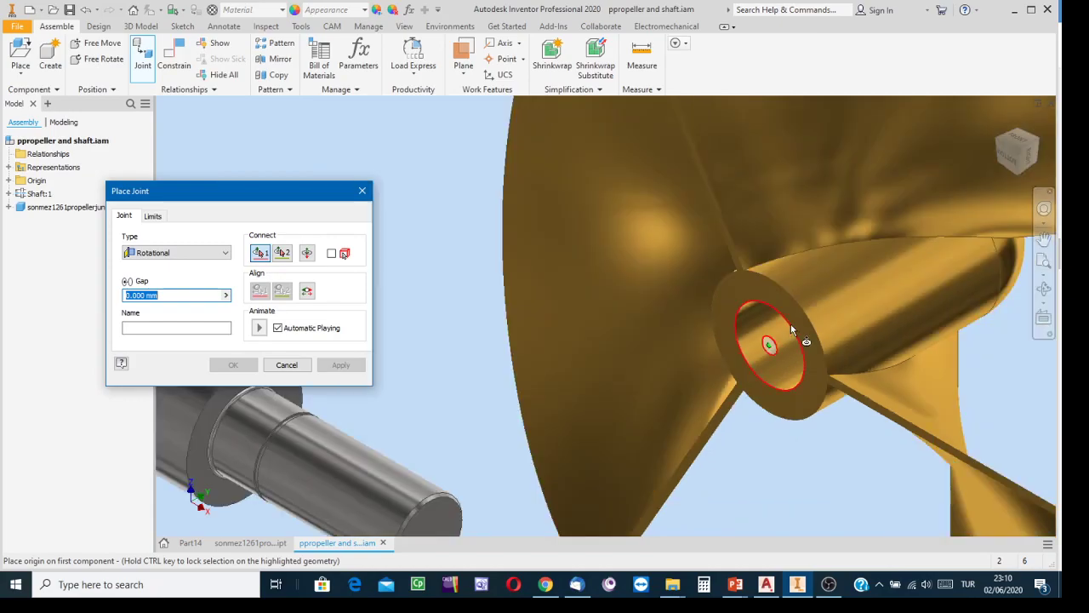
click(791, 330)
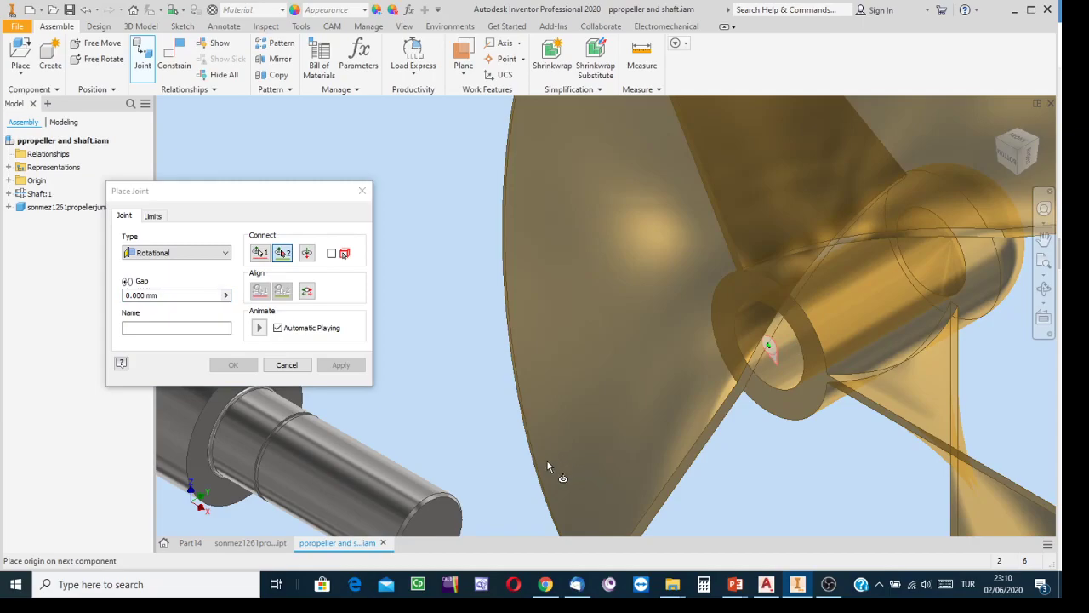
middle_drag(438, 455, 653, 340)
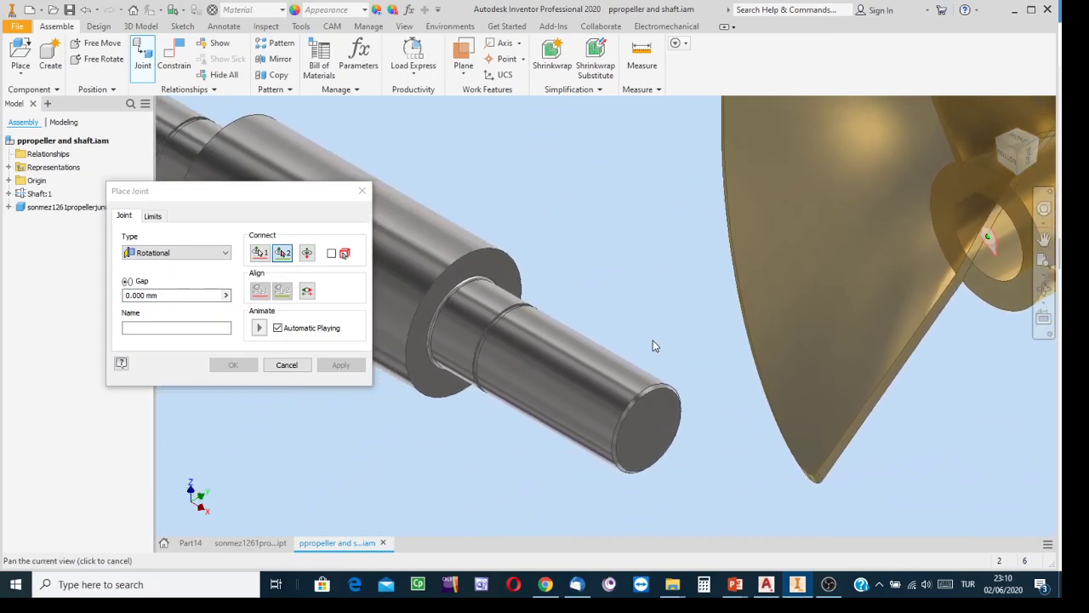
click(498, 332)
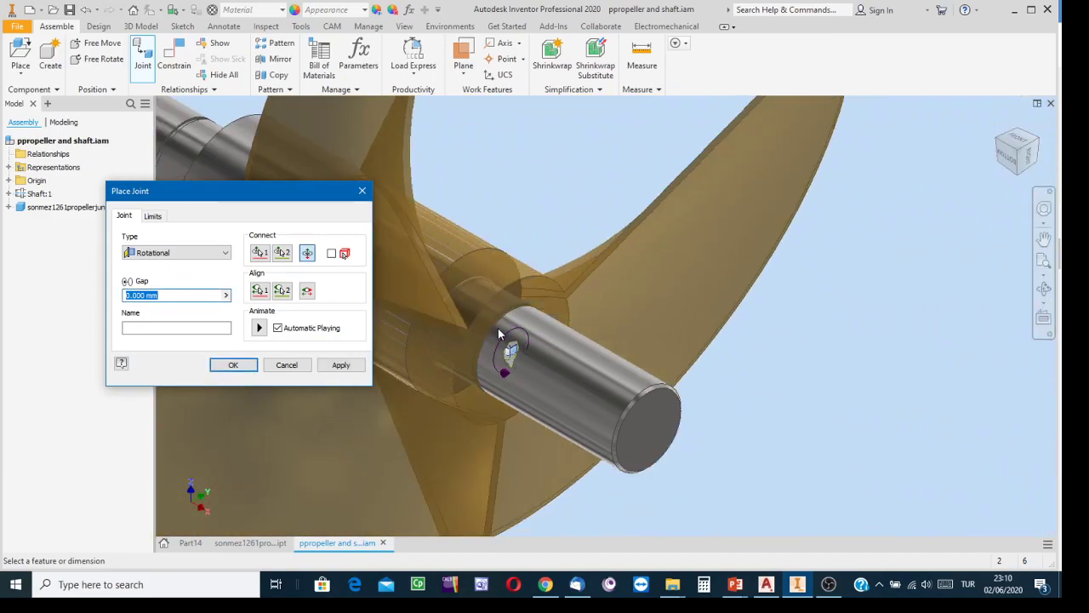
Flip the propeller so its hub extends outward over the shaft's end, and create the rotational joint with a 0 mm gap
scroll(800, 345, down, 5)
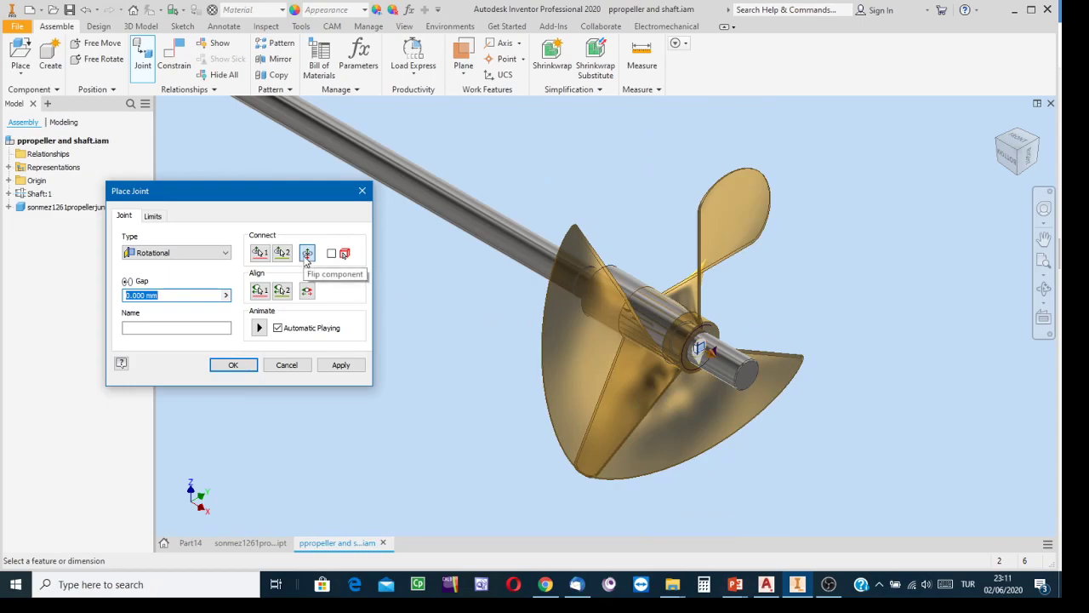
click(306, 254)
click(305, 257)
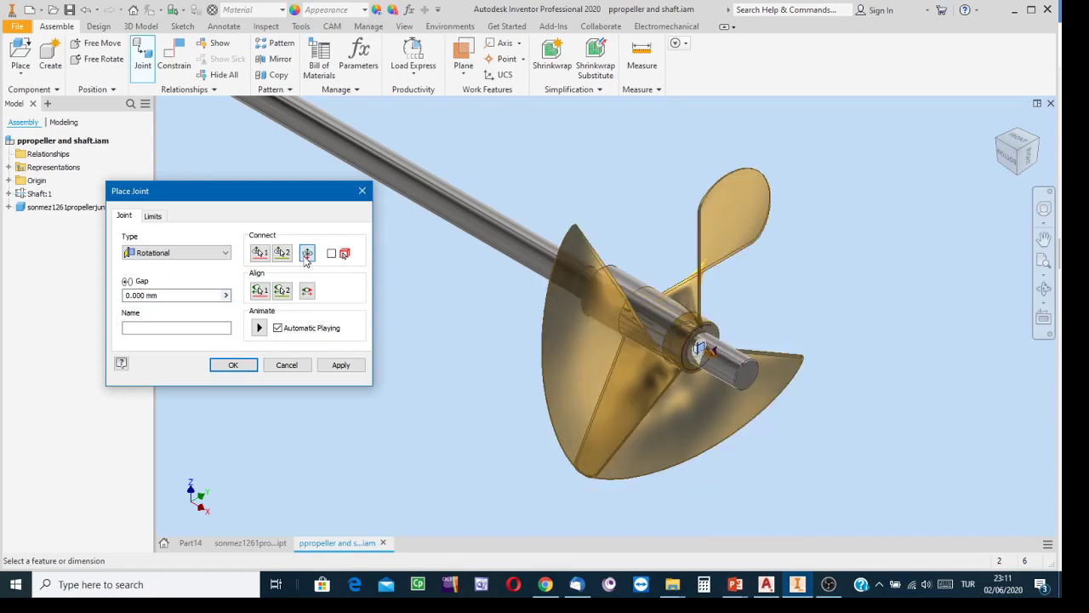
click(305, 258)
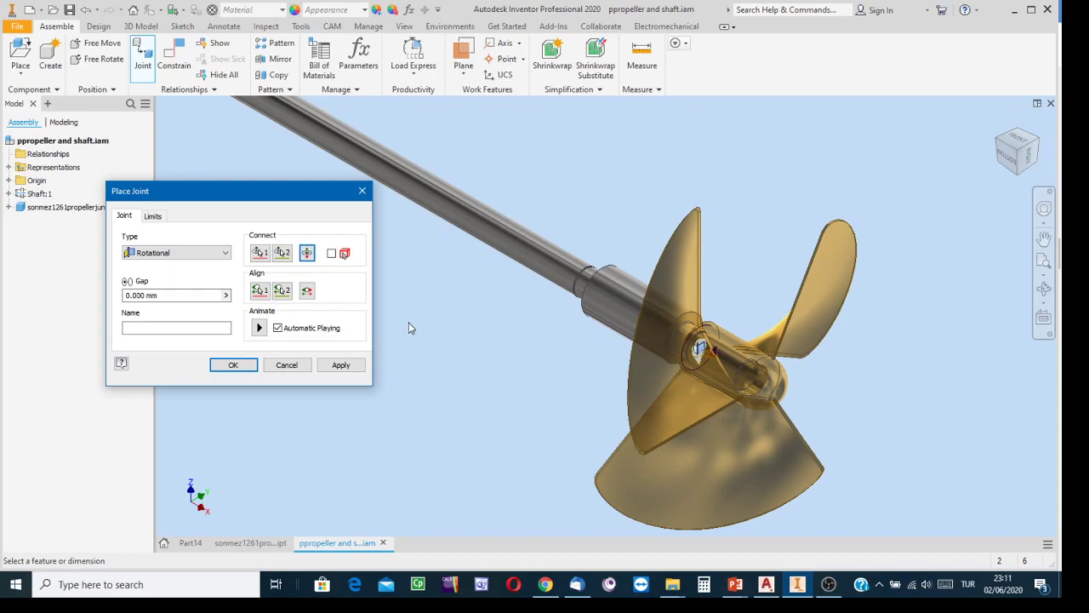
click(233, 366)
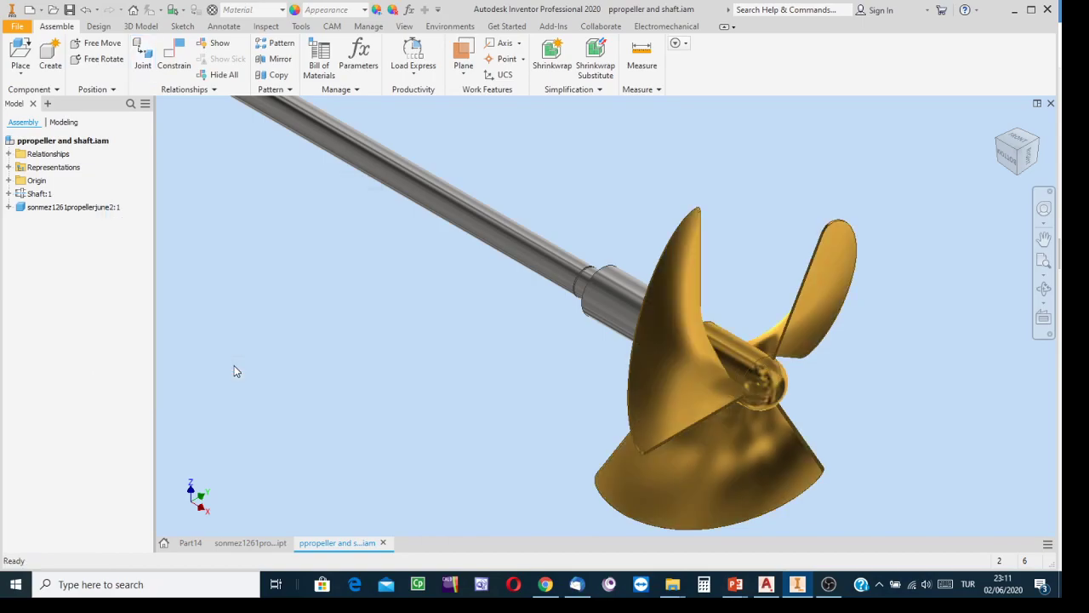
click(1045, 289)
drag(677, 332, 302, 321)
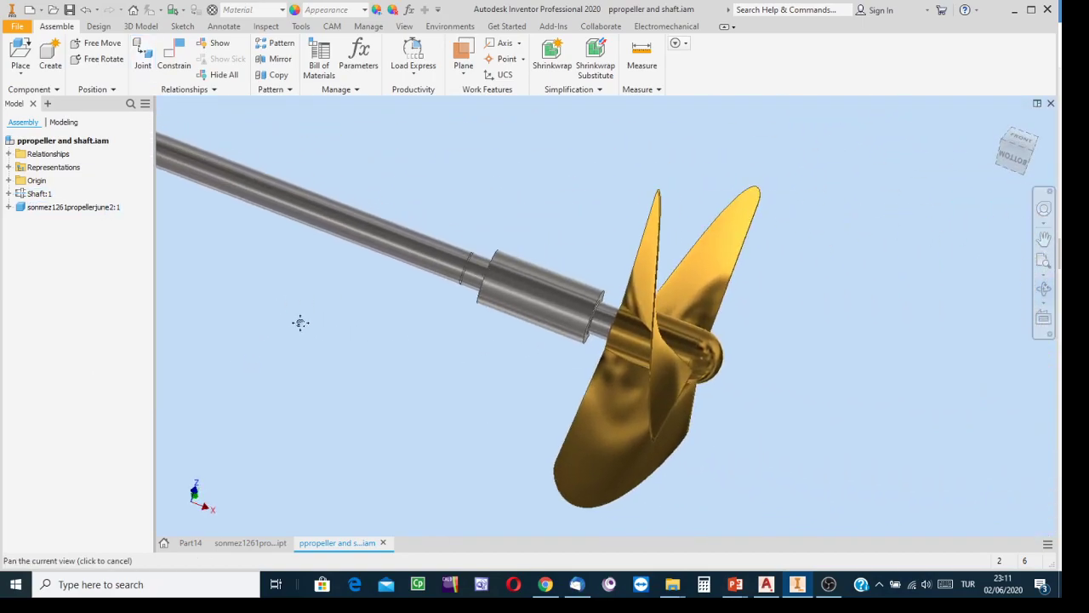
drag(512, 291, 500, 347)
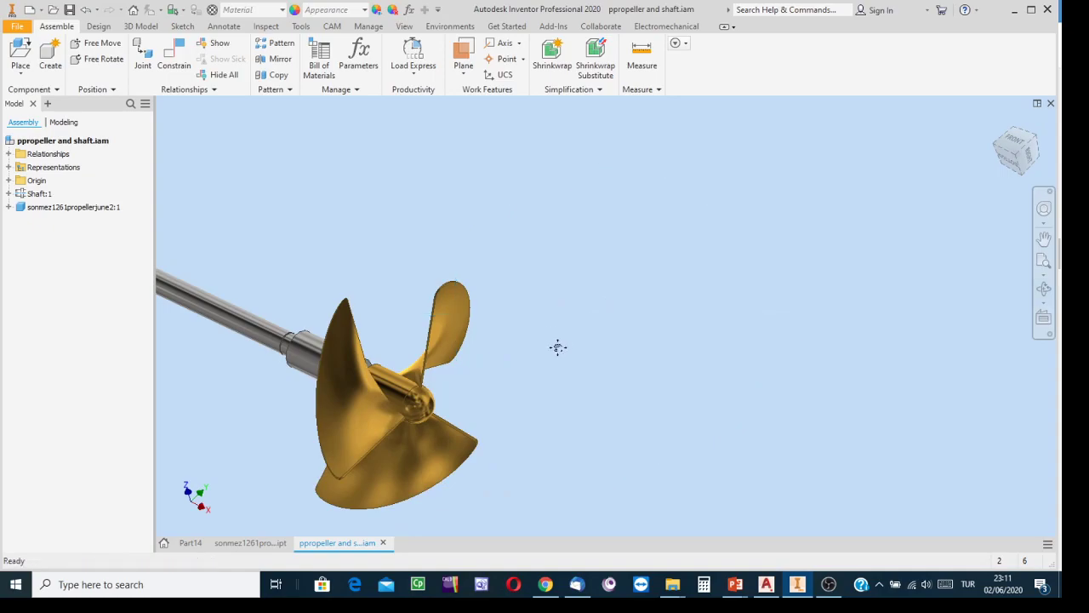
middle_drag(557, 348, 774, 303)
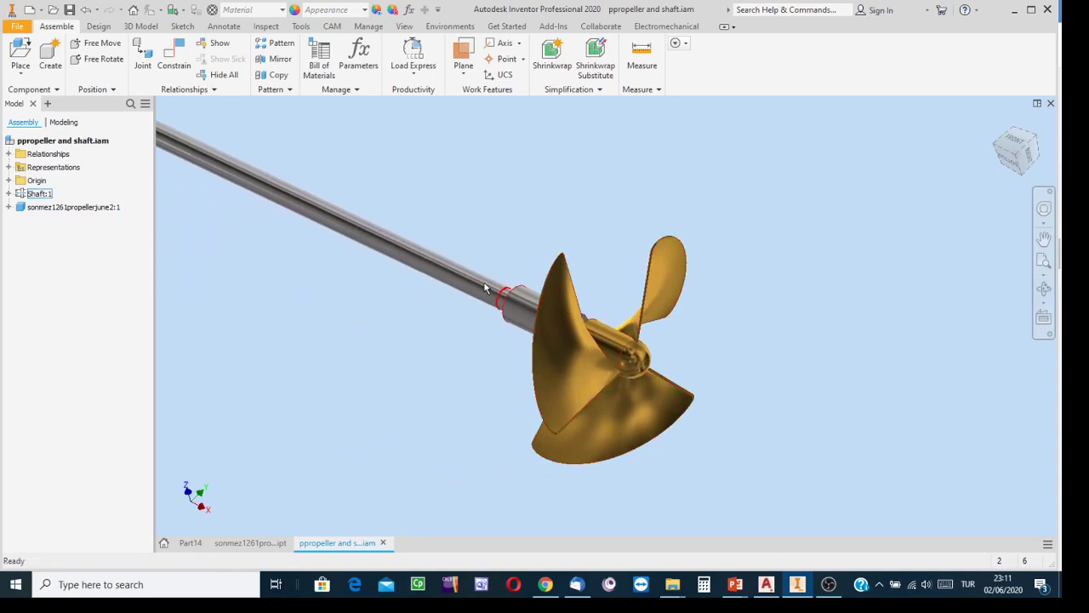
Ground the shaft and rotate the propeller about its axis to test the rotational joint
right_click(451, 276)
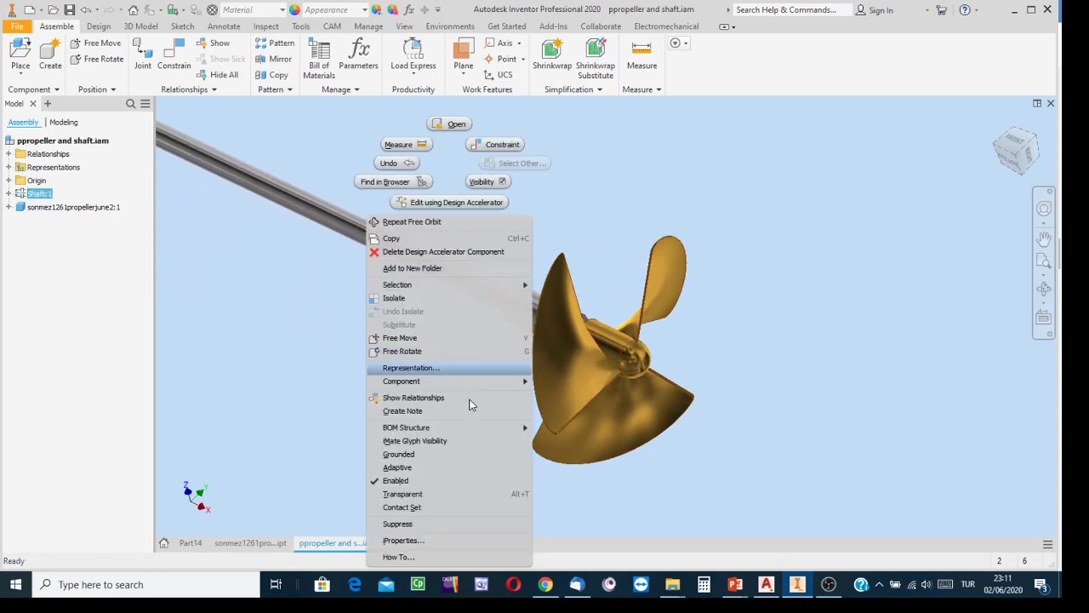
click(392, 455)
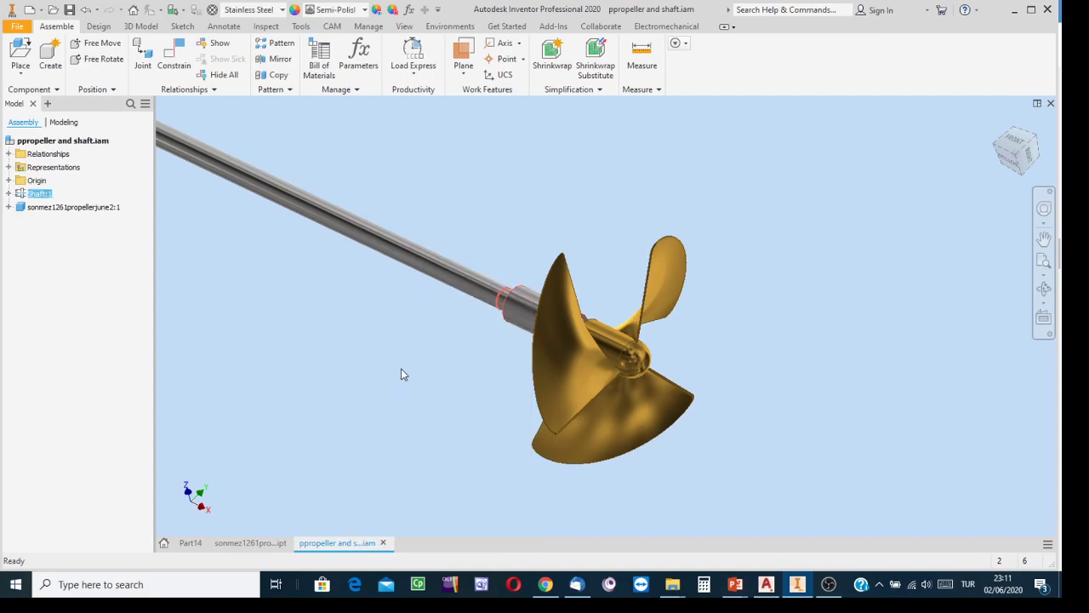
click(678, 257)
drag(666, 258, 594, 419)
drag(590, 415, 527, 388)
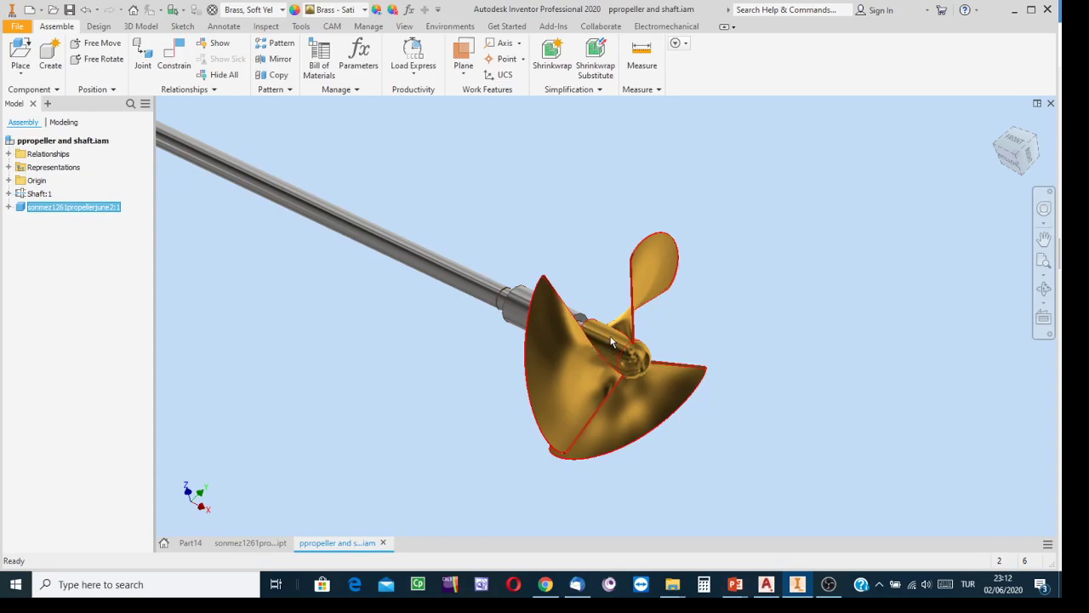
Examine the full shaft, its stepped end and the mounted propeller from the side and front
mouse_move(632, 362)
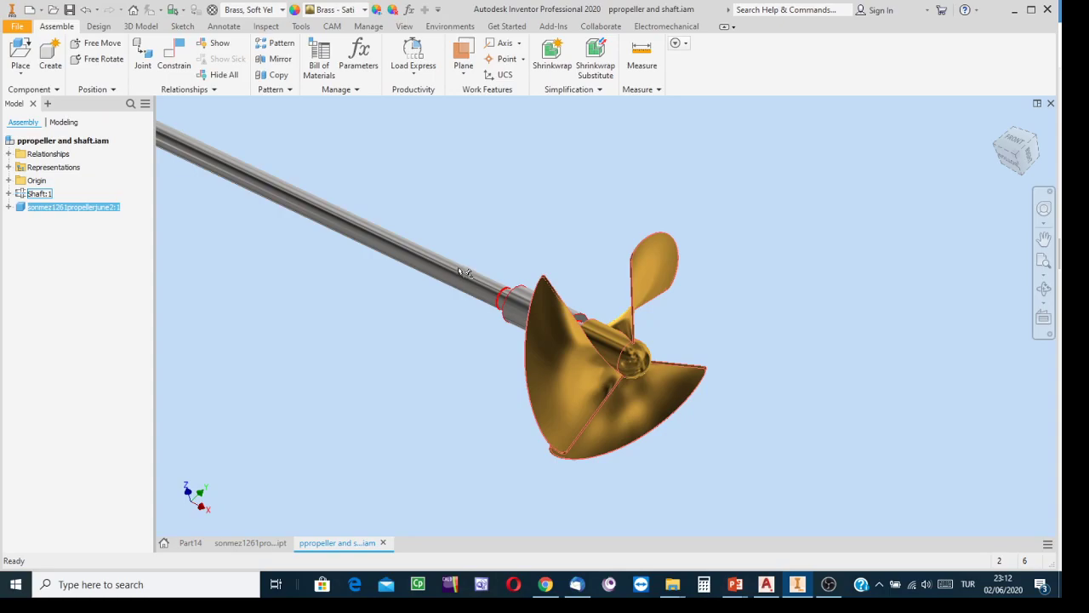
middle_drag(463, 221, 799, 369)
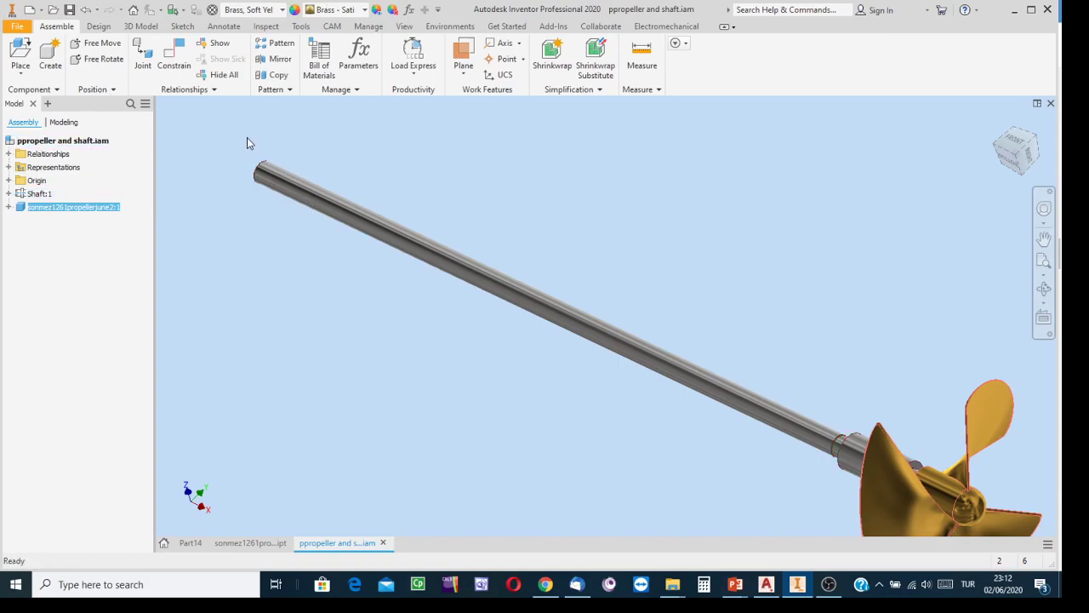
middle_drag(630, 373, 555, 217)
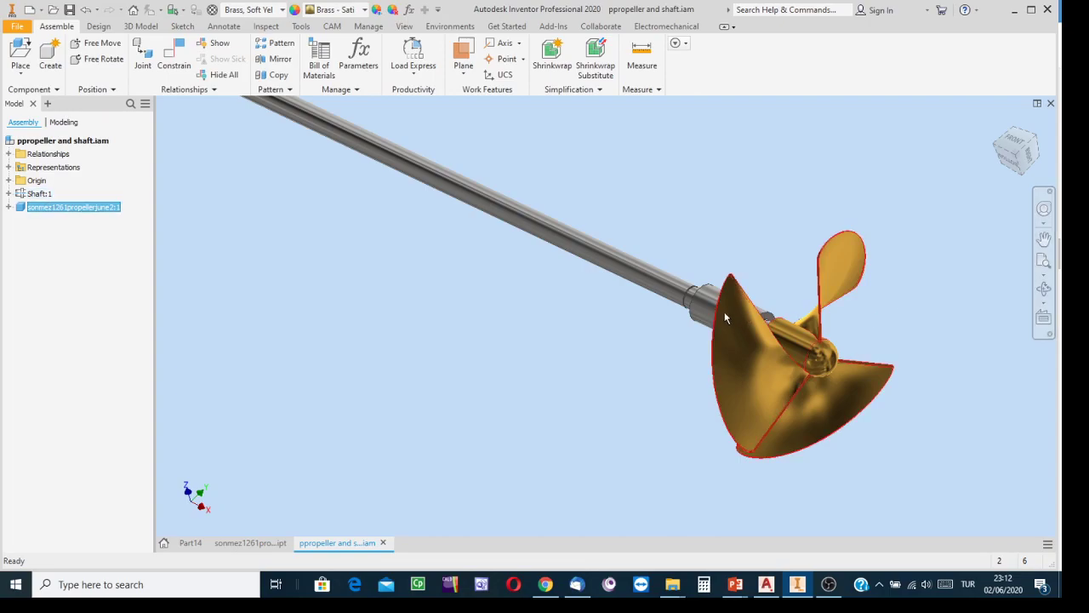
click(1045, 289)
drag(637, 319, 425, 423)
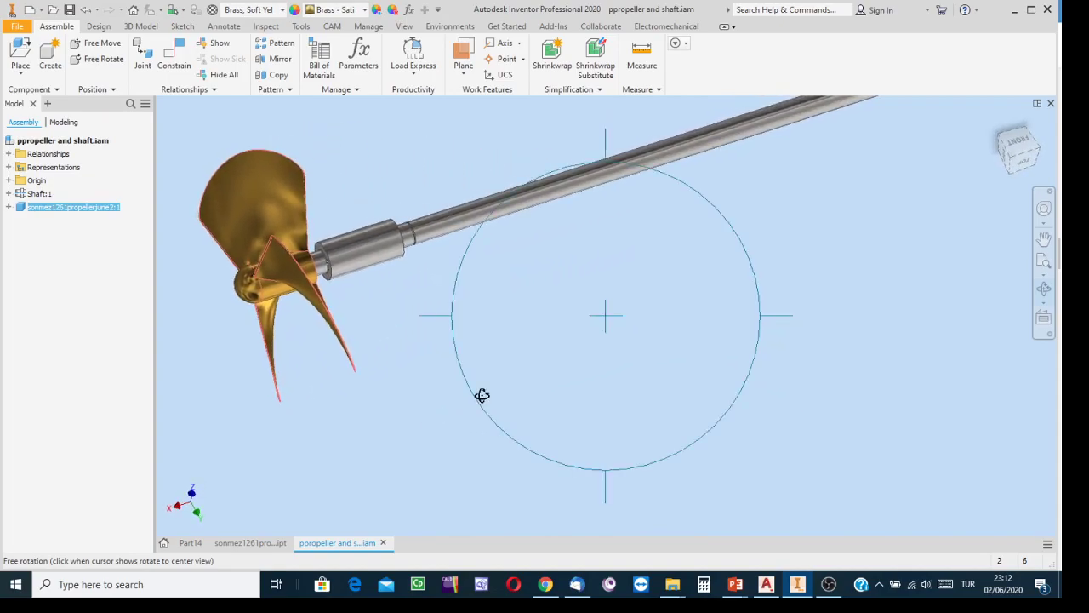
scroll(486, 371, up, 3)
middle_drag(533, 400, 616, 473)
drag(606, 334, 579, 315)
scroll(509, 389, down, 3)
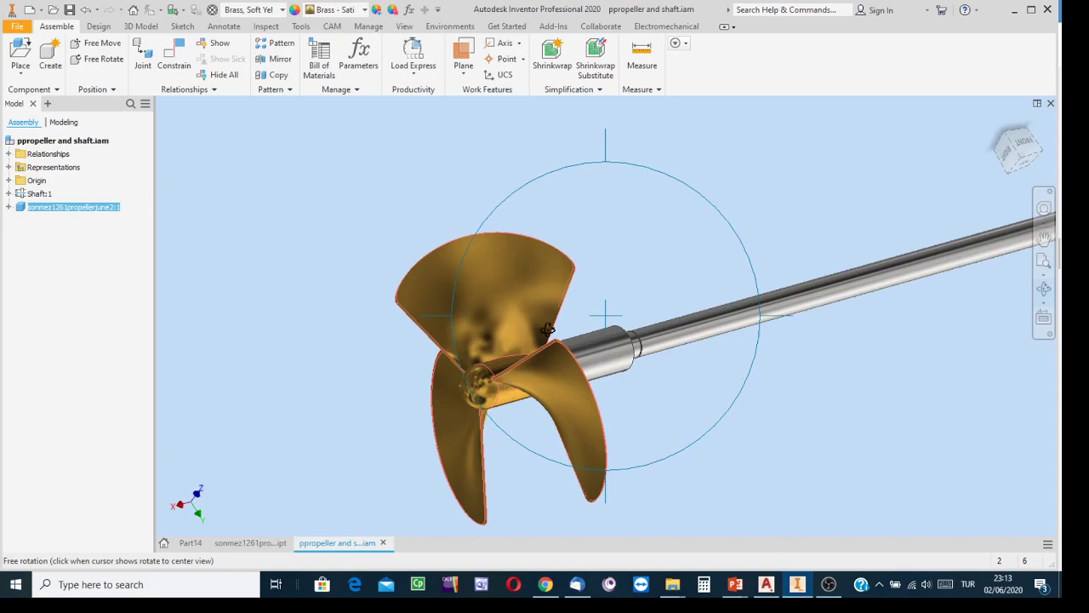
drag(604, 316, 503, 345)
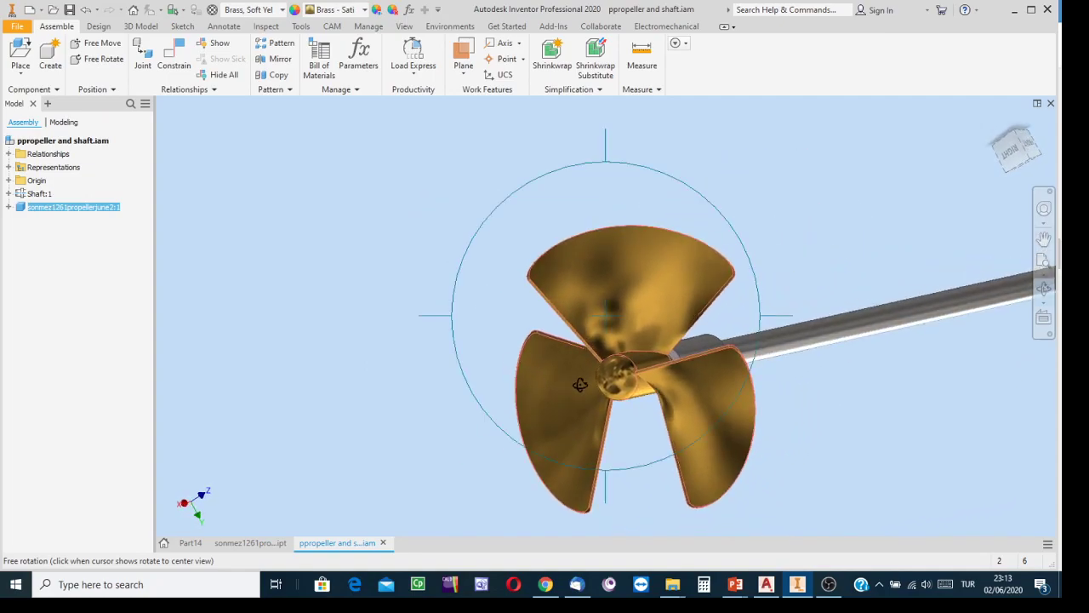
key(Escape)
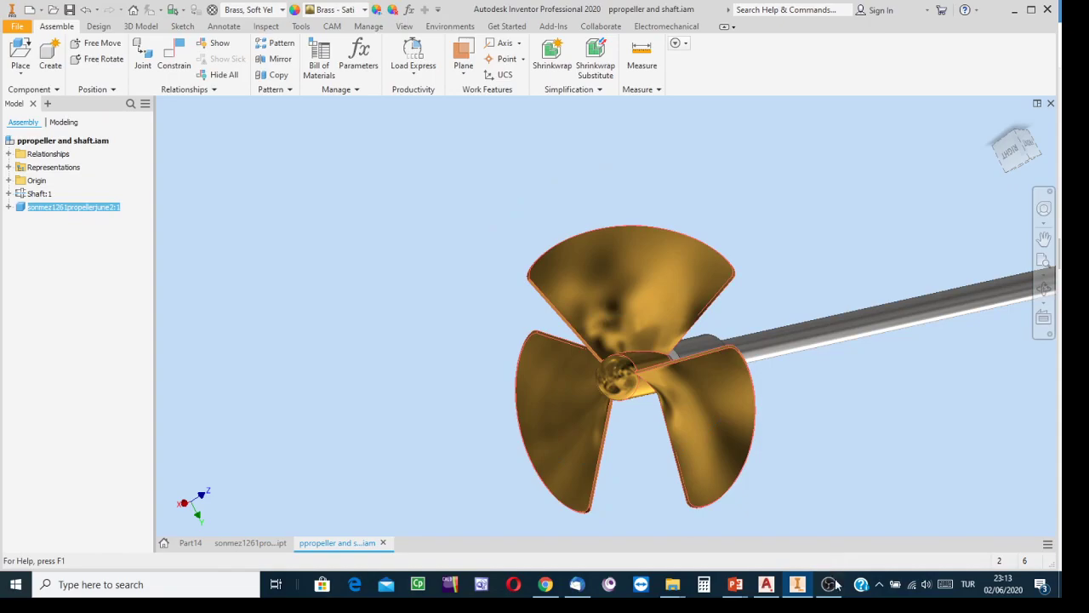
Switch to OBS, show the Video Capture Device source and hide the Display Capture 2 source
click(830, 585)
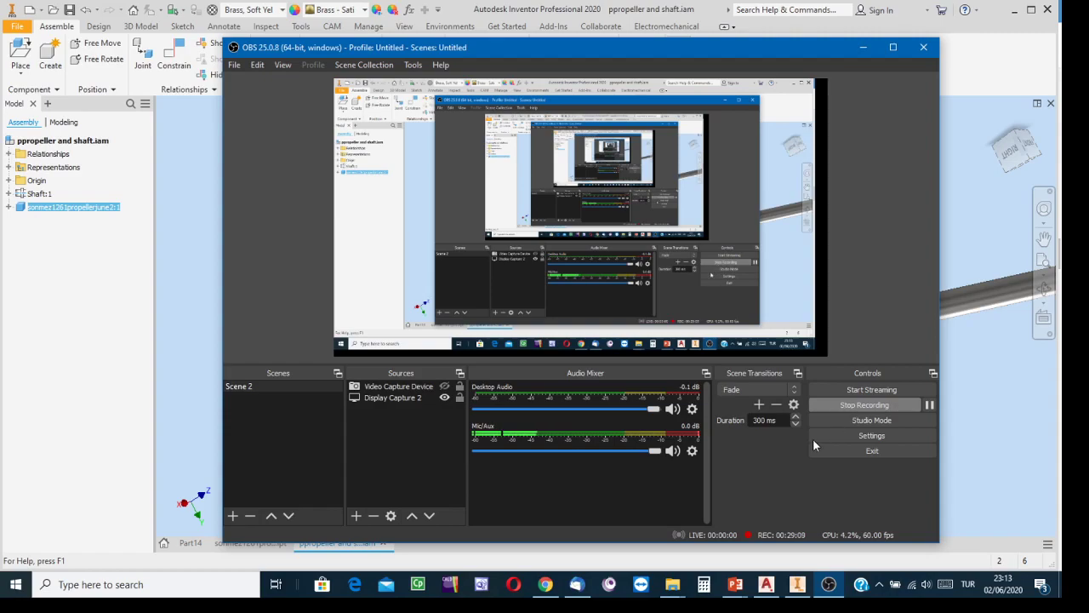
click(444, 386)
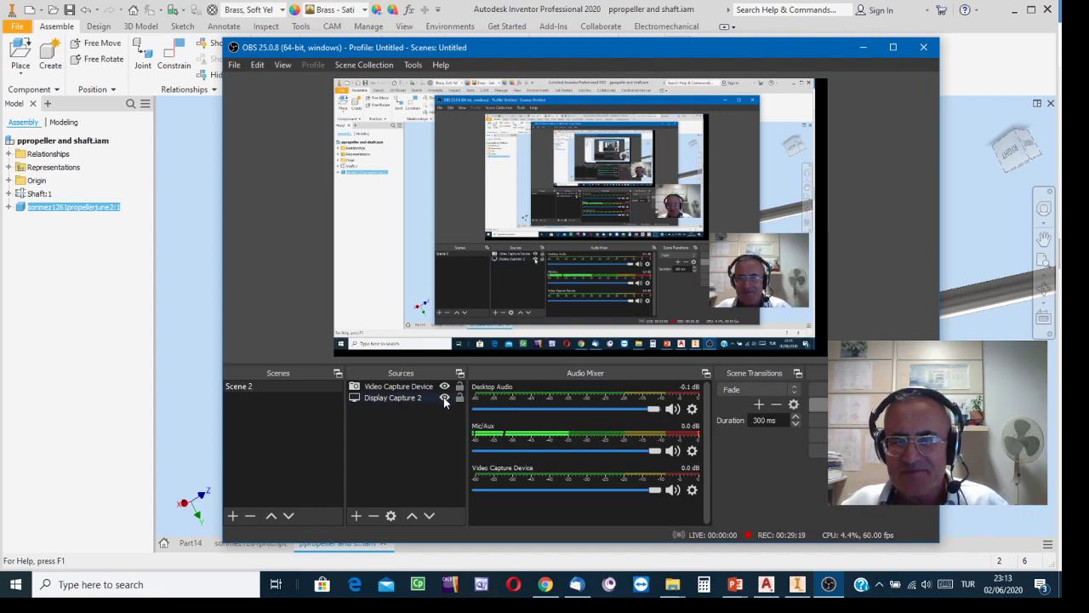
click(444, 397)
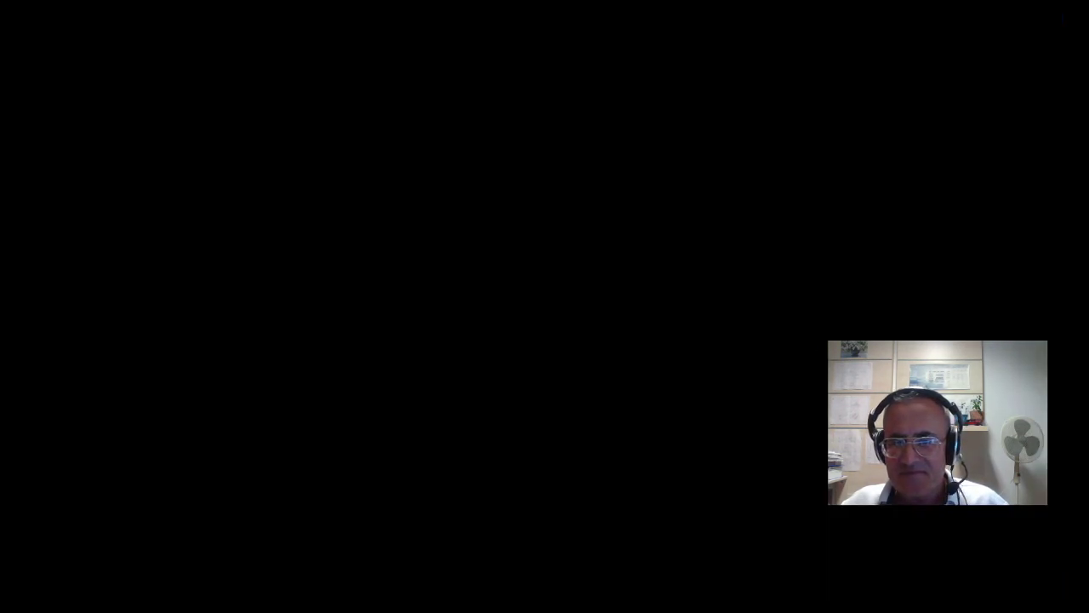